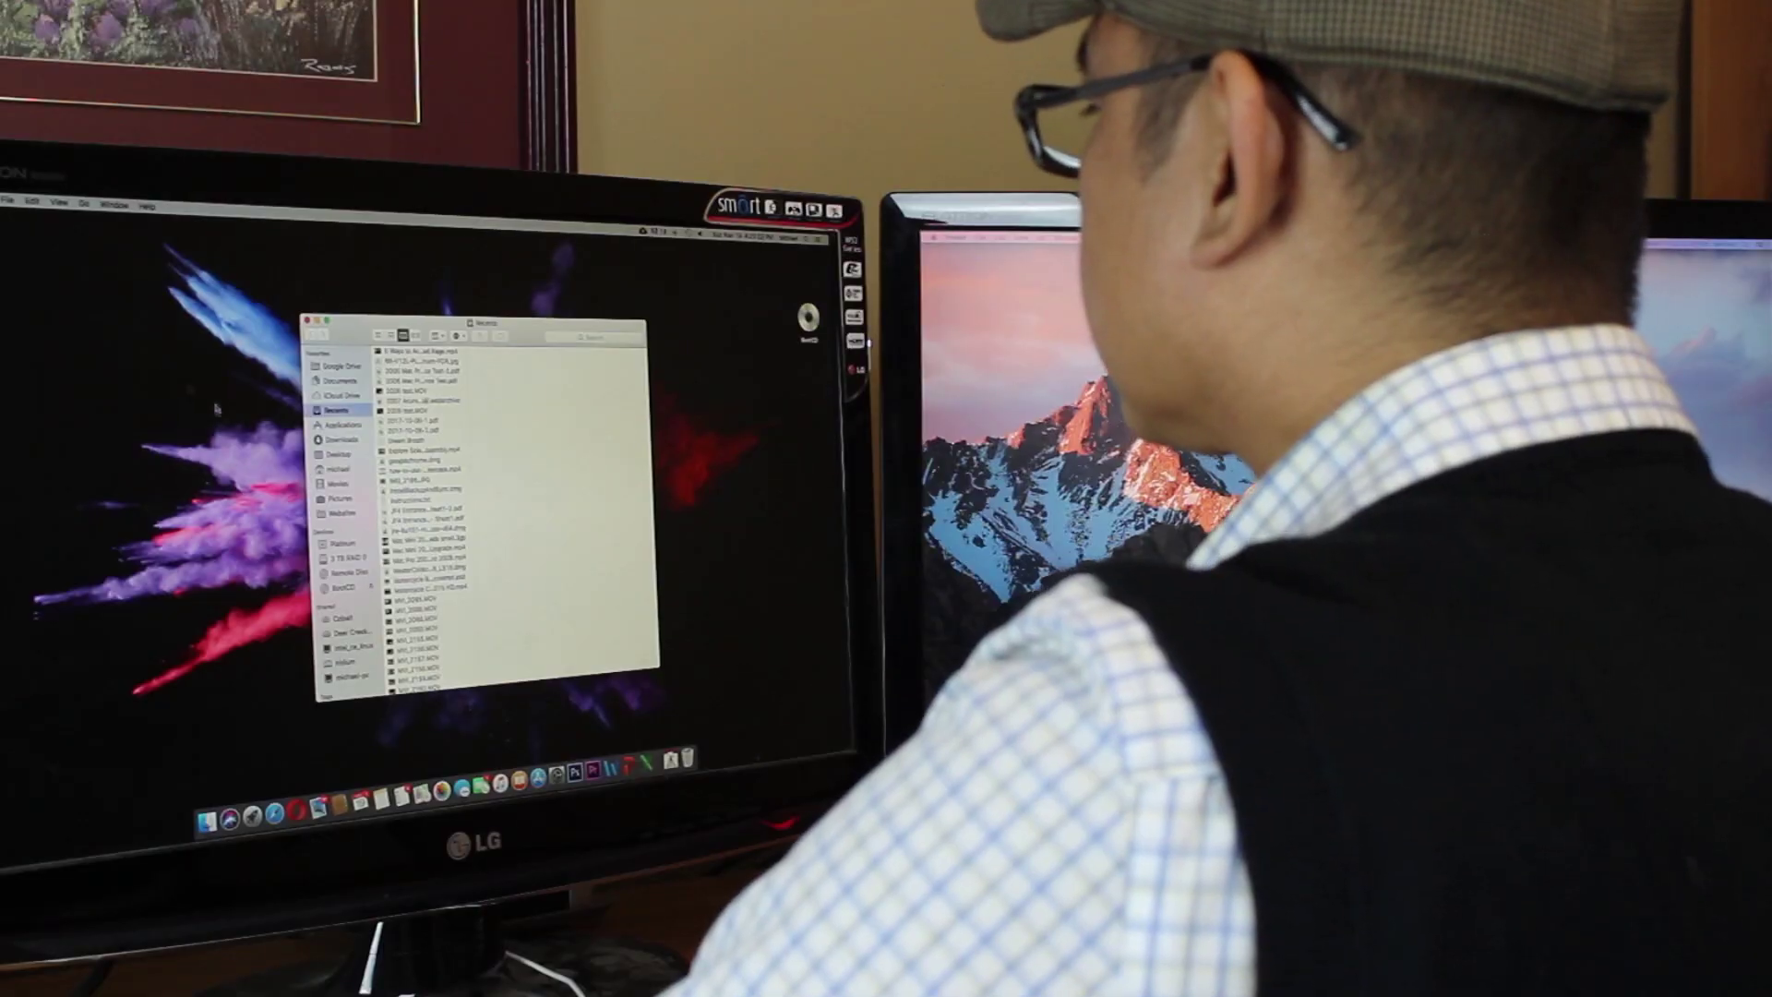
pyautogui.press('super+w')
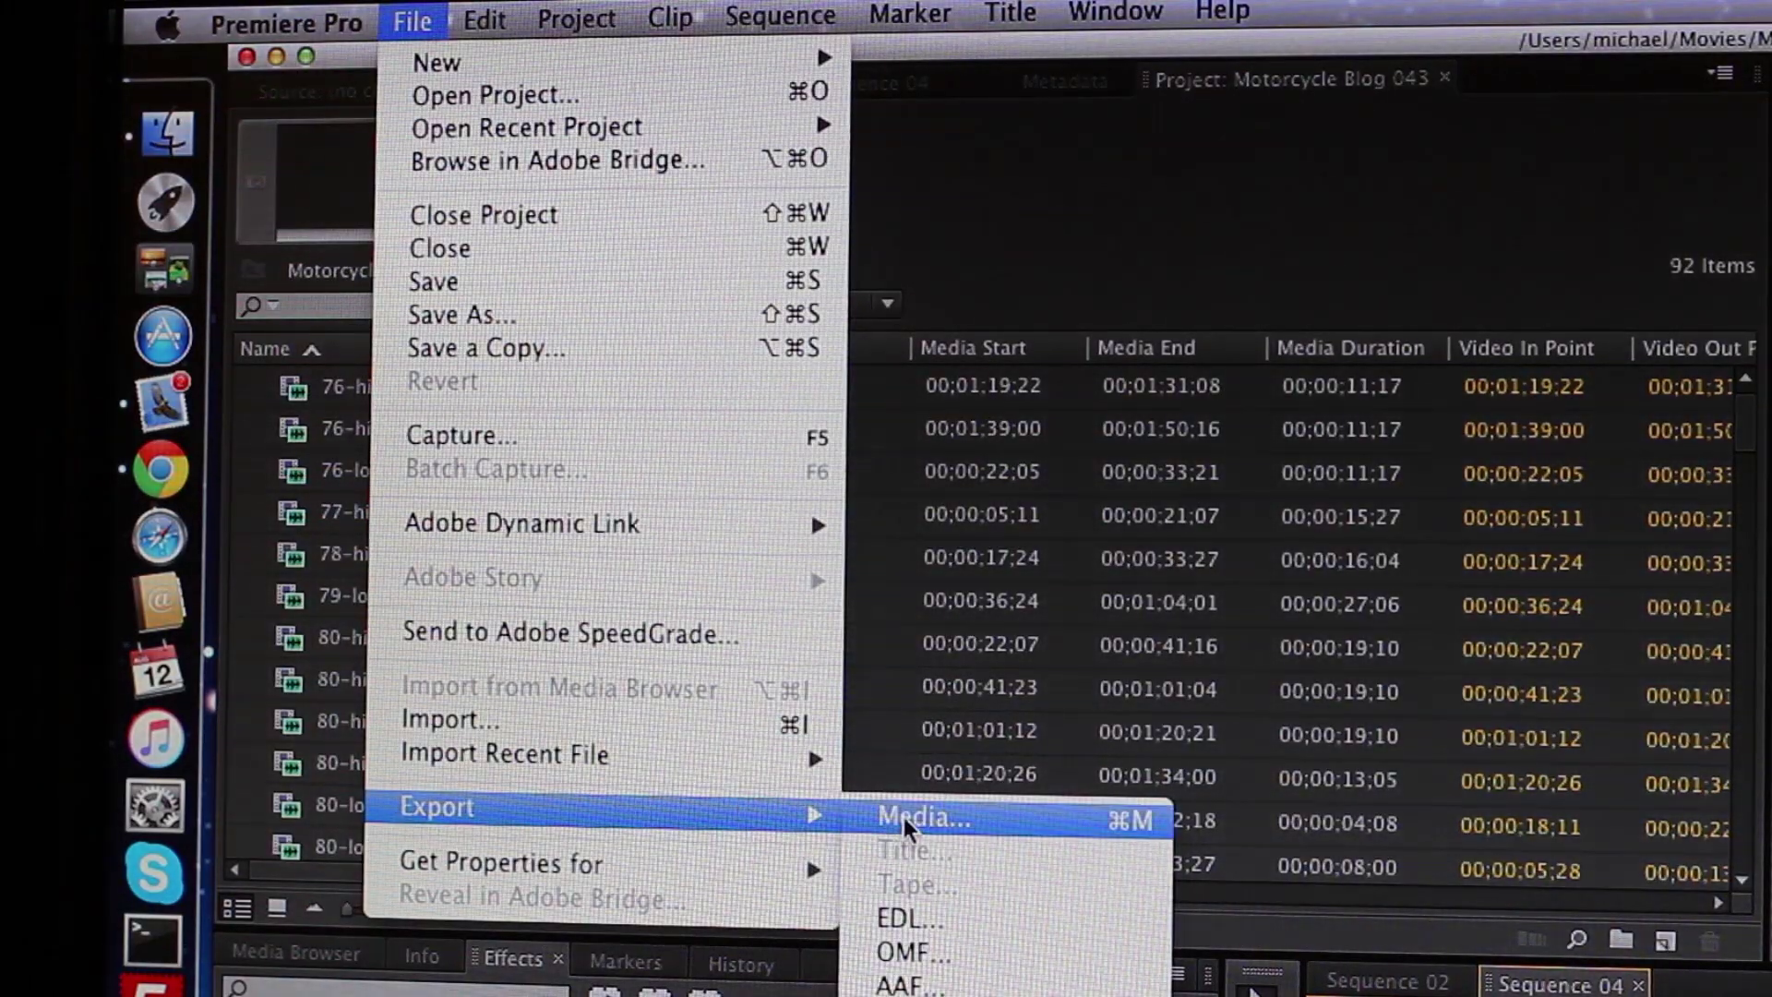
pyautogui.click(909, 817)
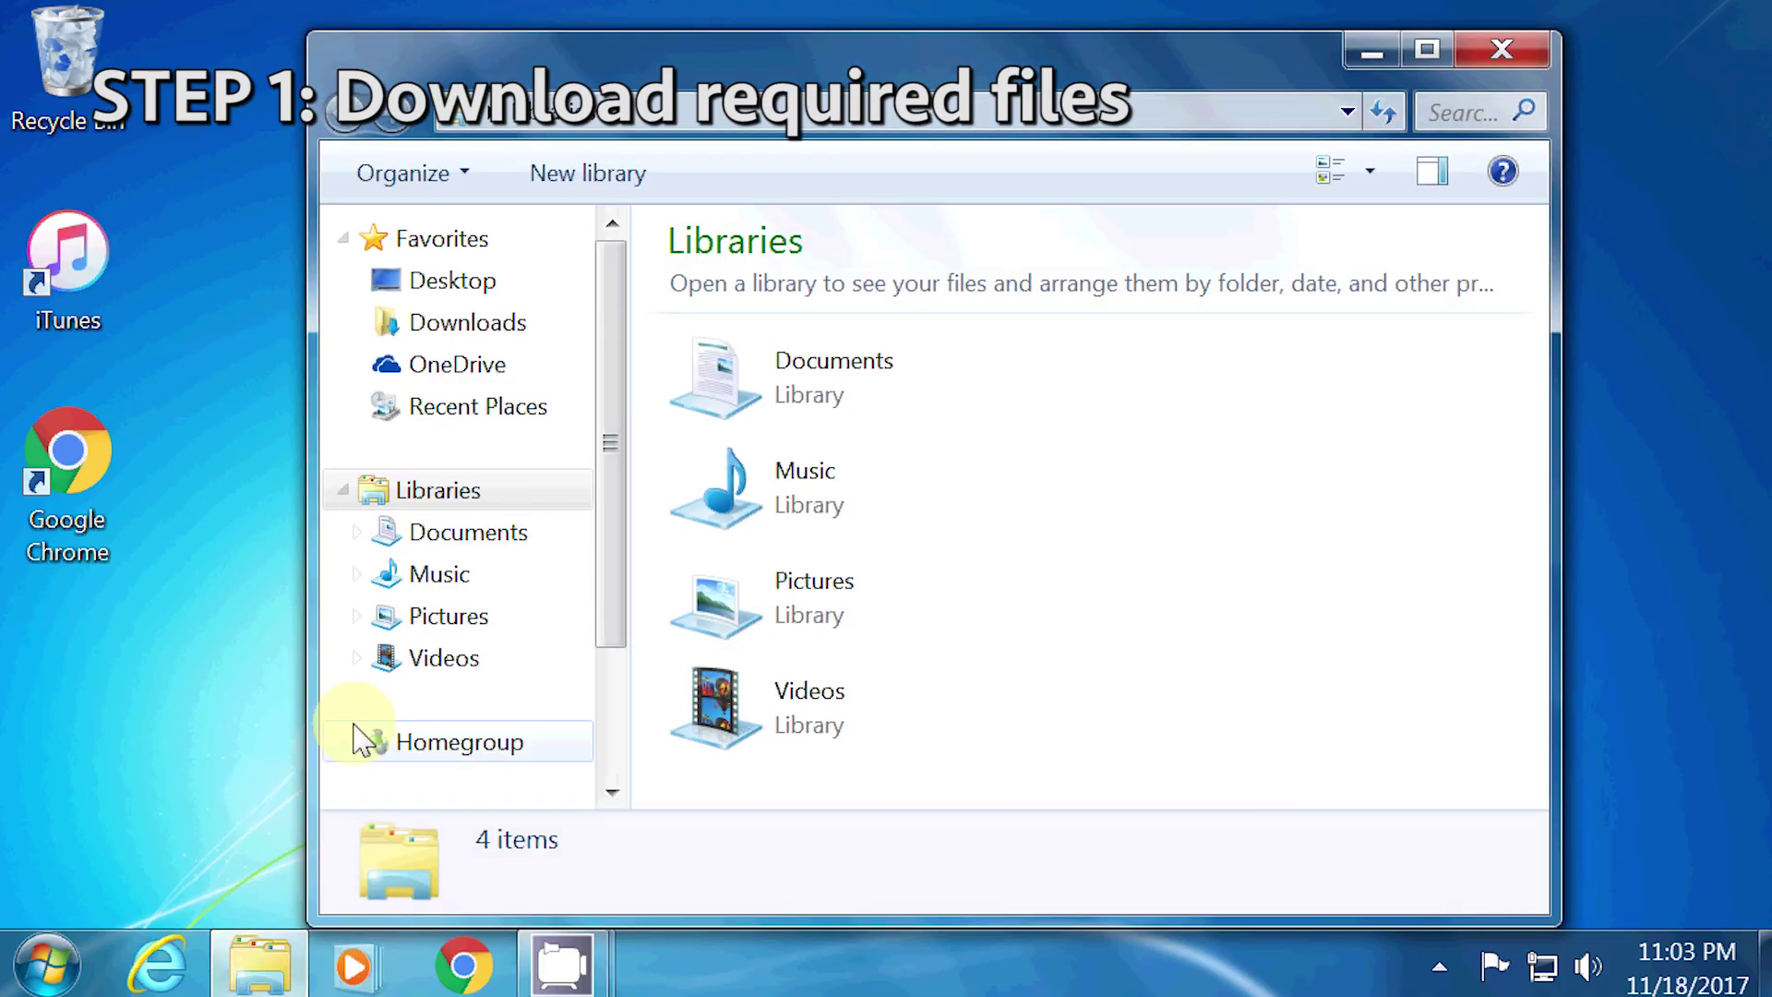
# - Open the flash-gtx680-links text file from the Documents library and copy the NVFlash for DOS link
pyautogui.click(421, 544)
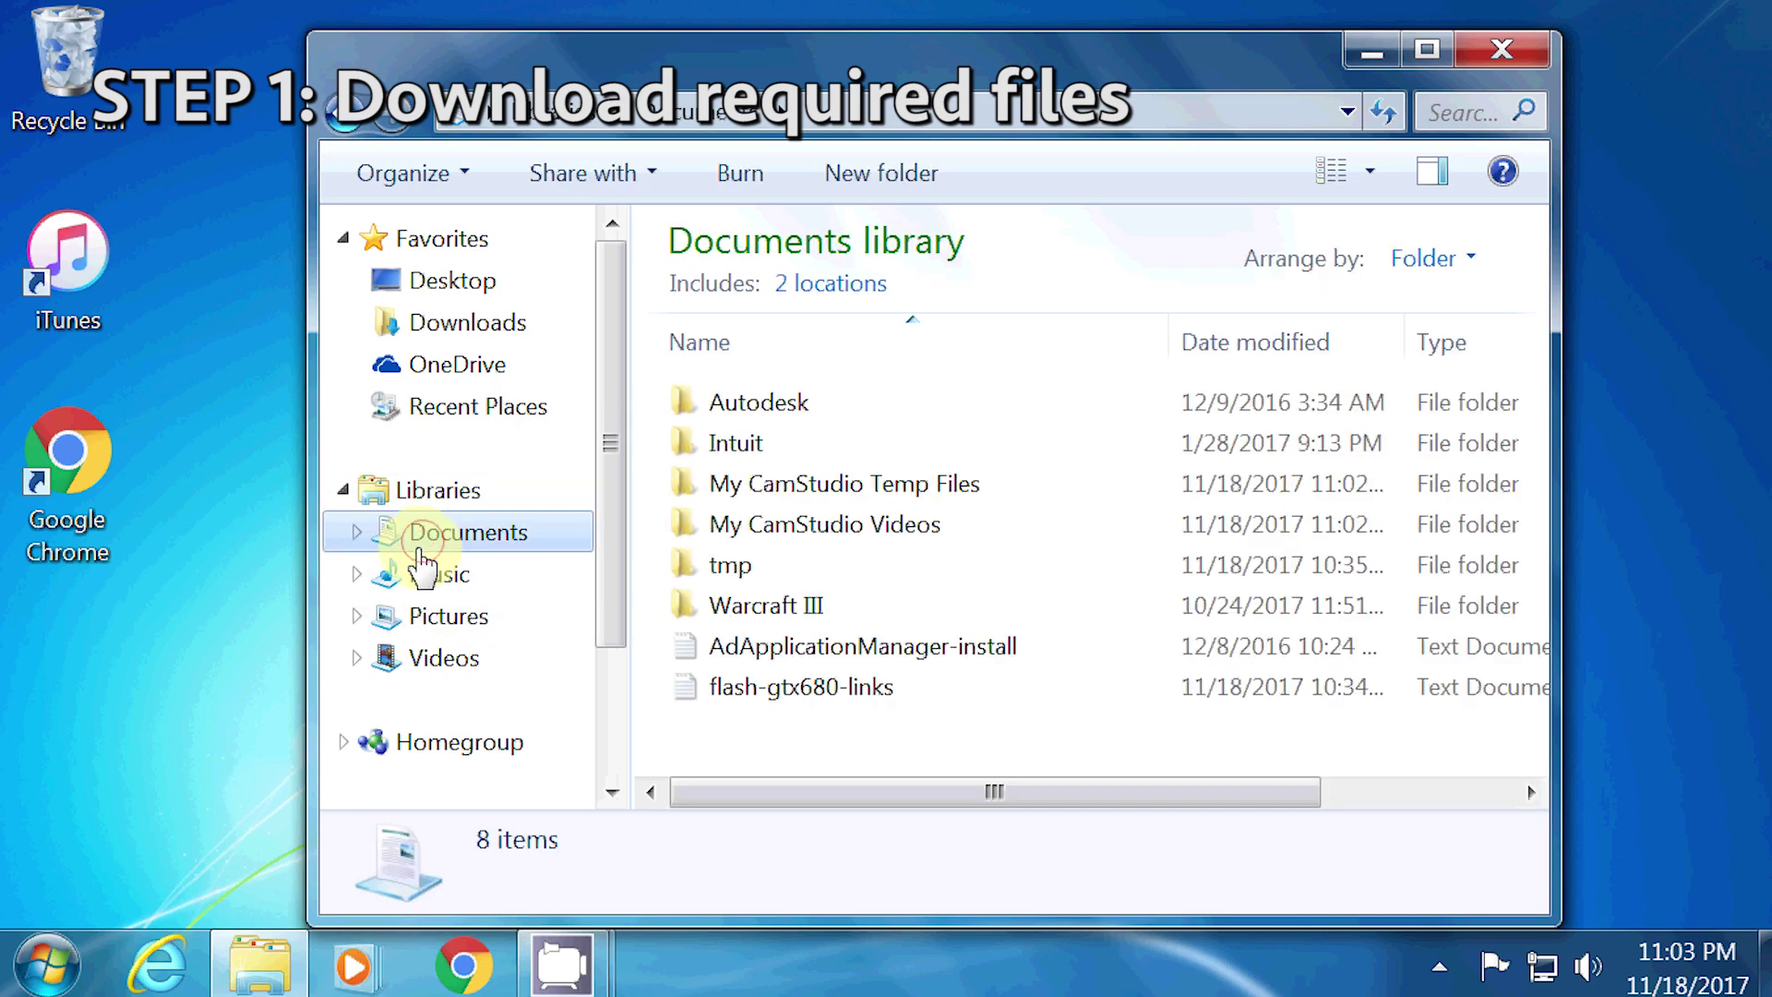
pyautogui.doubleClick(859, 687)
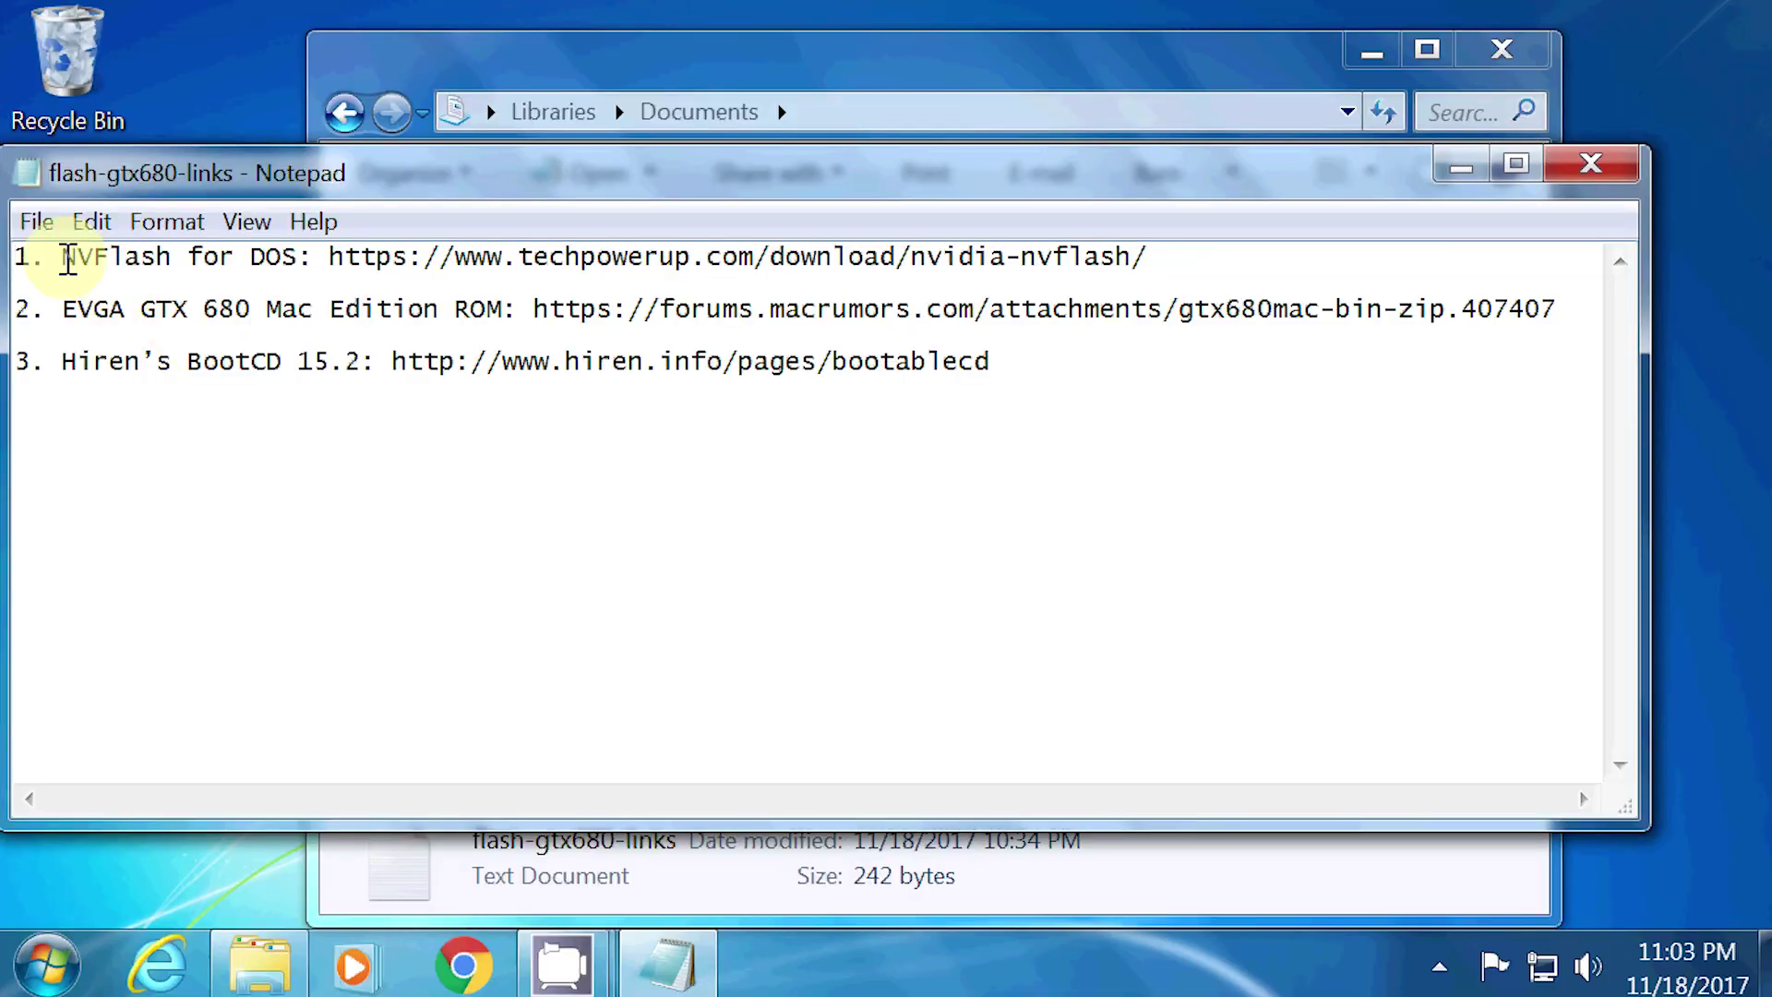
pyautogui.moveTo(68, 259); pyautogui.dragTo(212, 248)
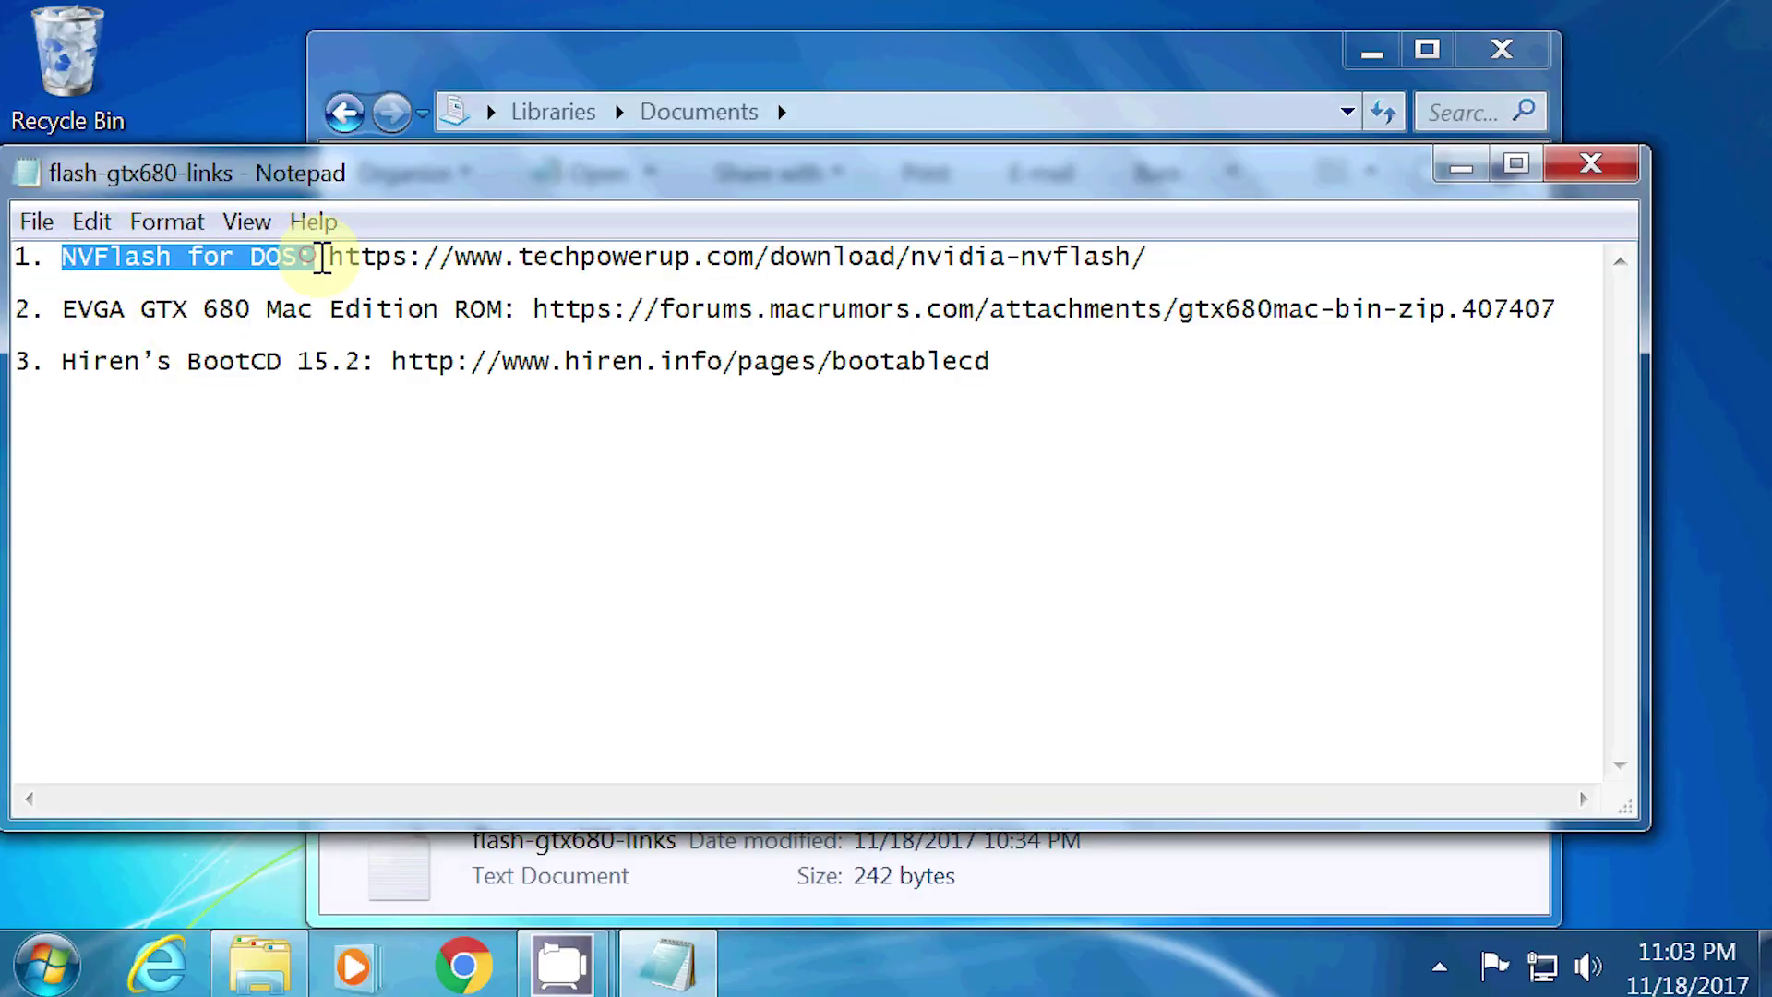
pyautogui.moveTo(330, 257); pyautogui.dragTo(1117, 263)
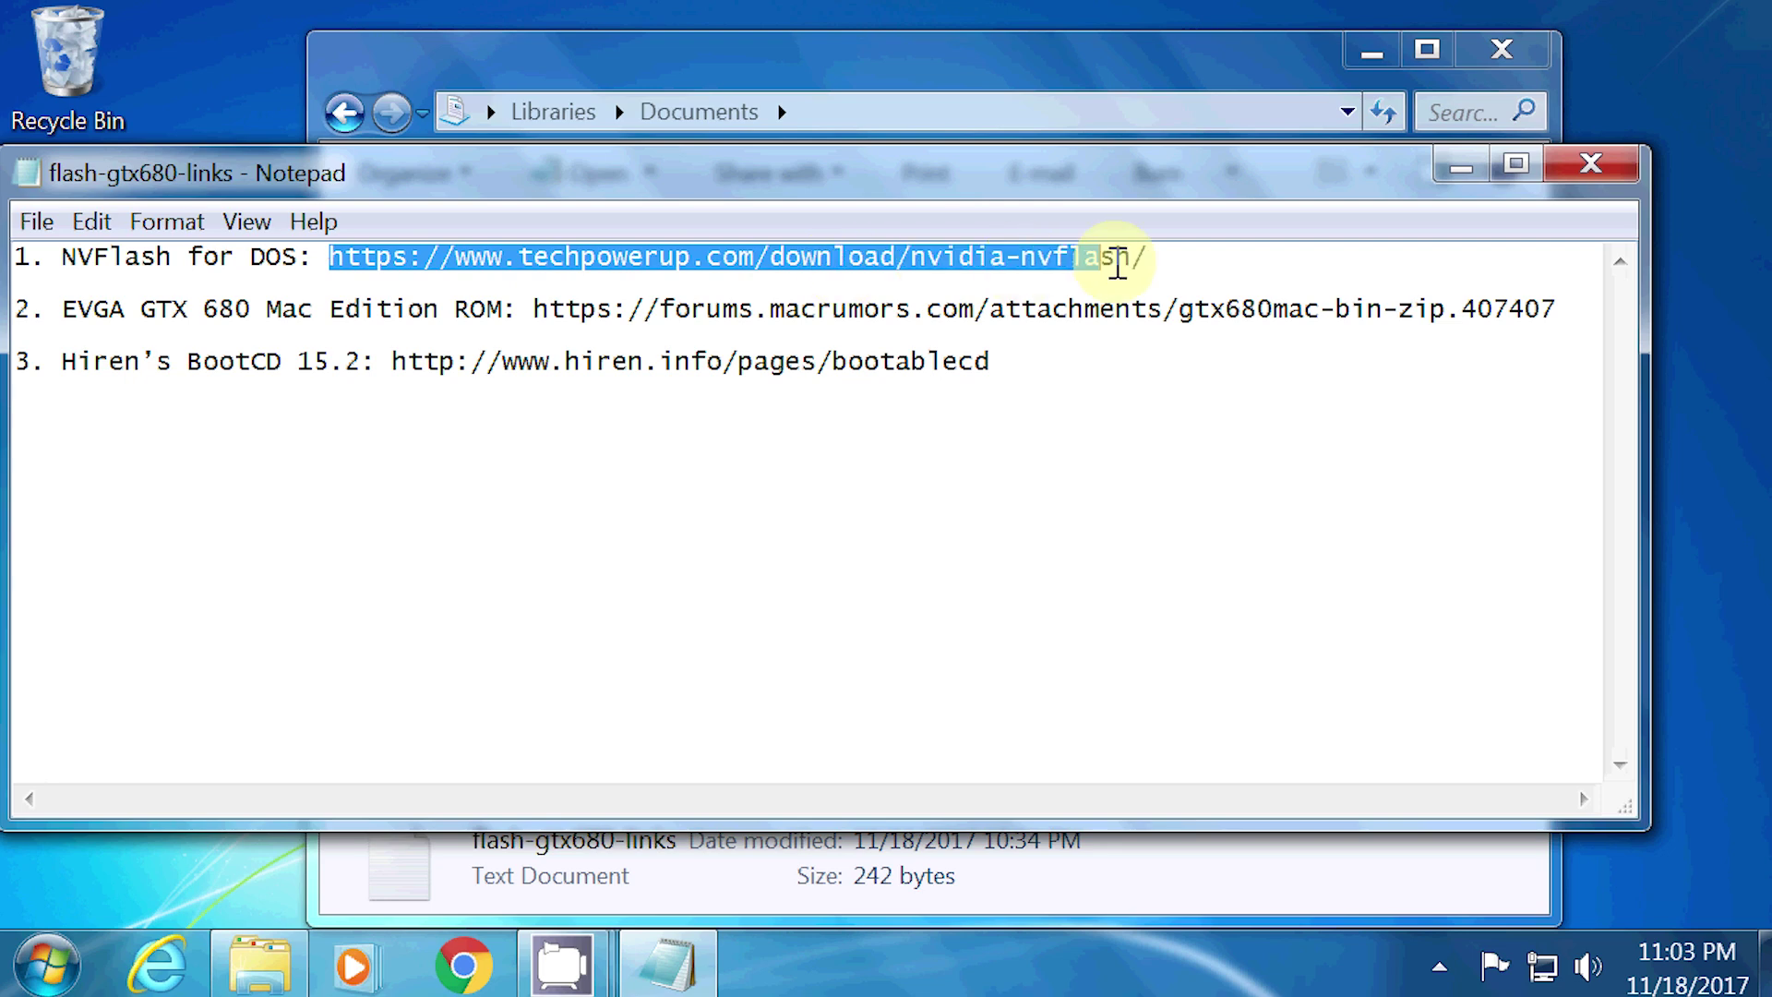
pyautogui.rightClick(1135, 258)
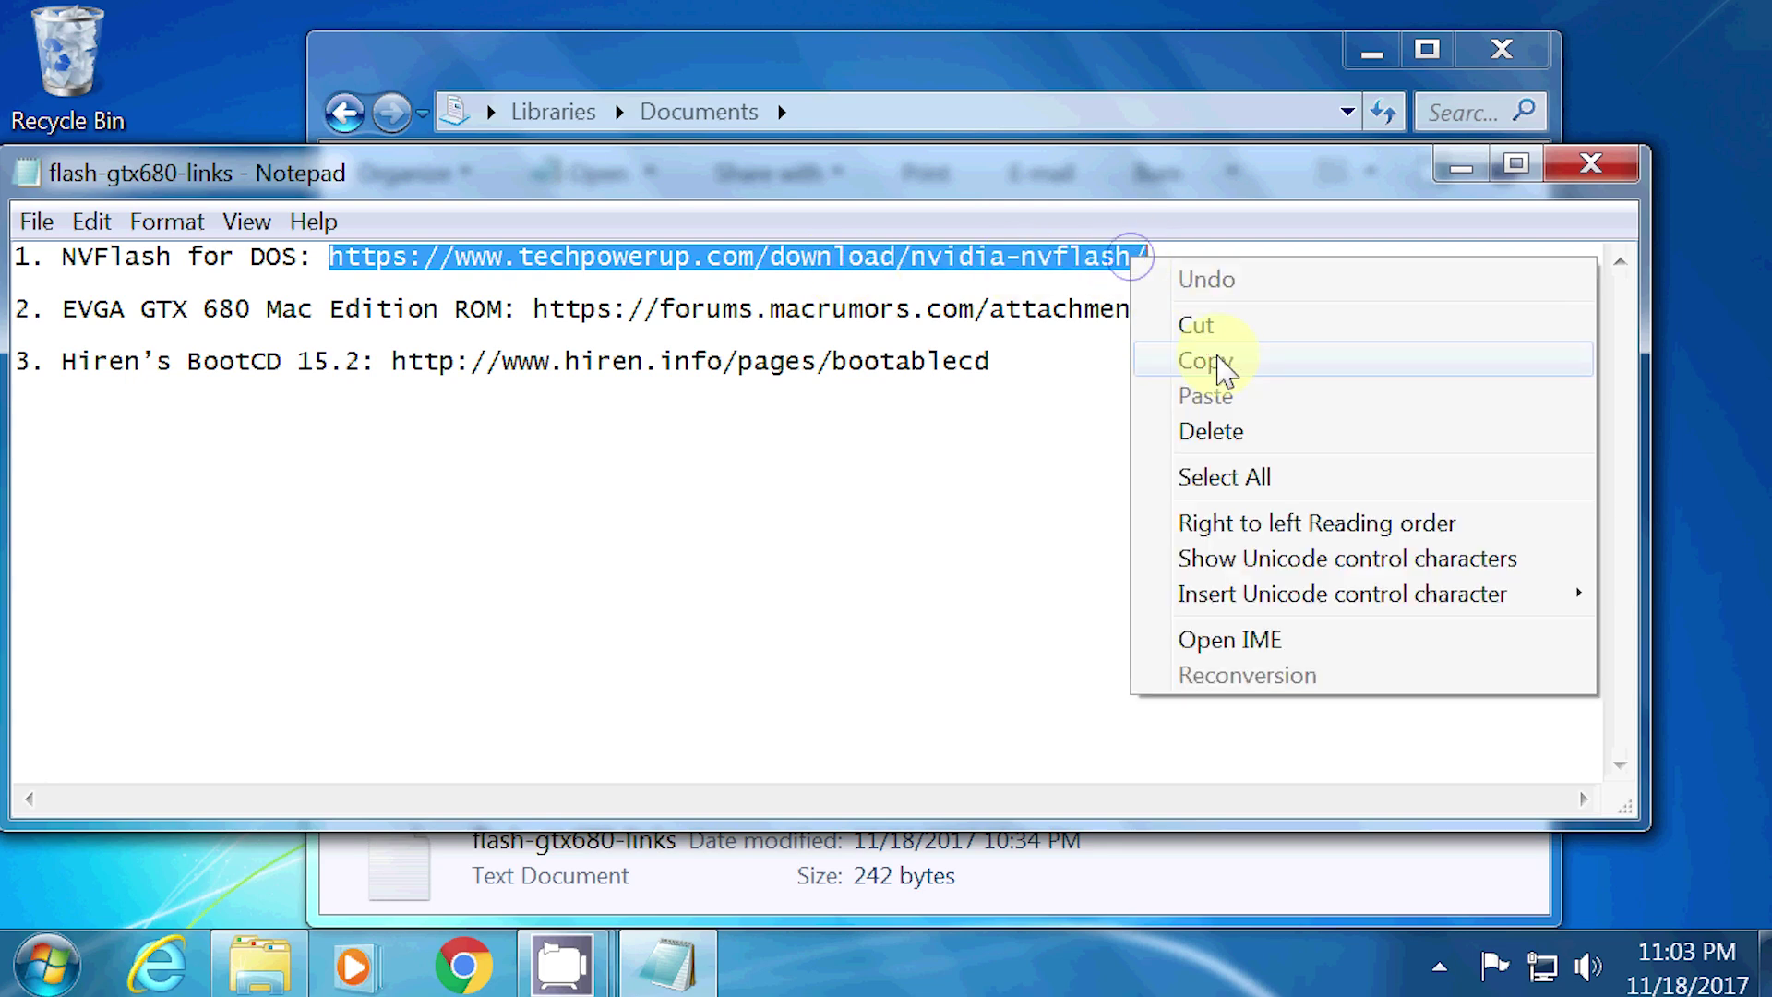
pyautogui.click(1216, 359)
# - Switch to Chrome and load the copied NVFlash download page on techpowerup.com
pyautogui.click(463, 965)
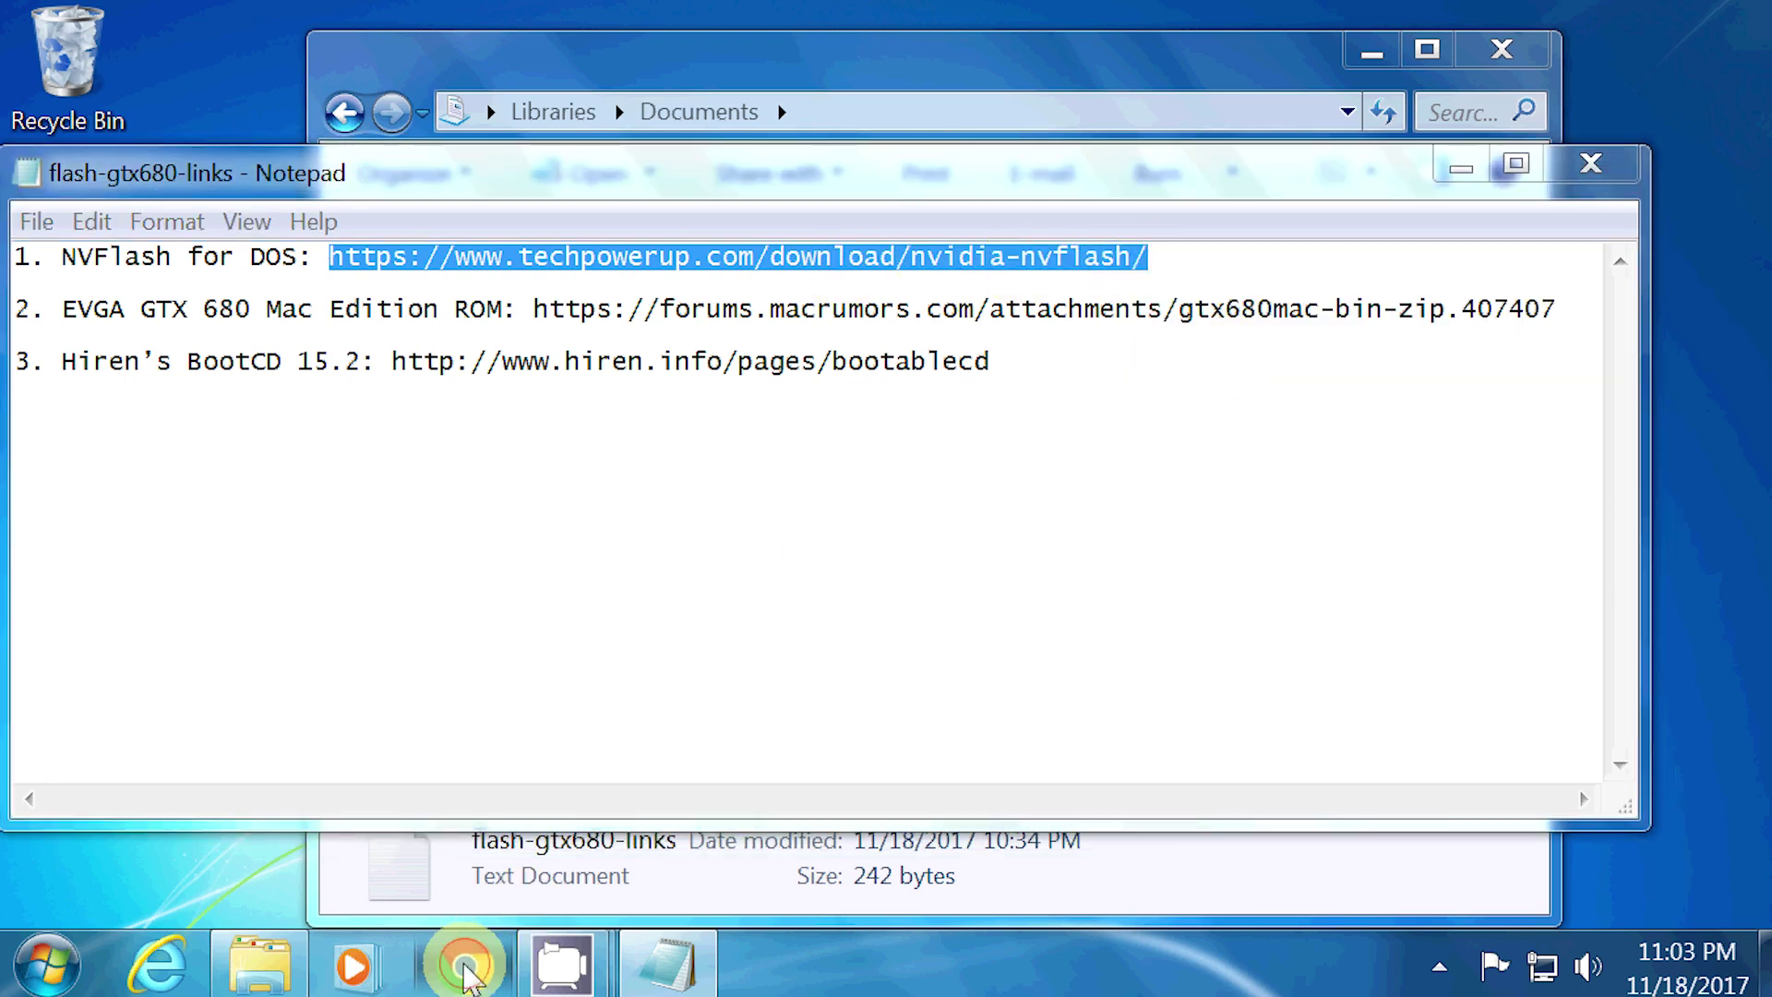
pyautogui.rightClick(450, 129)
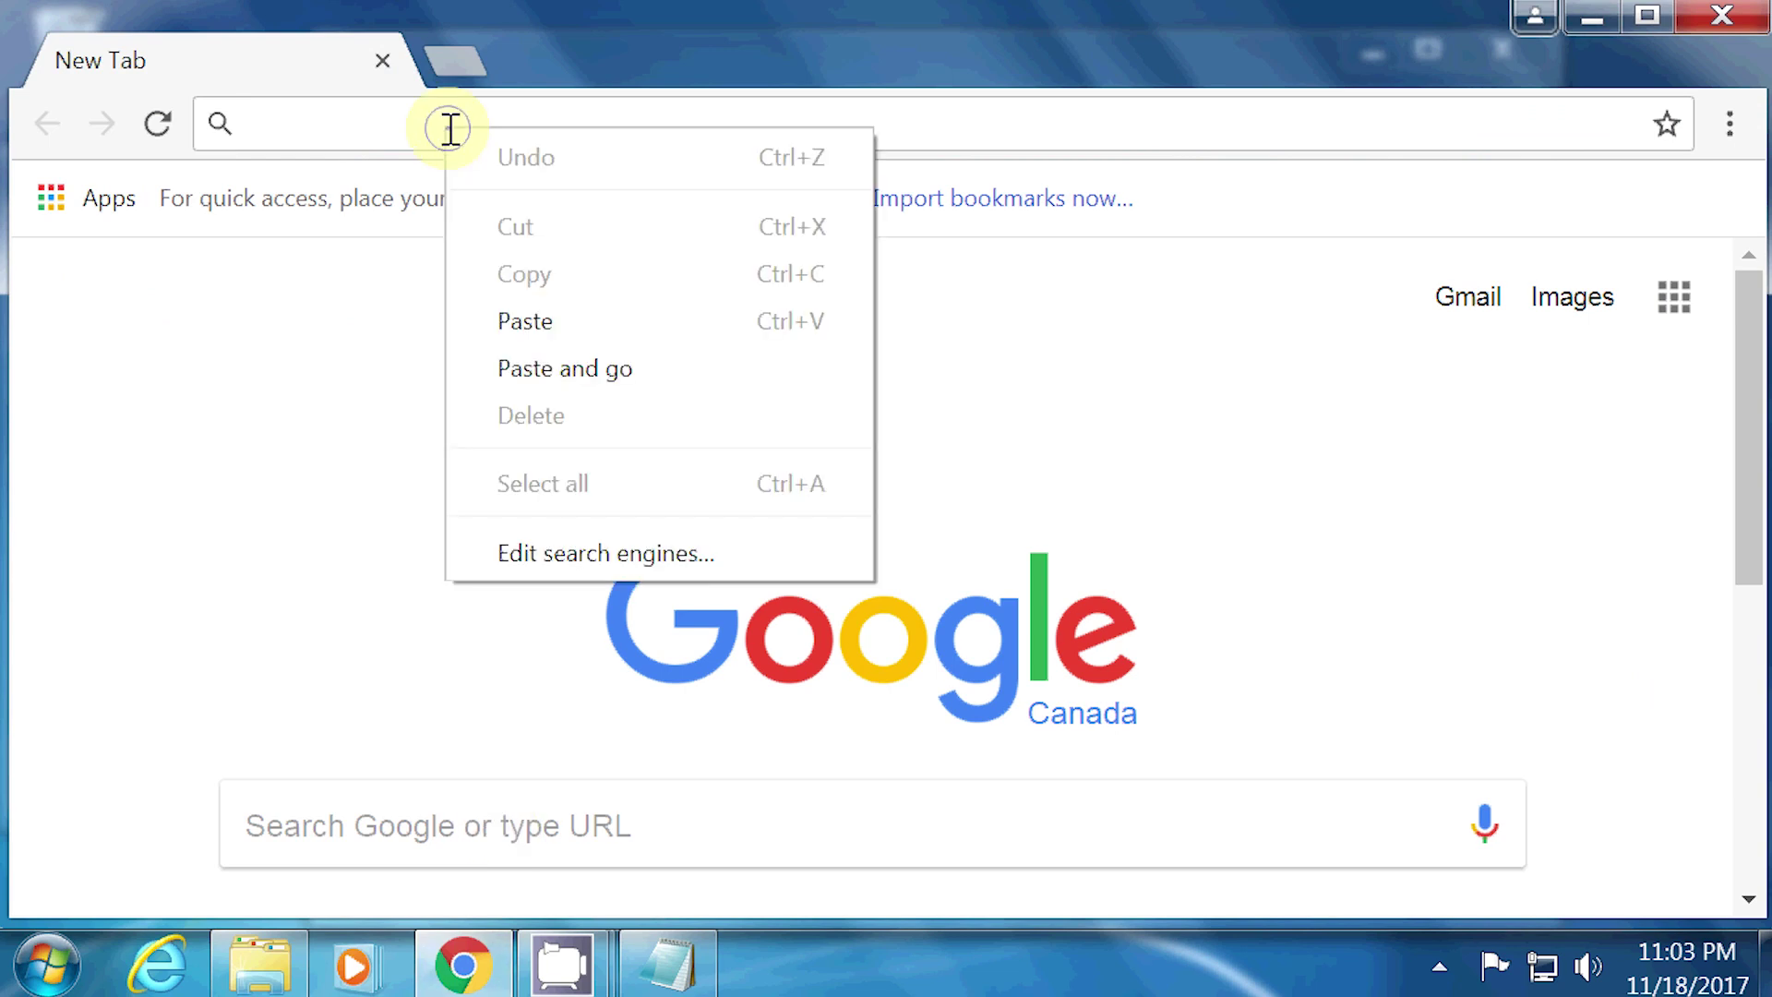
pyautogui.click(541, 371)
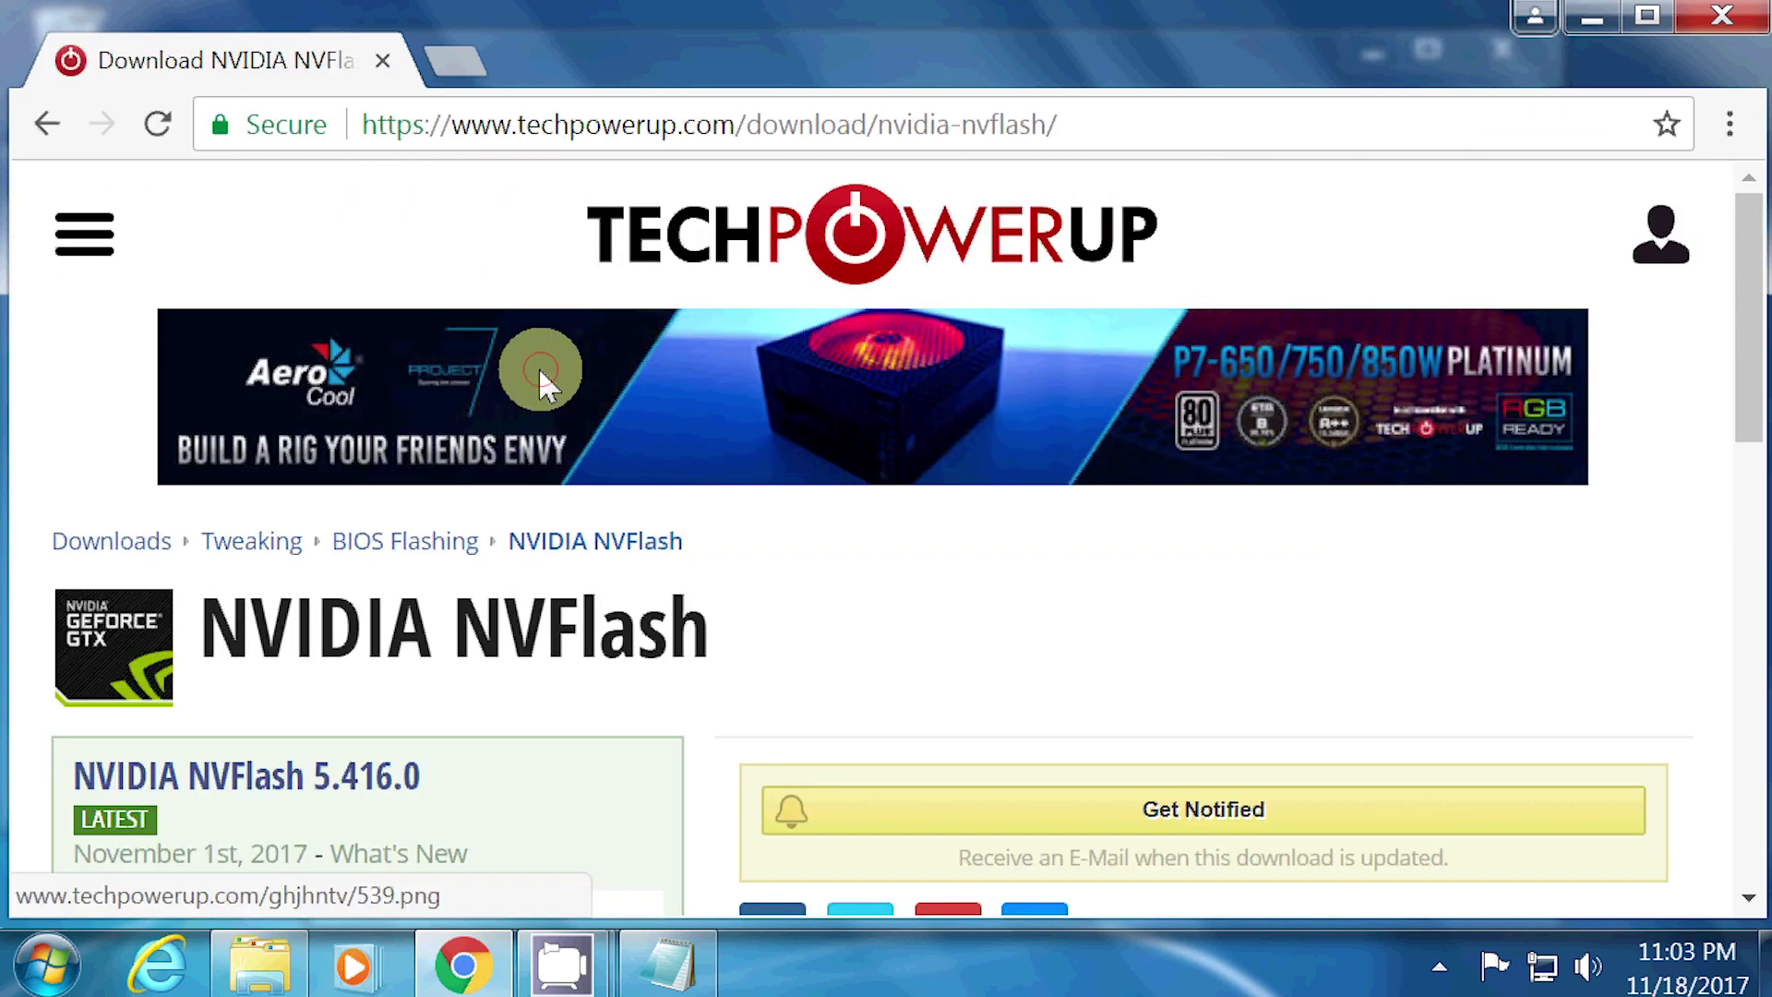
# - Expand the full list of NVFlash versions and find version 5.128.0.1 on the page
pyautogui.scroll(-4, 514, 633)
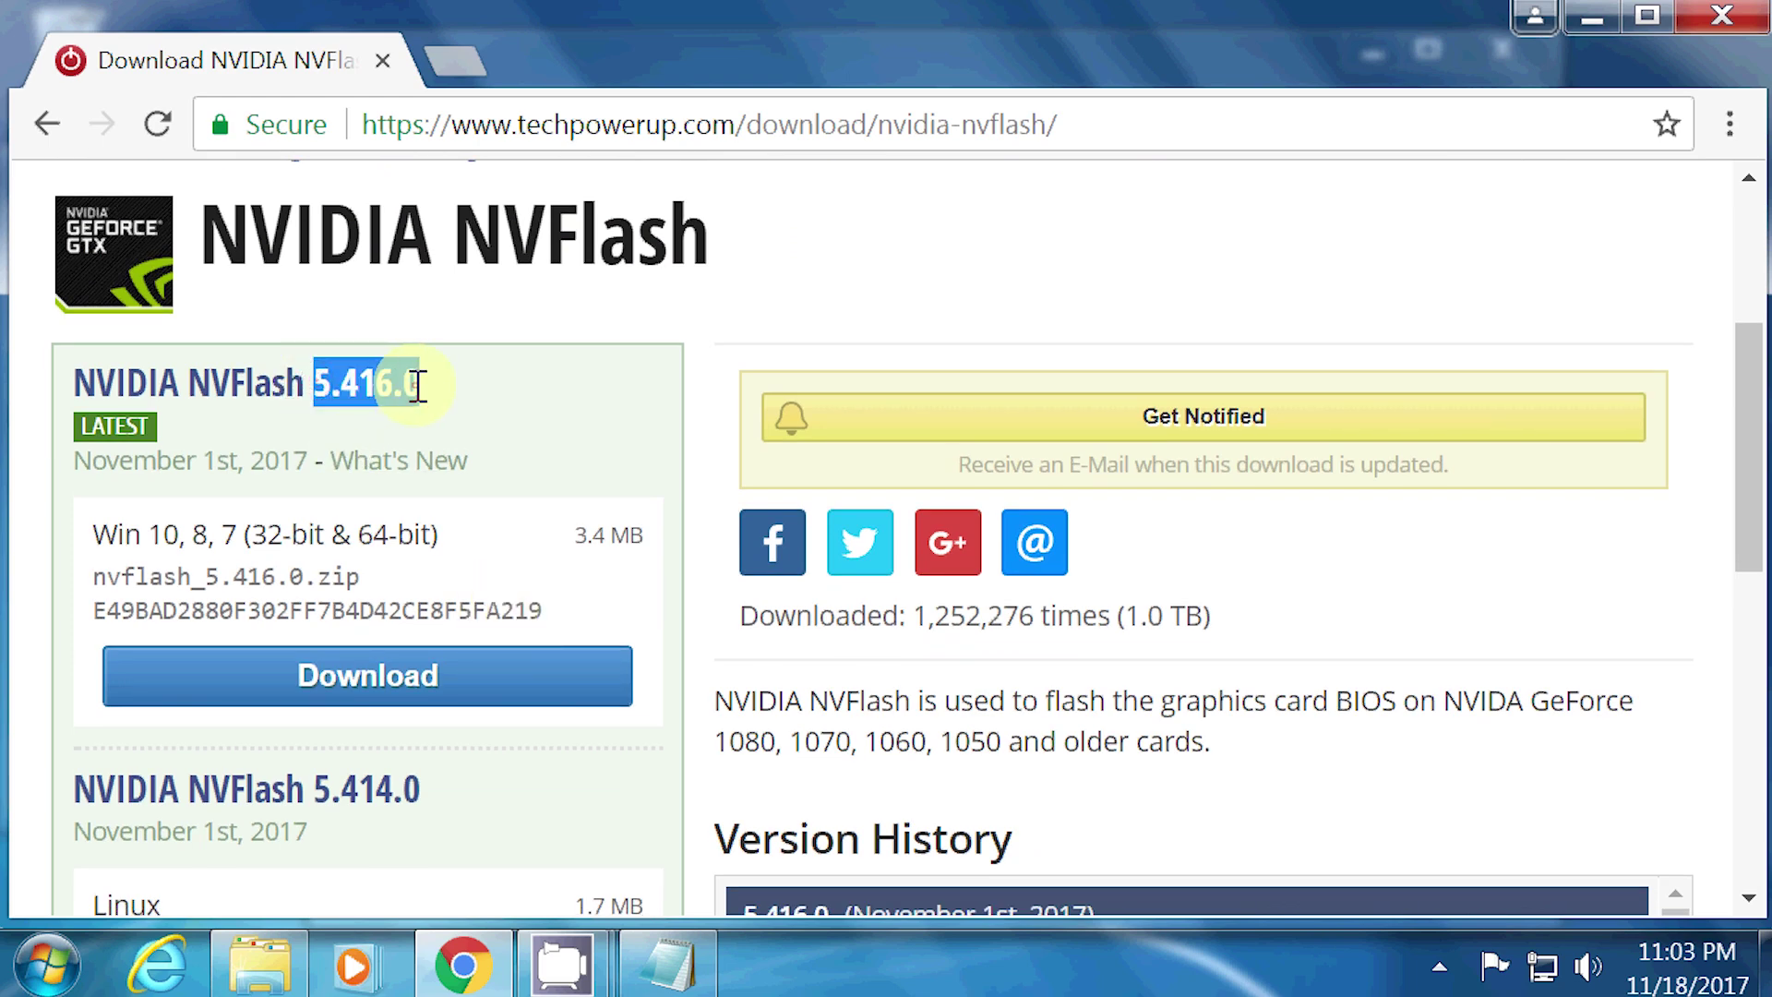
pyautogui.scroll(-6, 485, 515)
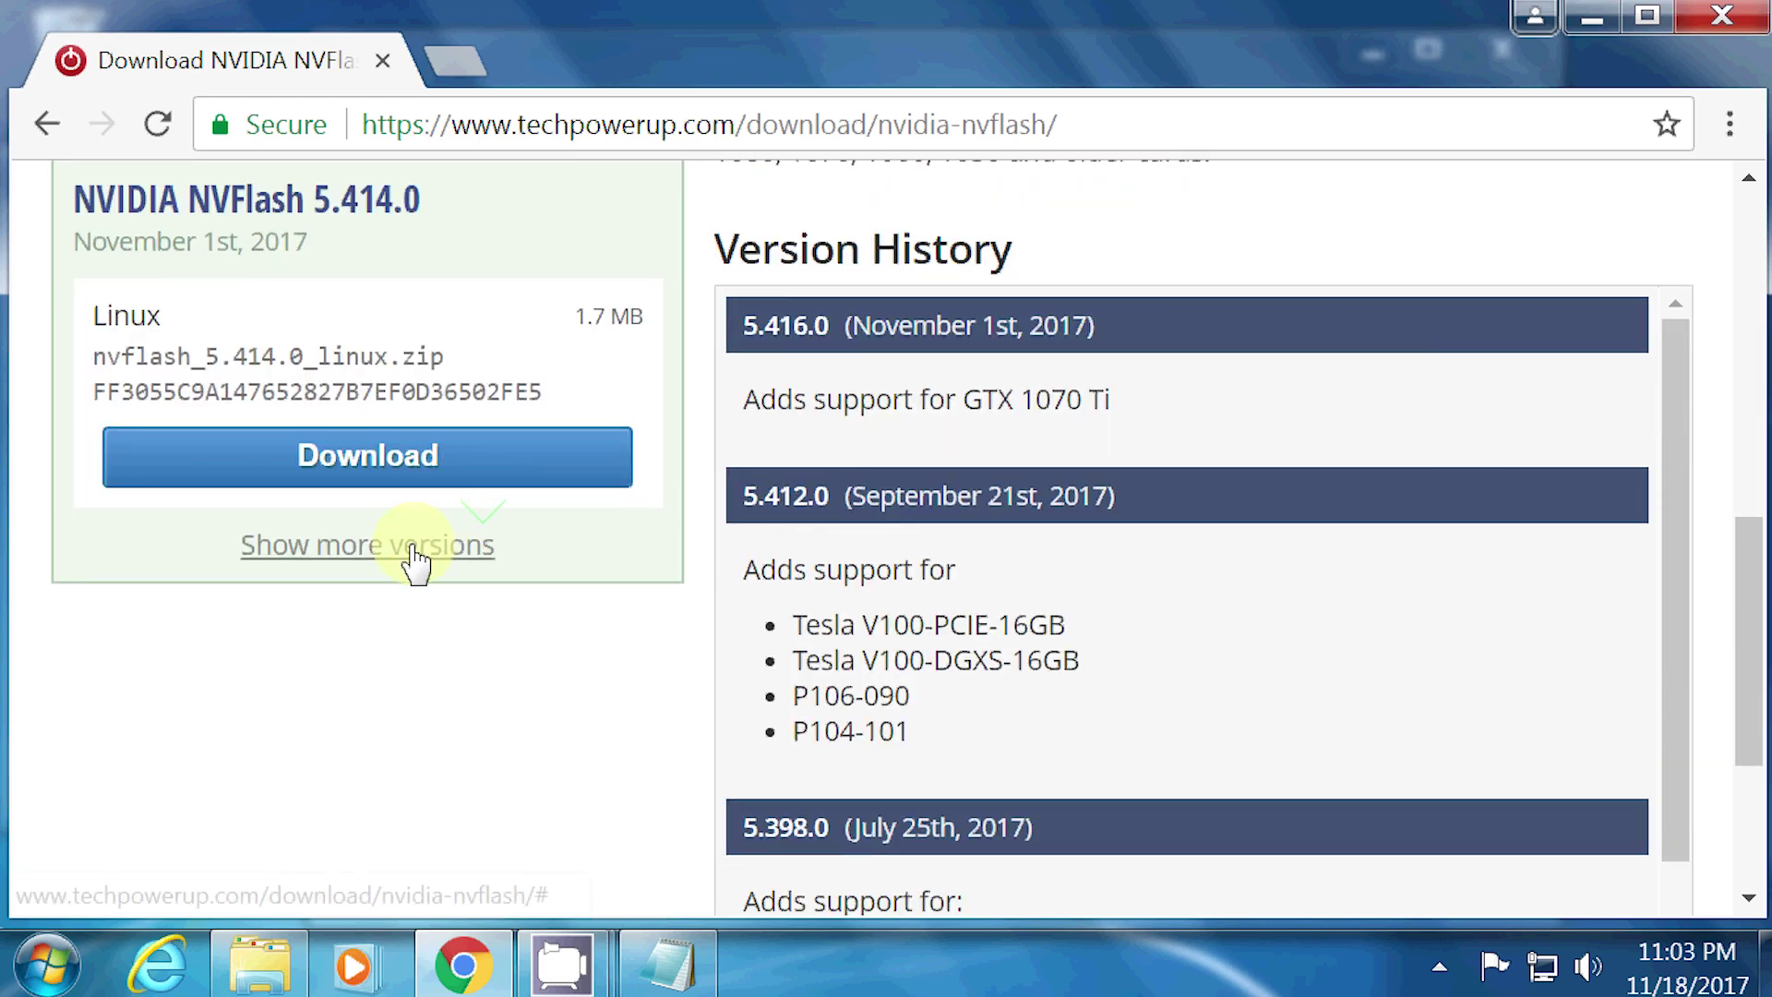
pyautogui.click(416, 552)
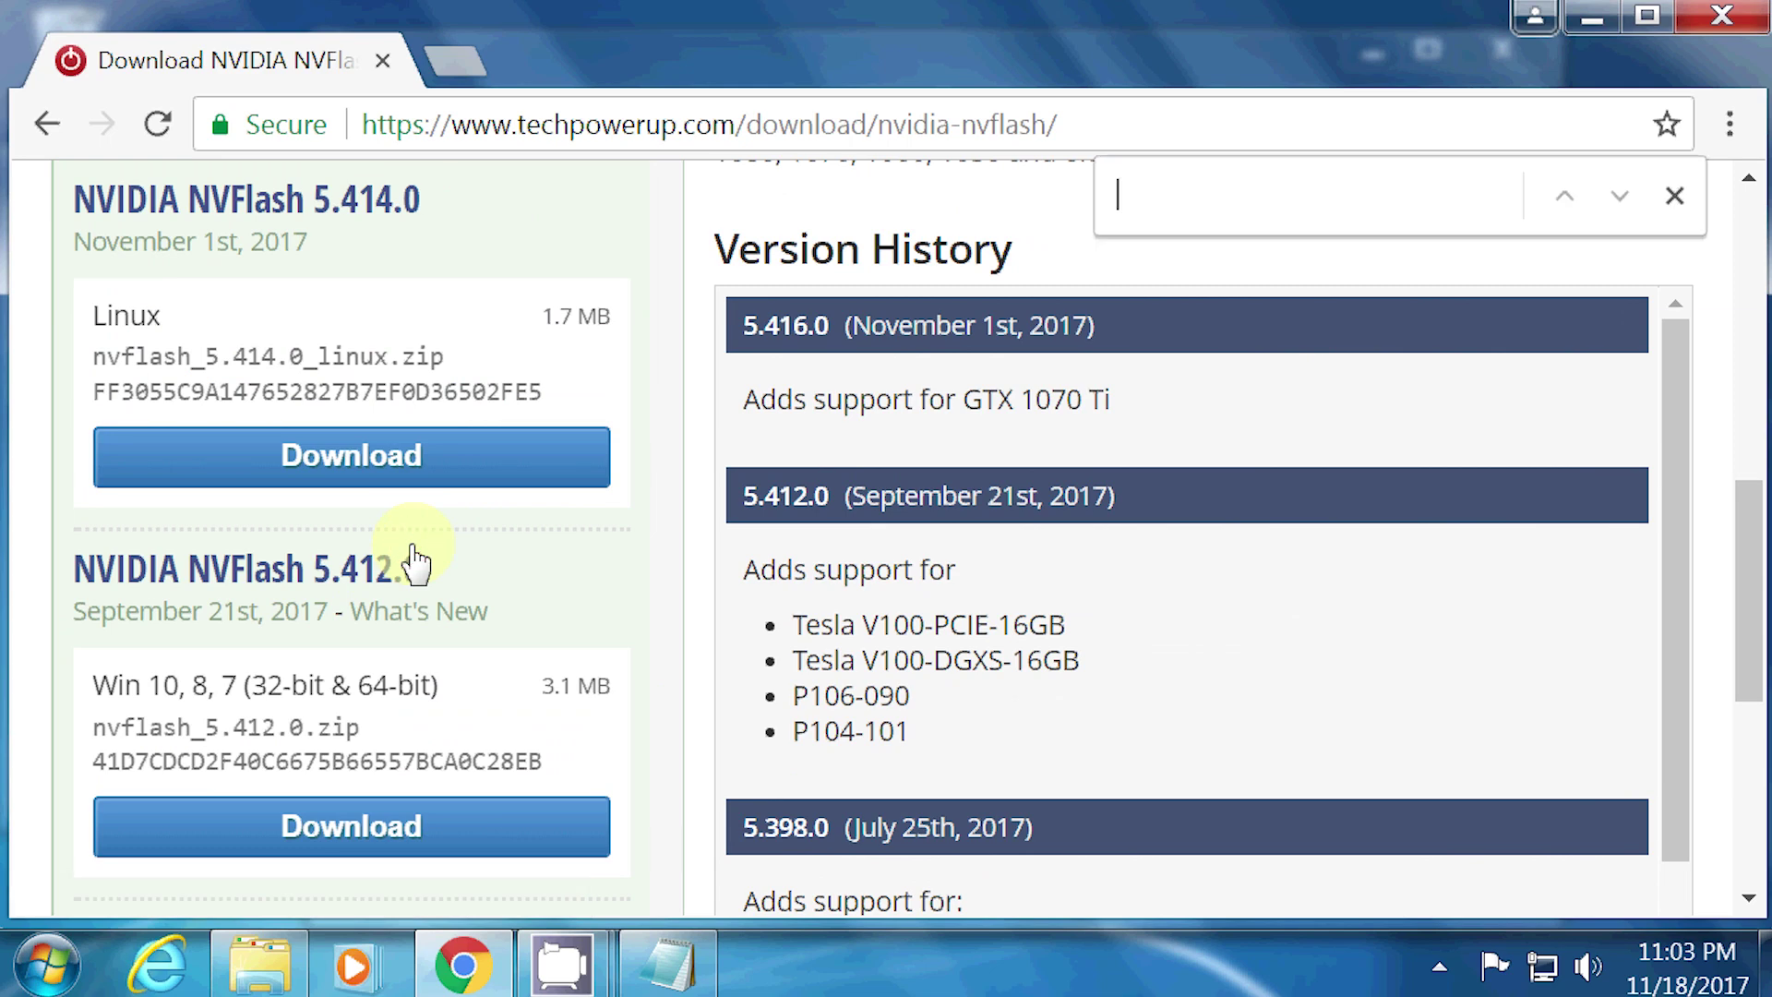
pyautogui.write('5')
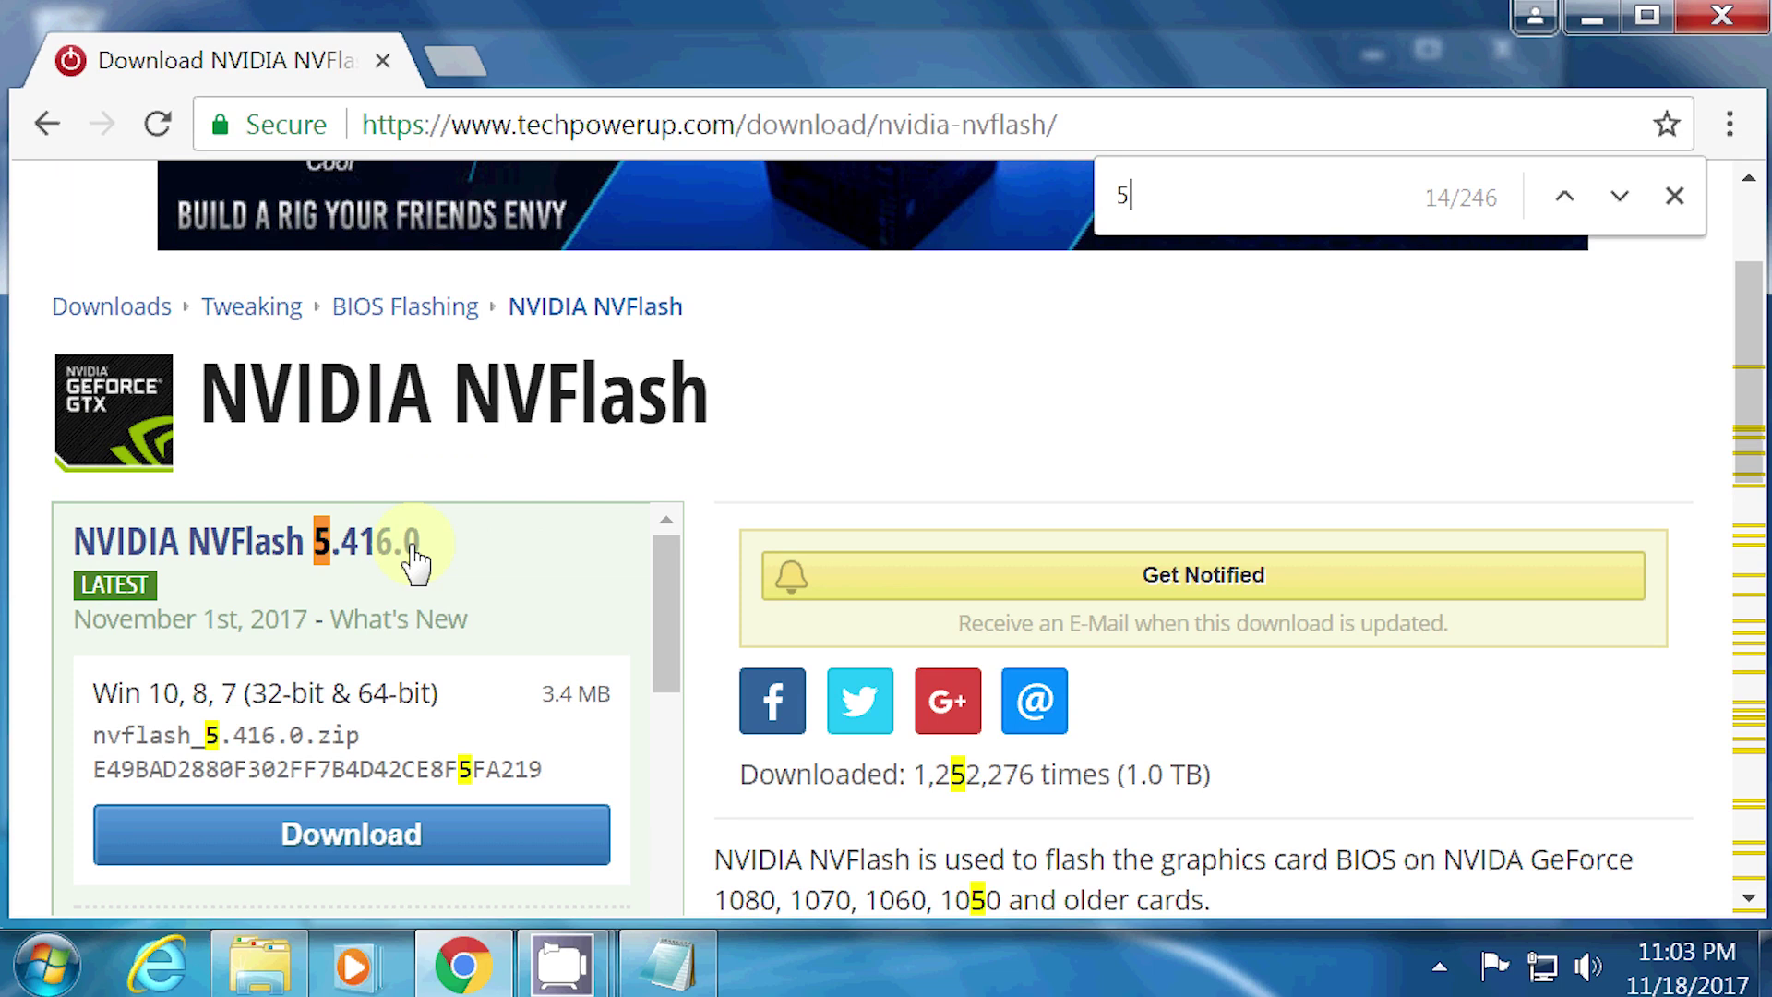
pyautogui.write('.128.0.1')
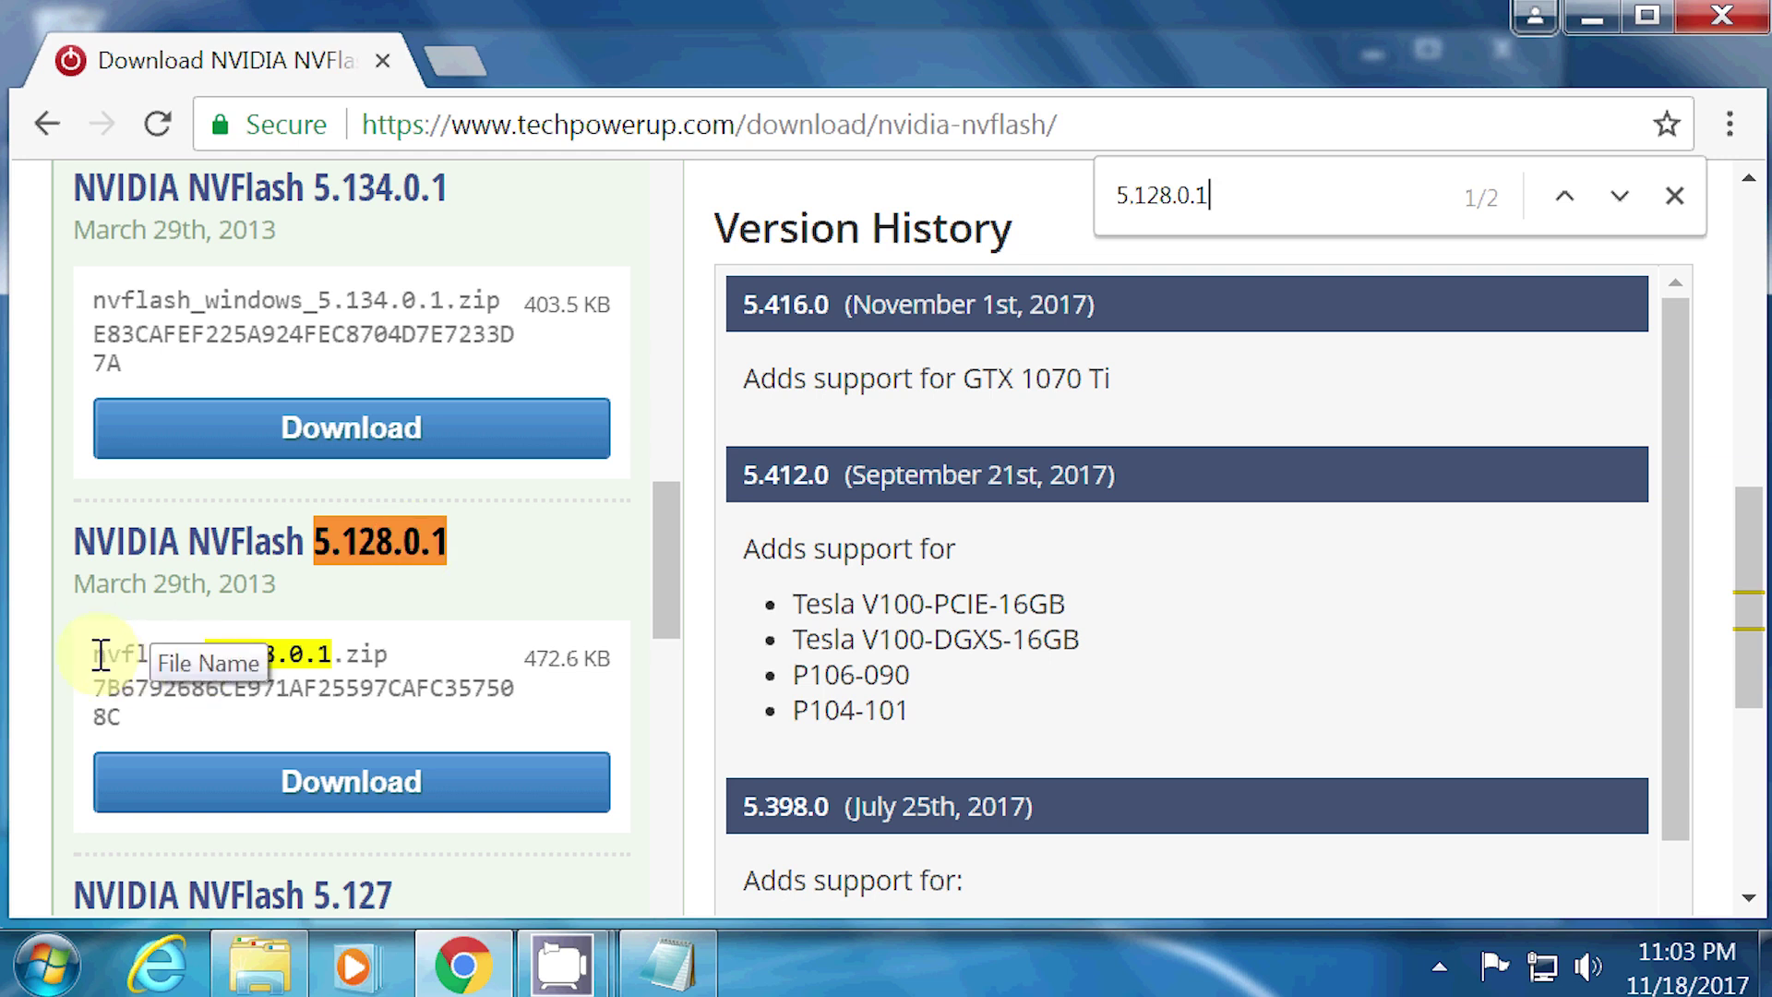
# - Download nvflash_5.128.0.1.zip from the TechPowerUp US-1 server
pyautogui.moveTo(95, 653); pyautogui.dragTo(391, 657)
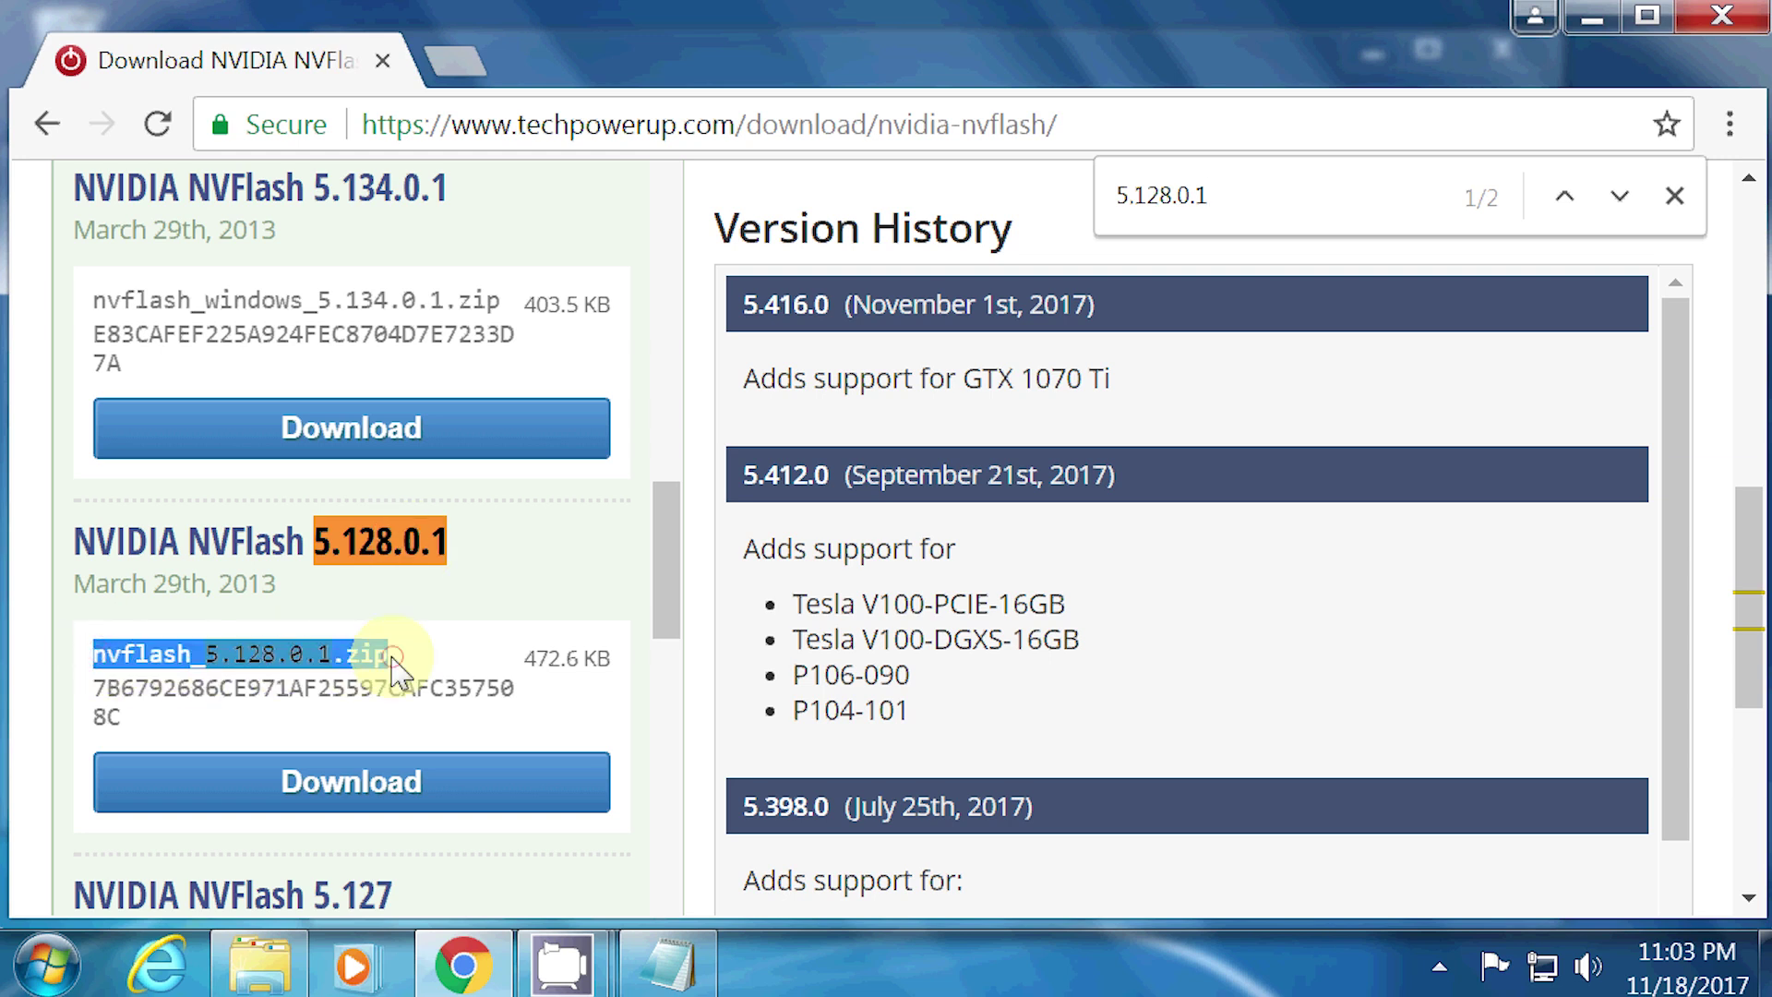
pyautogui.click(349, 794)
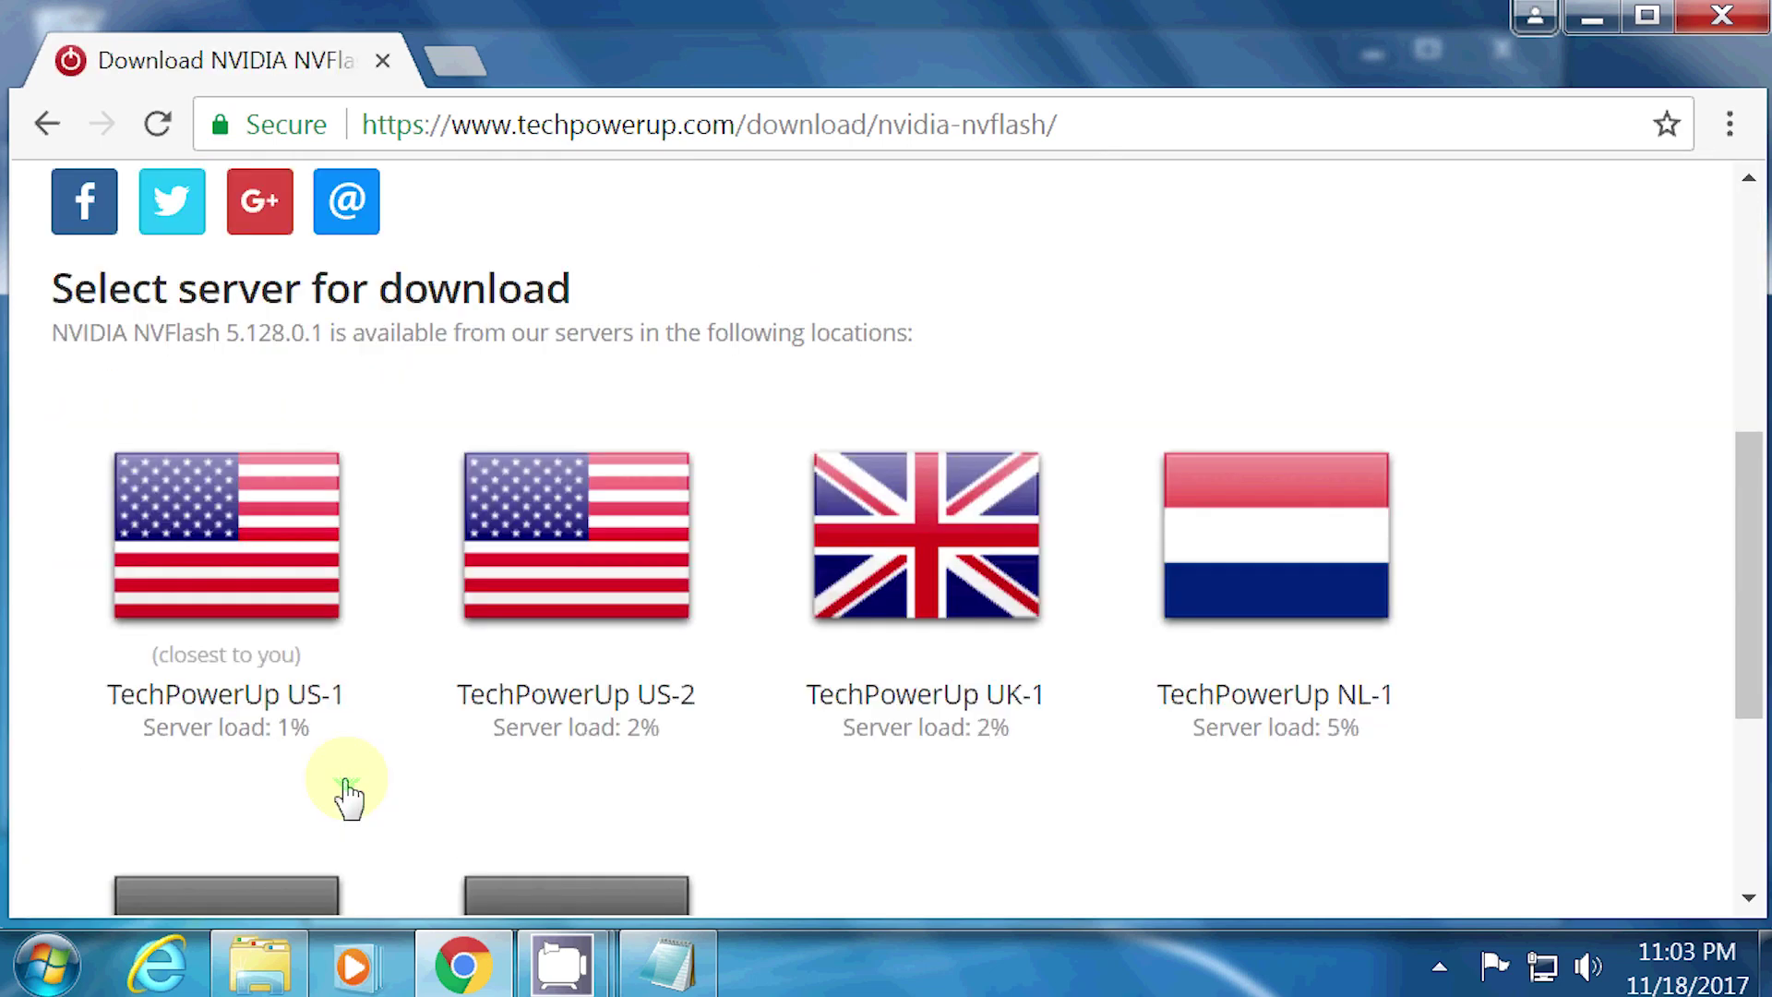
pyautogui.scroll(-1, 349, 794)
pyautogui.click(244, 448)
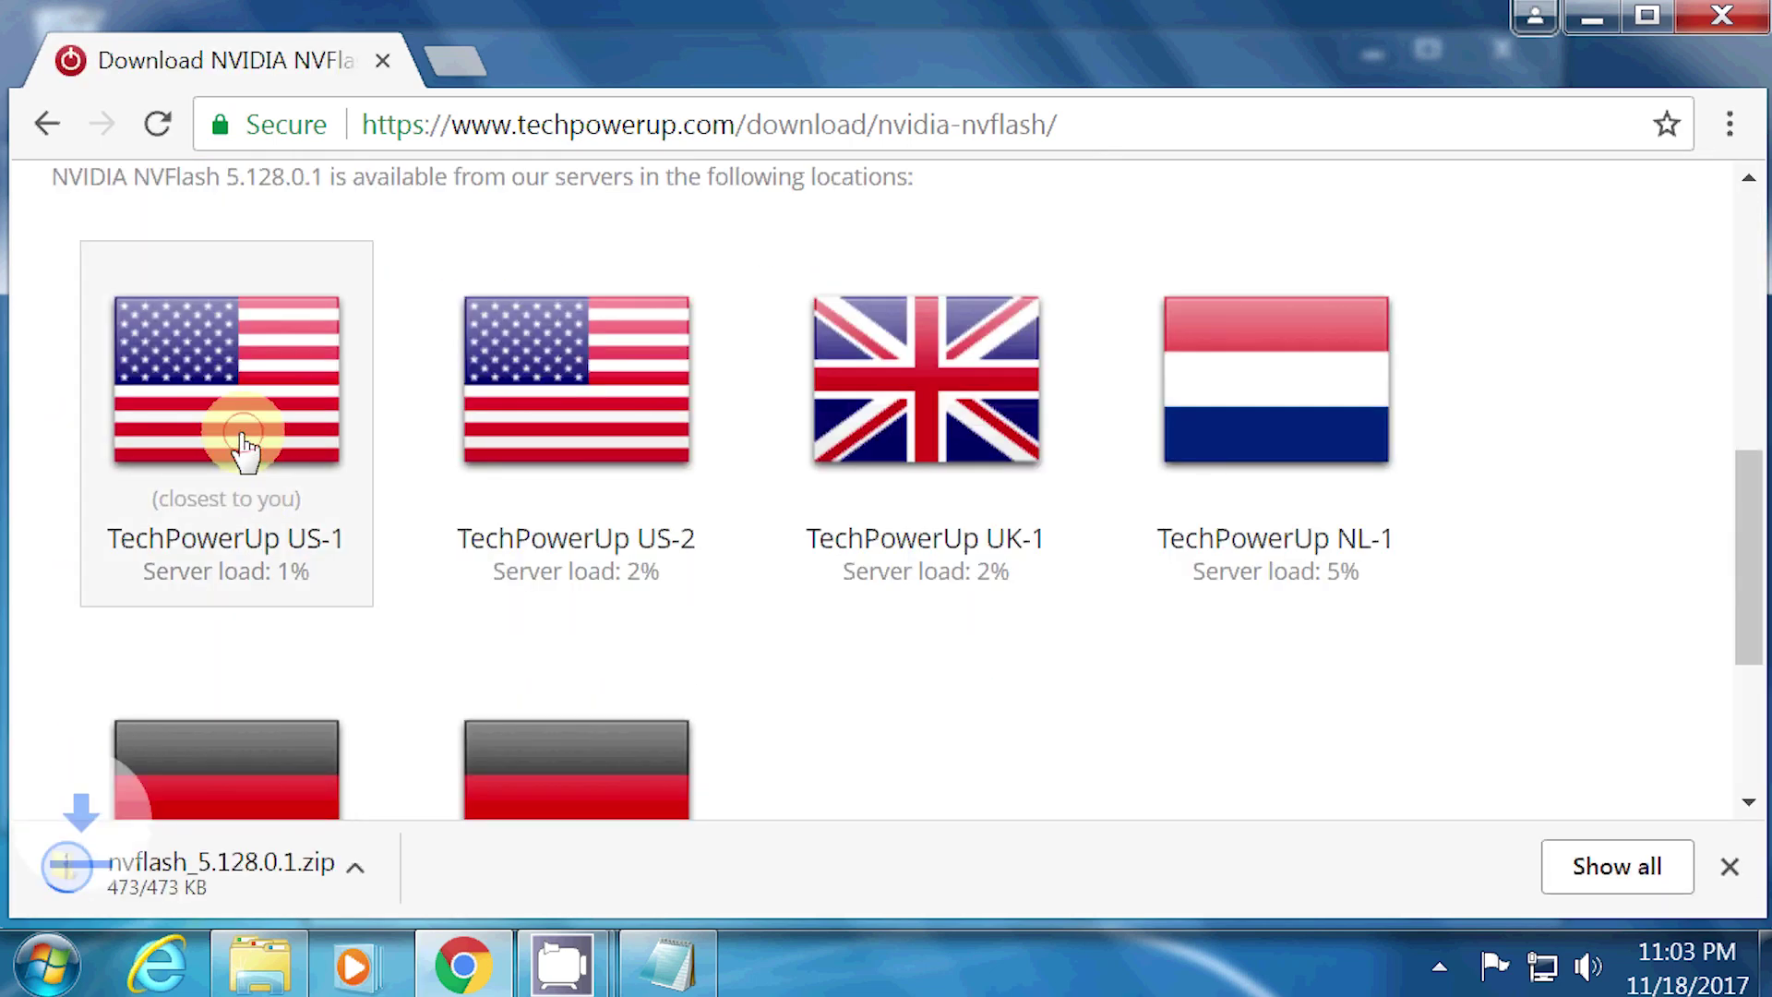
# - Switch back to the Notepad link list and copy the EVGA GTX 680 Mac Edition ROM link
pyautogui.hotkey('alt', 'Tab')
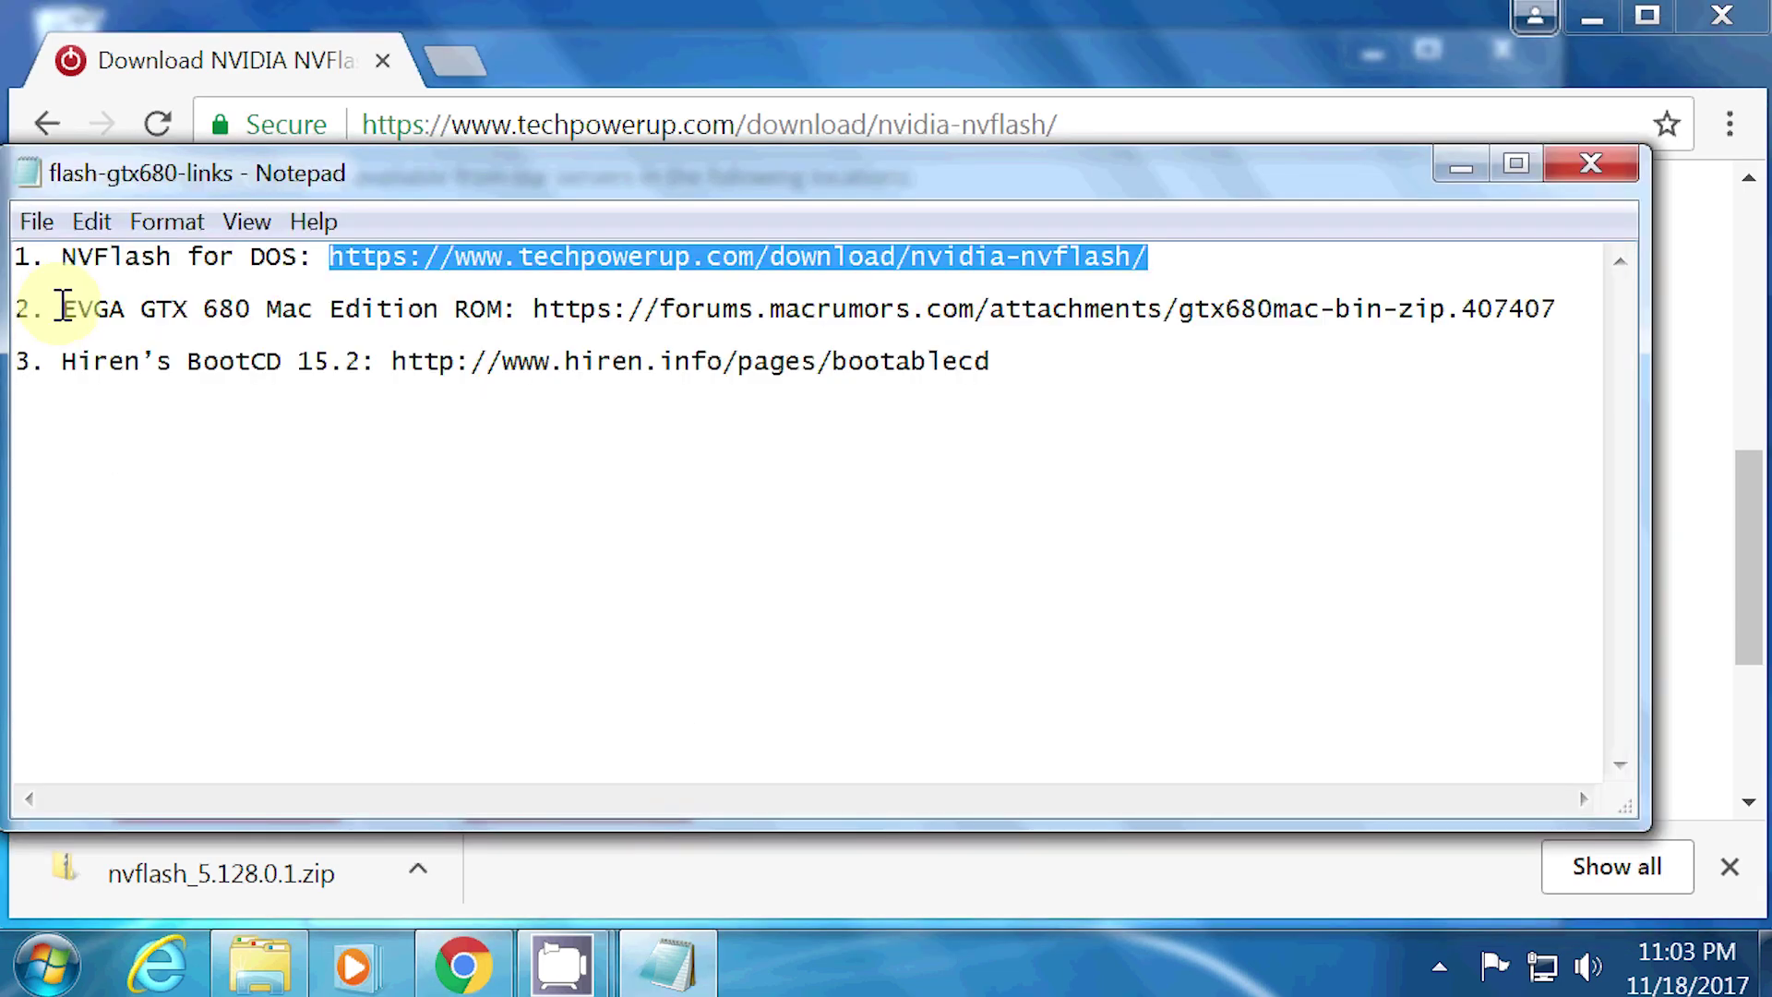
pyautogui.moveTo(63, 304); pyautogui.dragTo(496, 323)
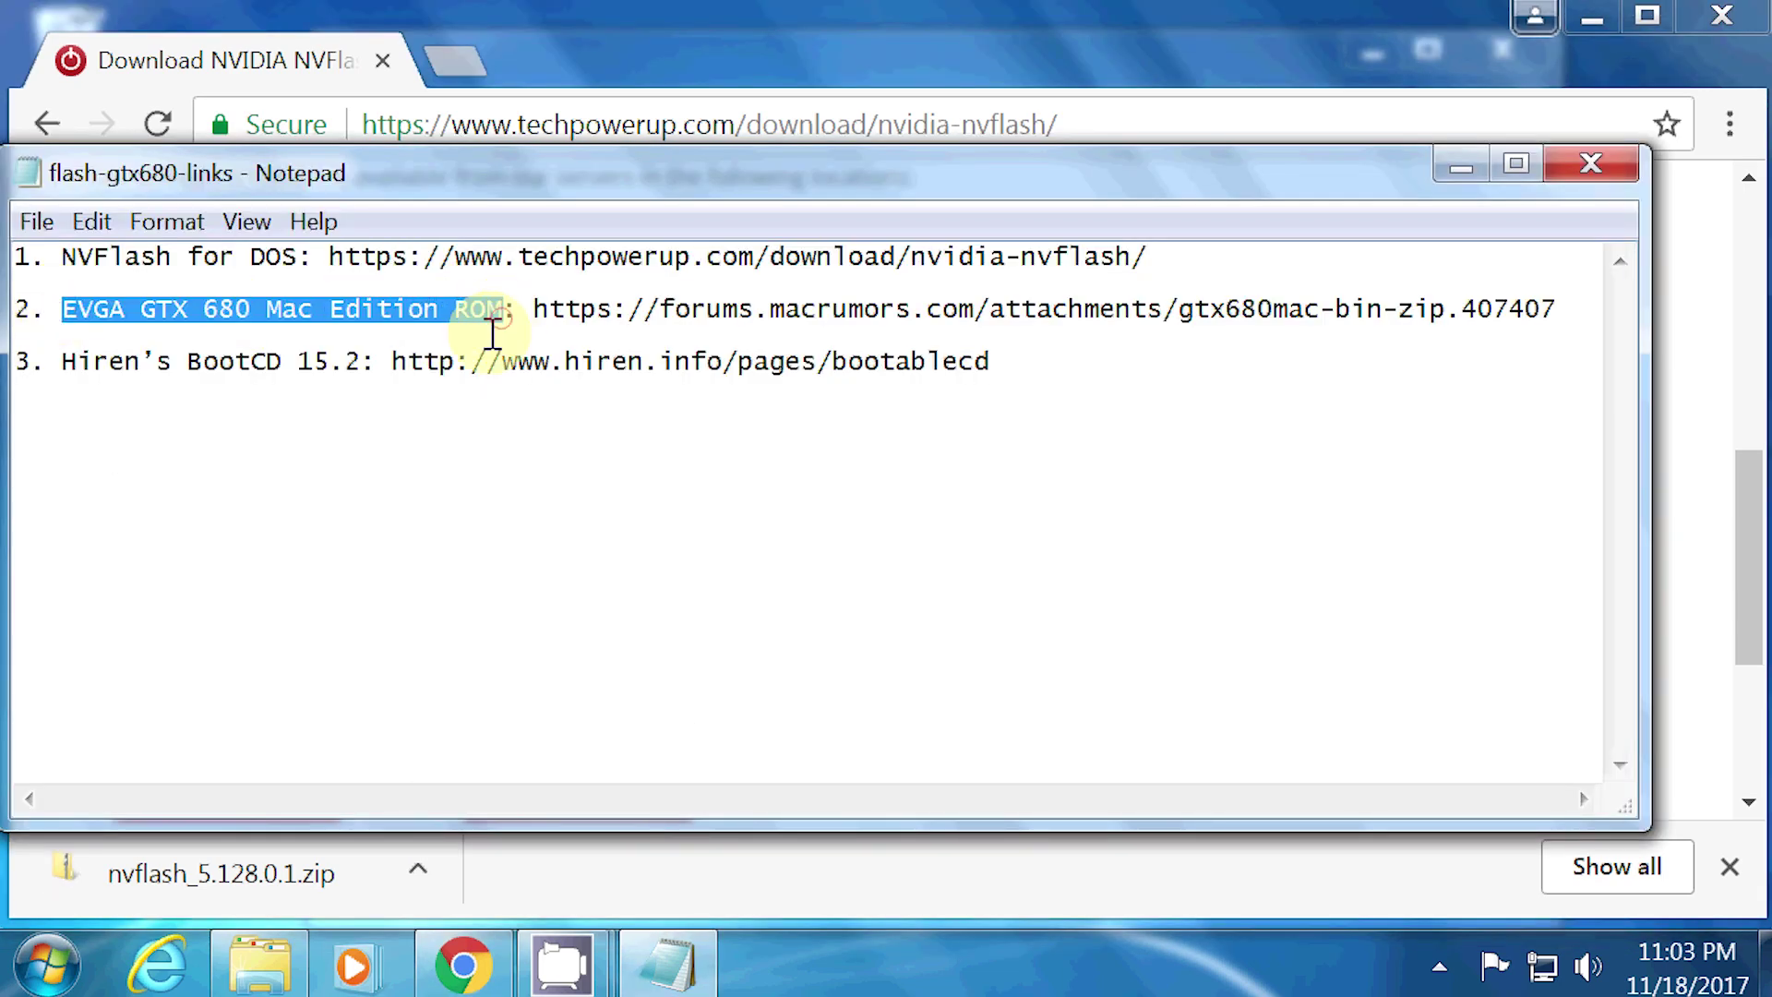
pyautogui.click(540, 311)
pyautogui.moveTo(540, 311); pyautogui.dragTo(1564, 312)
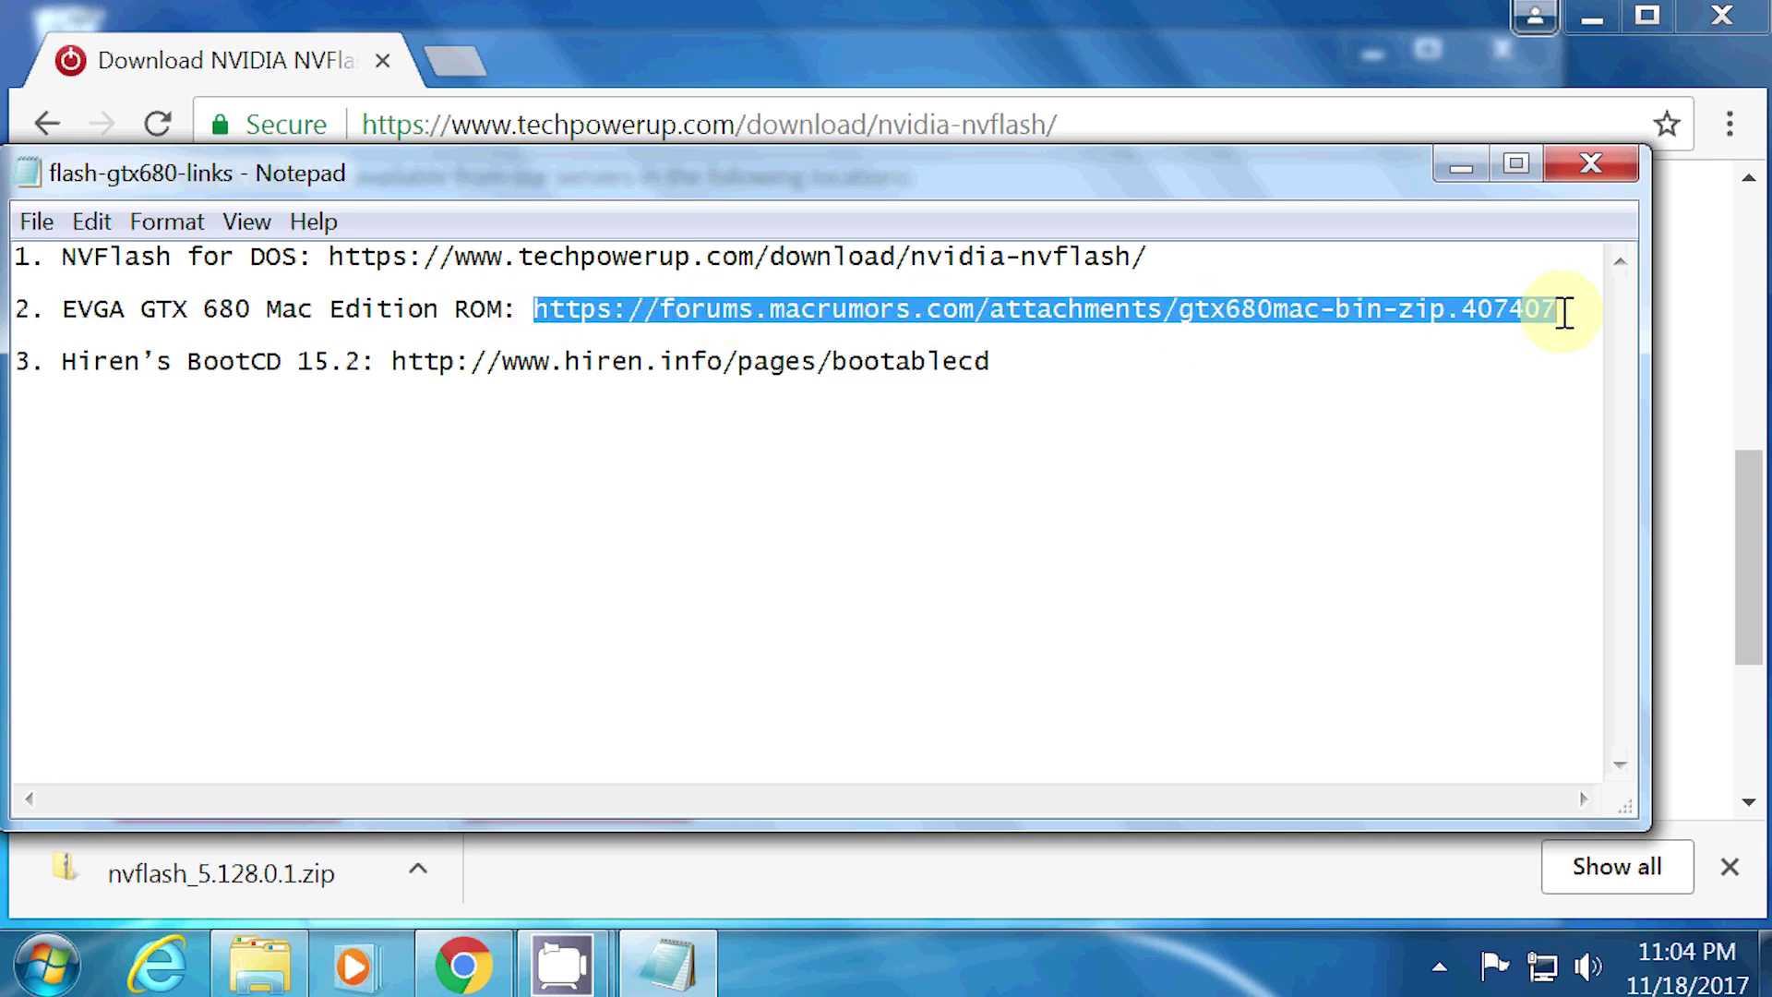
pyautogui.rightClick(1521, 312)
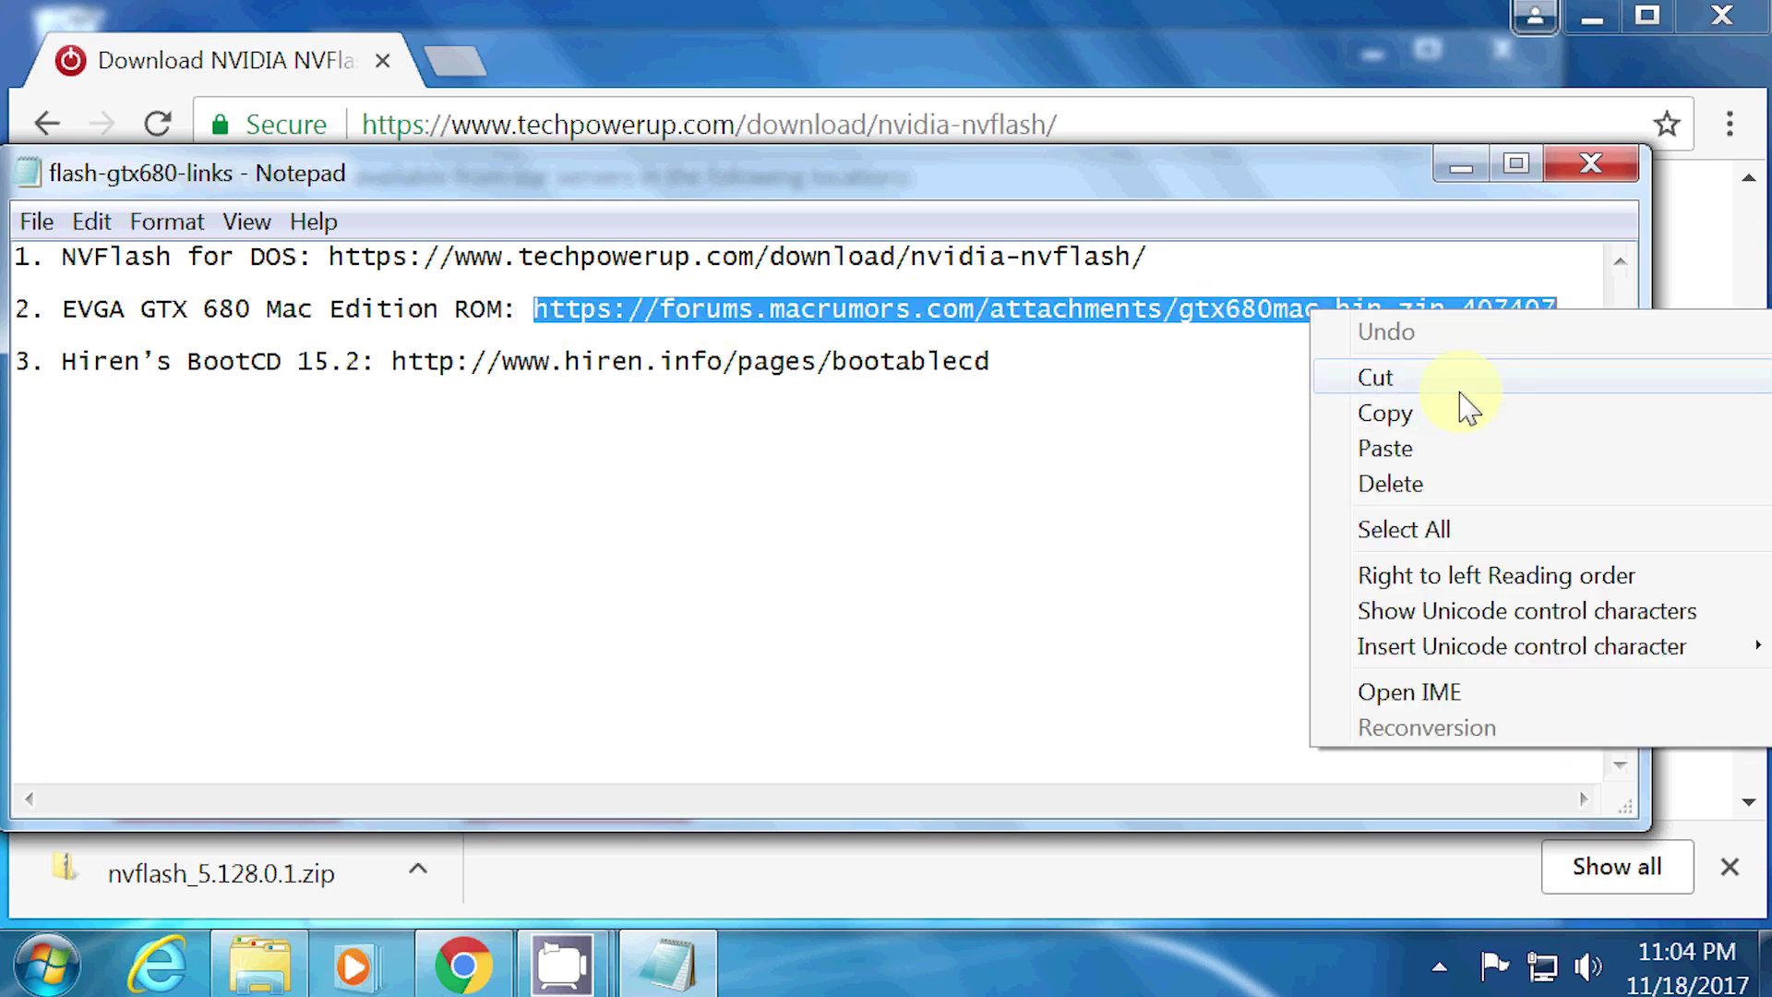
pyautogui.click(1468, 419)
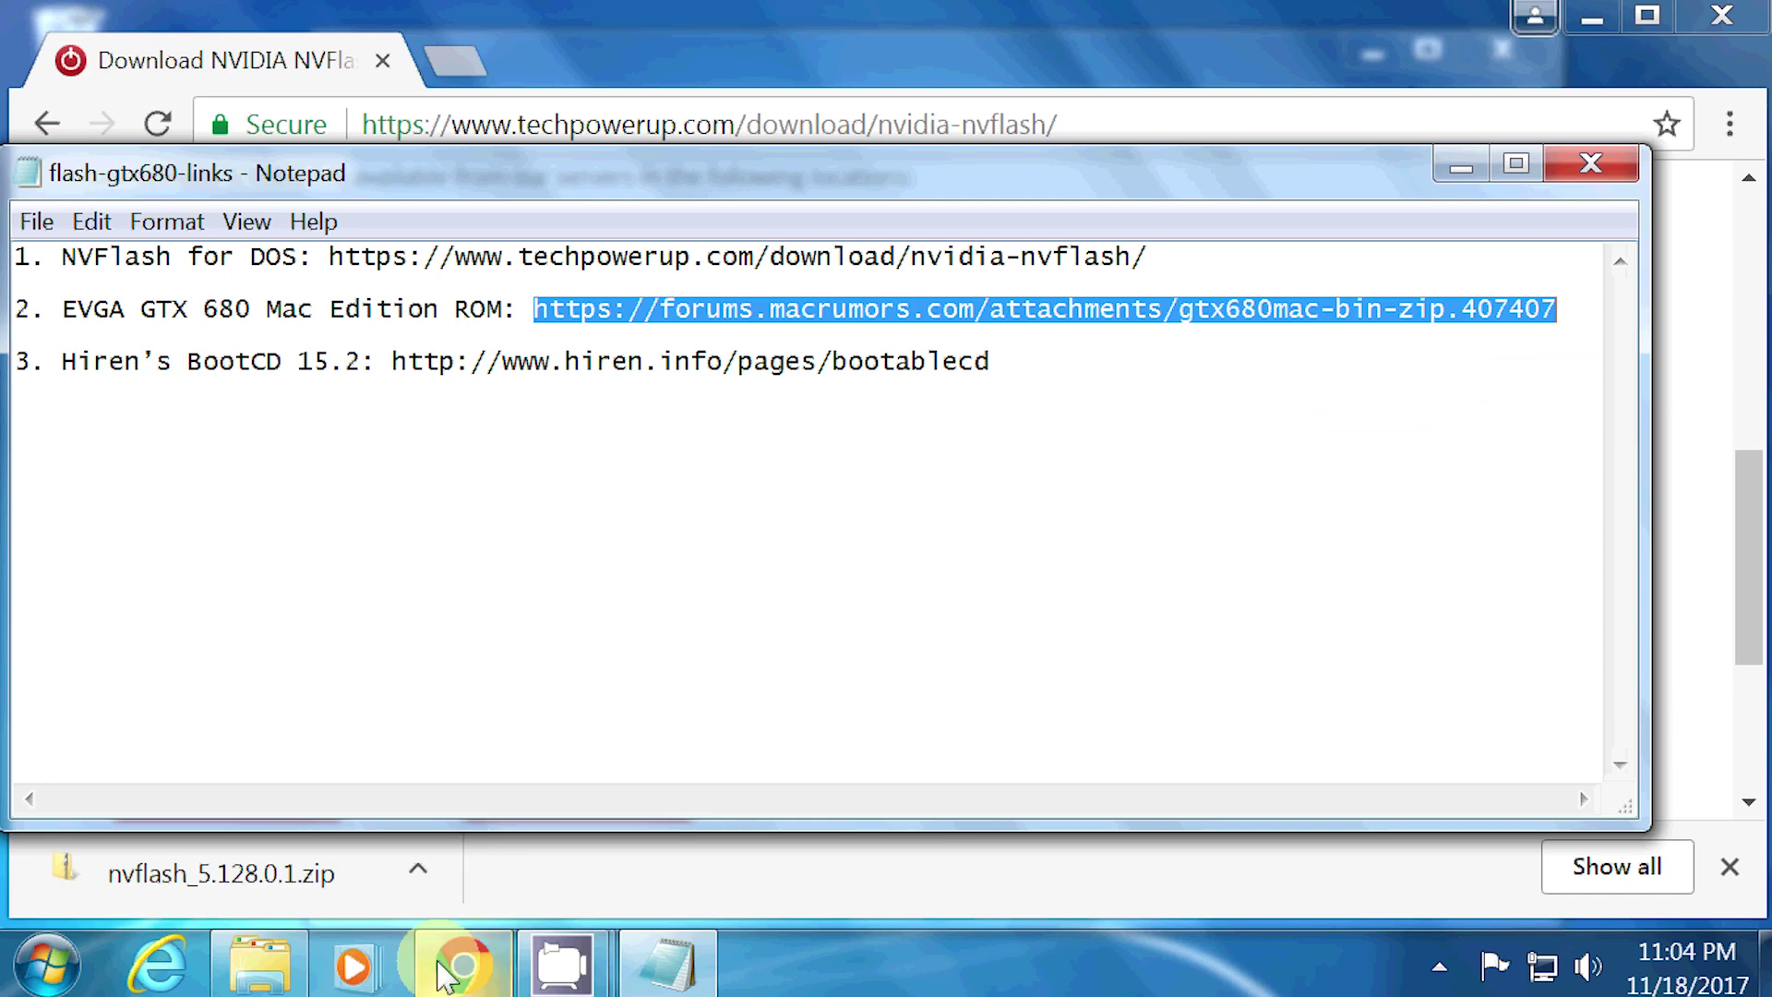
# - Switch to Chrome and load the copied ROM link in place of the current address to download gtx680mac.bin.zip
pyautogui.click(464, 965)
pyautogui.click(549, 138)
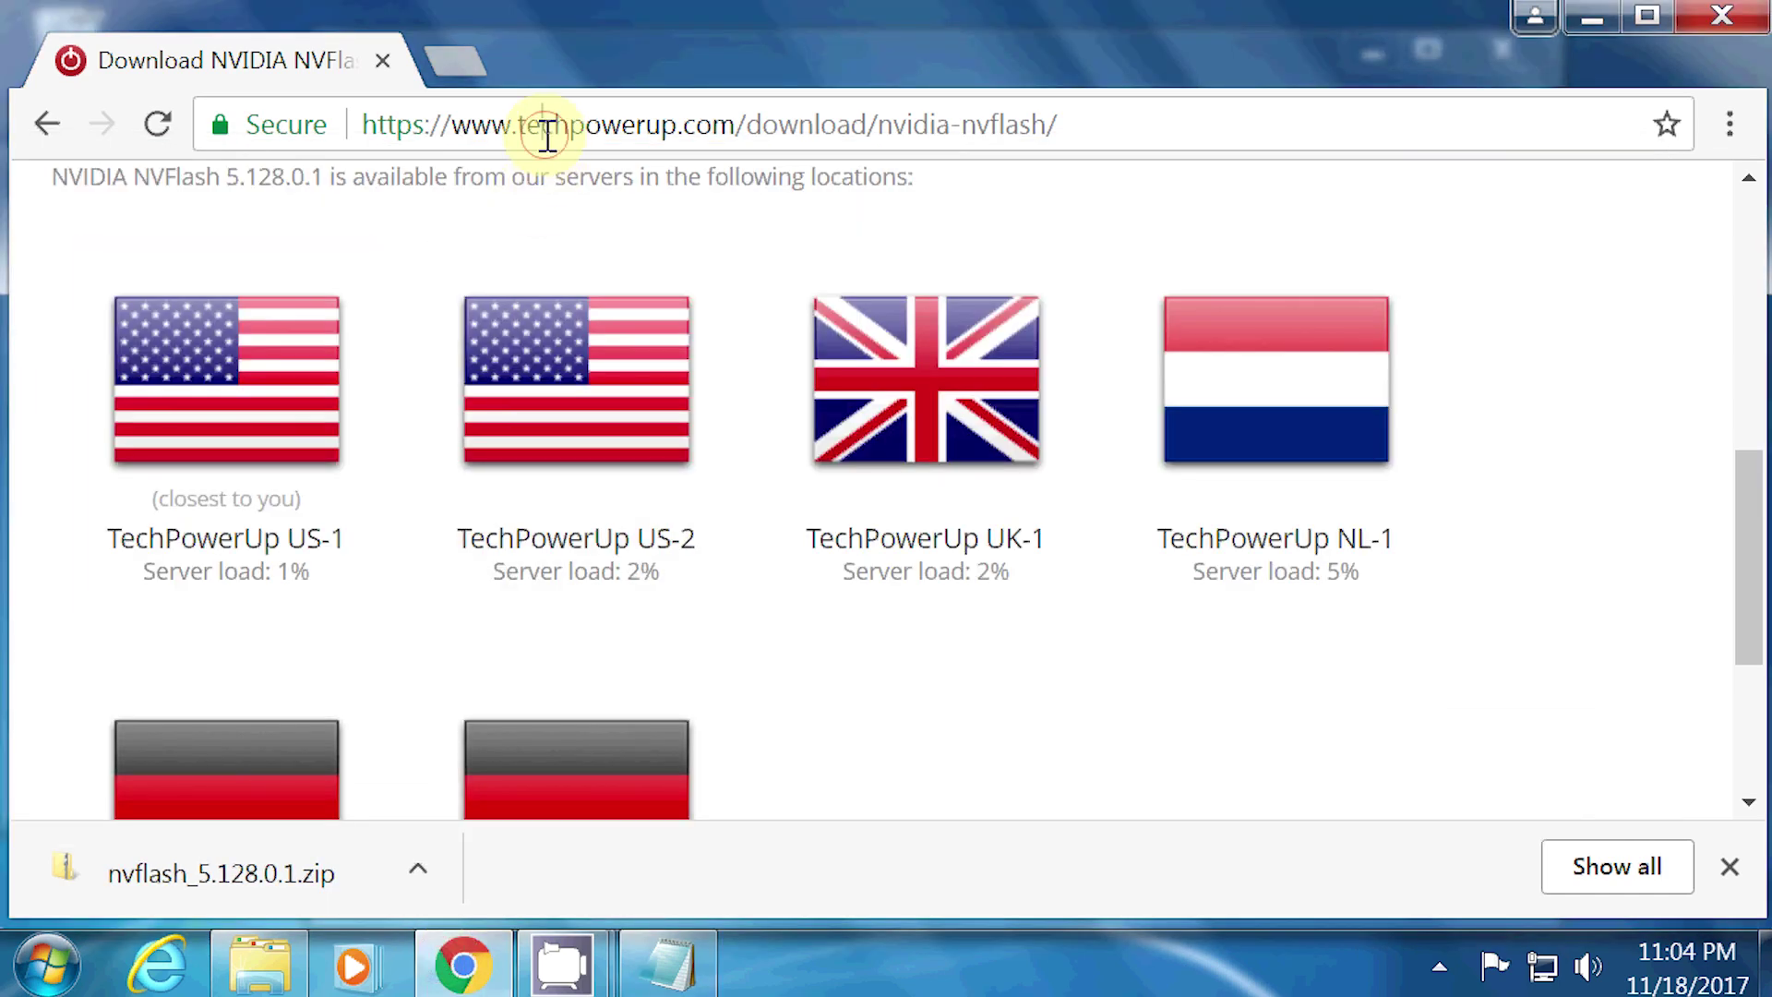
pyautogui.press('BackSpace')
pyautogui.rightClick(547, 136)
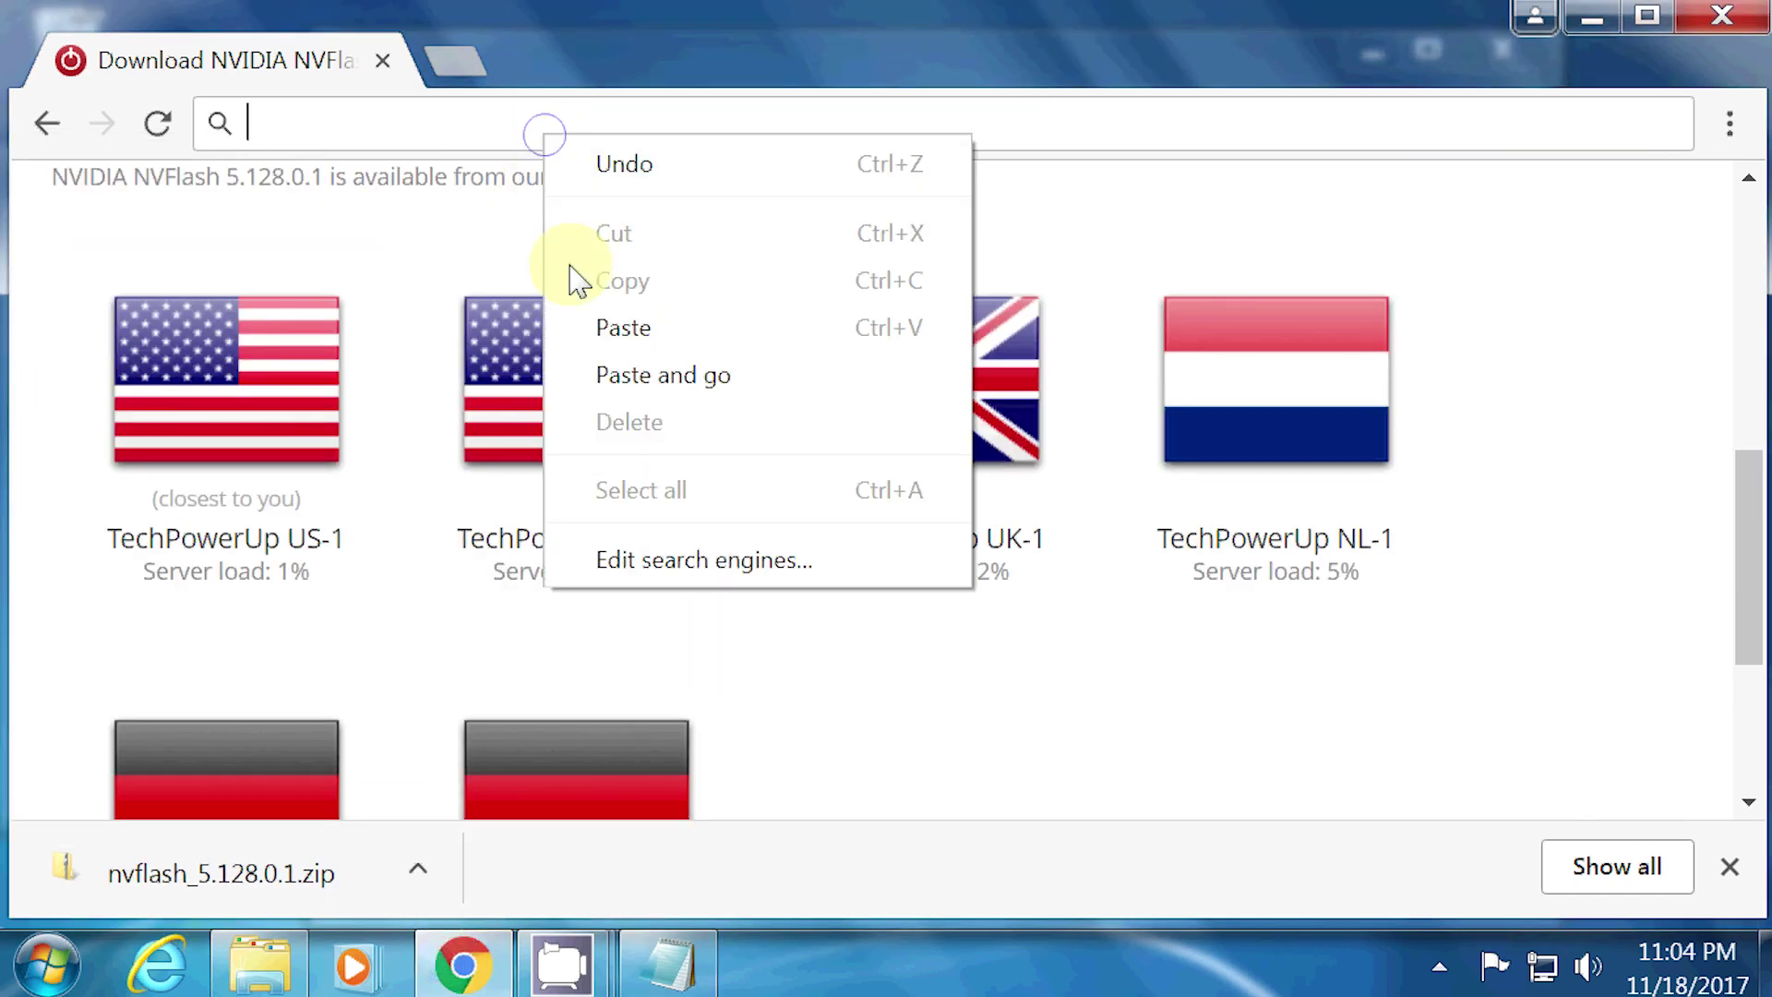
pyautogui.click(611, 375)
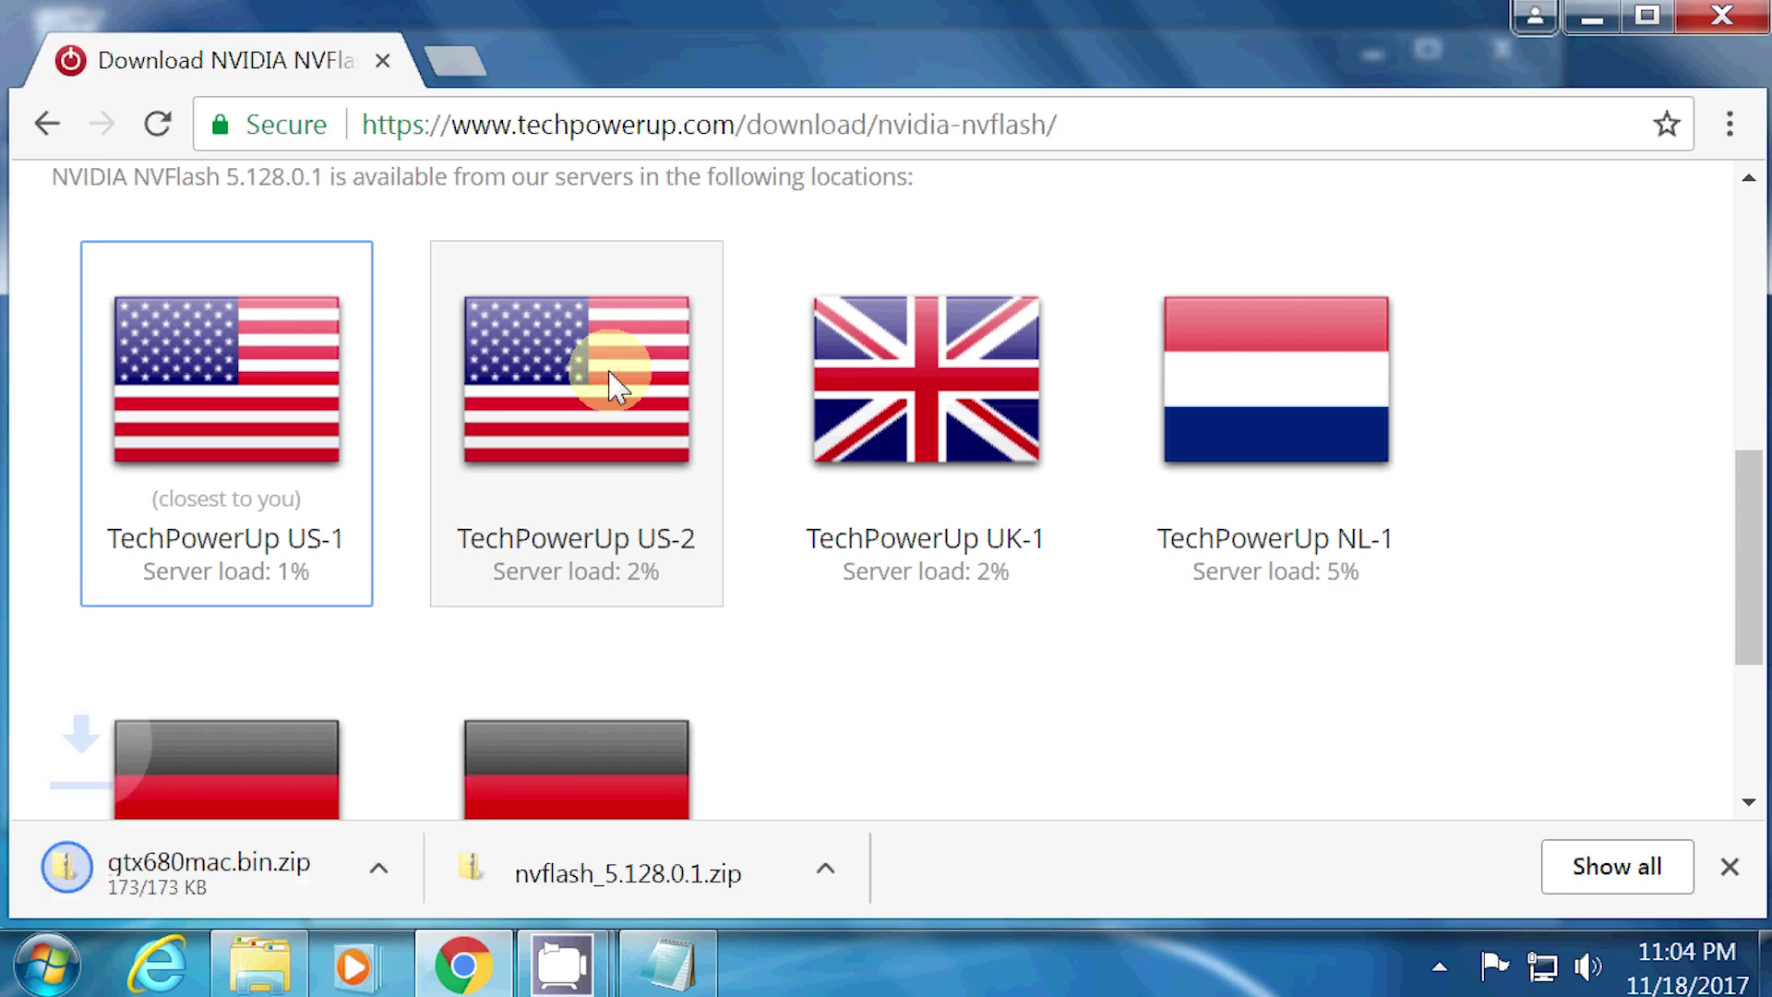
# - Switch back to the Notepad link list and copy the Hiren's BootCD 15.2 link
pyautogui.click(499, 970)
pyautogui.moveTo(61, 361); pyautogui.dragTo(367, 369)
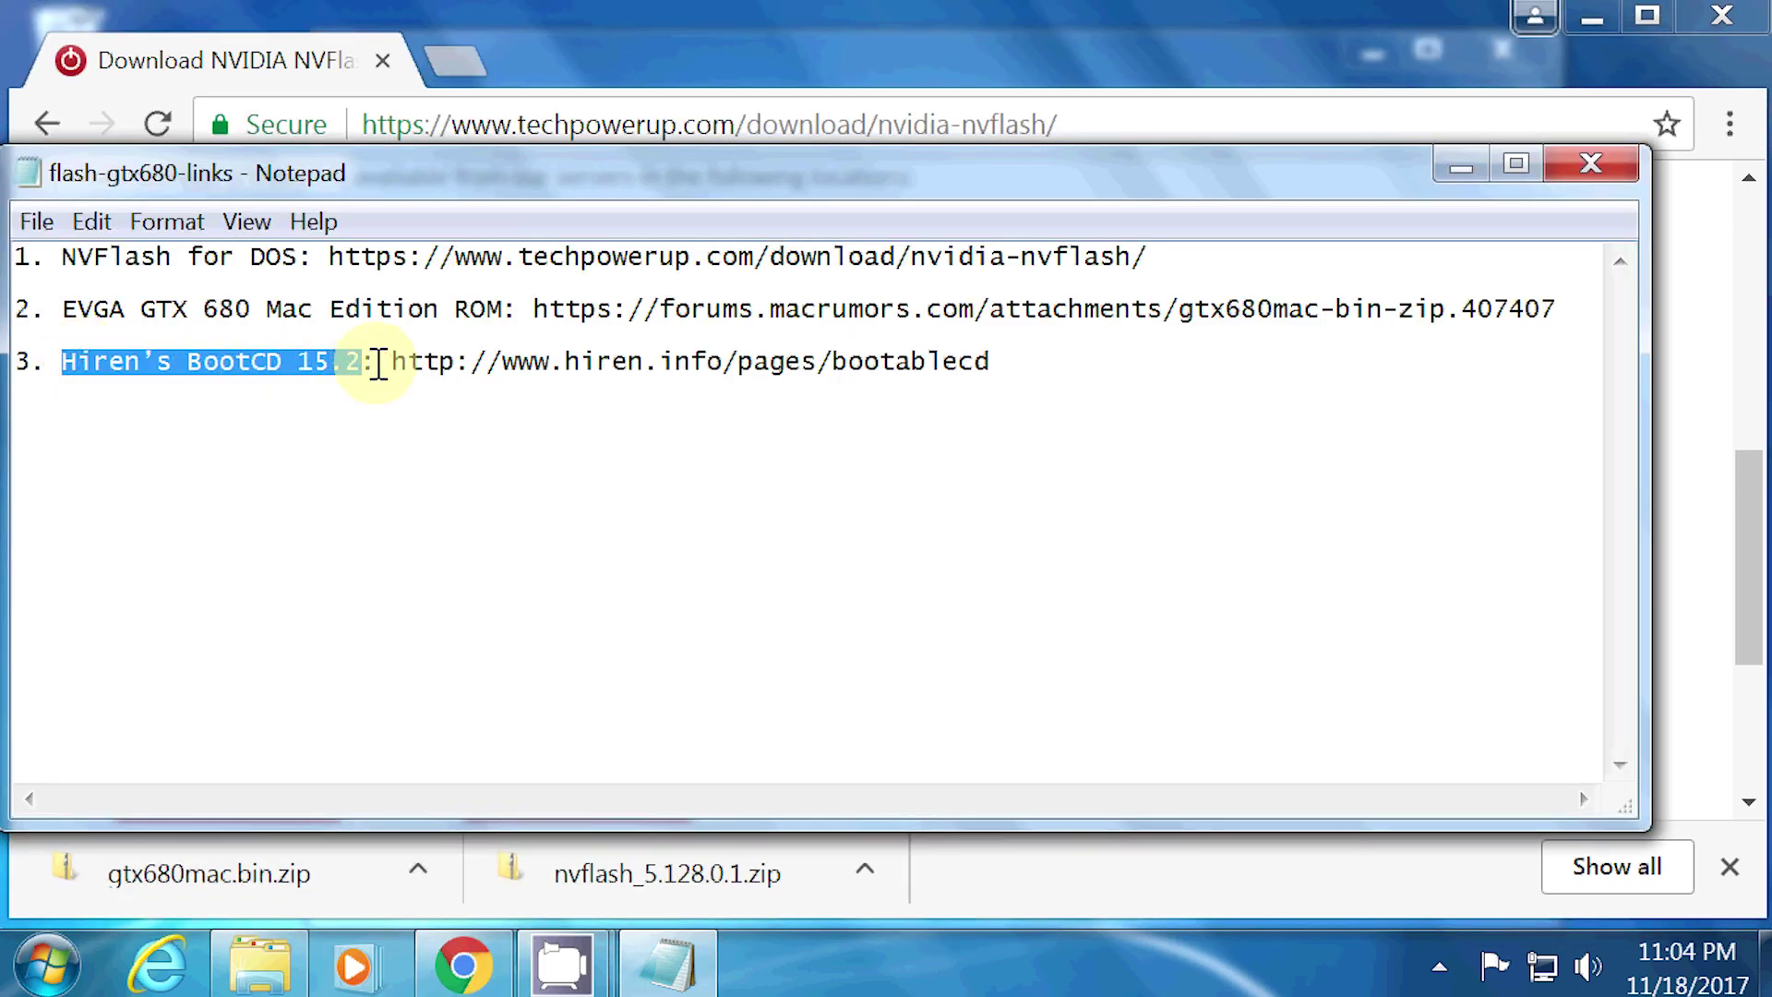
pyautogui.moveTo(391, 363); pyautogui.dragTo(1000, 368)
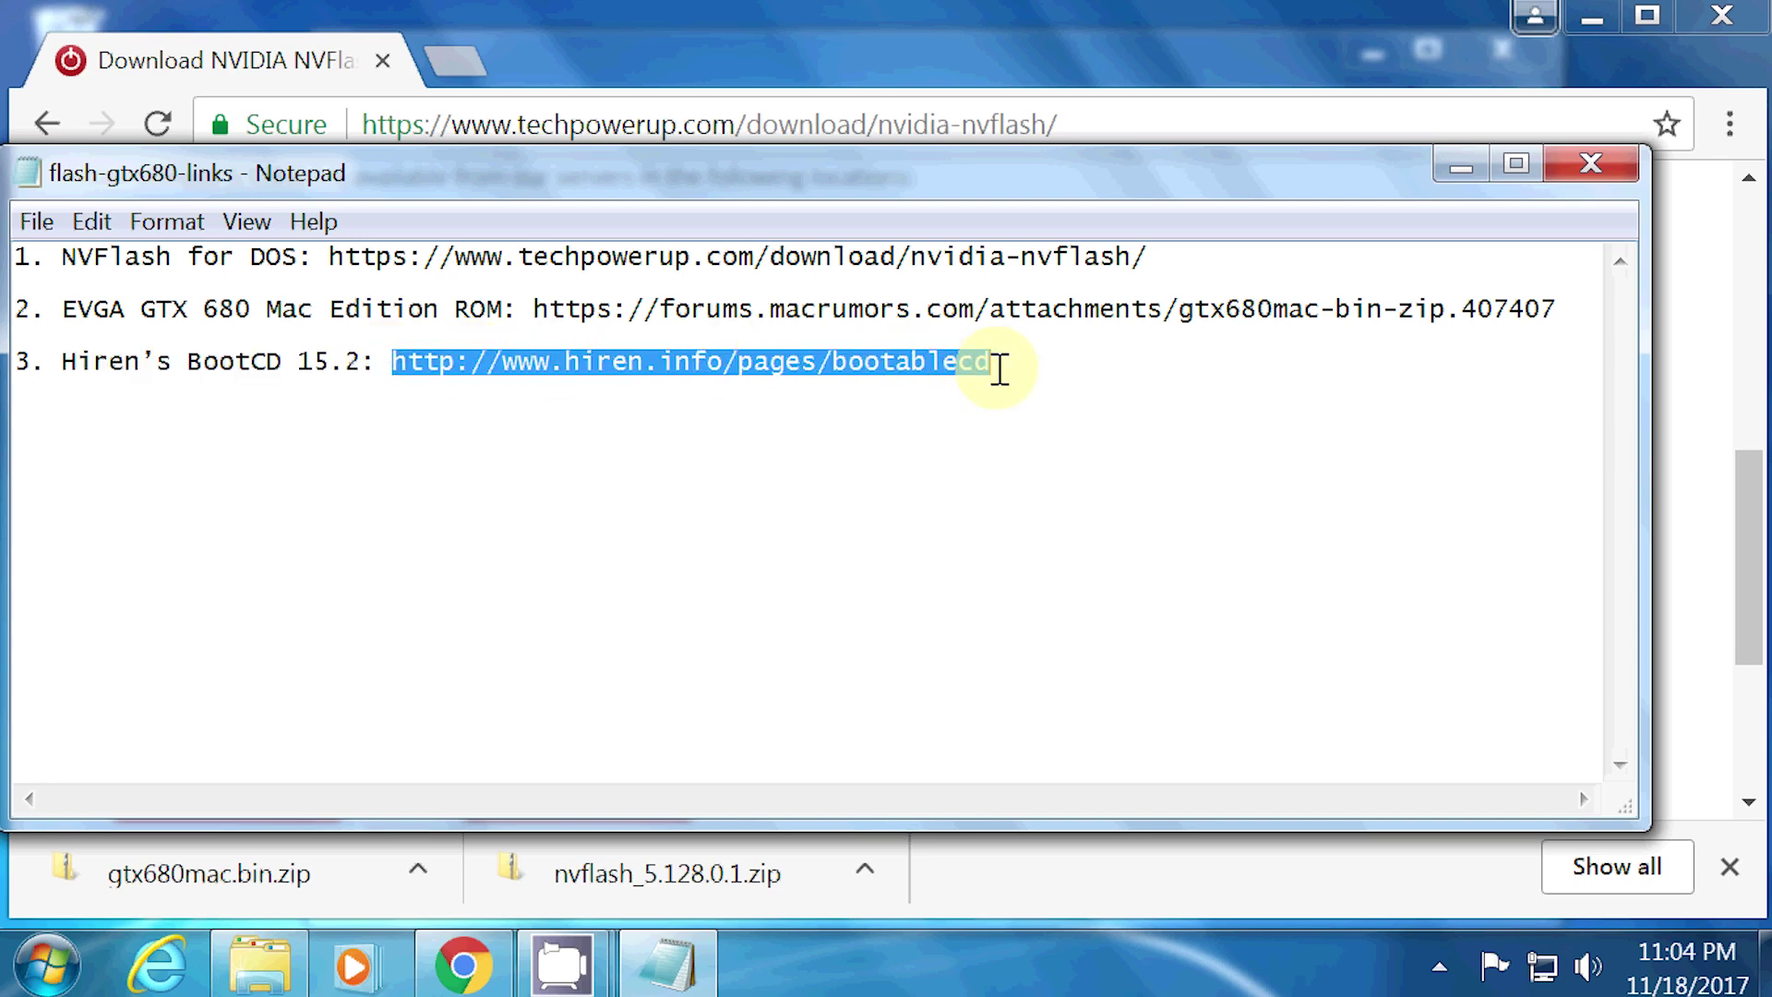
pyautogui.rightClick(960, 360)
pyautogui.click(1015, 462)
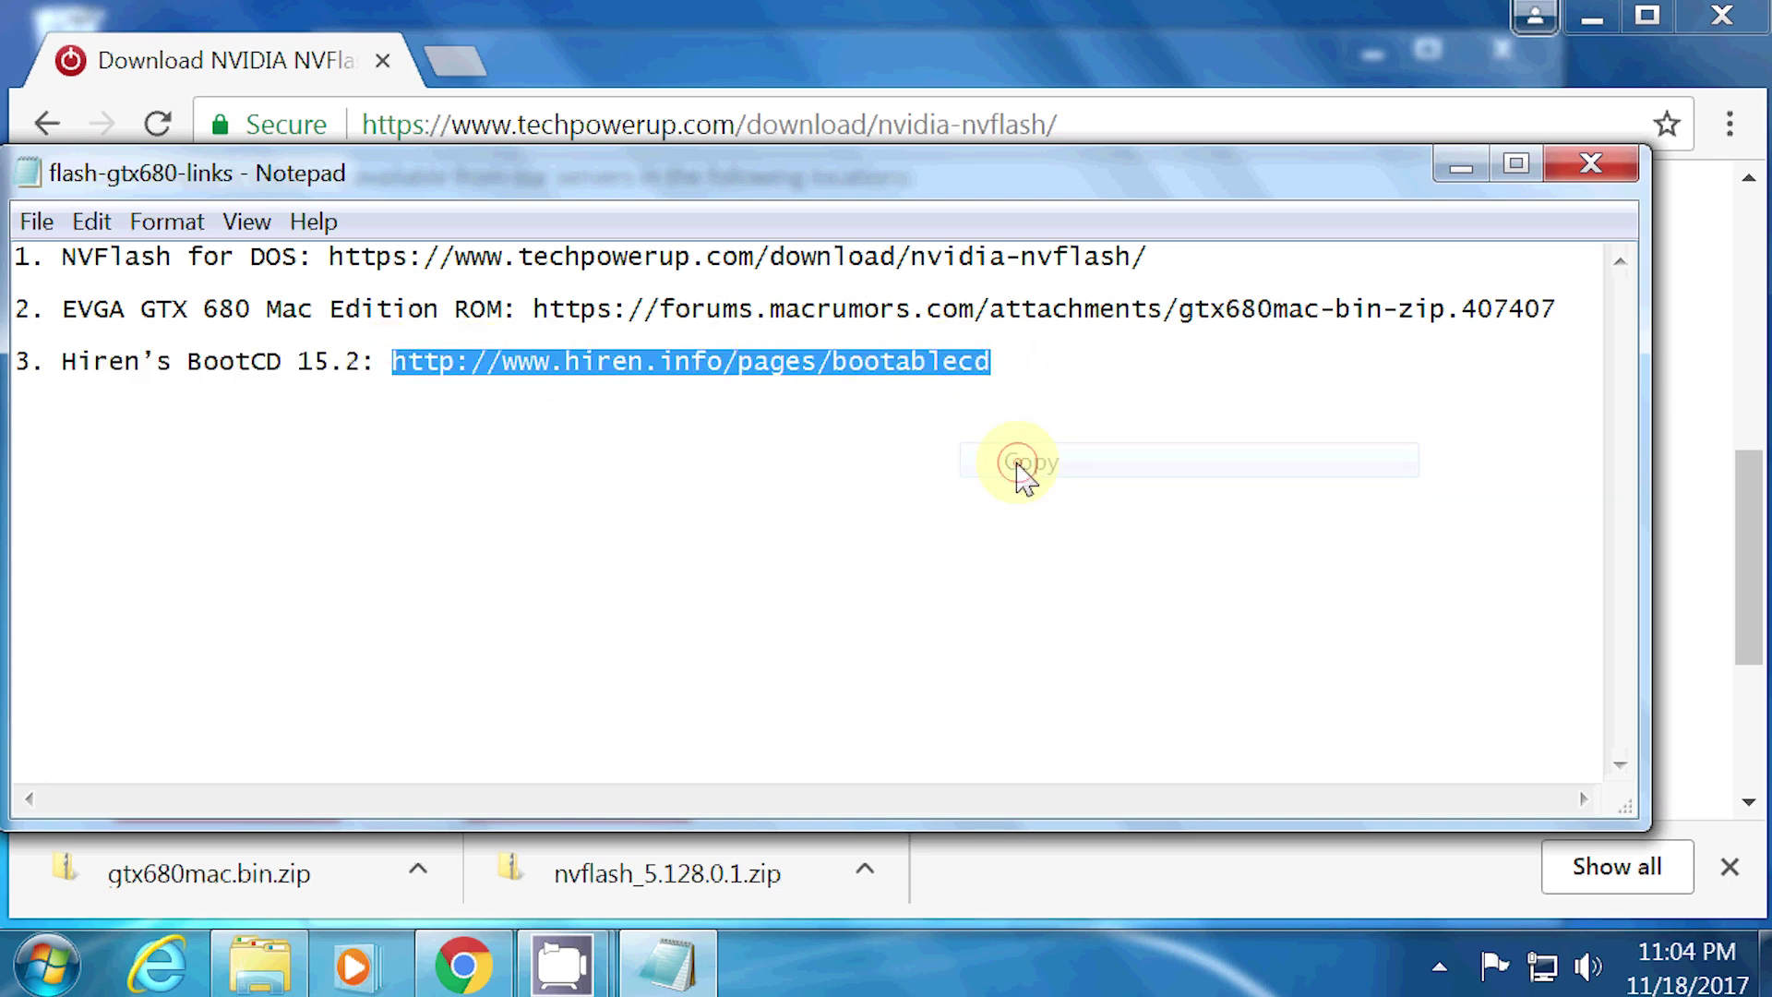
# - Switch to Chrome, load the copied hiren.info bootable CD page and download bootcd.zip from it
pyautogui.click(464, 964)
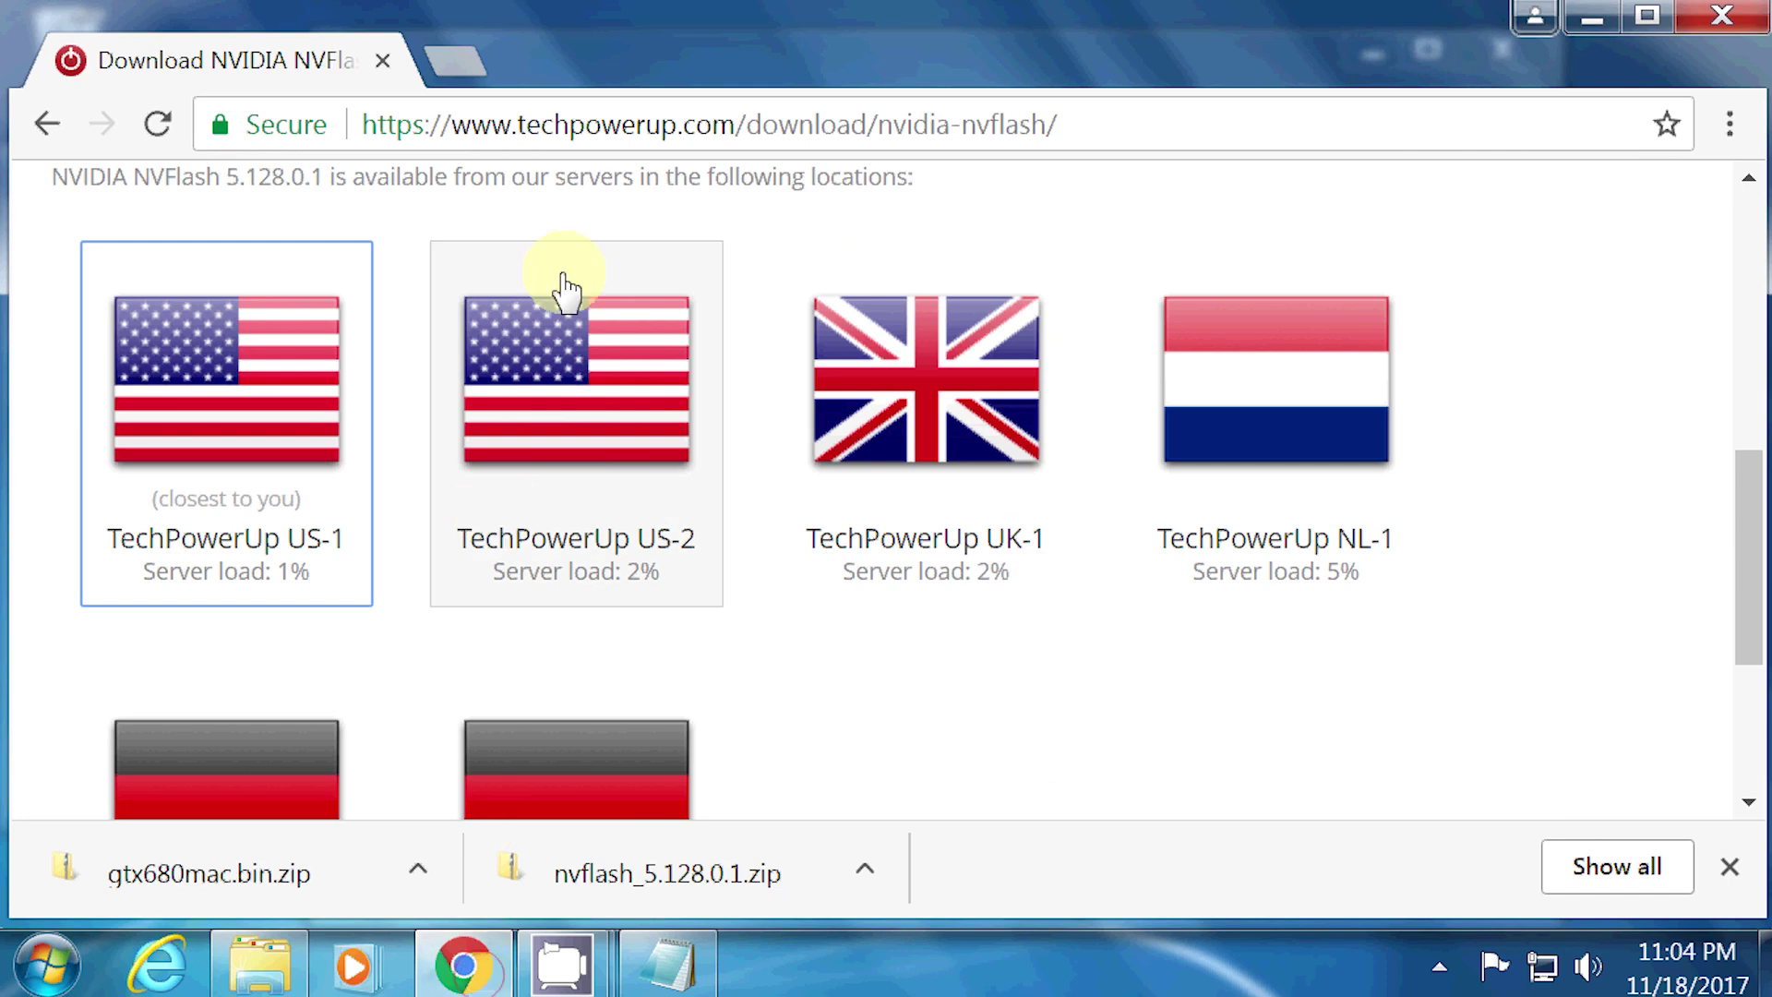
pyautogui.click(571, 127)
pyautogui.press('Delete')
pyautogui.rightClick(570, 127)
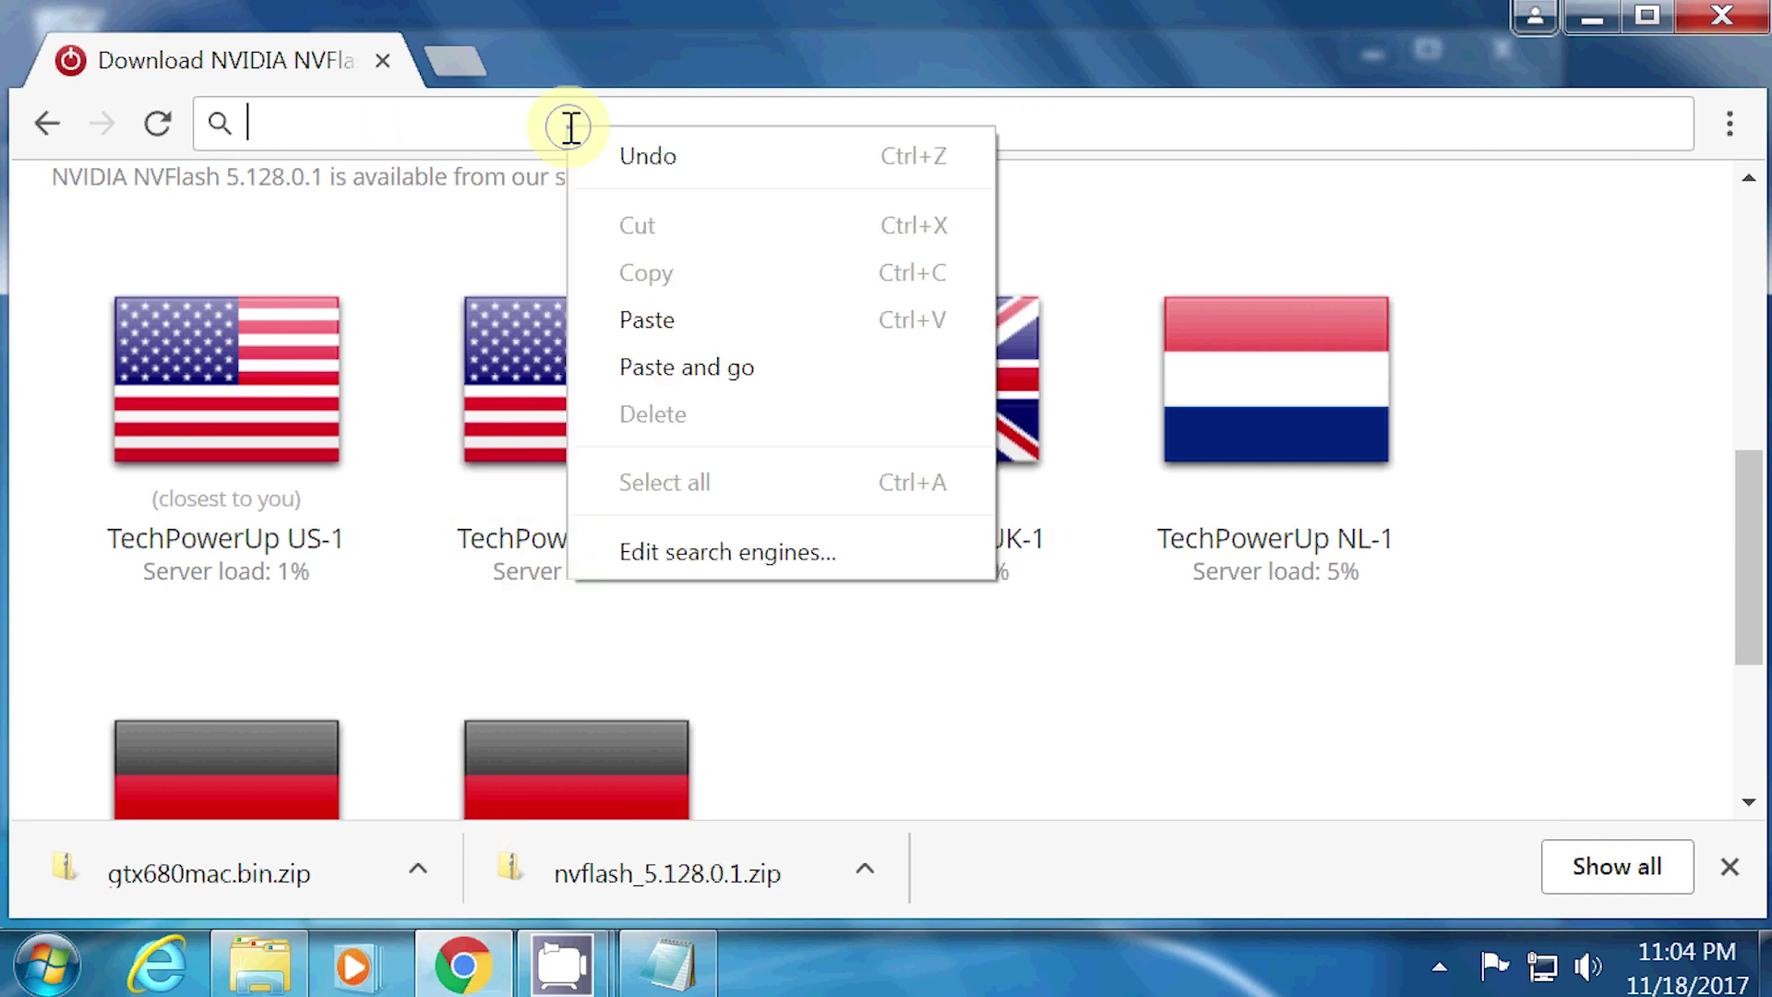
pyautogui.click(680, 369)
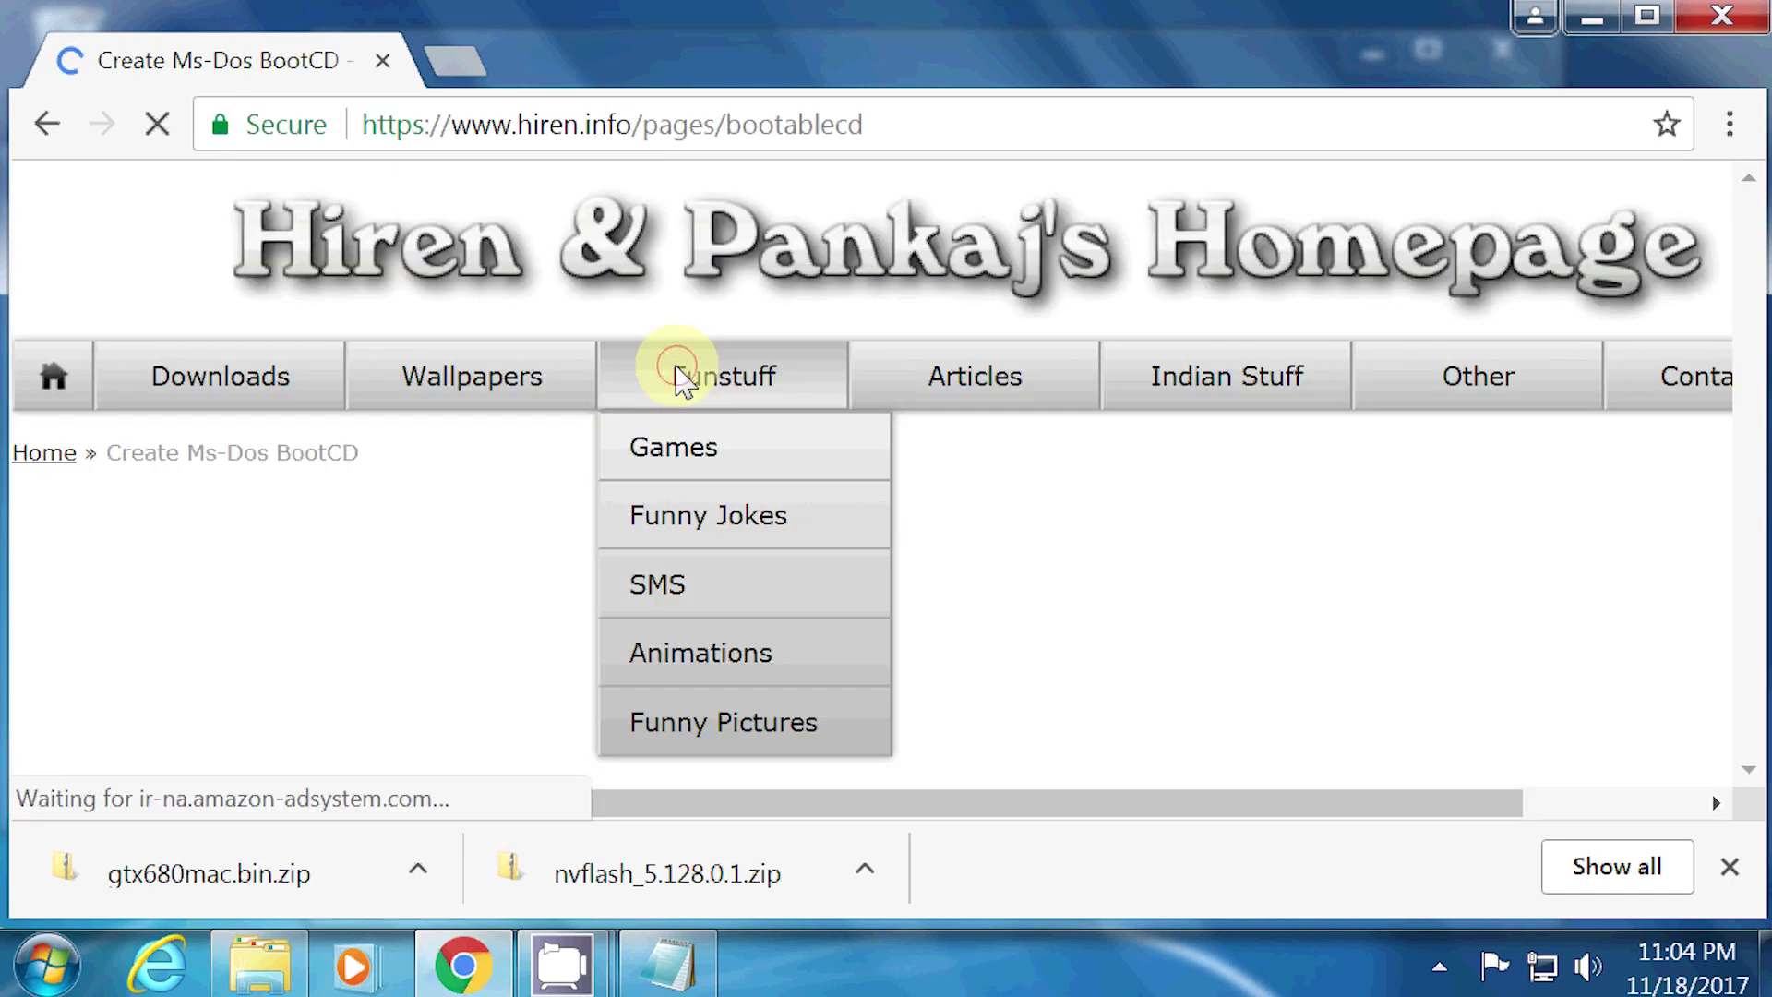
pyautogui.scroll(-8, 600, 554)
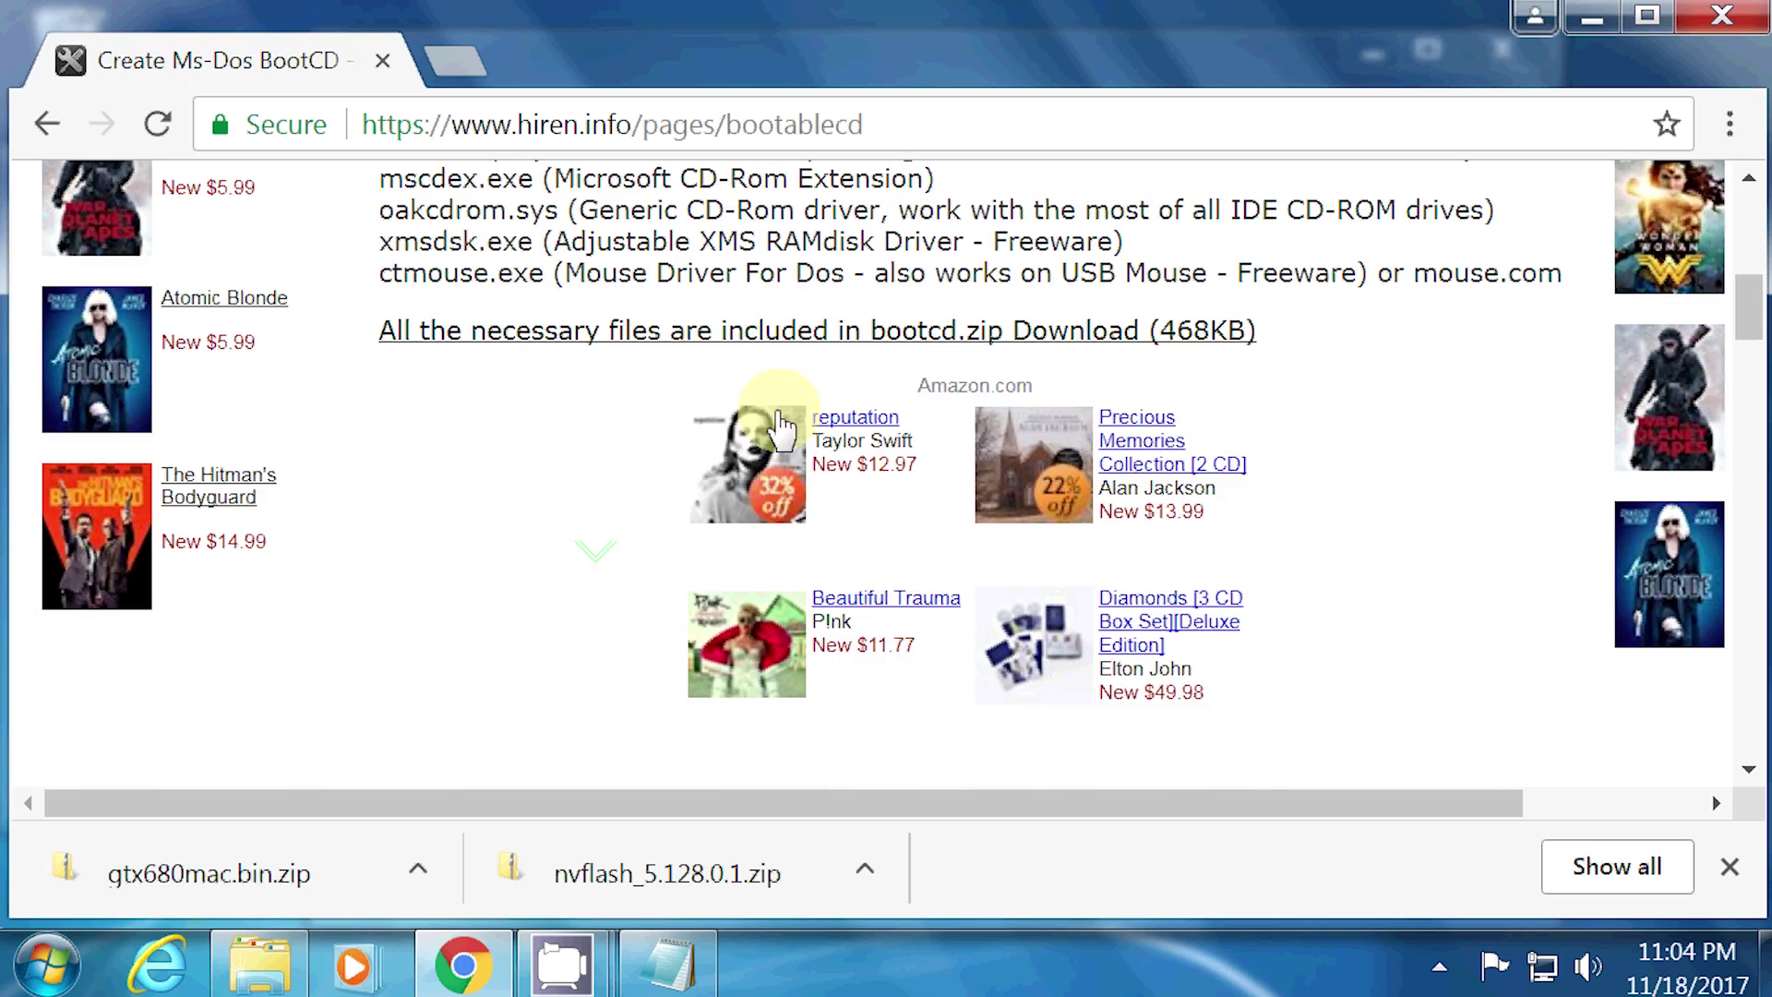
pyautogui.click(1035, 340)
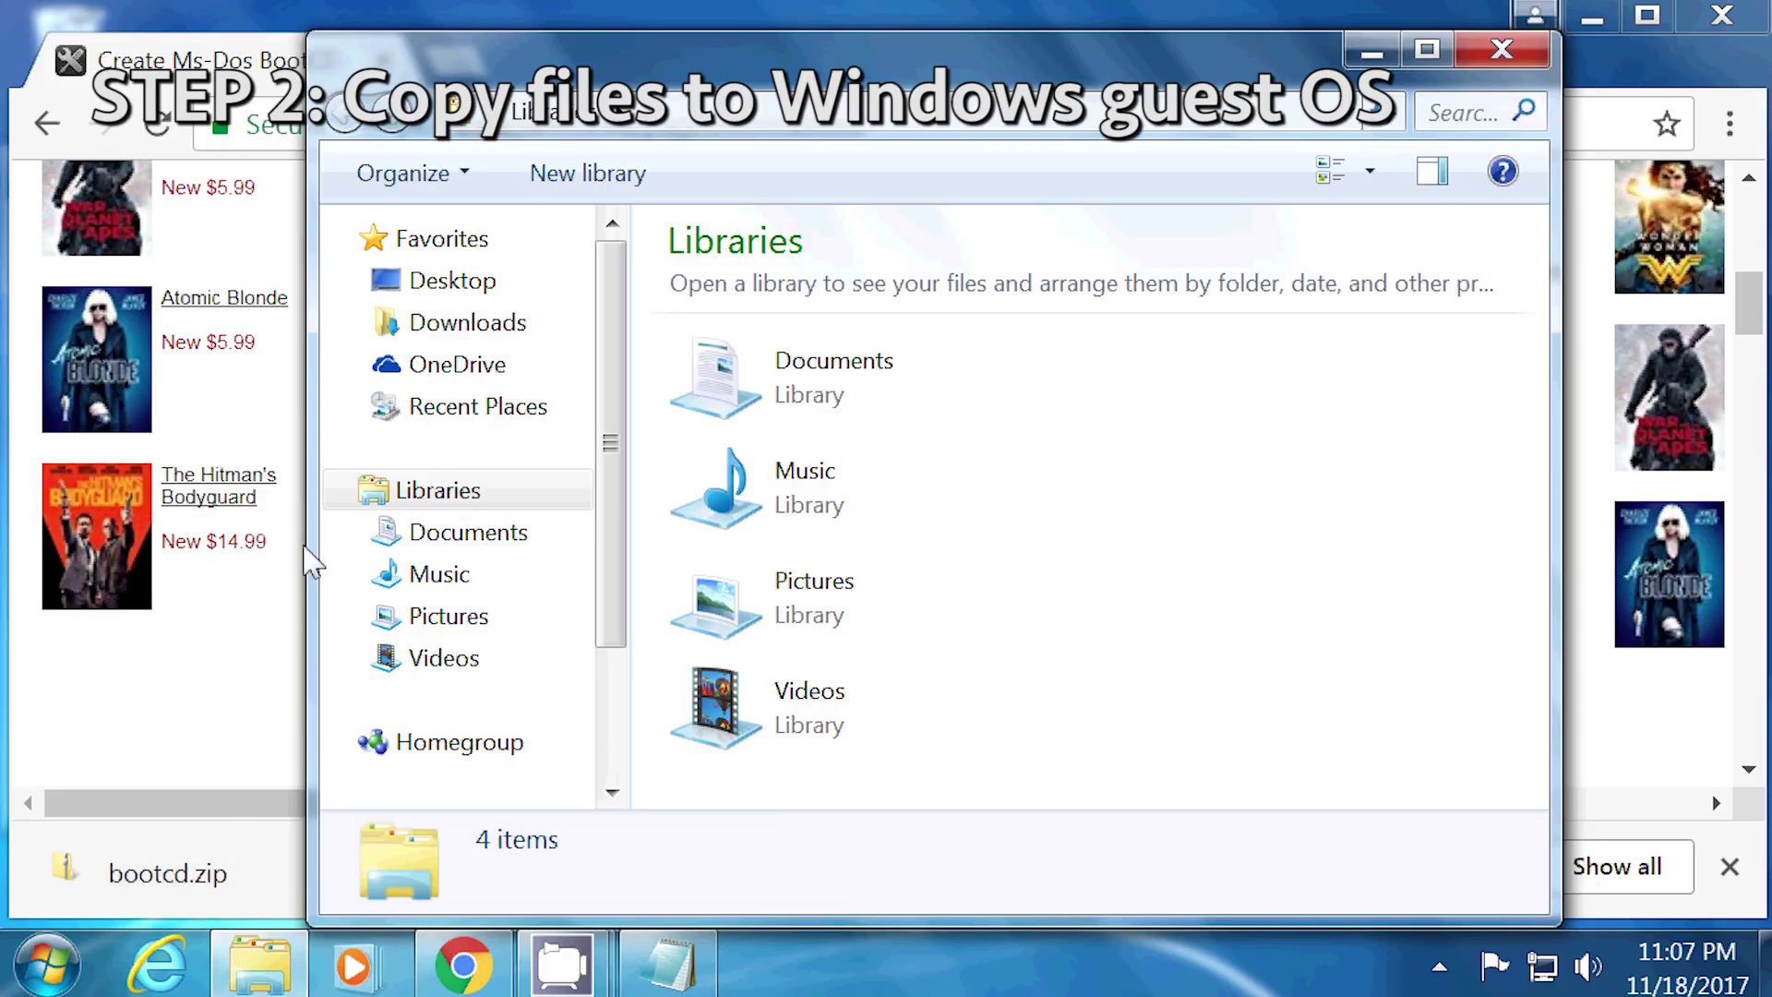
# - Extract the gtx680mac.bin archive from the Downloads folder into its own gtx680mac.bin folder
pyautogui.click(431, 325)
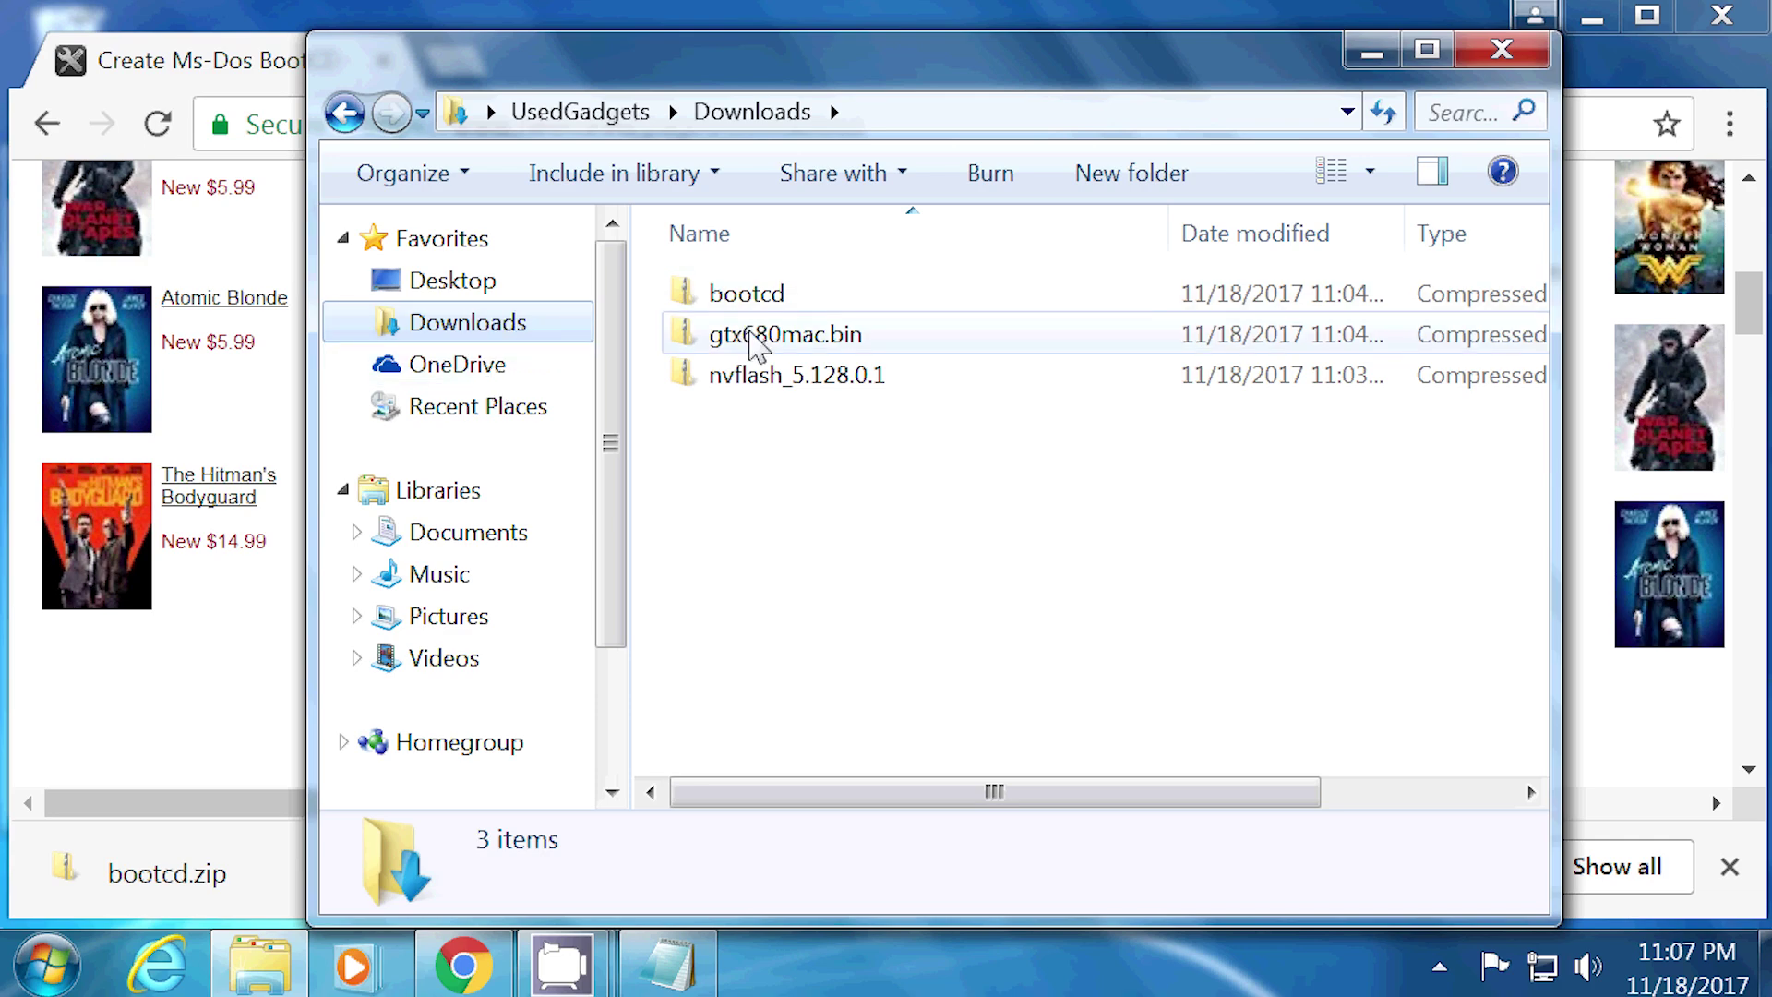
pyautogui.rightClick(749, 342)
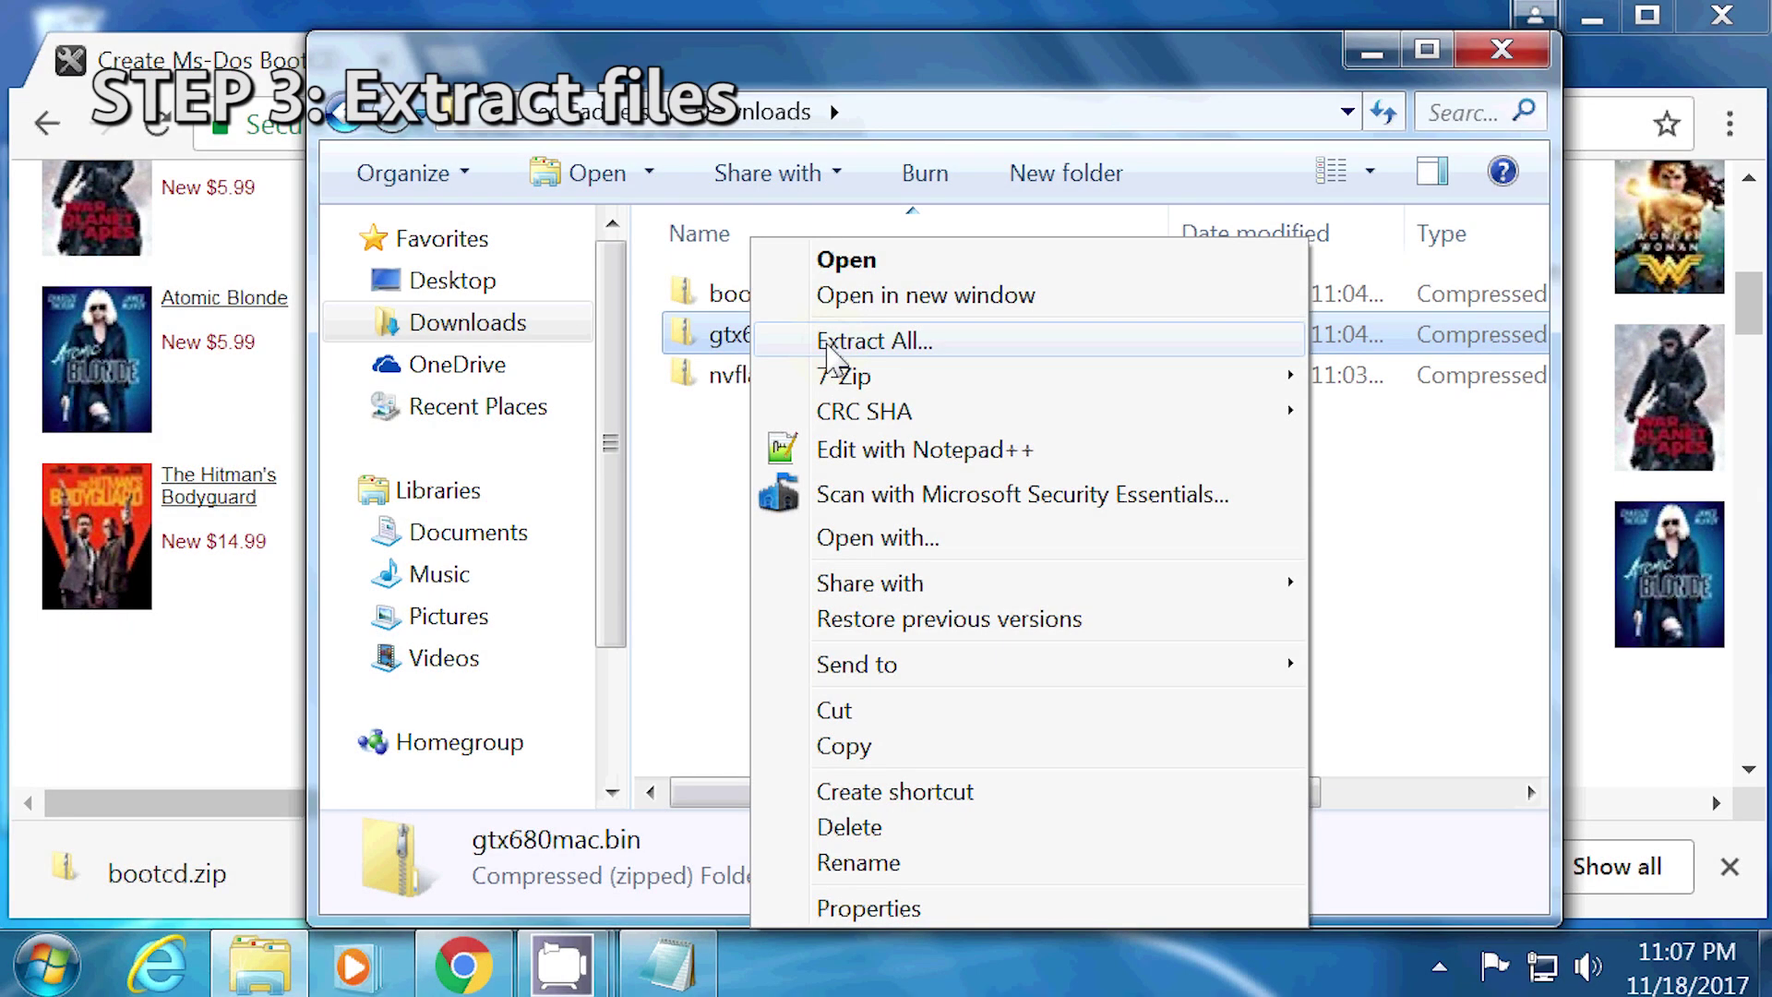
pyautogui.click(828, 343)
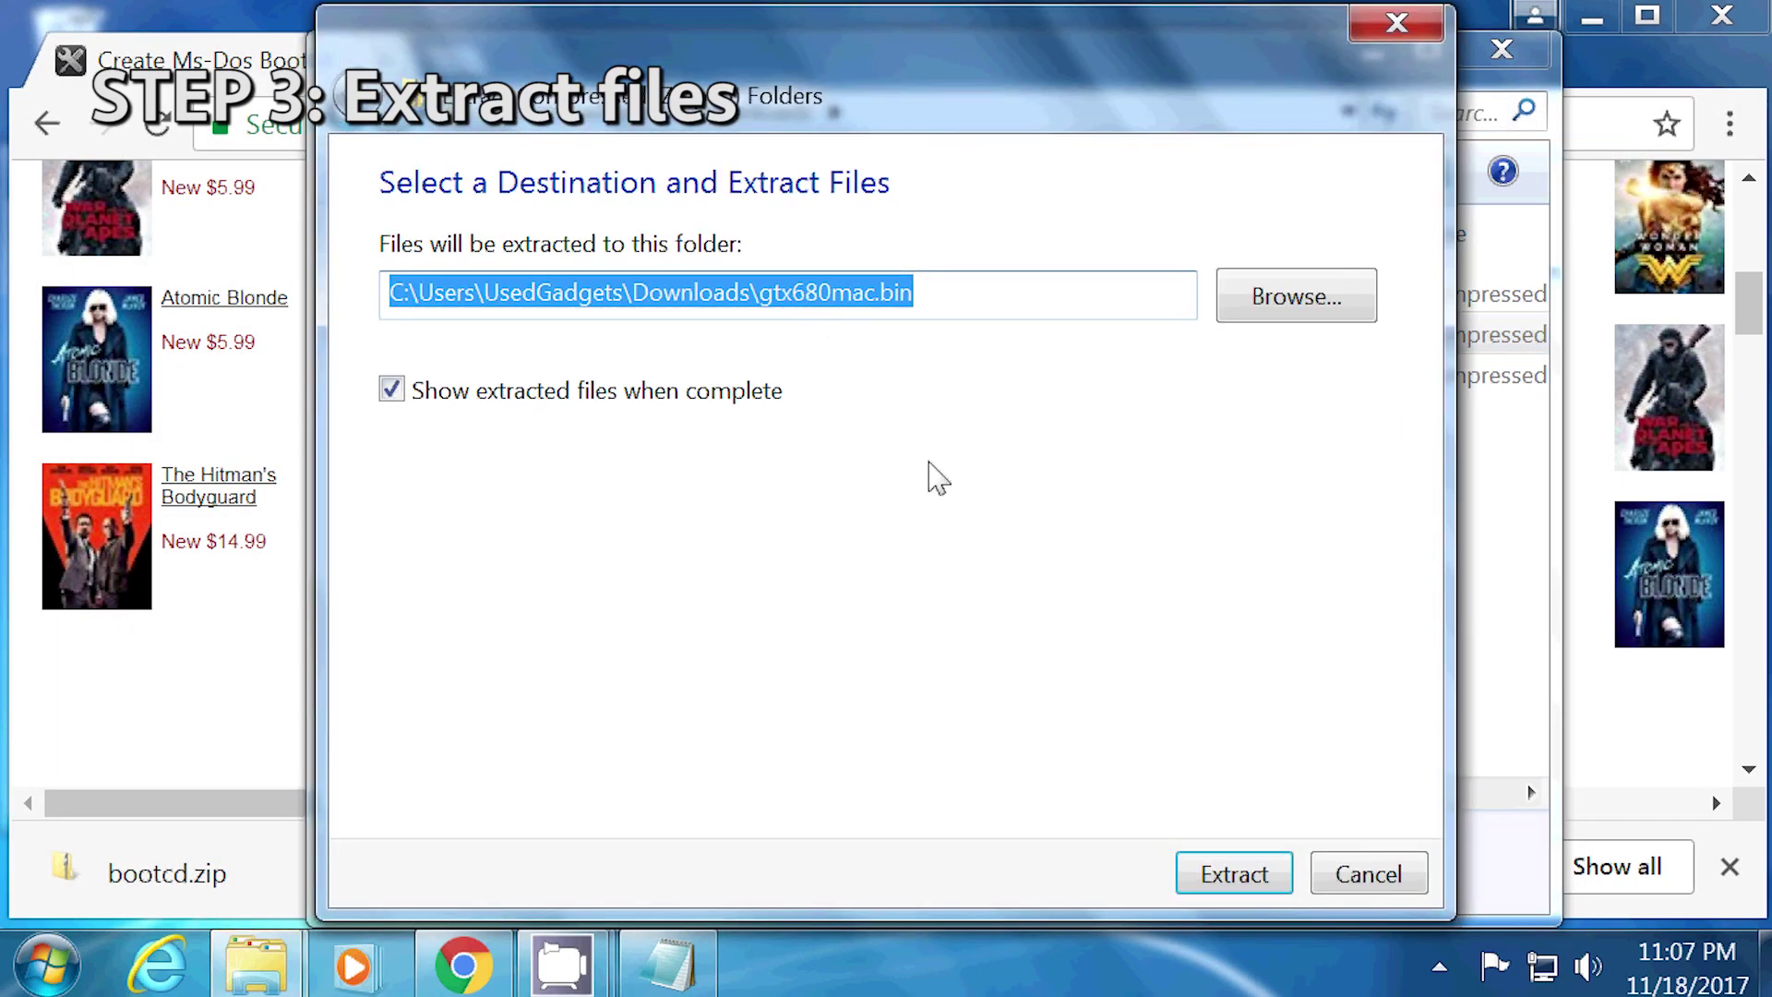
pyautogui.click(1209, 872)
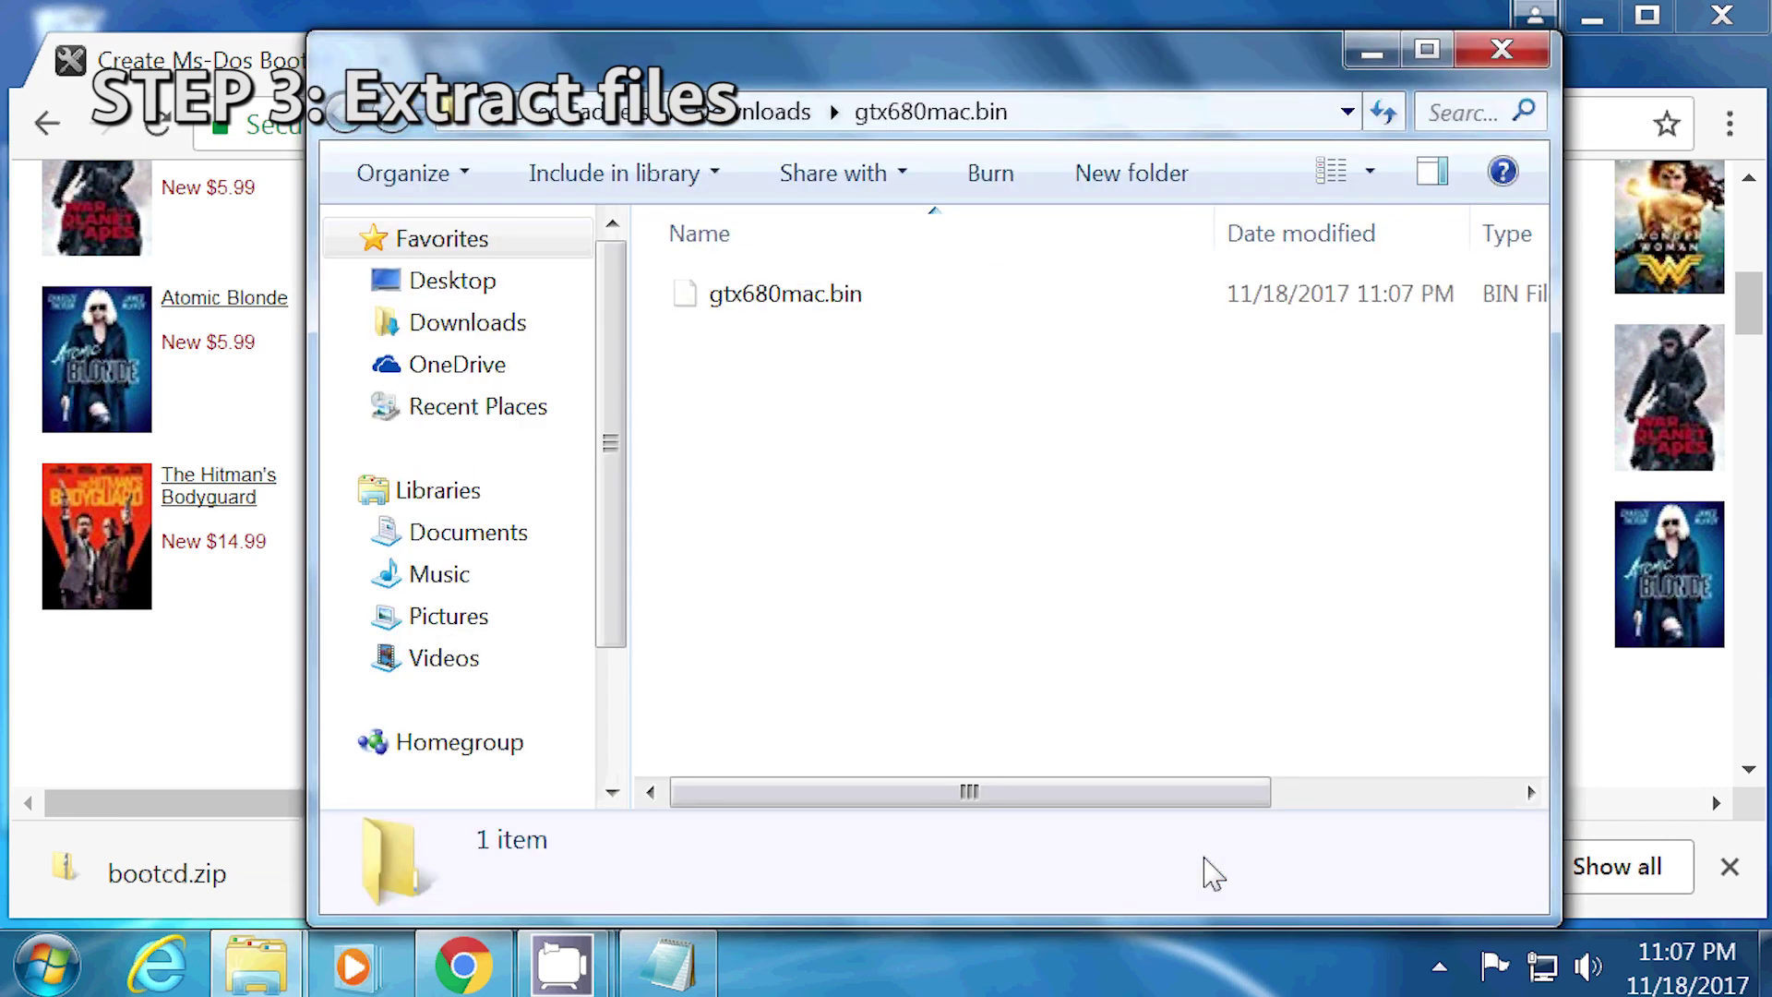
# - Rename the extracted gtx680mac.bin file to gtx68mac.rom and accept the extension change
pyautogui.click(748, 295)
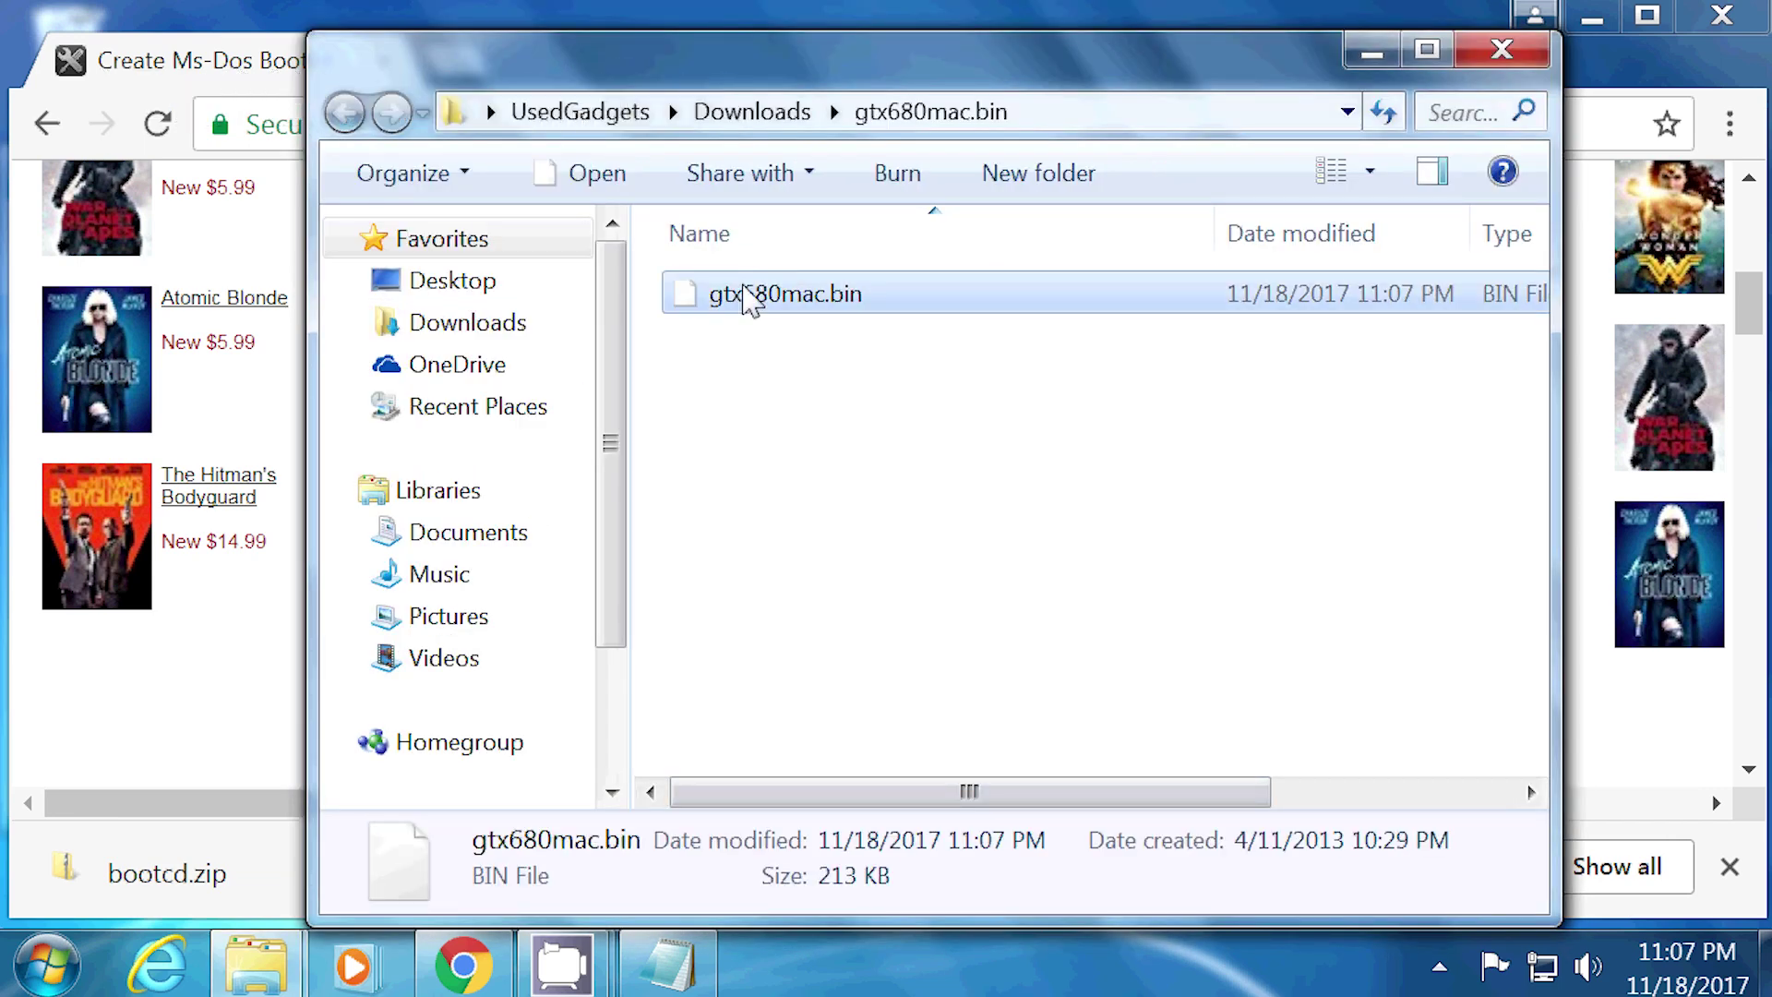
pyautogui.click(783, 296)
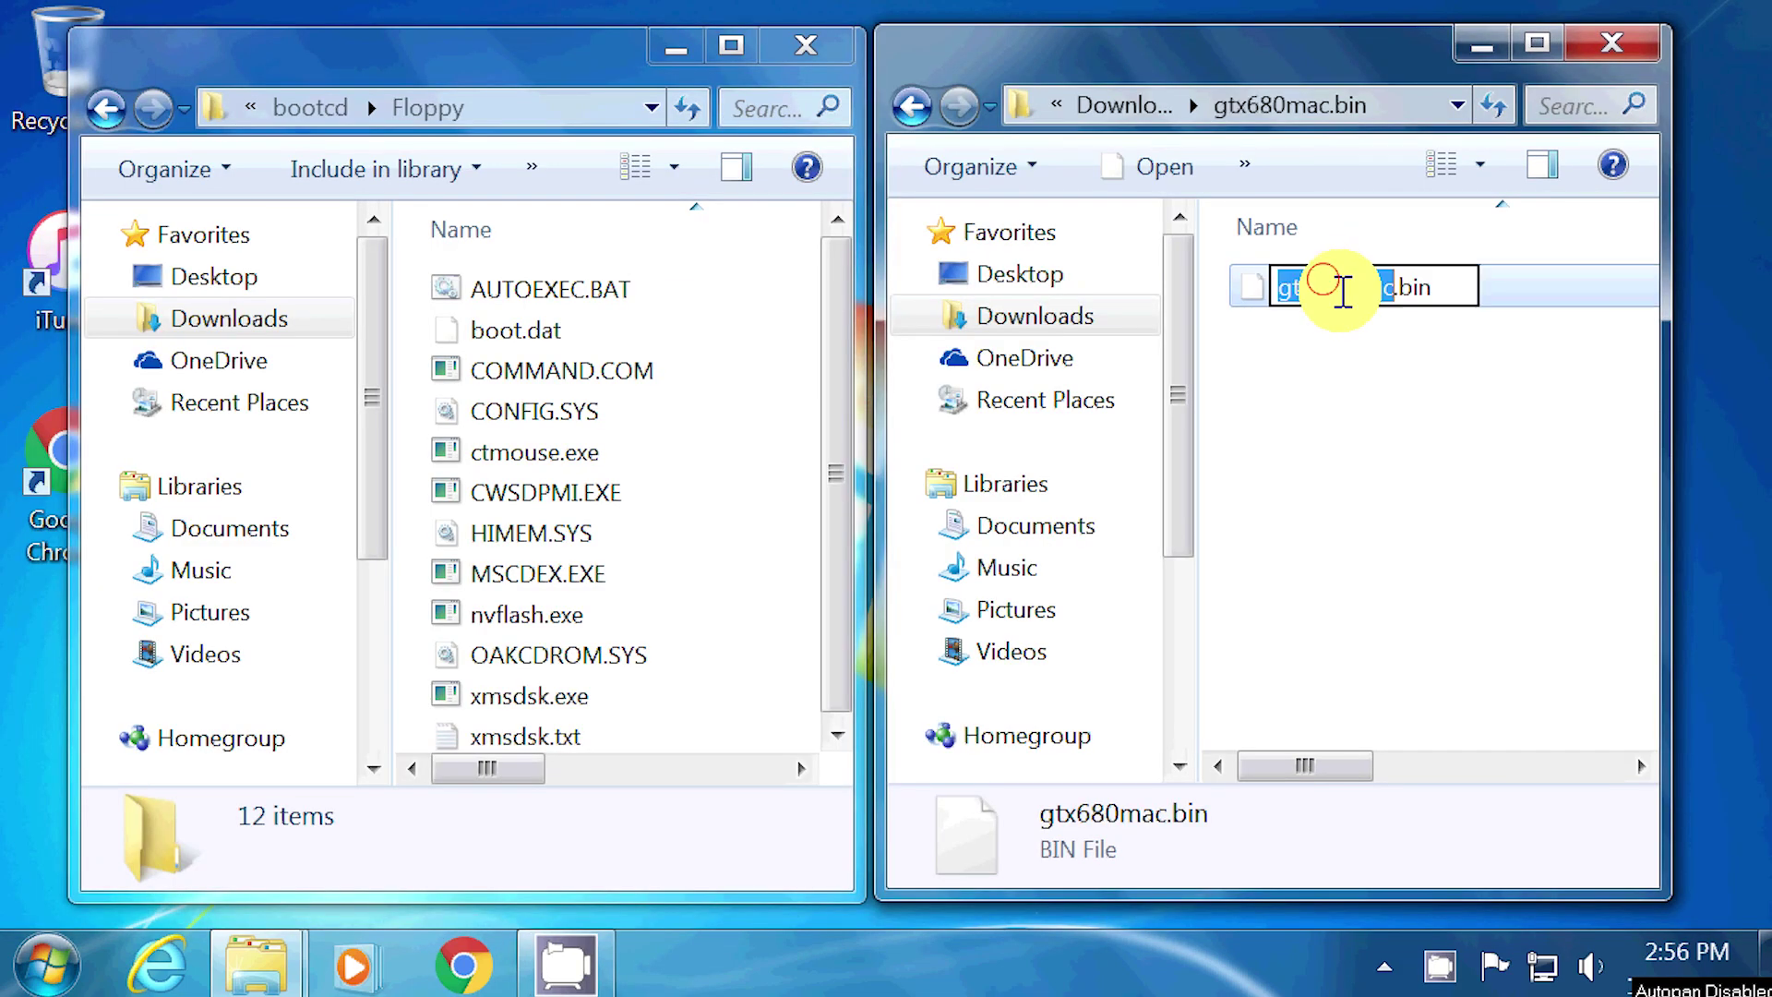
pyautogui.click(1338, 288)
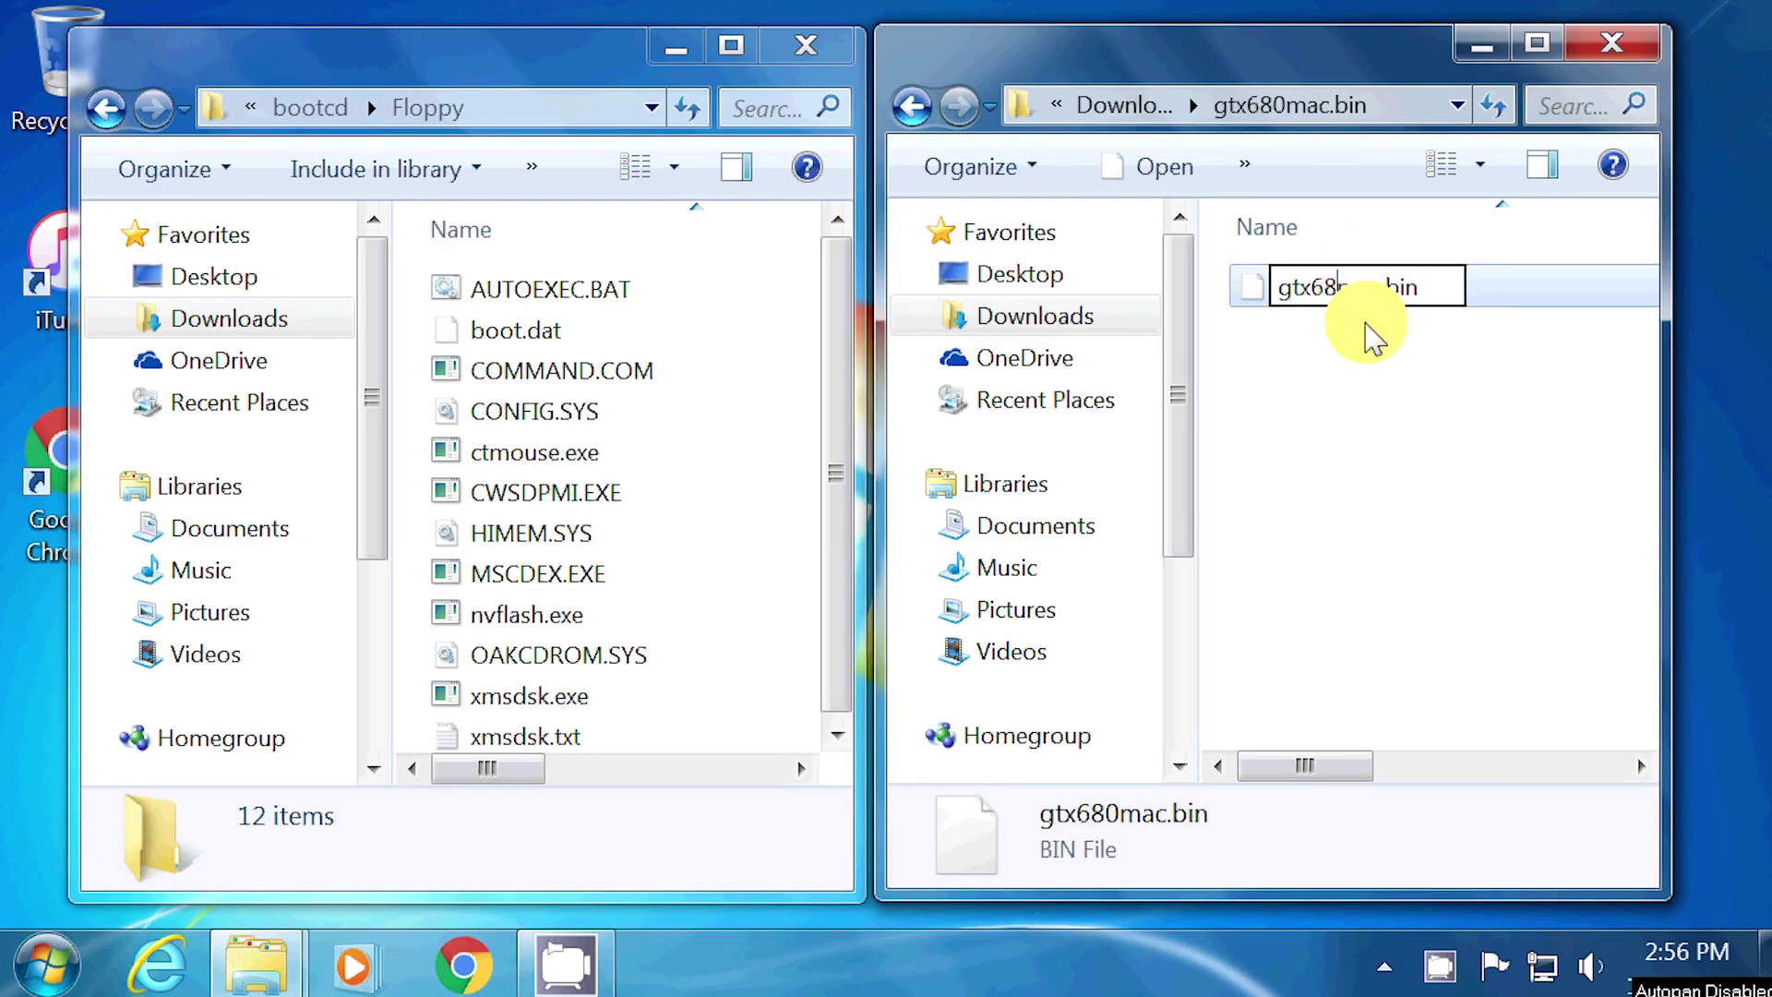
pyautogui.press('BackSpace')
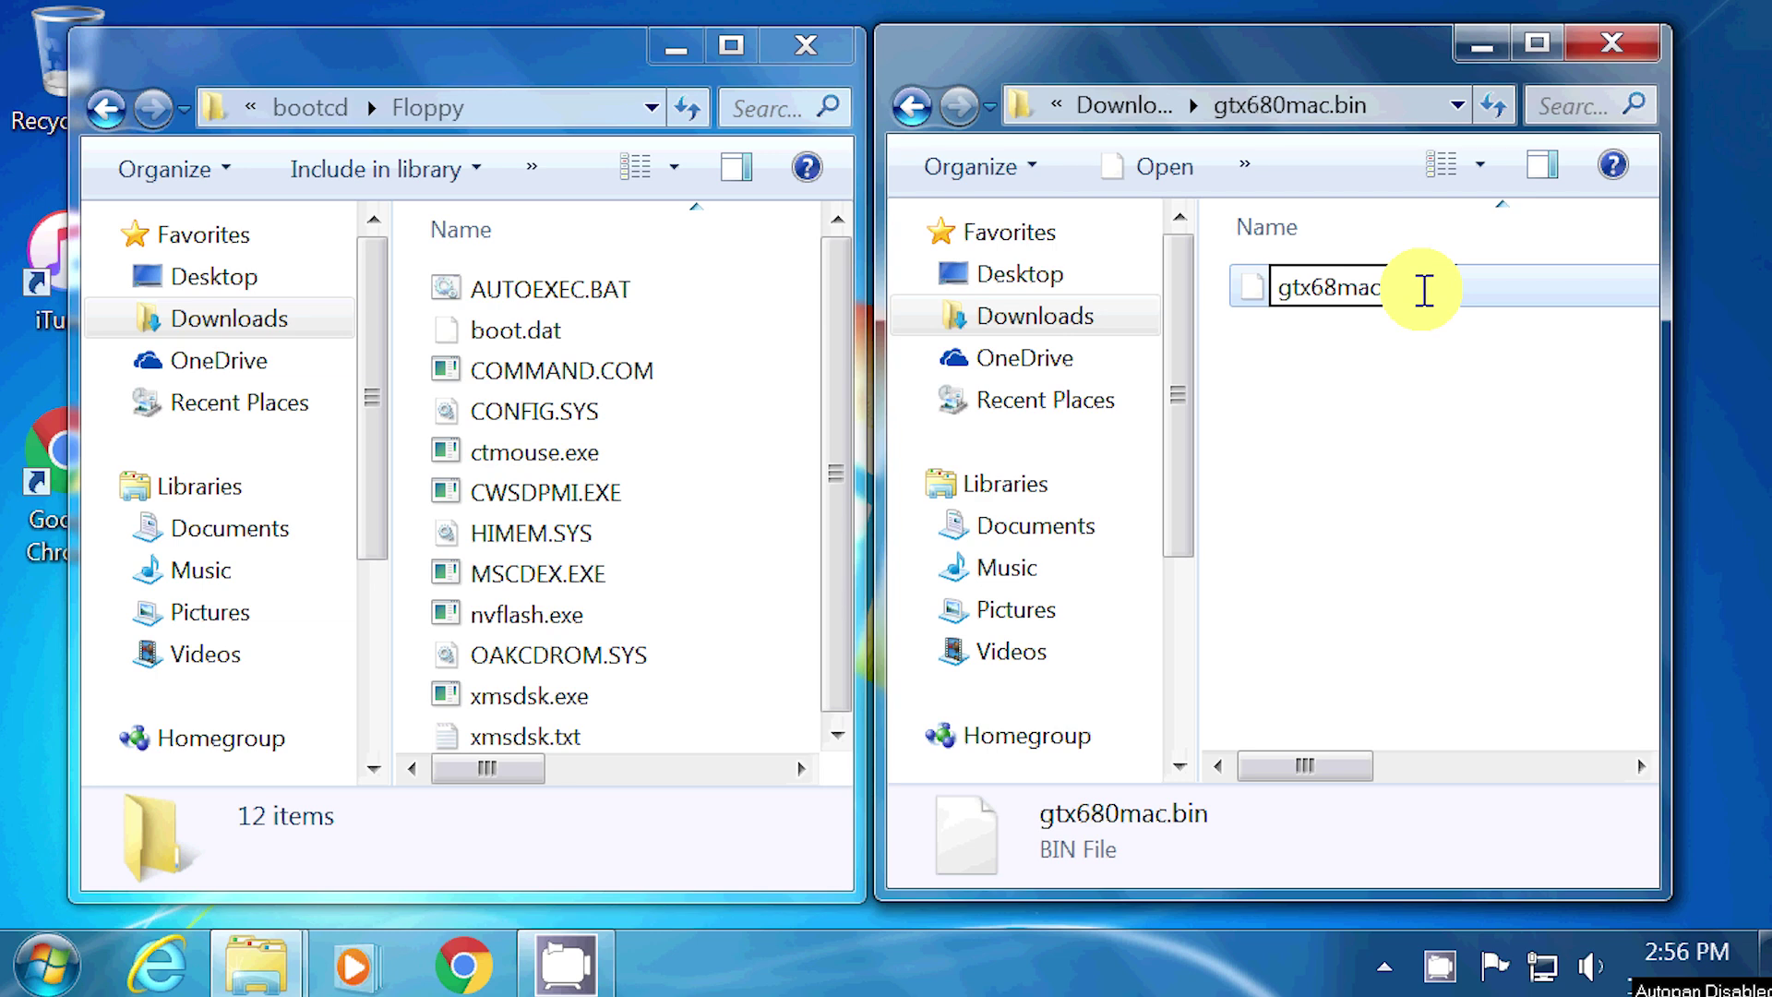
pyautogui.write('rom')
pyautogui.press('Return')
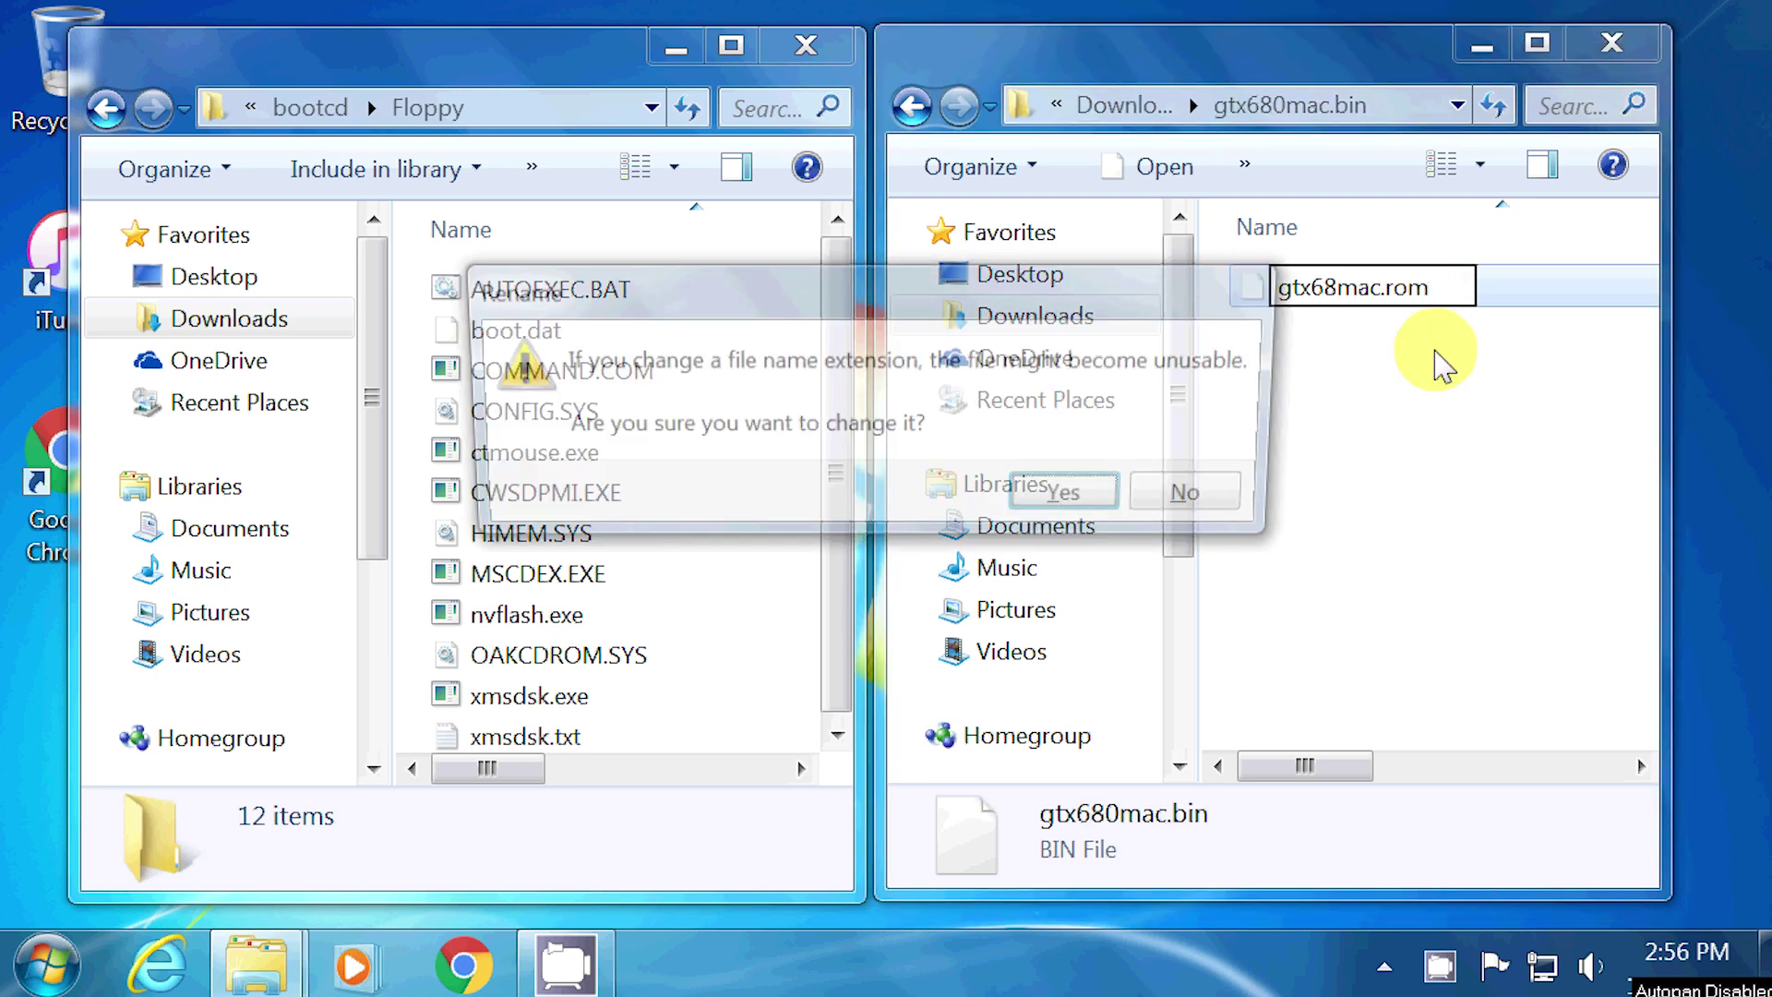
pyautogui.click(1071, 510)
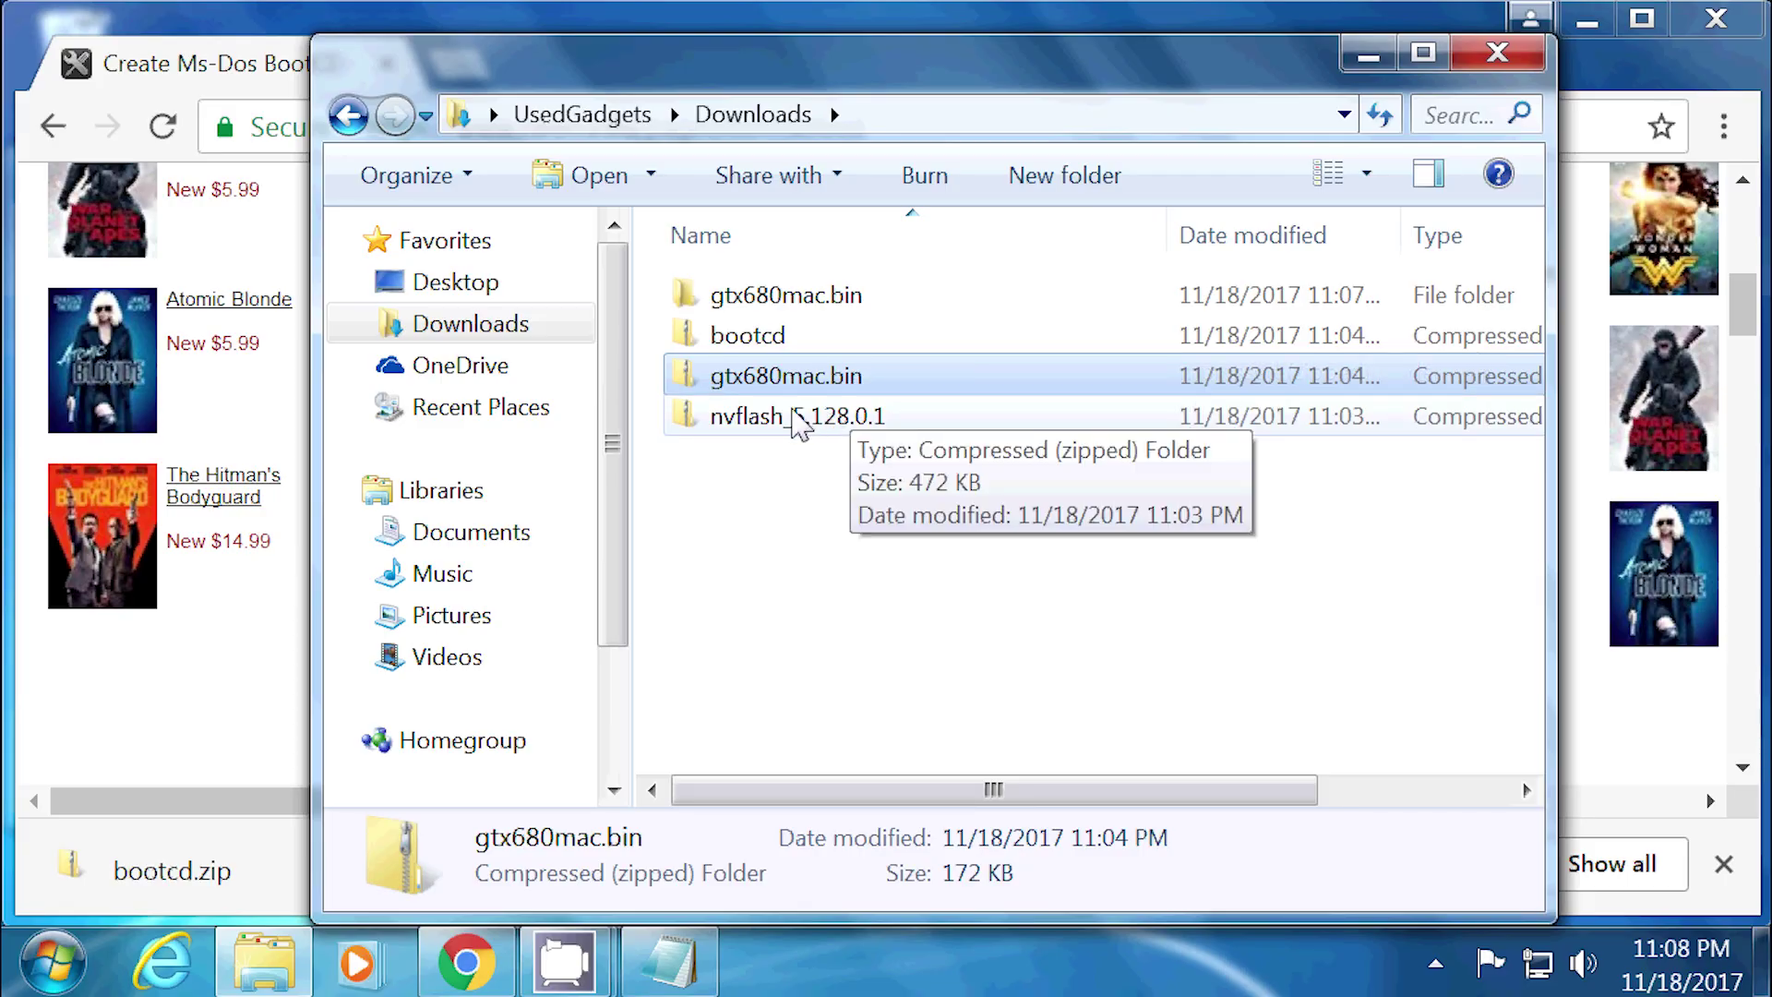
# - Extract the nvflash_5.128.0.1 archive into its own folder in Downloads
pyautogui.rightClick(799, 424)
pyautogui.click(895, 345)
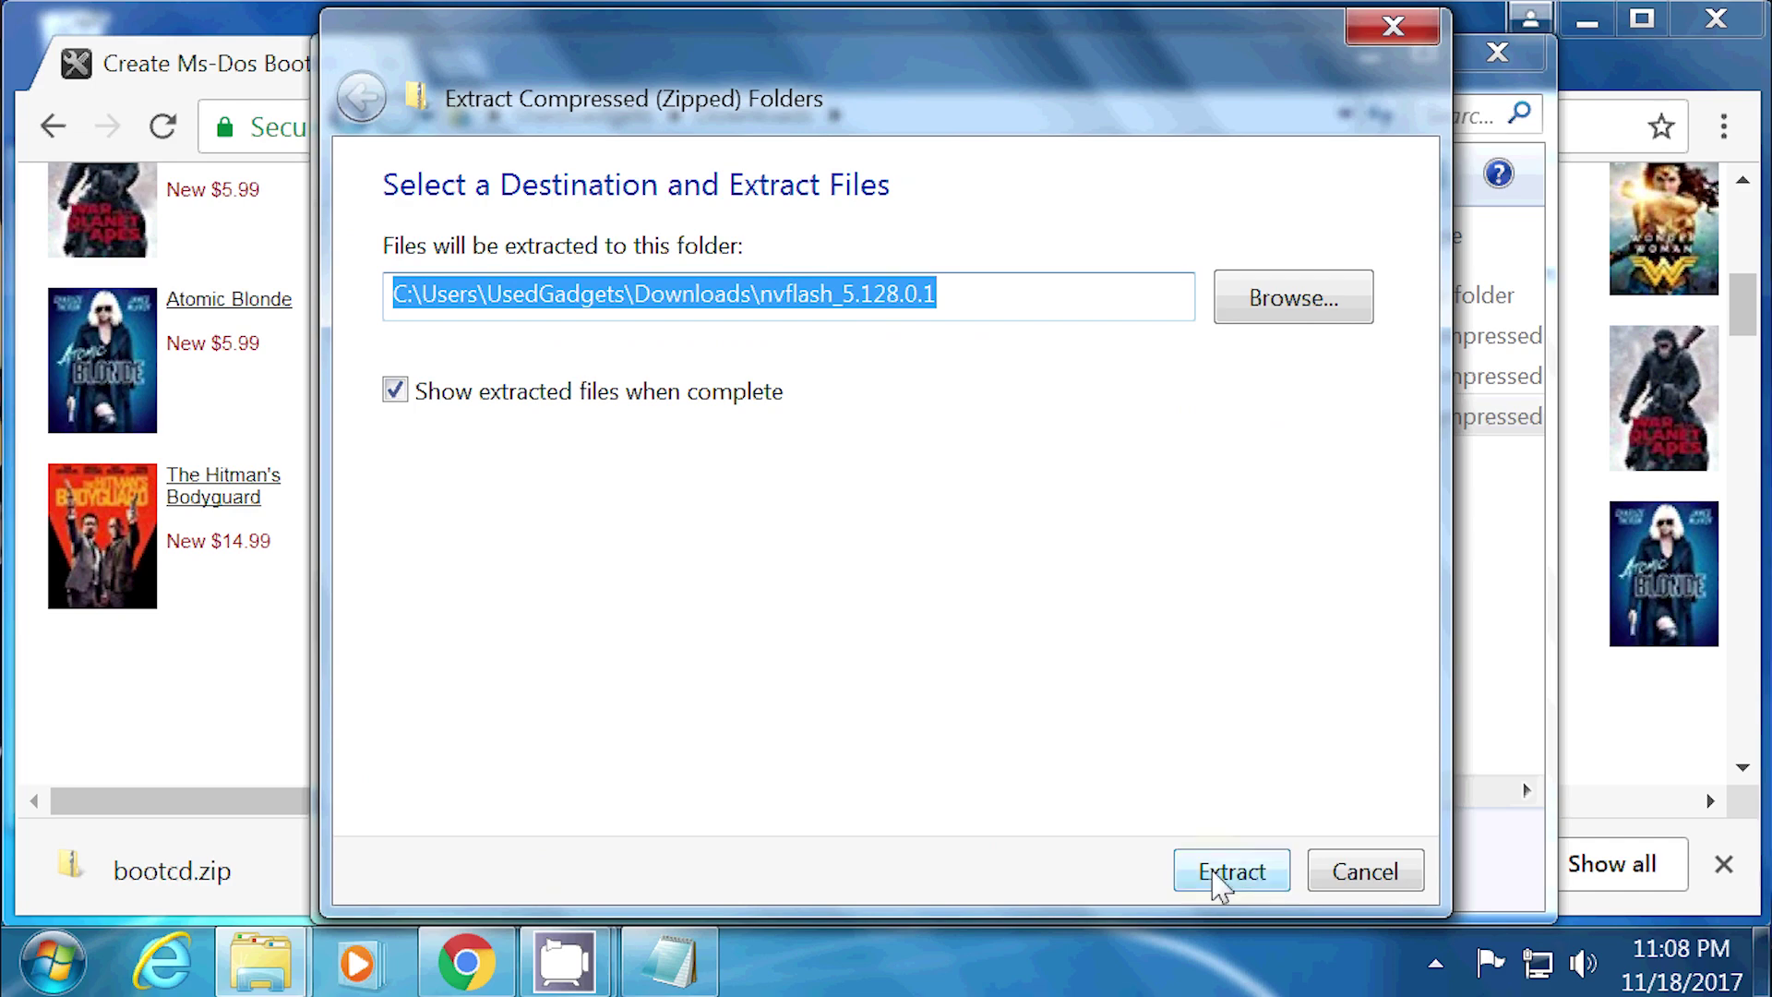
pyautogui.click(1224, 875)
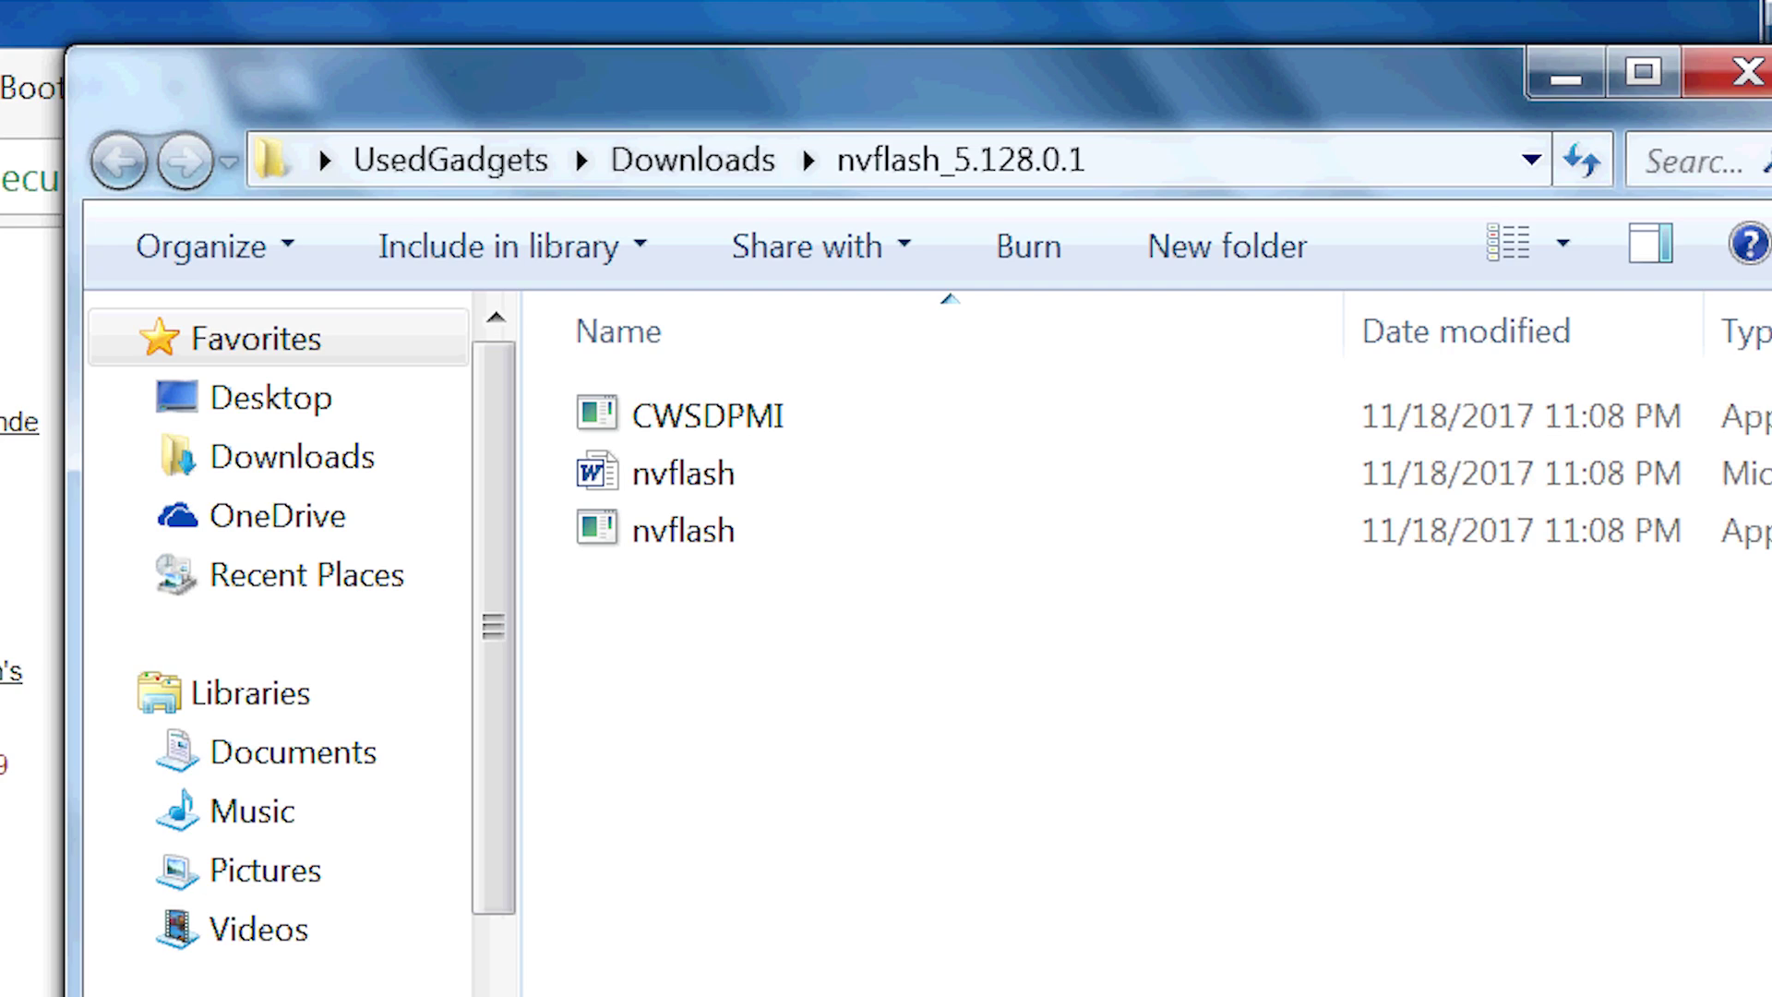
# - Extract the bootcd archive into its own folder in Downloads and close the window showing the extracted files
pyautogui.rightClick(625, 538)
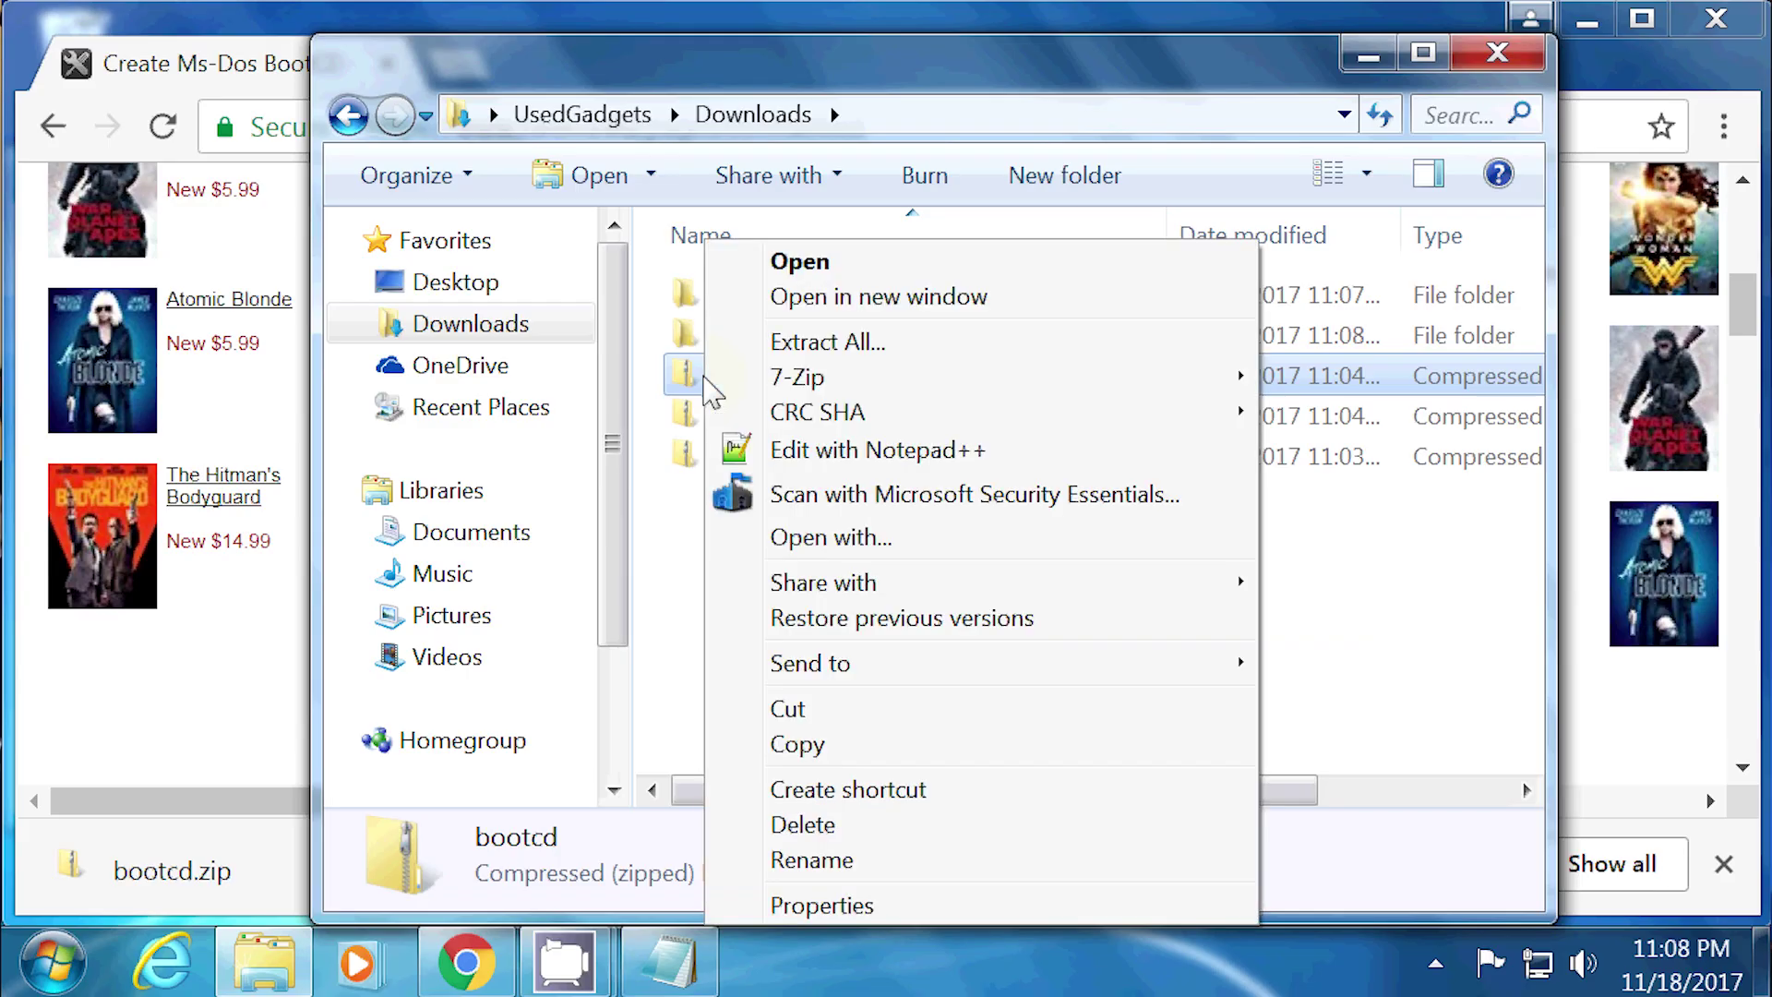
pyautogui.click(764, 344)
pyautogui.click(1205, 869)
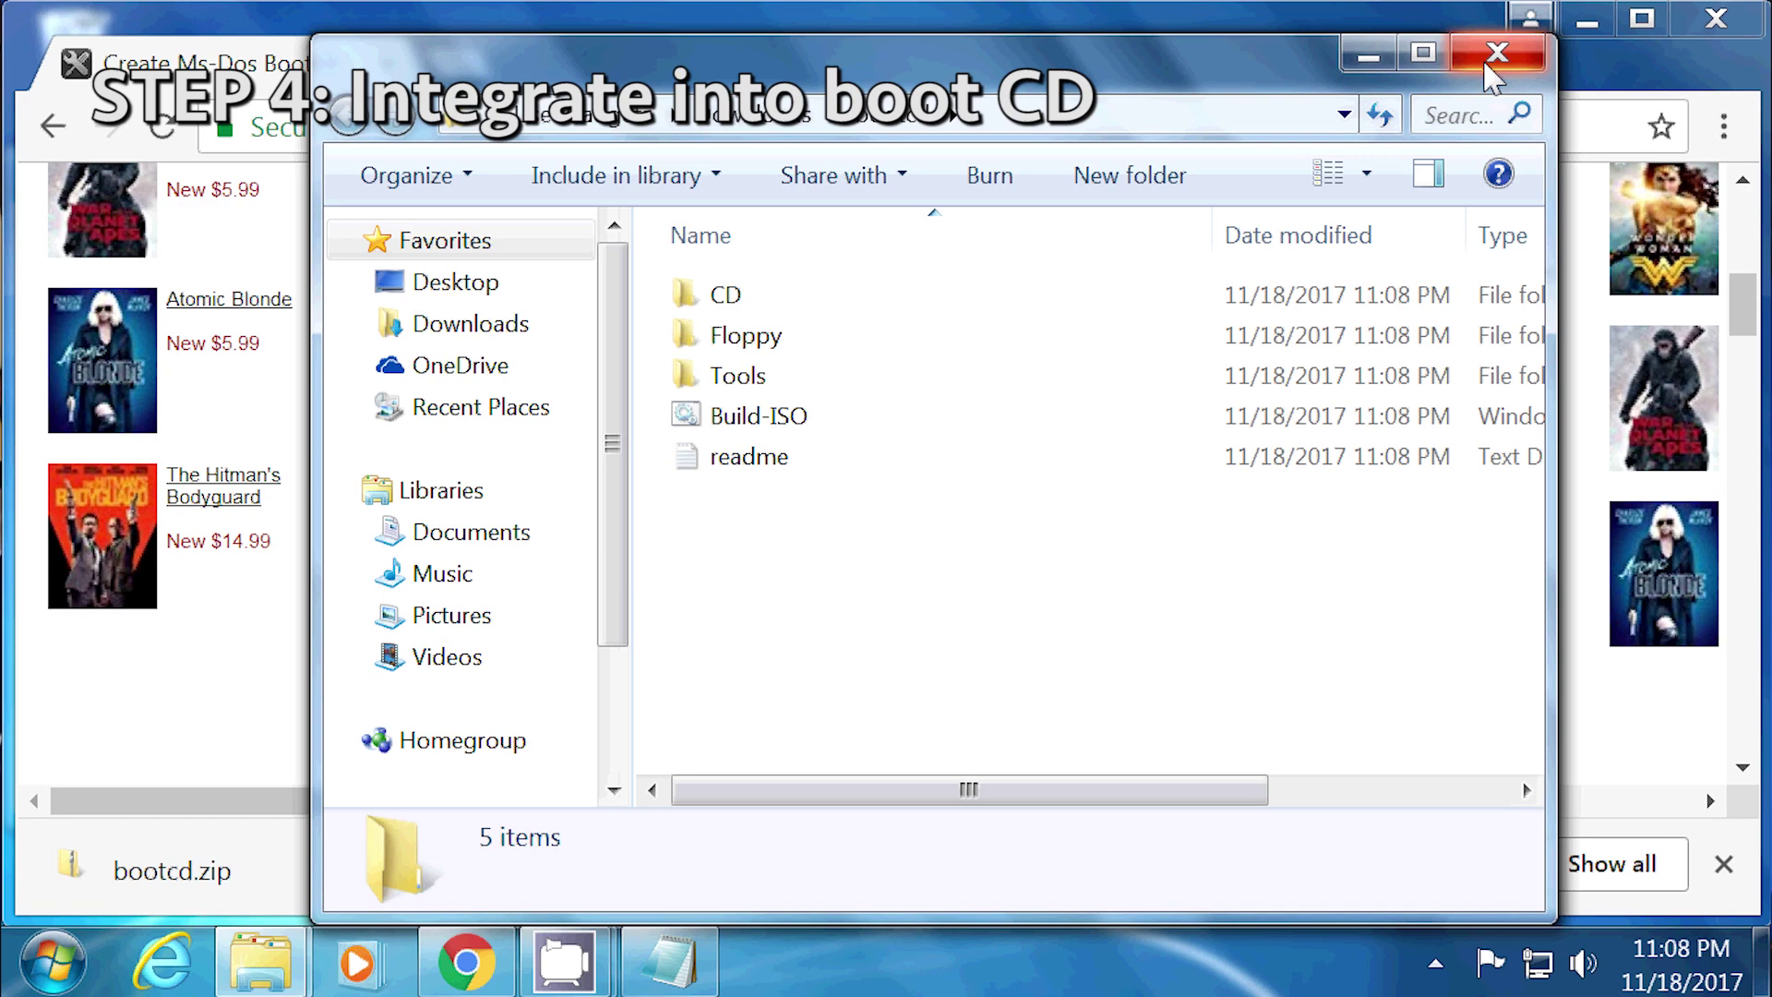
pyautogui.click(1495, 55)
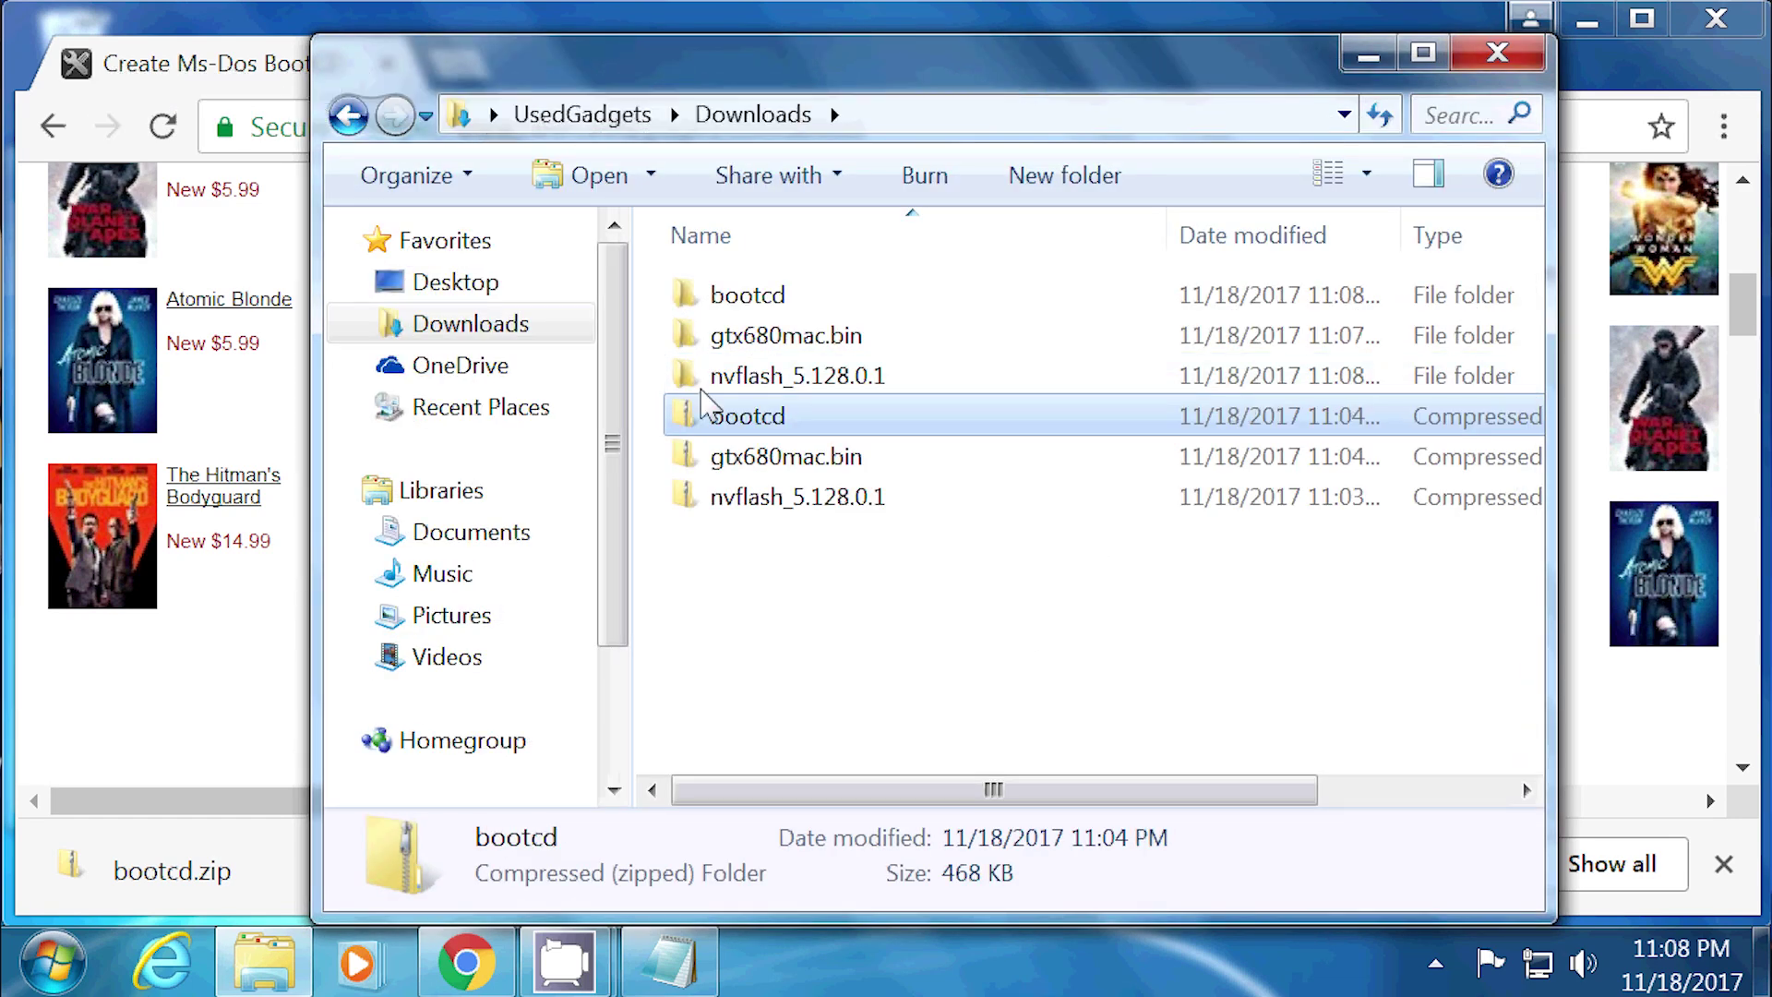
# - Change the folder options so that extensions for known file types are not hidden
pyautogui.click(467, 183)
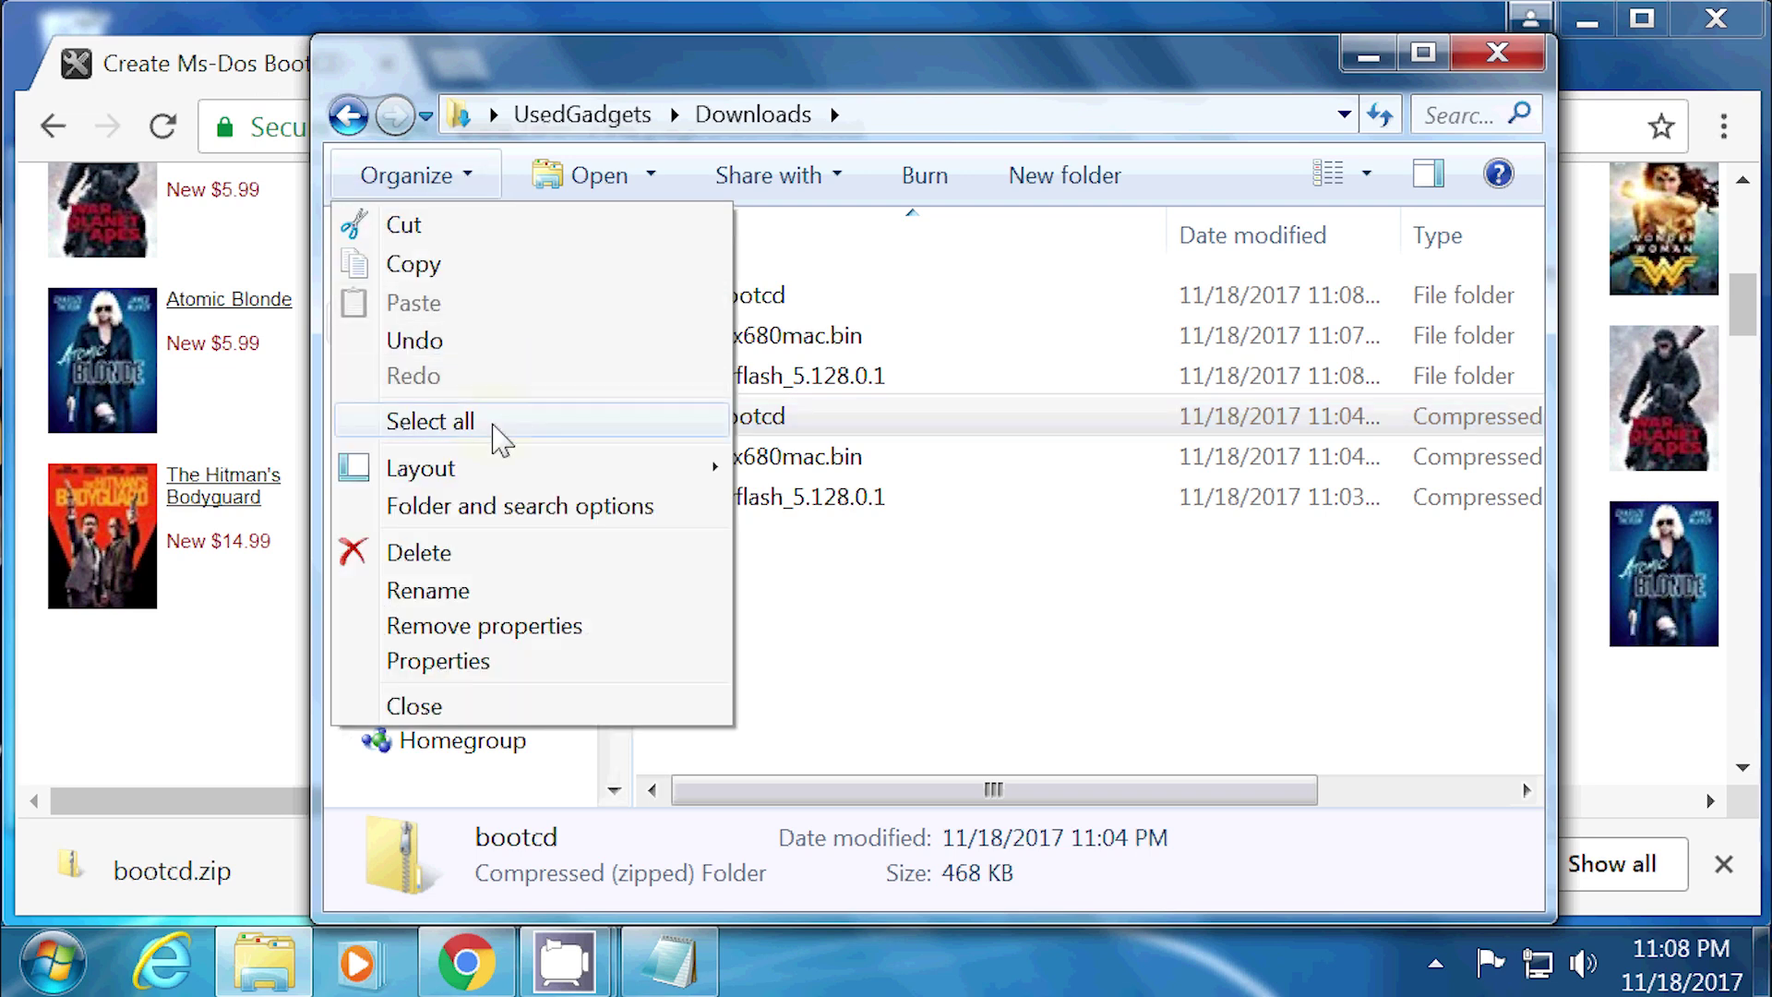
pyautogui.click(498, 506)
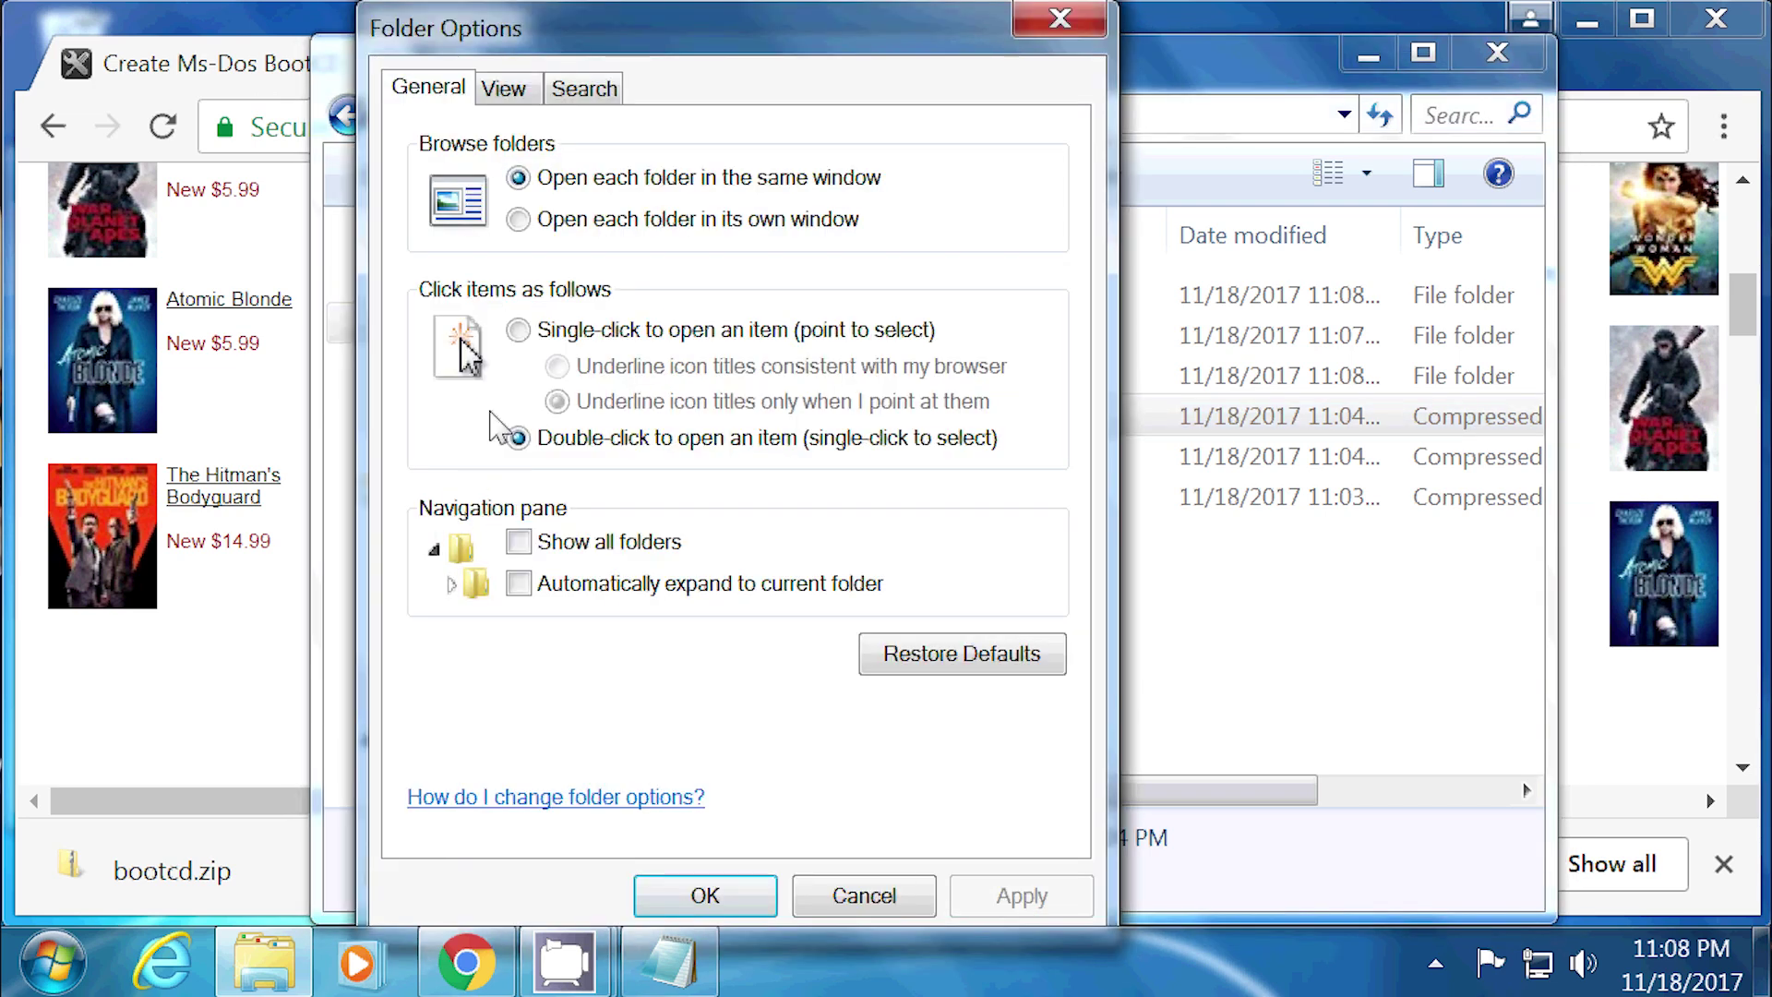
pyautogui.click(506, 90)
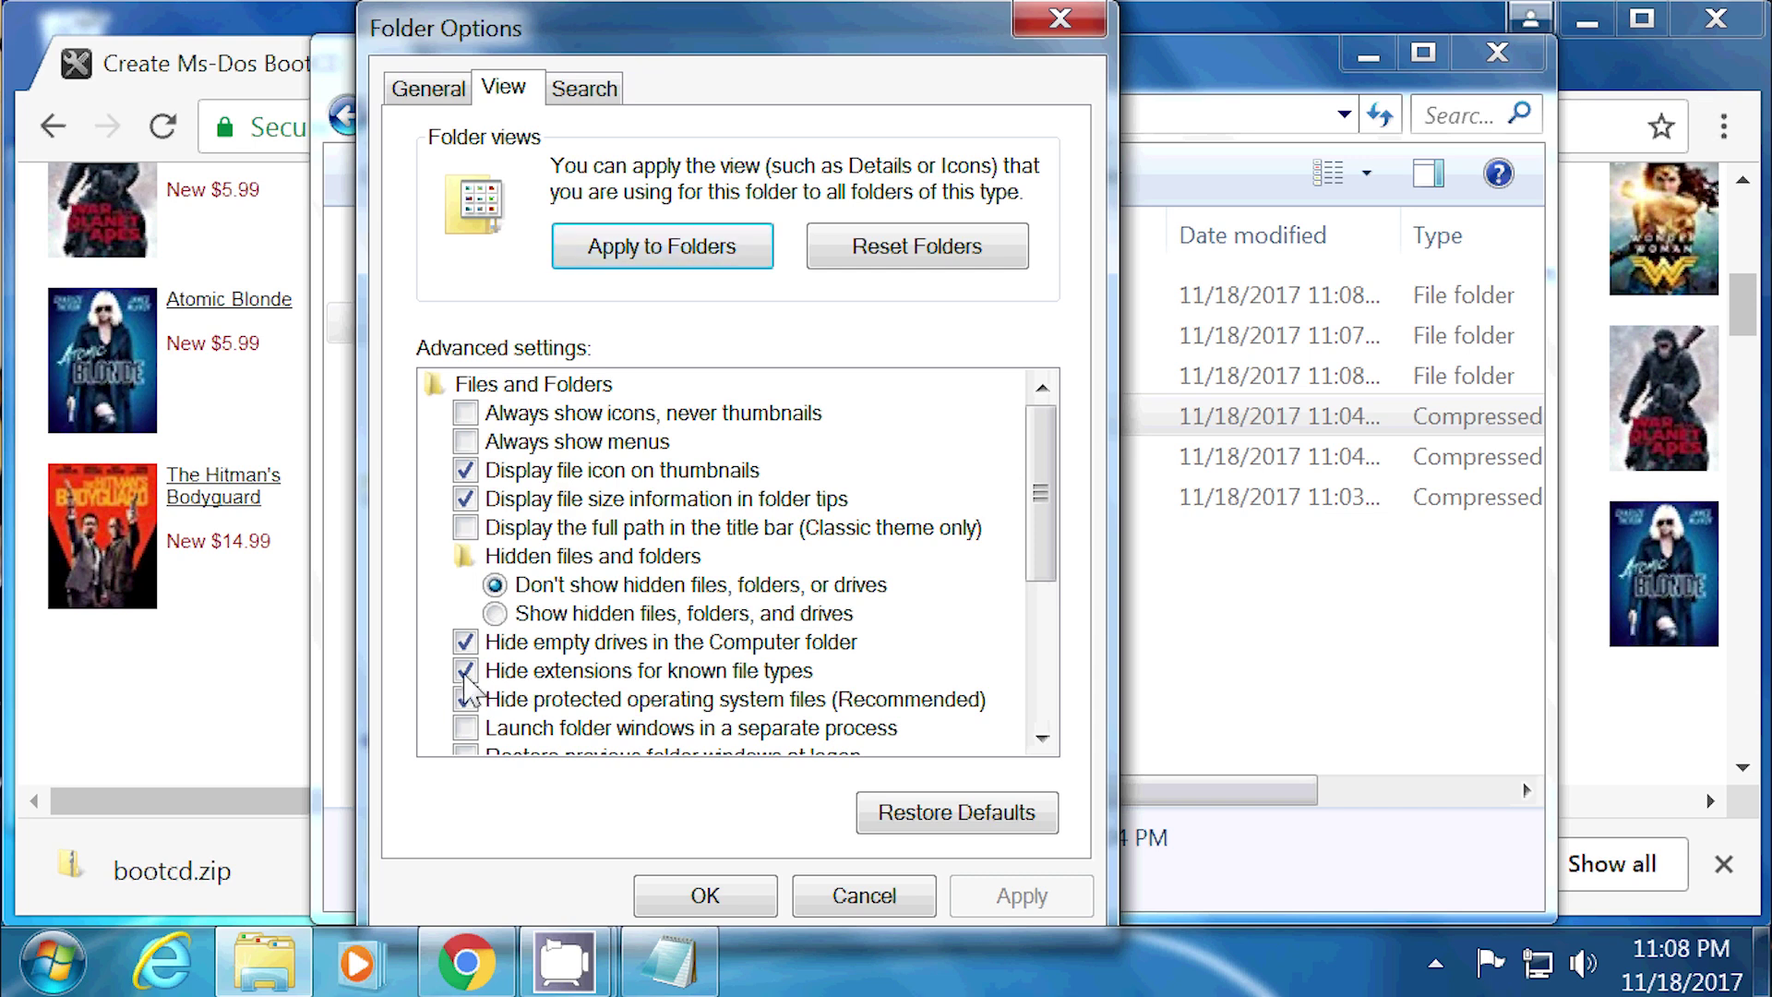
pyautogui.click(466, 674)
pyautogui.click(683, 895)
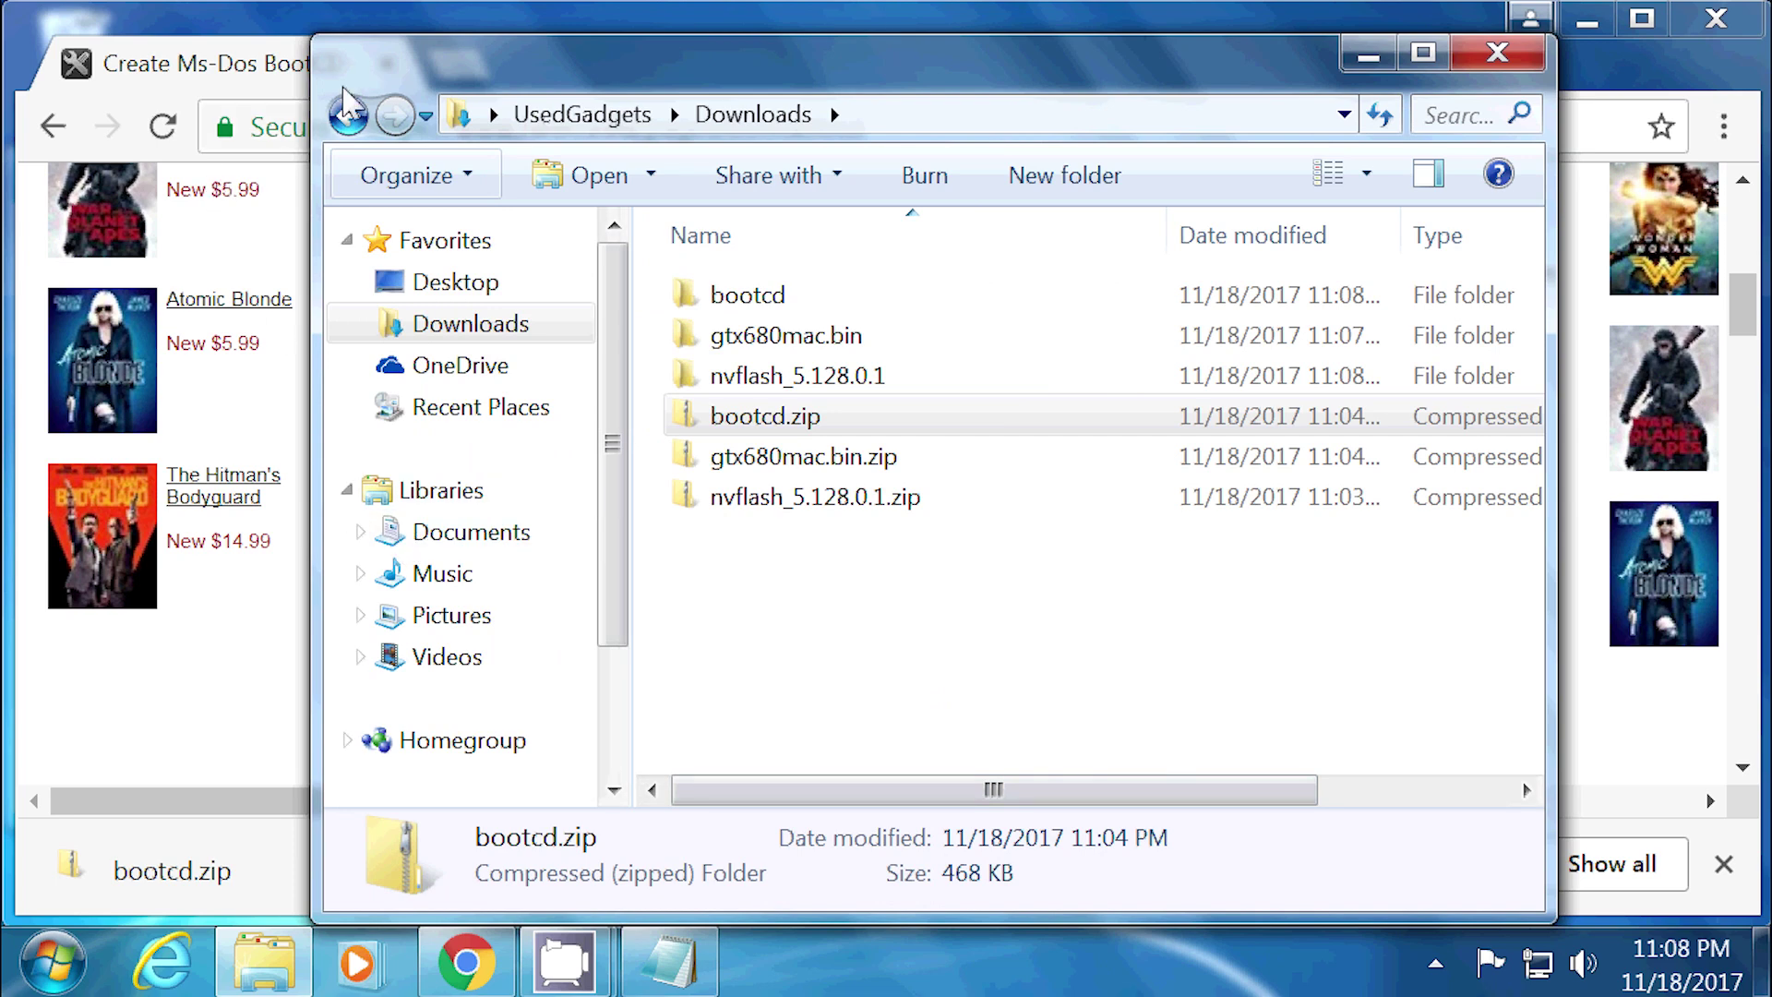
# - Close Chrome, then move and narrow the Downloads window to free space beside it
pyautogui.click(1712, 19)
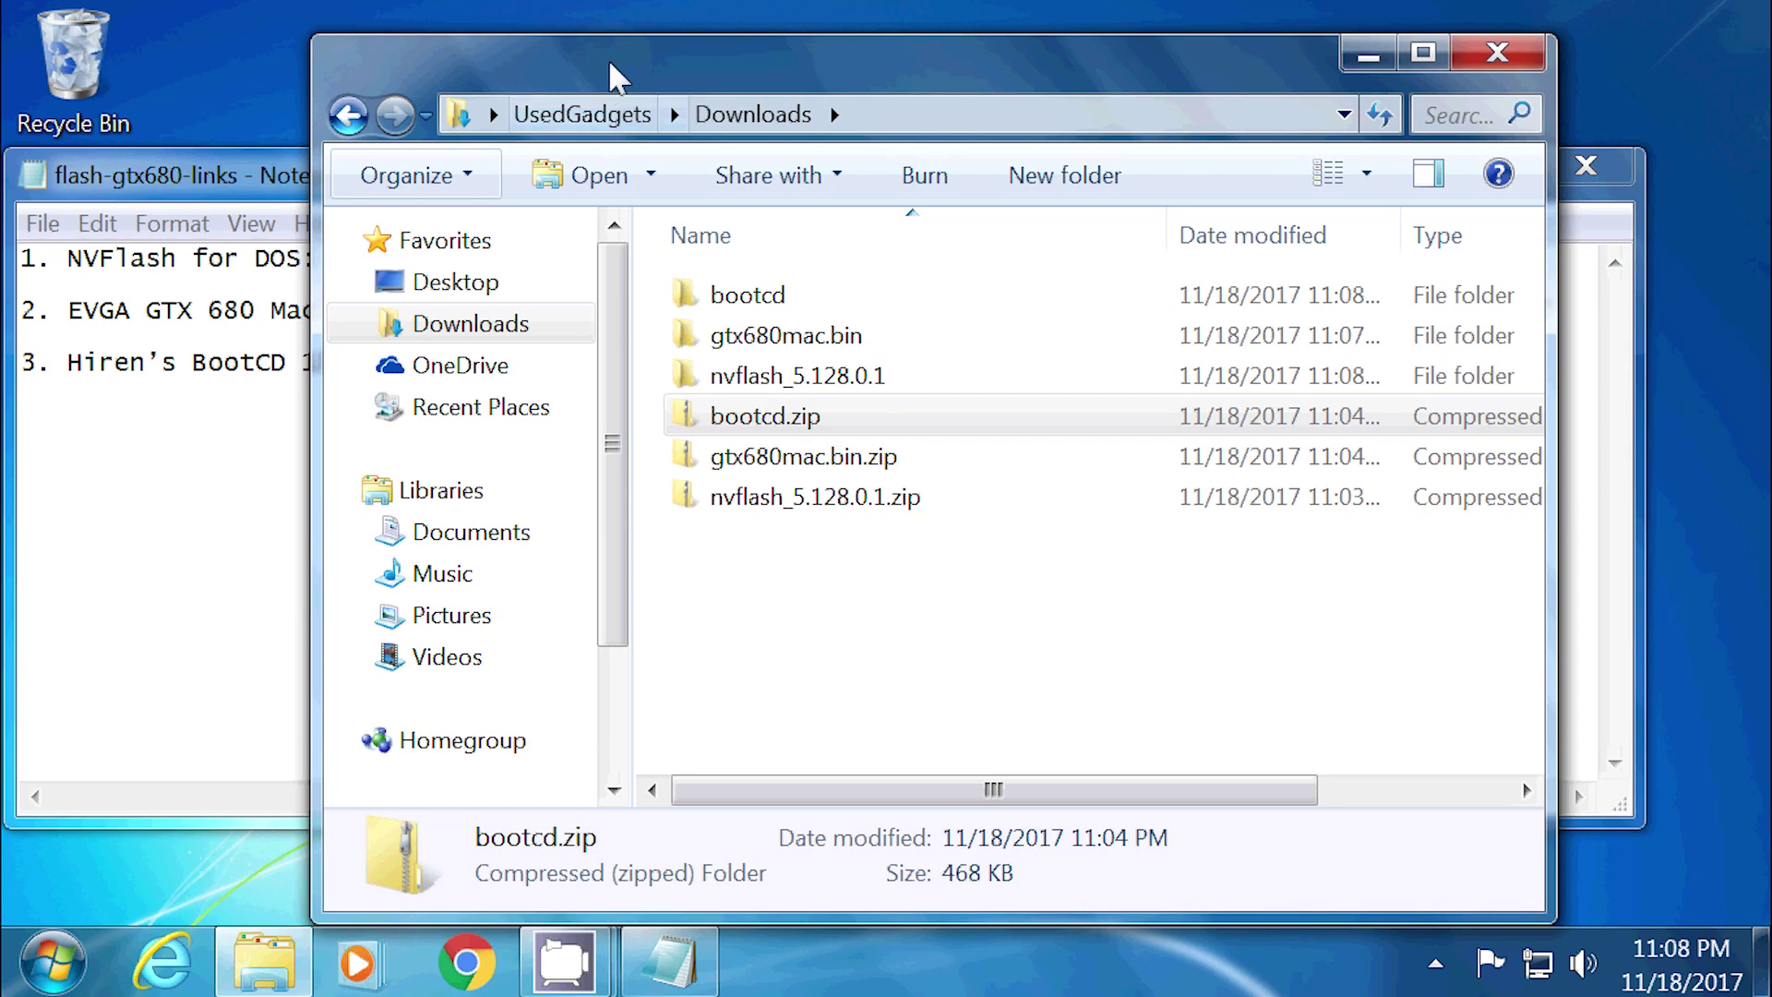
pyautogui.moveTo(607, 59); pyautogui.dragTo(773, 40)
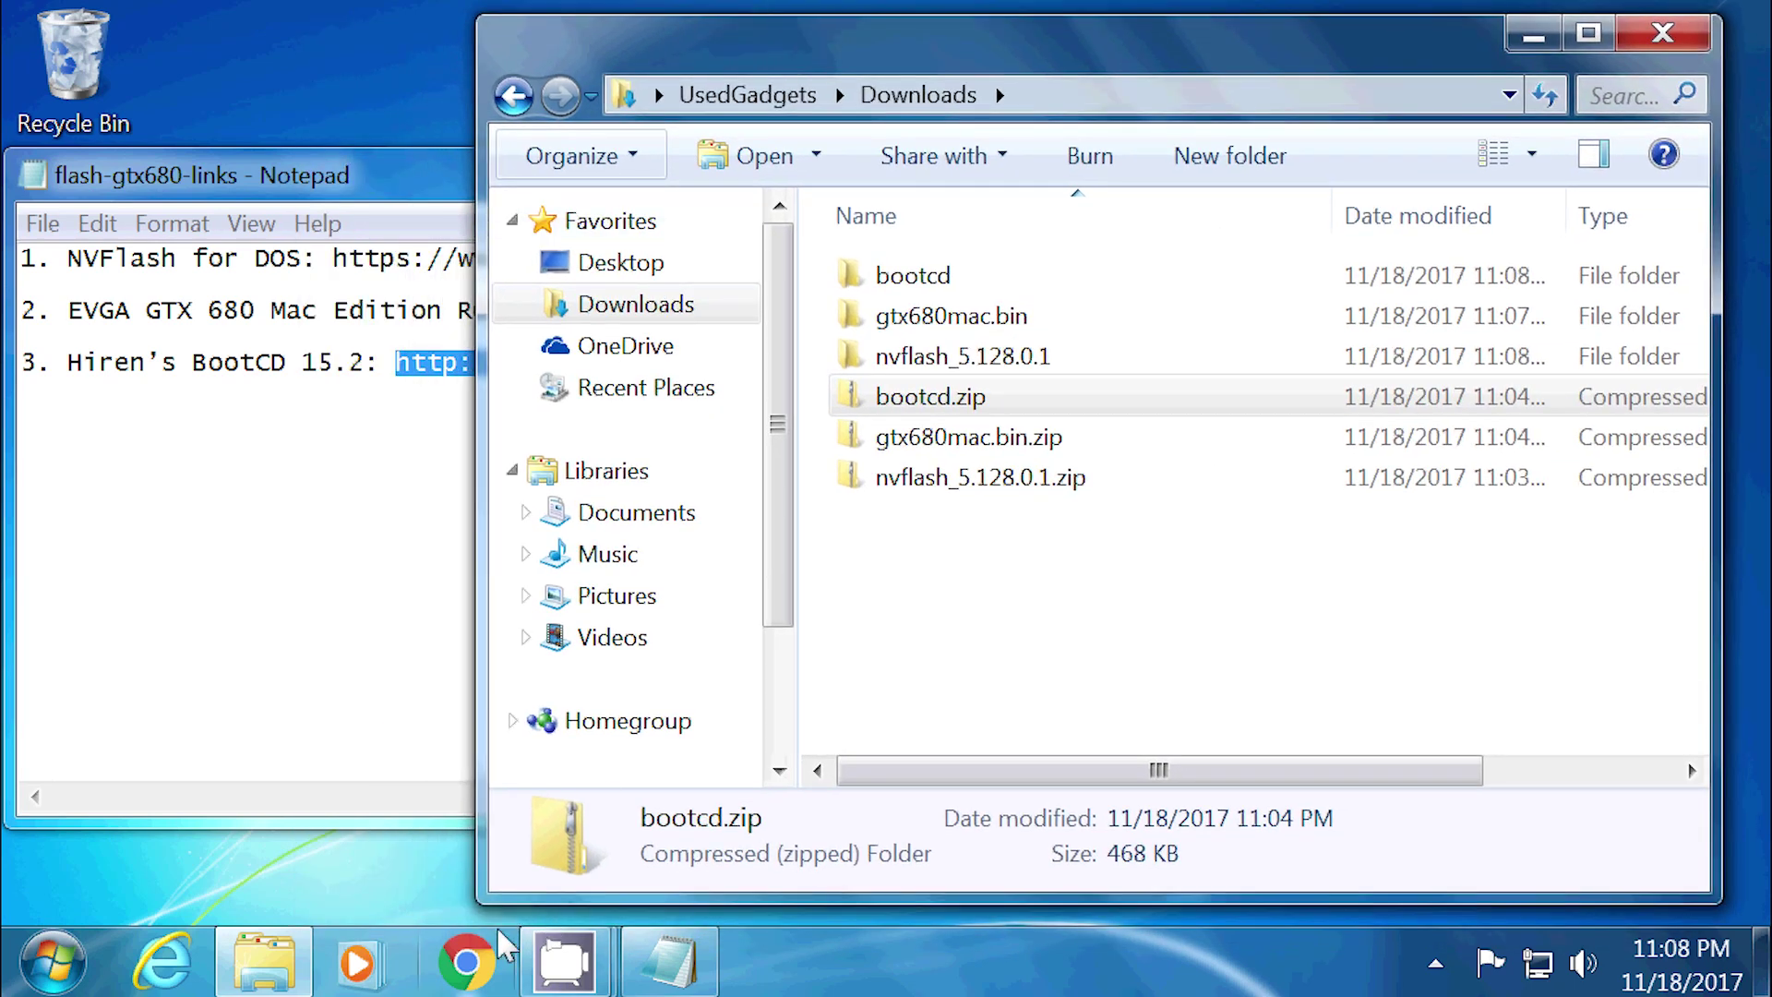
pyautogui.moveTo(486, 903); pyautogui.dragTo(706, 946)
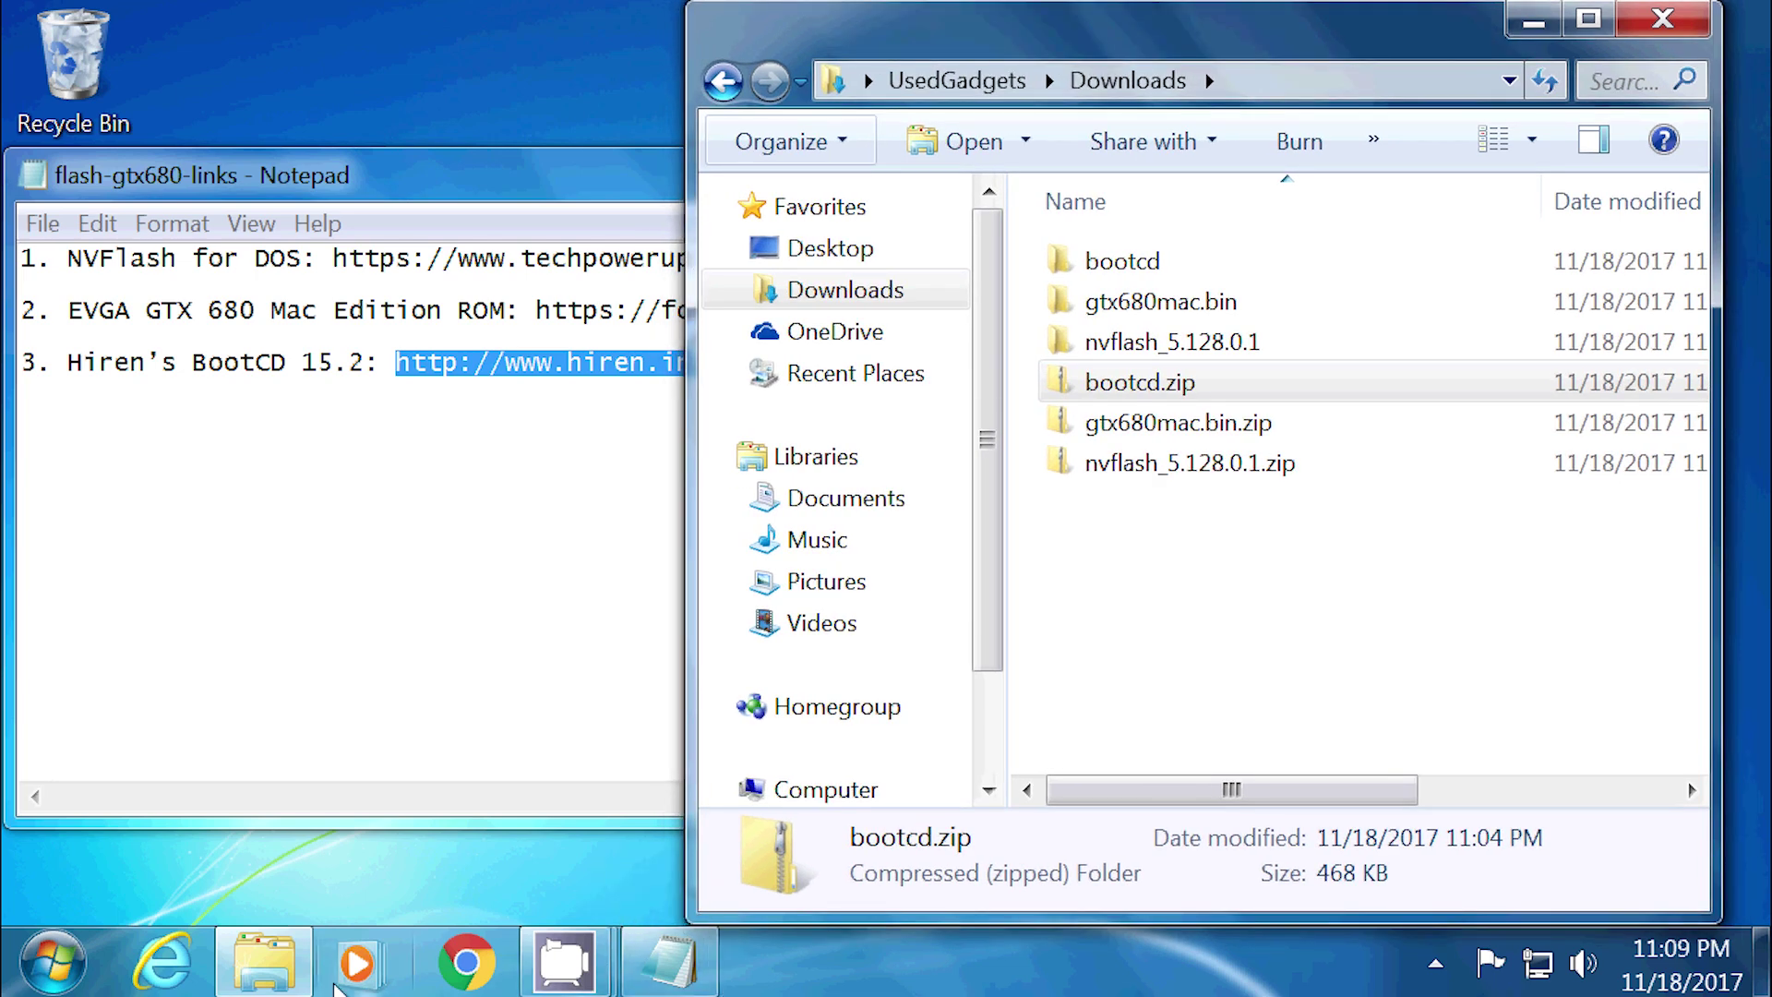
# - Open a second Windows Explorer window and fit it side by side with the Downloads window
pyautogui.rightClick(275, 983)
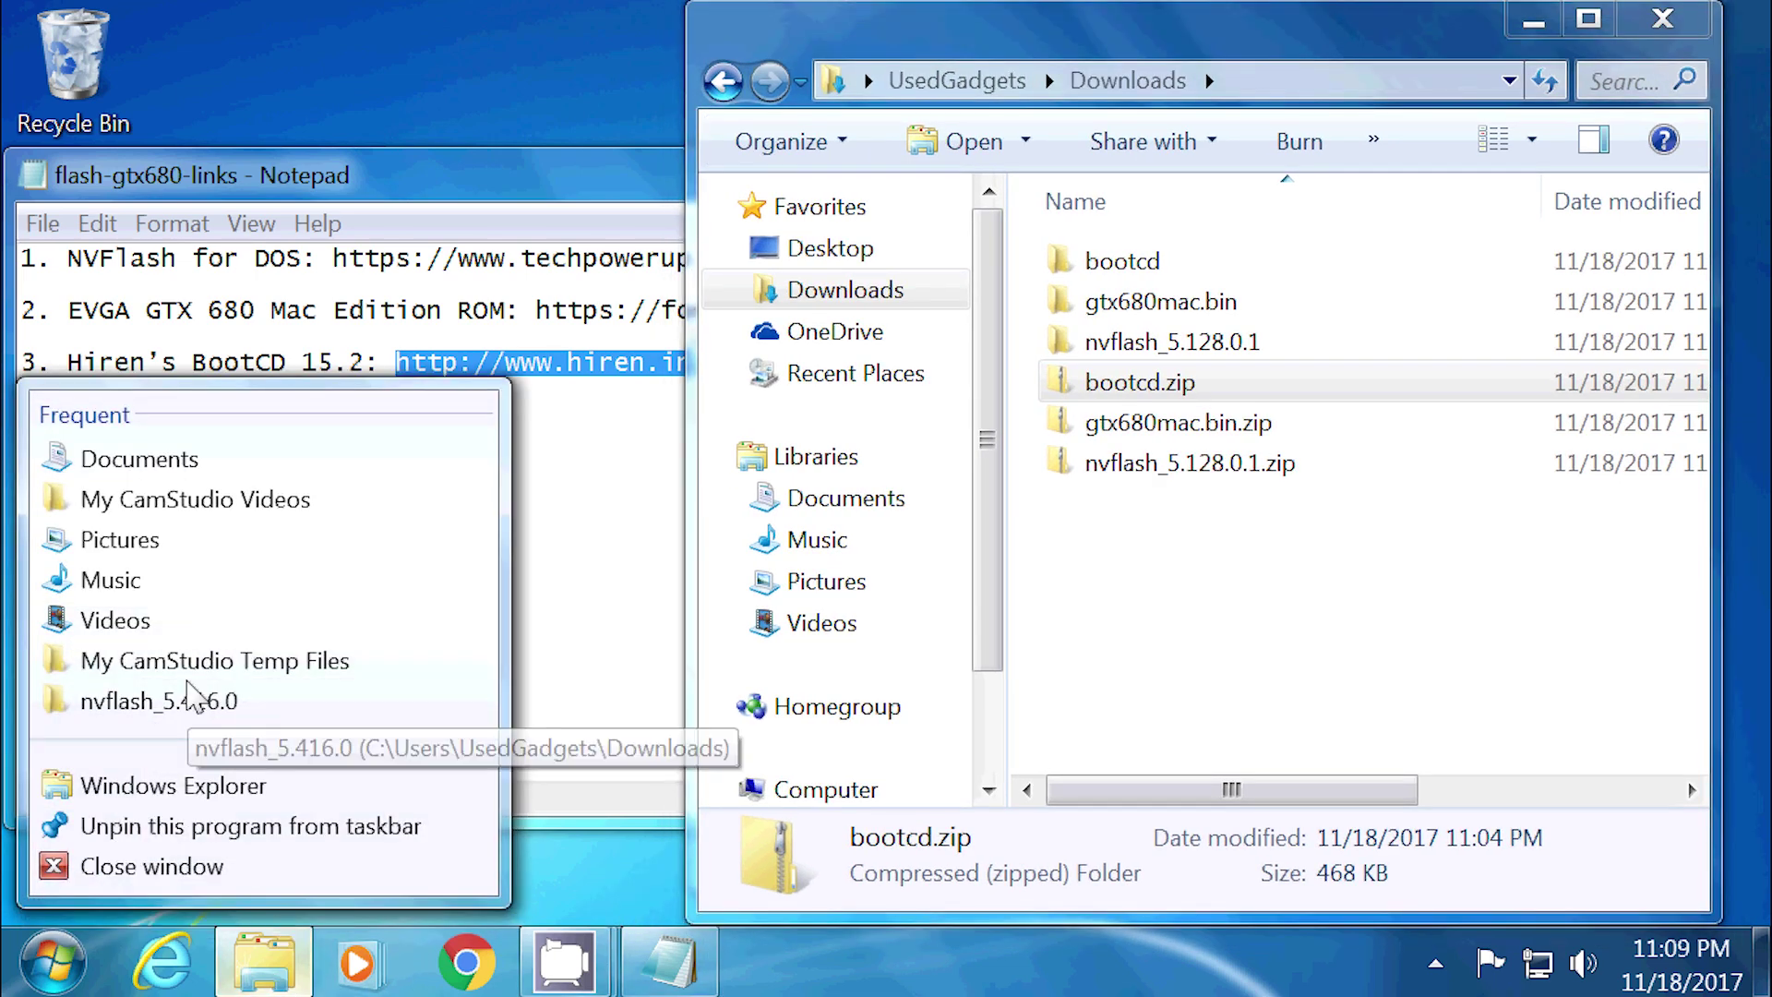
pyautogui.click(146, 789)
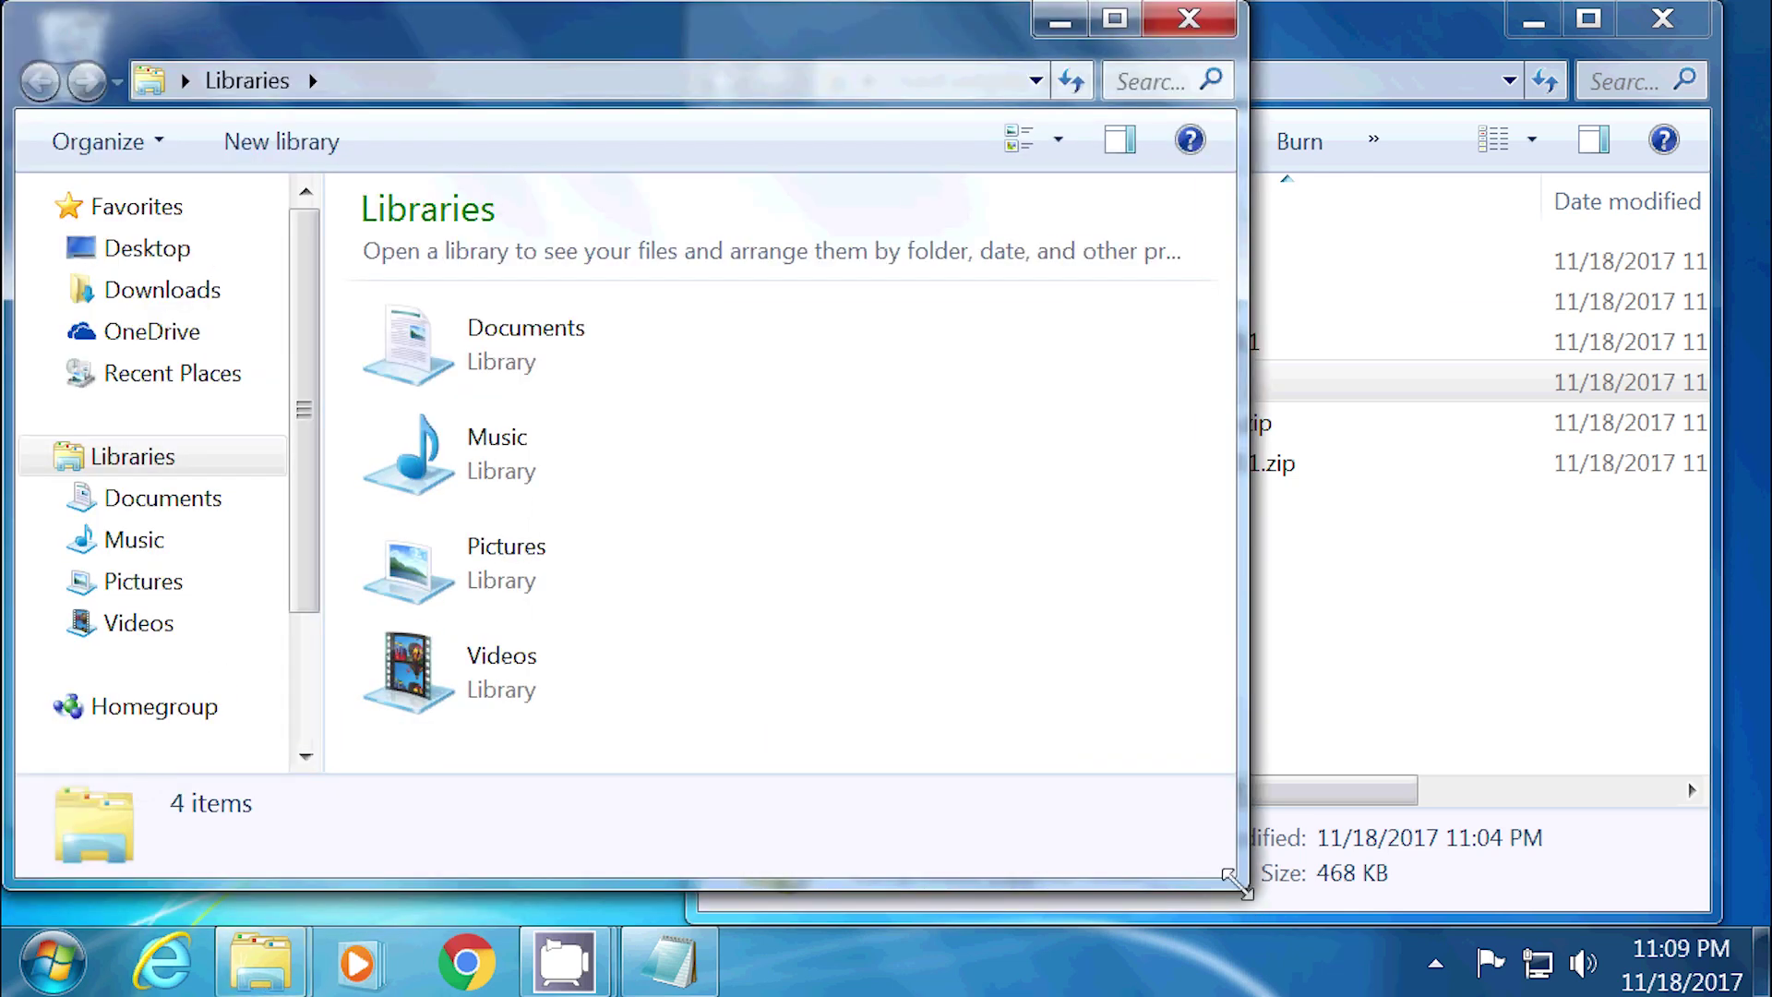
pyautogui.moveTo(1235, 882); pyautogui.dragTo(805, 888)
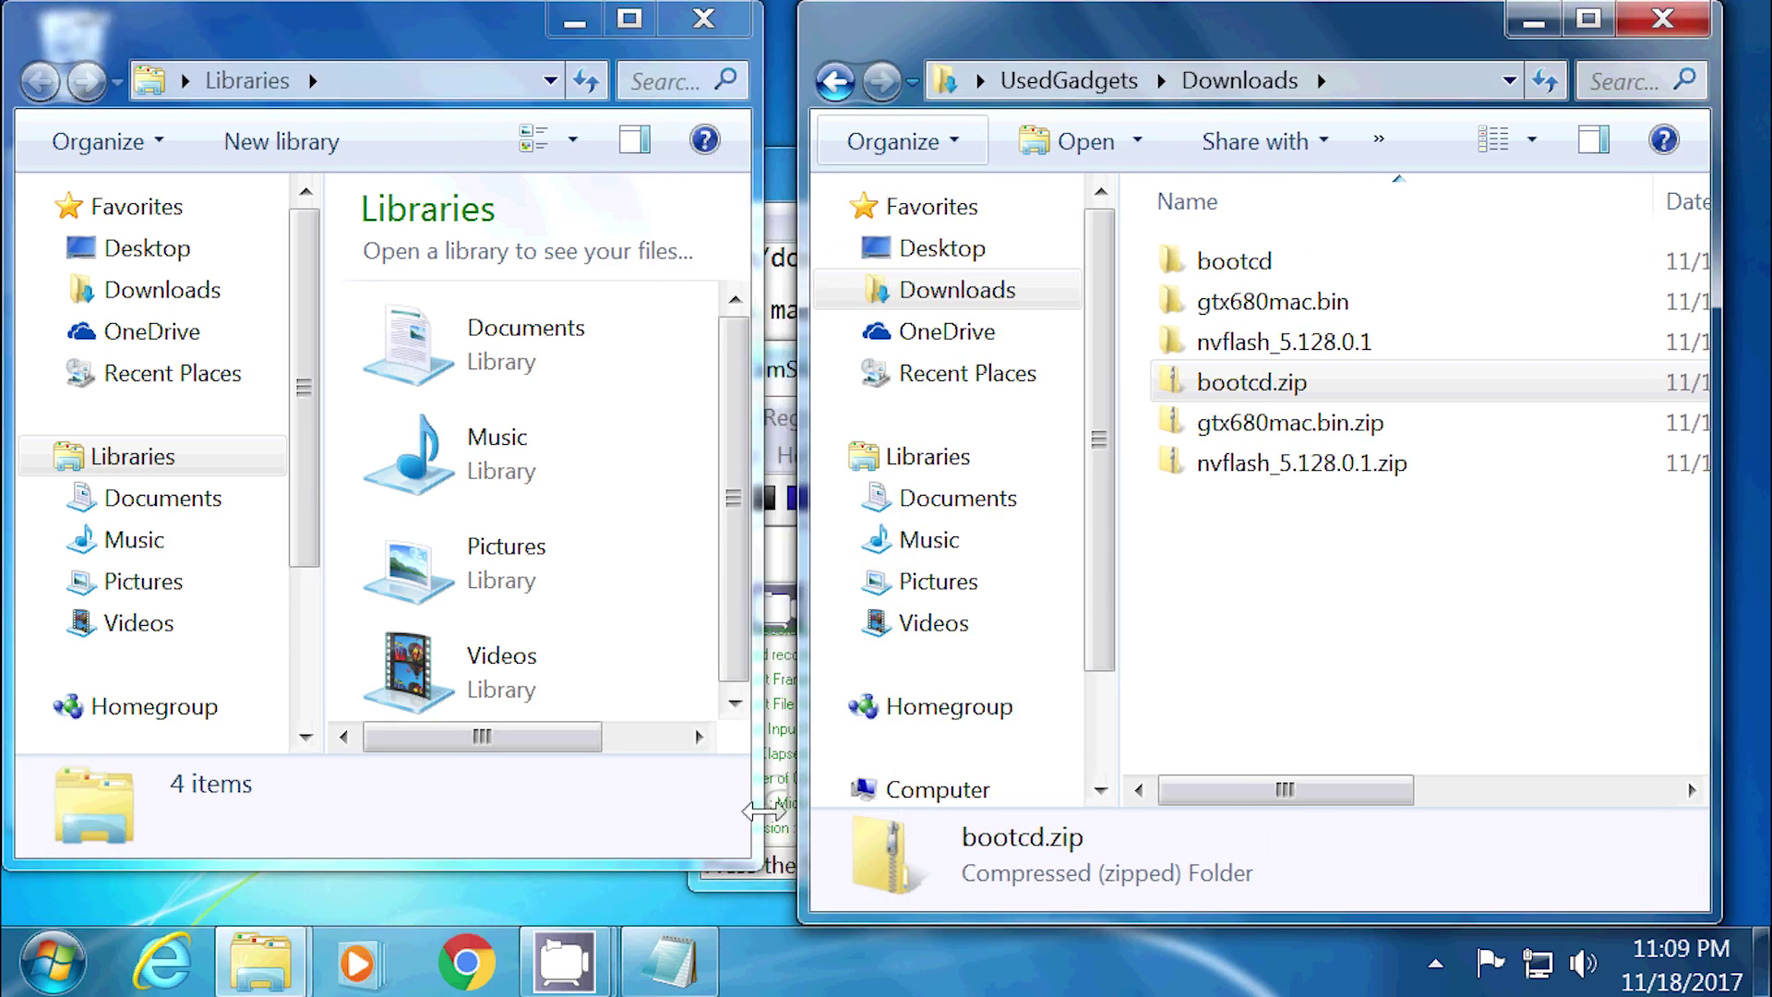
pyautogui.moveTo(755, 784); pyautogui.dragTo(786, 812)
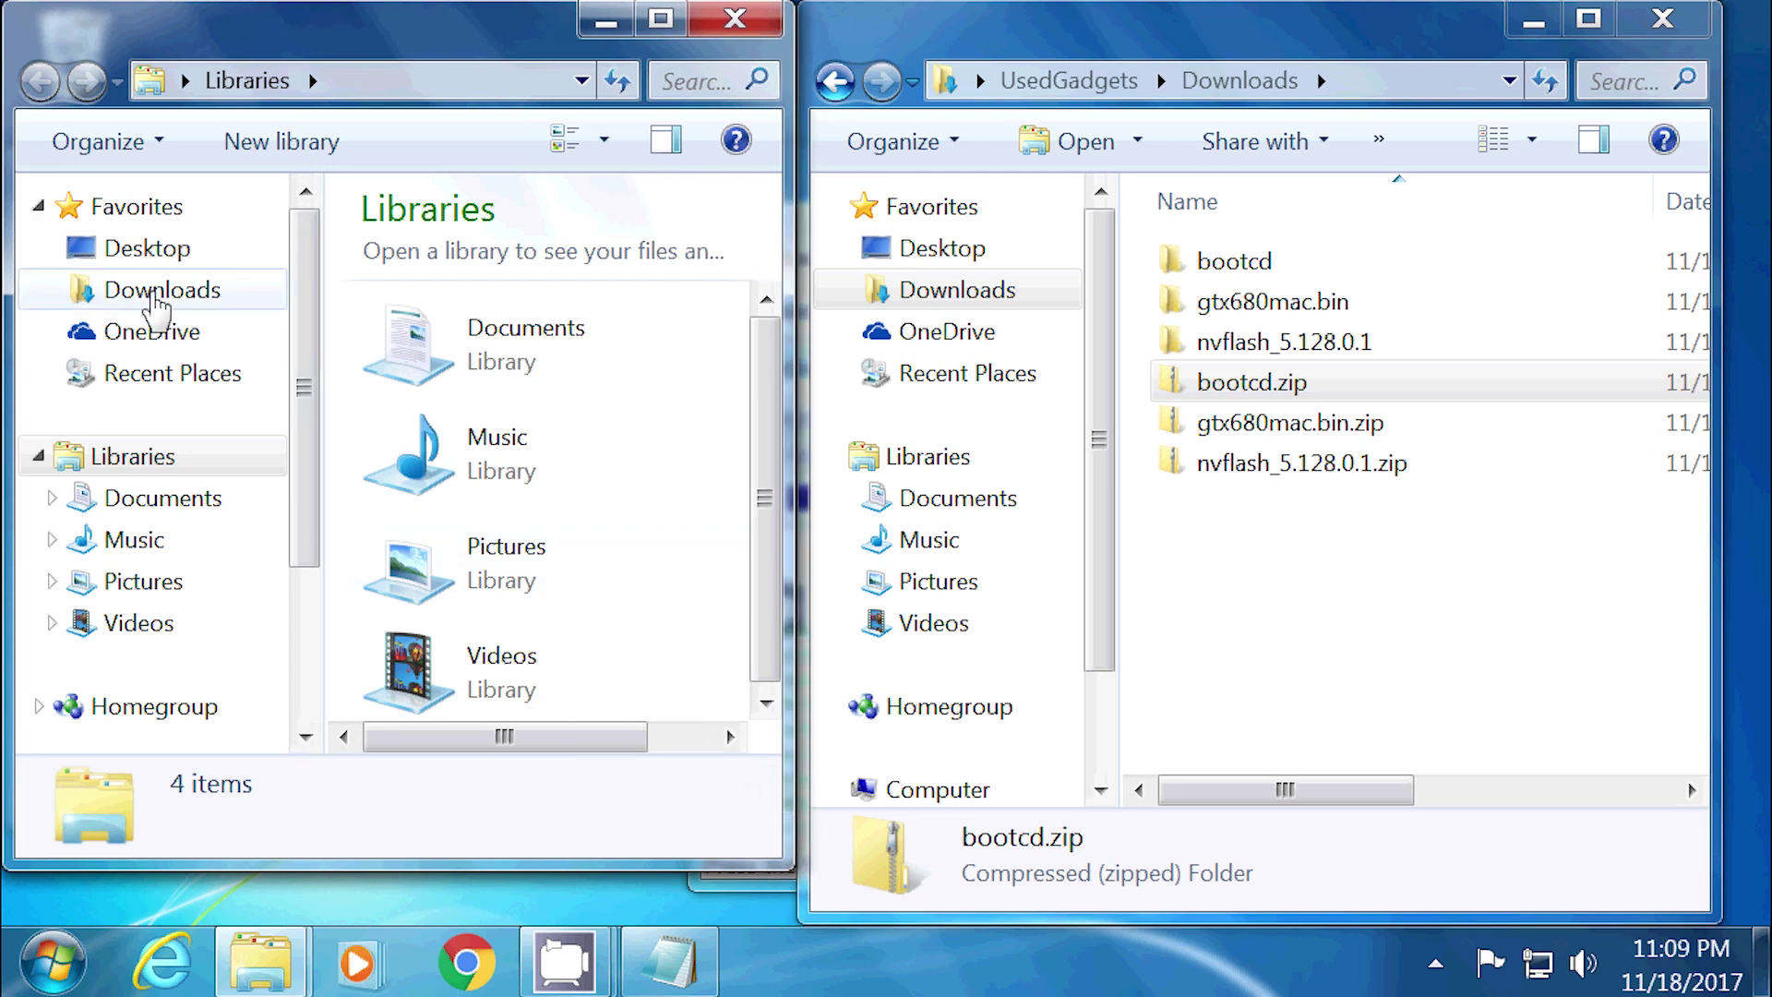
# - Show the bootcd folder in the second Explorer window and move gtx68mac.rom into its Floppy folder
pyautogui.click(157, 294)
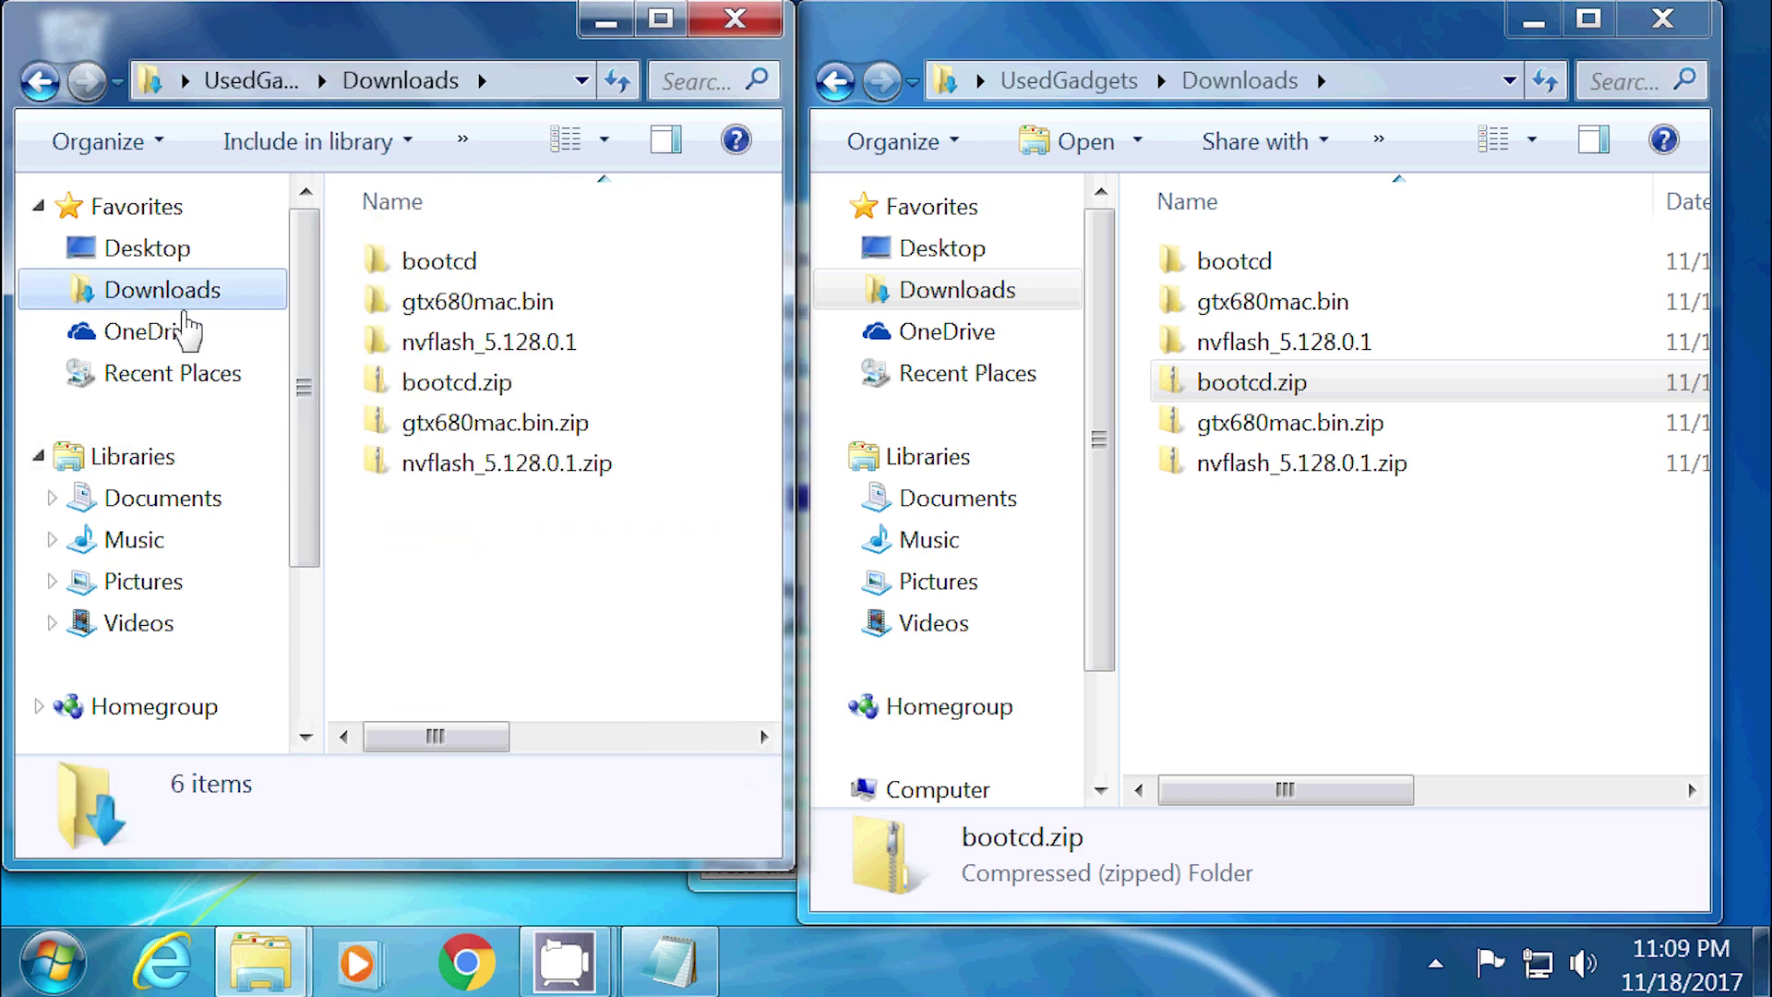
pyautogui.doubleClick(378, 263)
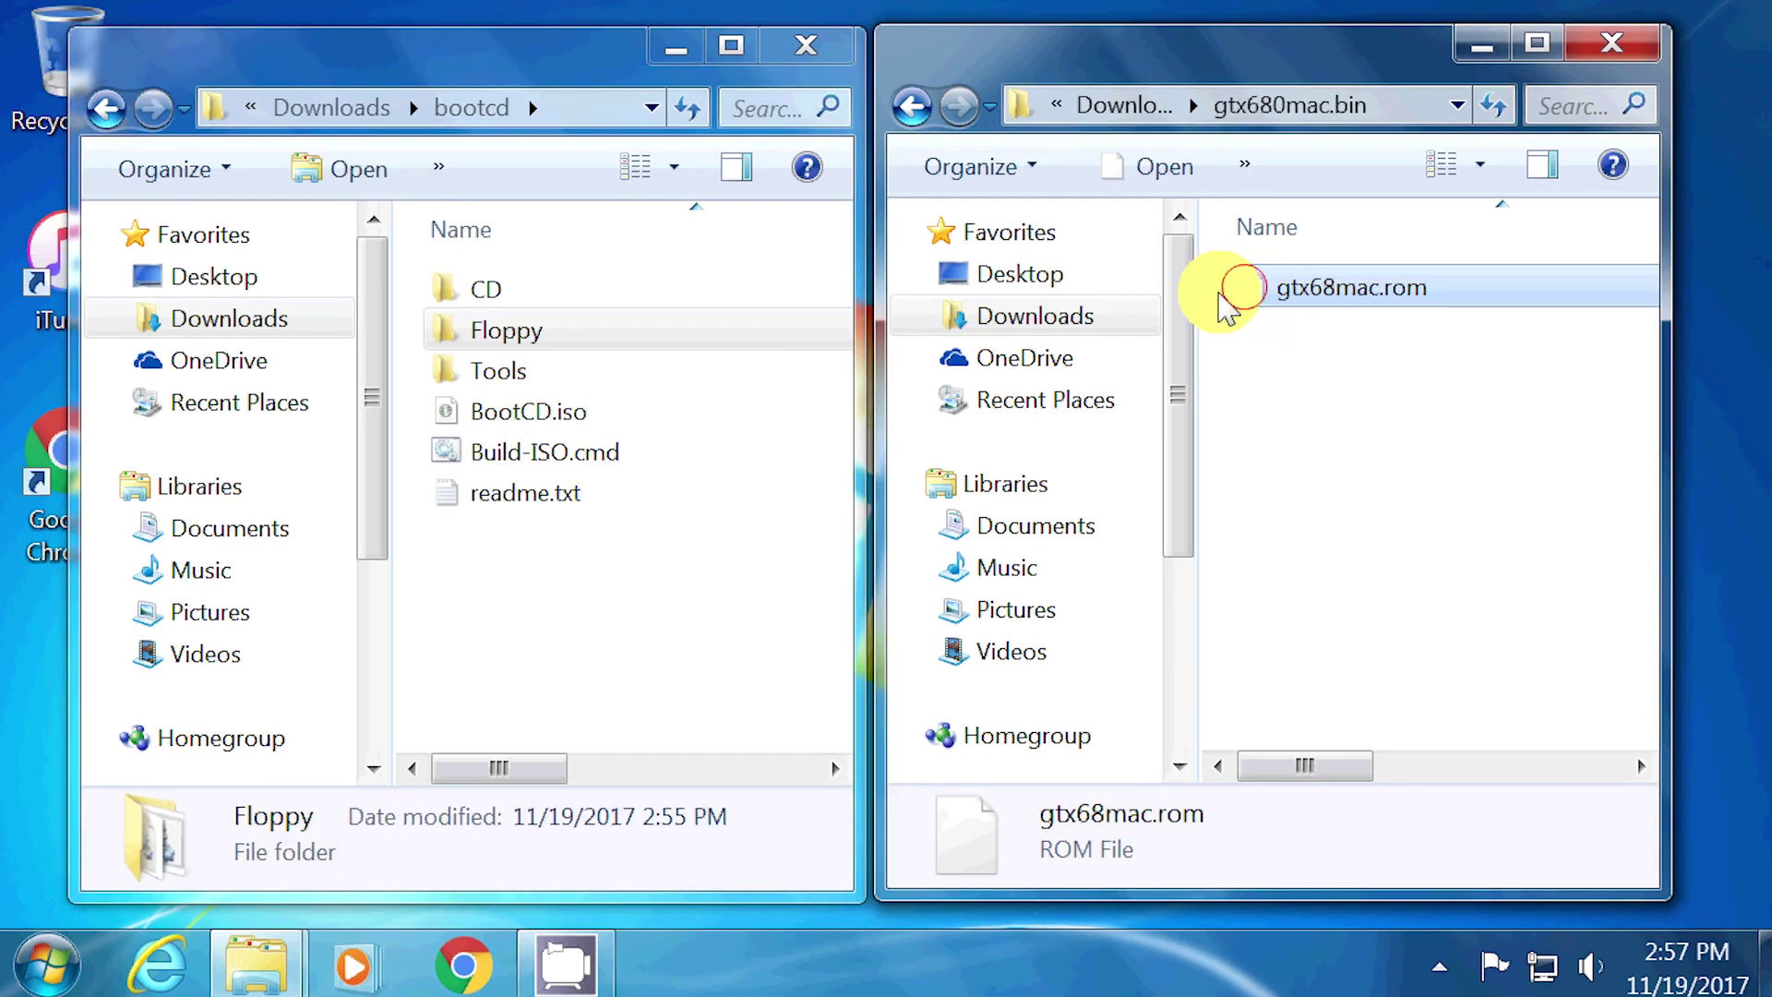
pyautogui.moveTo(1237, 296); pyautogui.dragTo(467, 327)
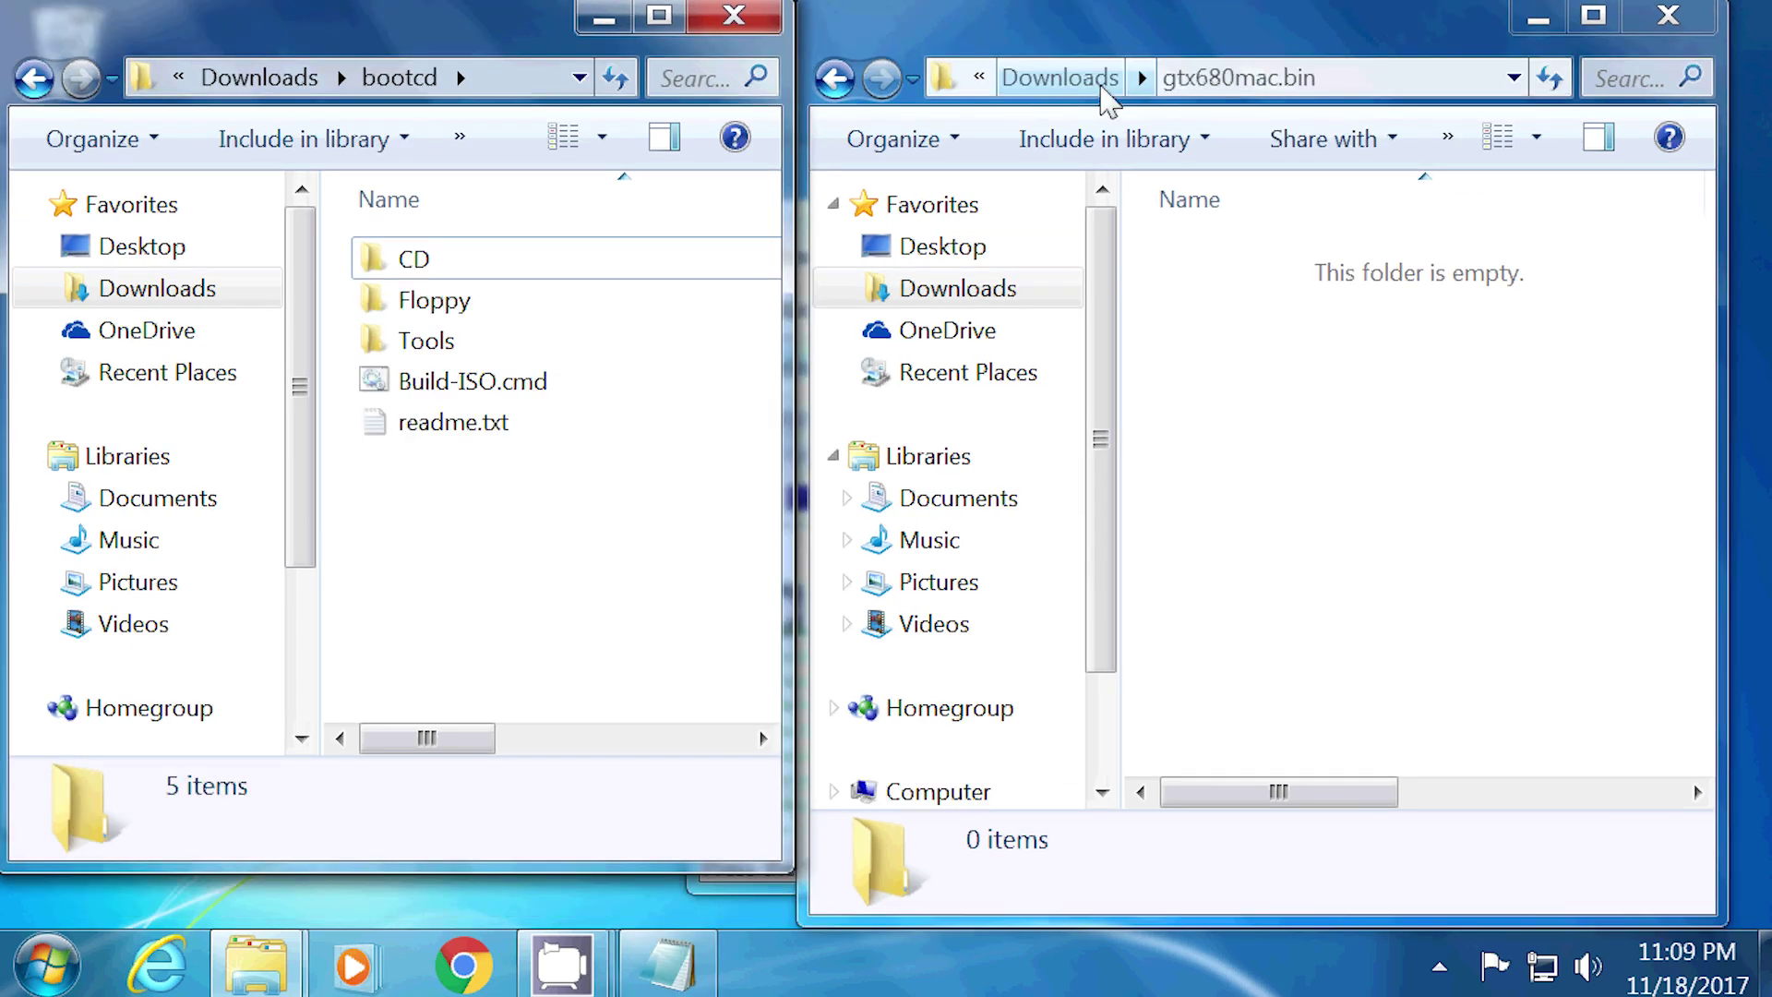
# - Move CWSDPMI.EXE and nvflash.exe from the nvflash_5.128.0.1 folder into the bootcd Floppy folder
pyautogui.click(1075, 78)
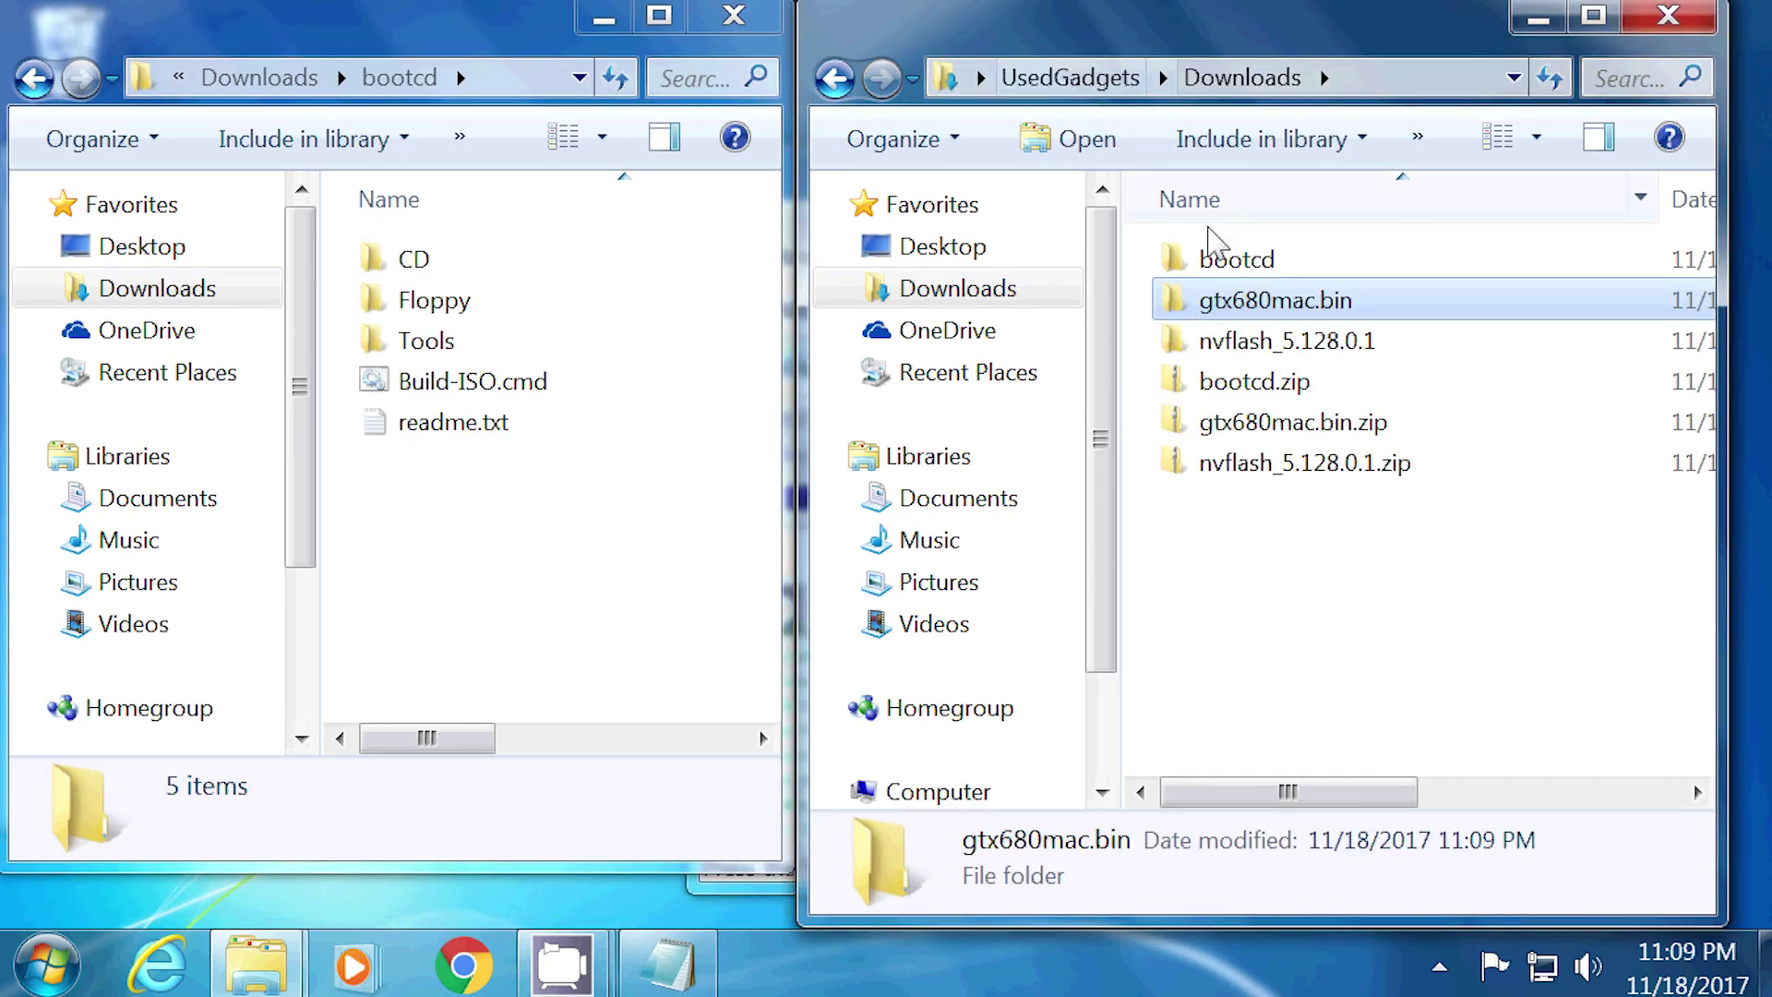
pyautogui.click(1237, 346)
pyautogui.doubleClick(1237, 348)
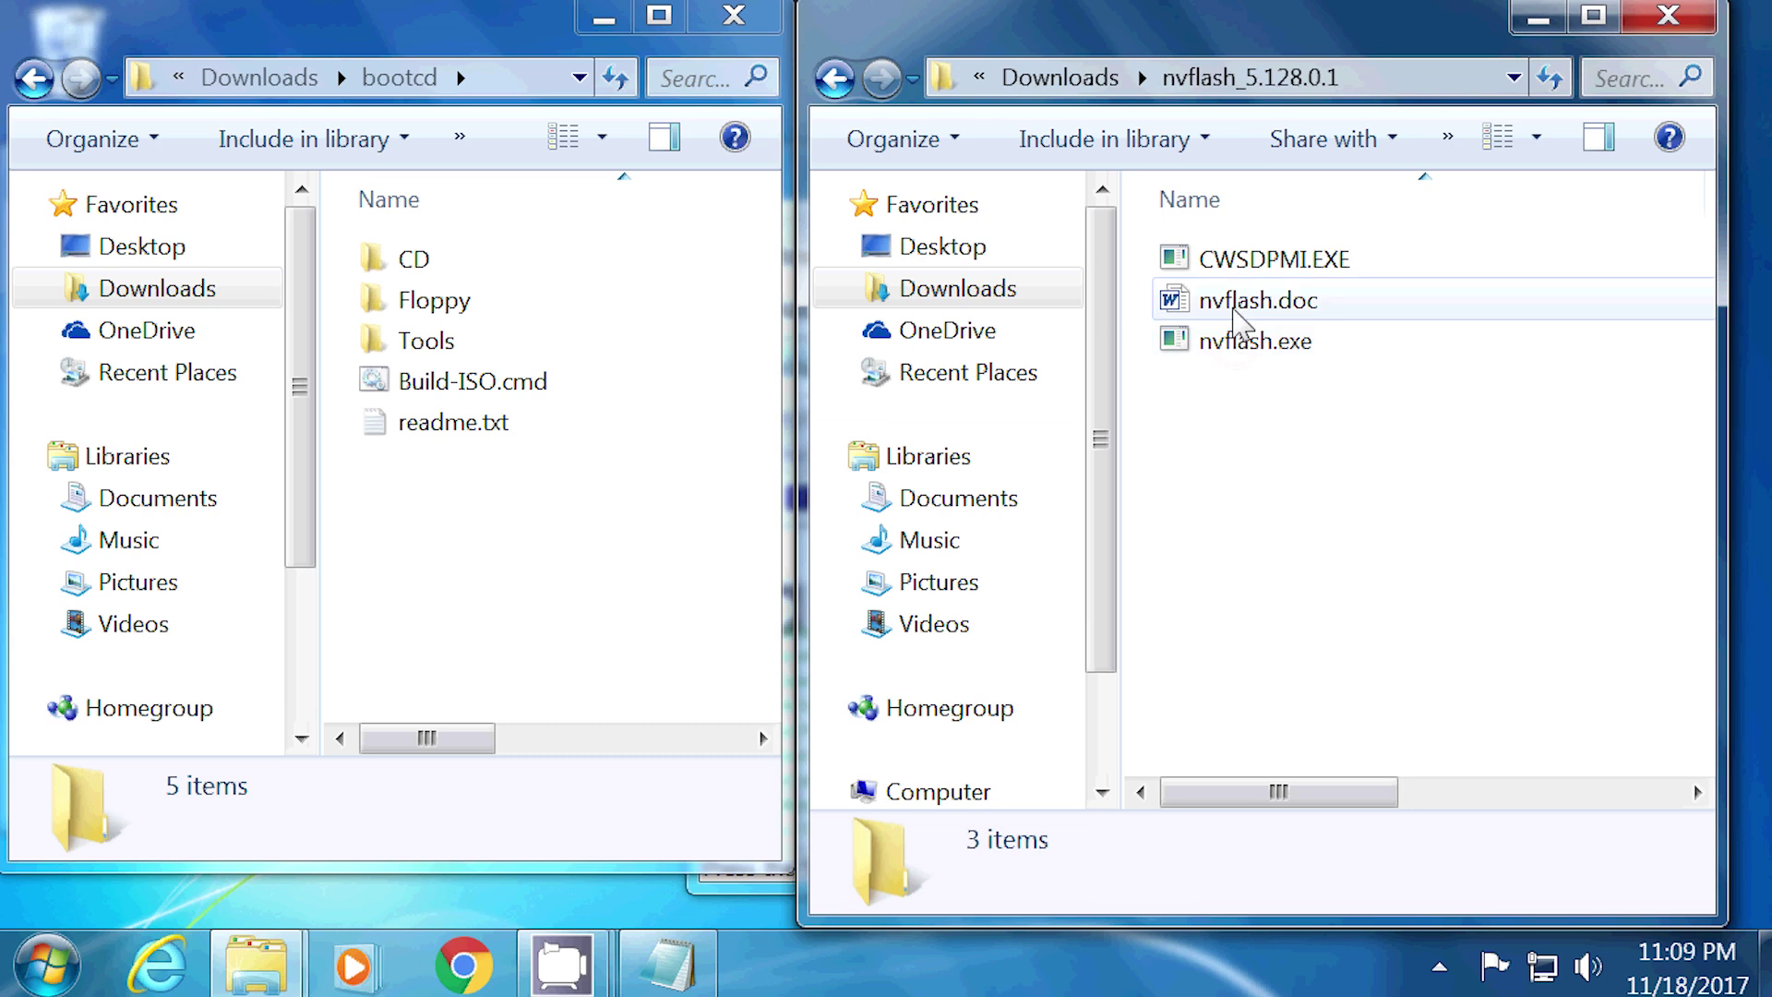
pyautogui.click(1260, 260)
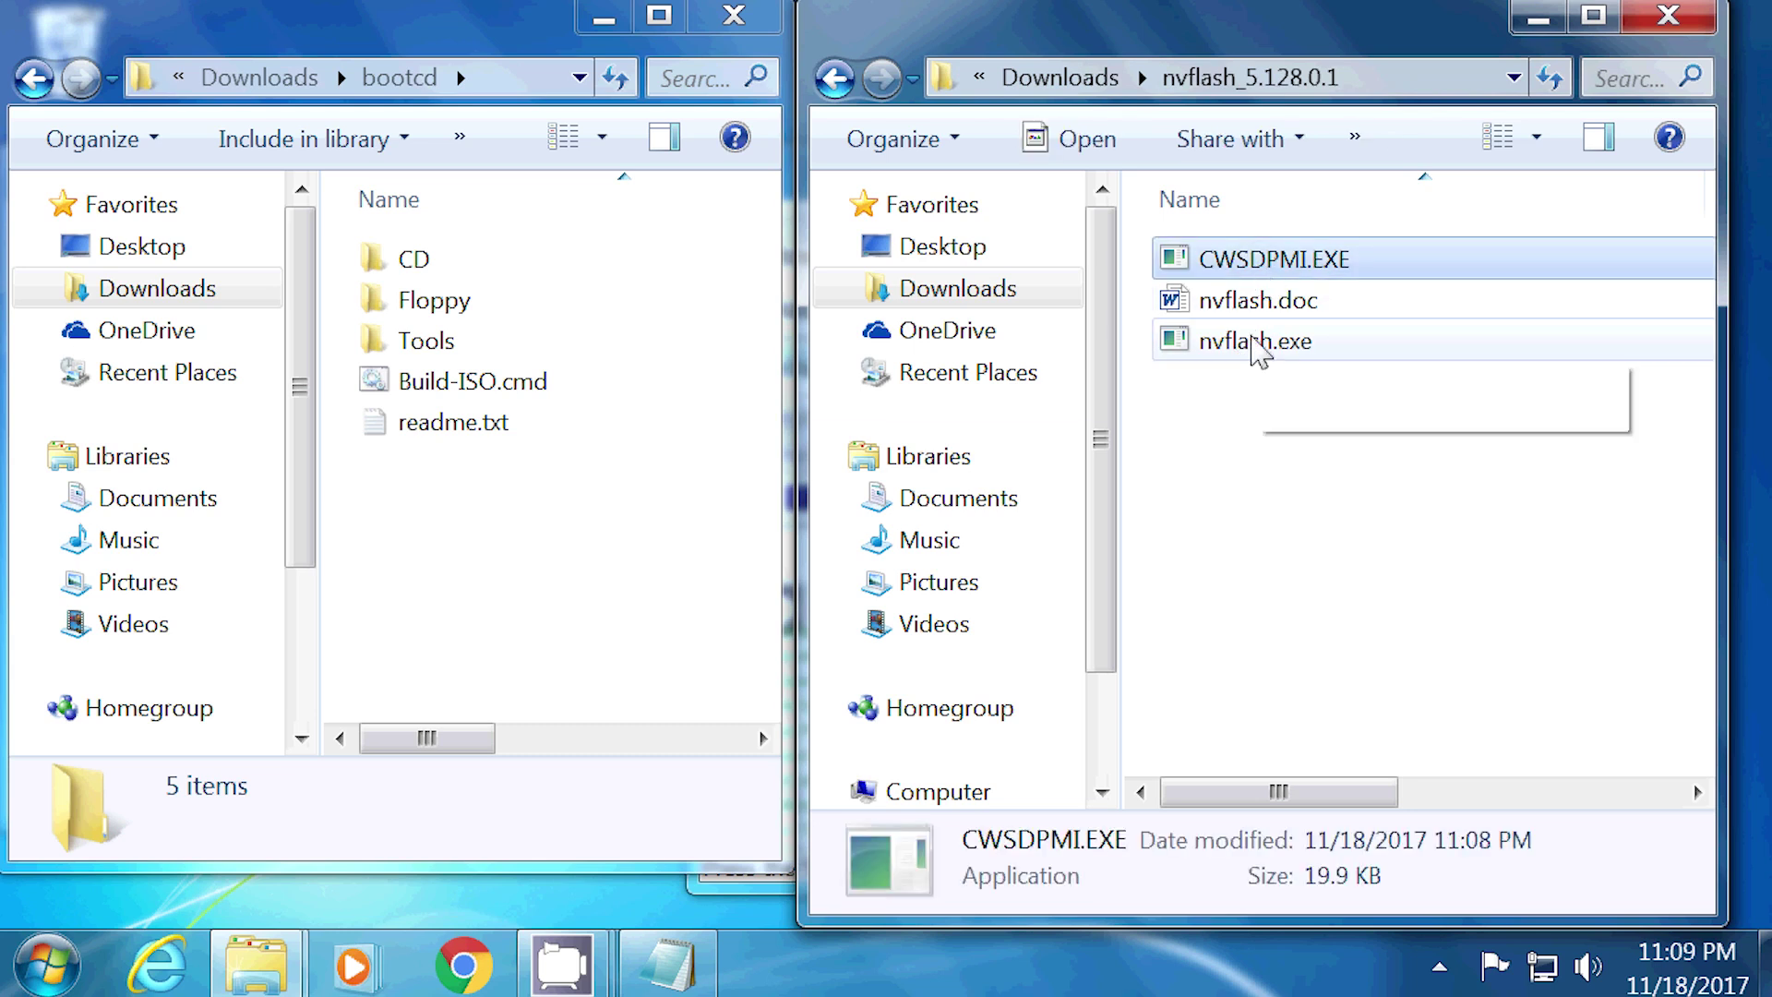
pyautogui.keyDown('ctrl'); pyautogui.click(1255, 346); pyautogui.keyUp('ctrl')
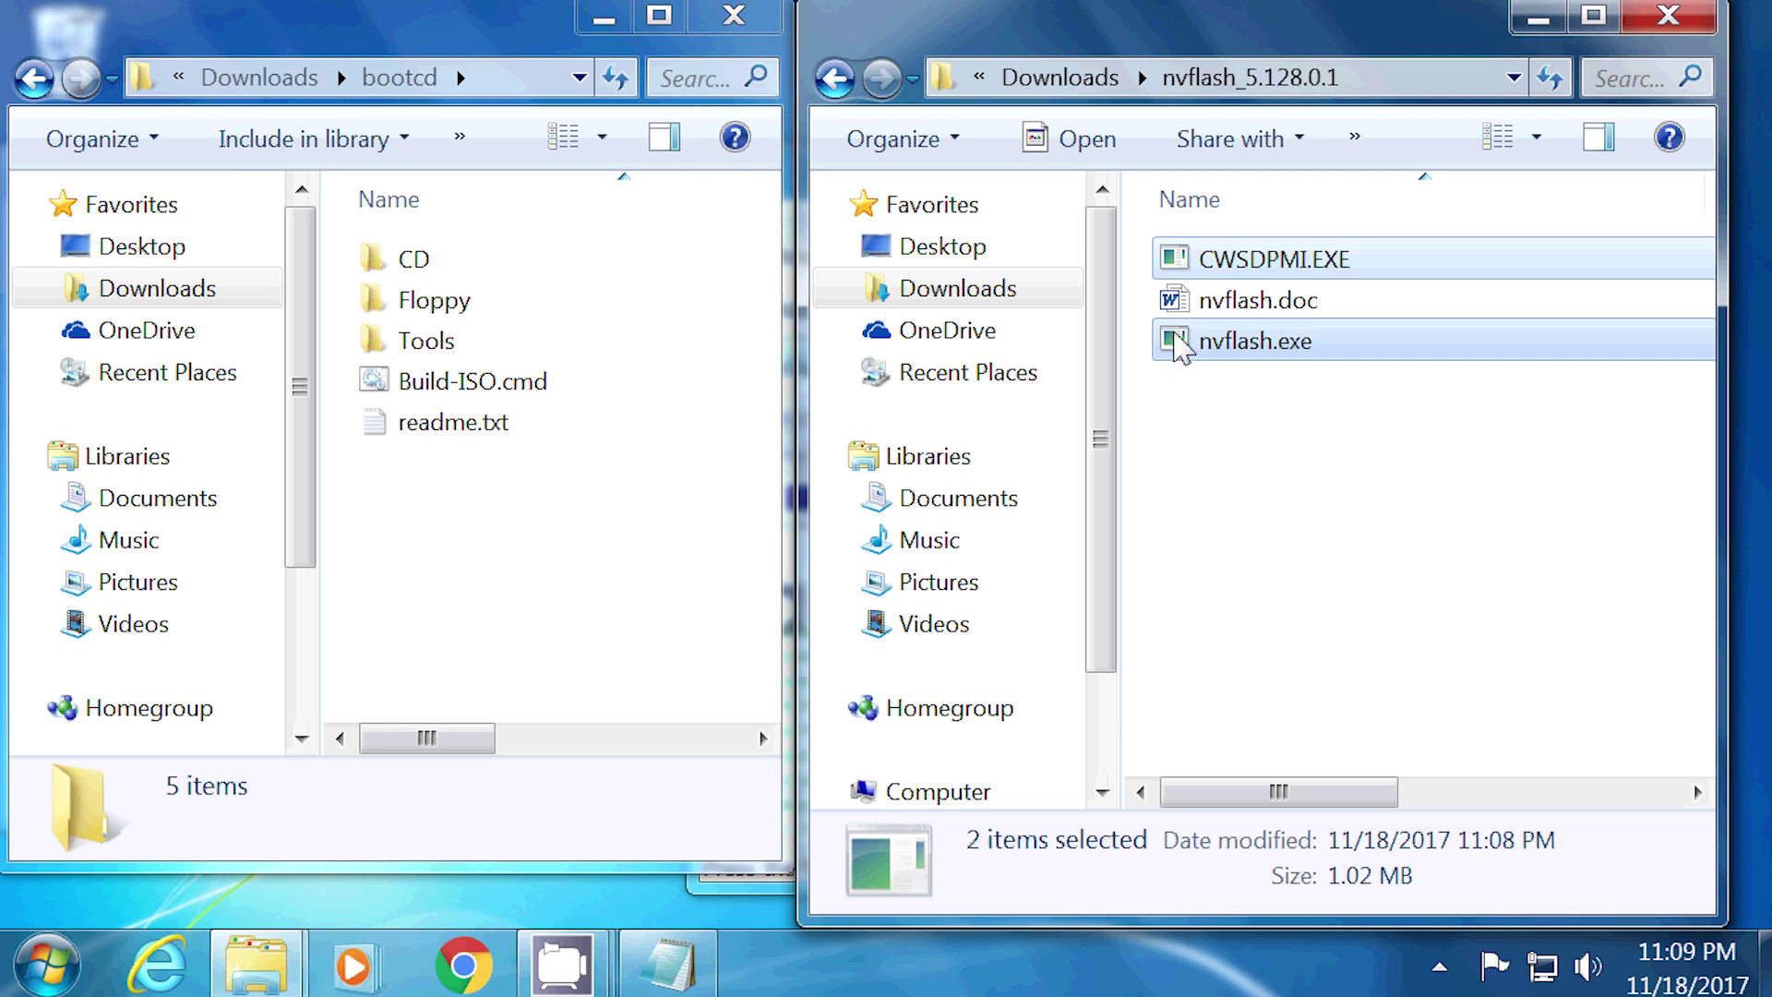
pyautogui.moveTo(1170, 341); pyautogui.dragTo(412, 300)
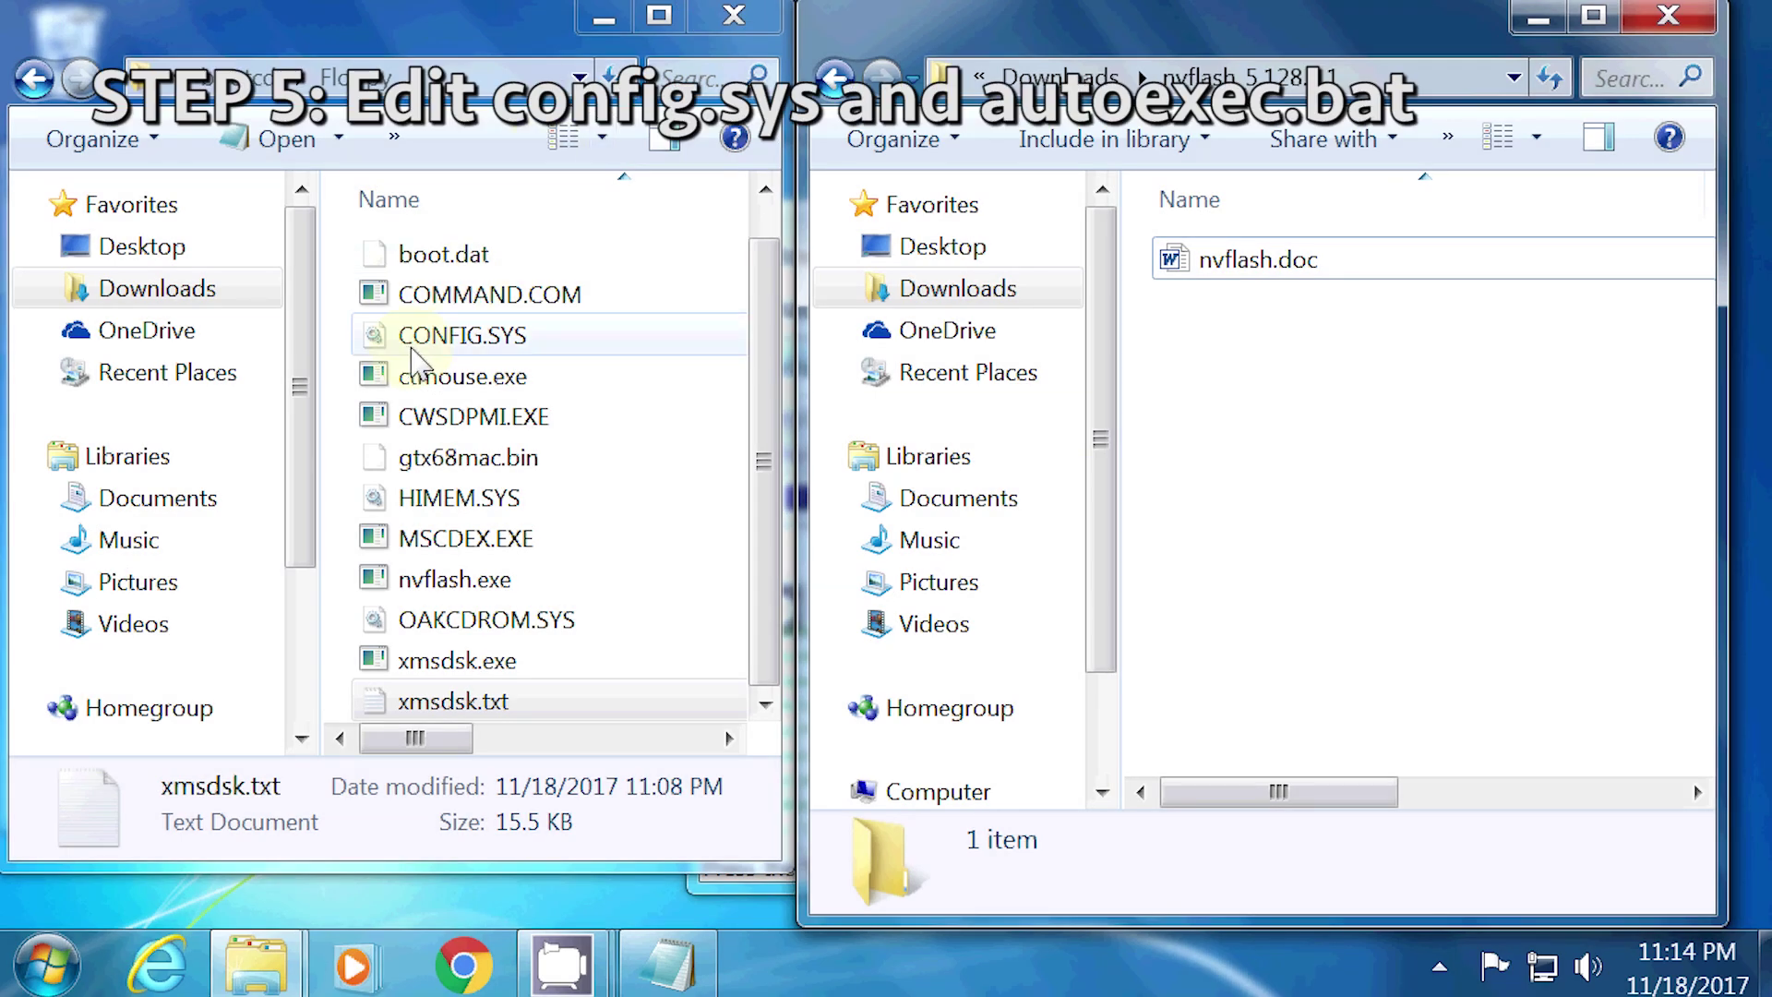
# - Open CONFIG.SYS from the Floppy folder in Notepad++ and delete everything except the LASTDRIVE=Z line
pyautogui.click(414, 361)
pyautogui.rightClick(415, 363)
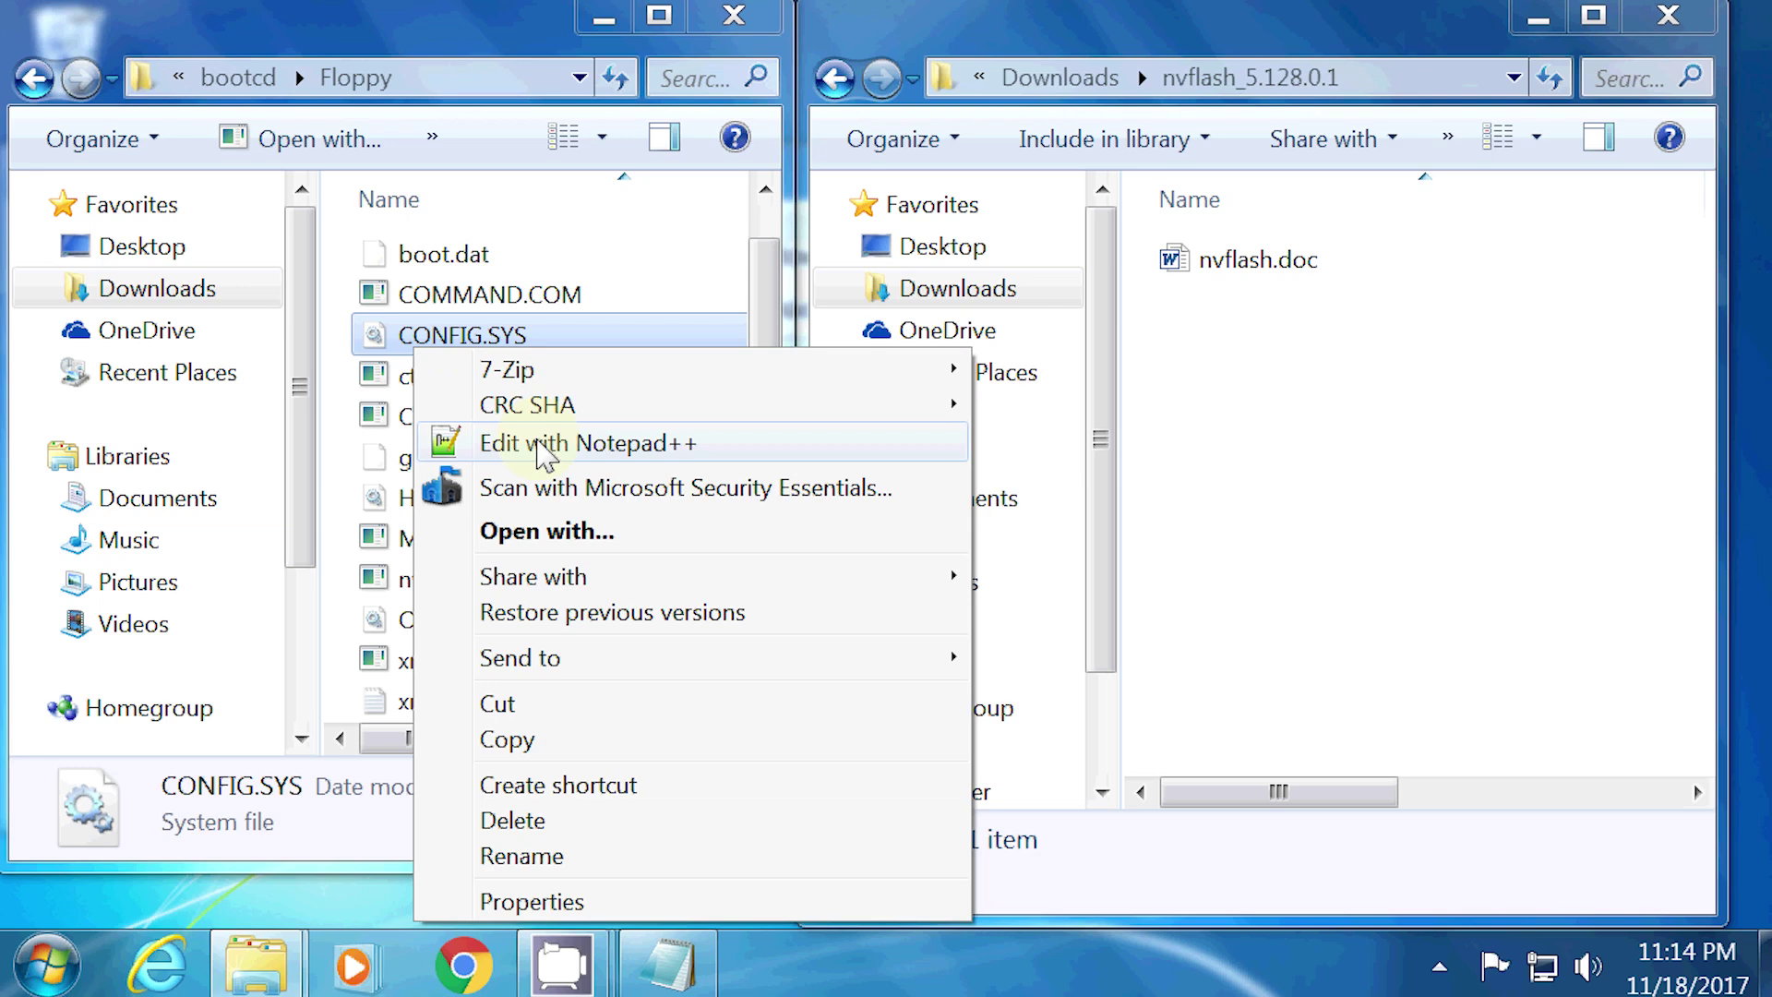
pyautogui.click(545, 452)
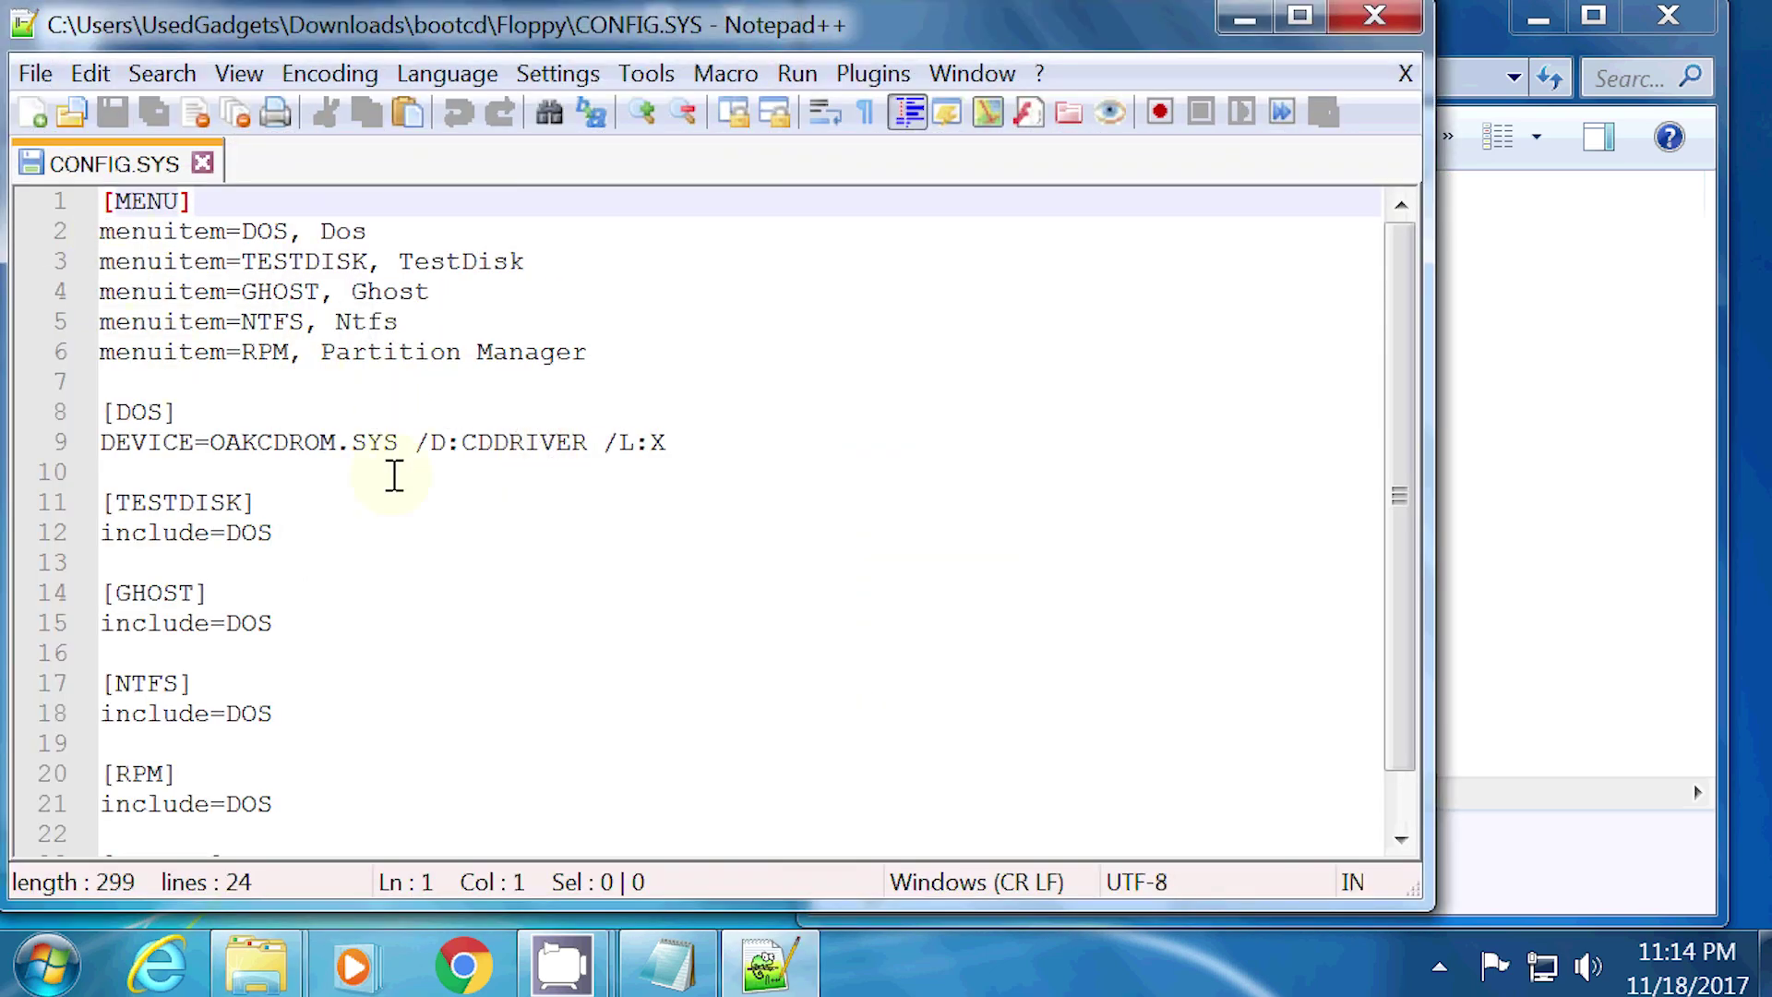
pyautogui.scroll(-1, 389, 540)
pyautogui.keyDown('shift'); pyautogui.click(247, 803); pyautogui.keyUp('shift')
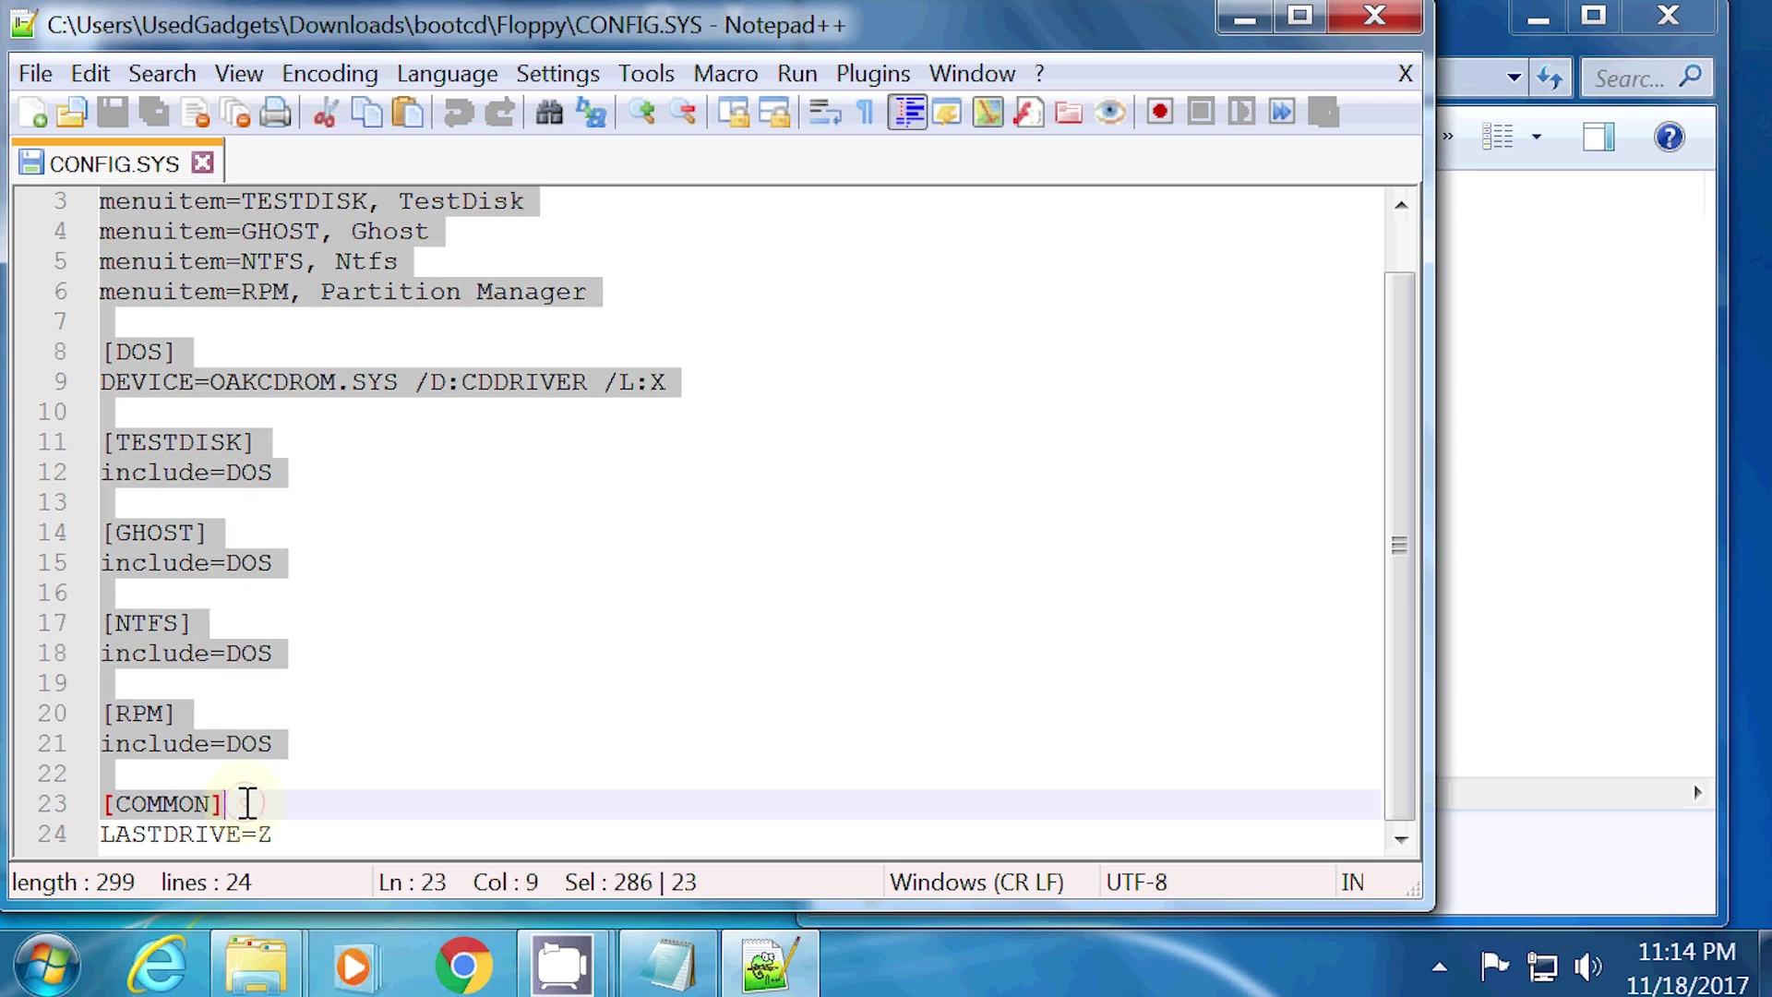
pyautogui.press('Delete')
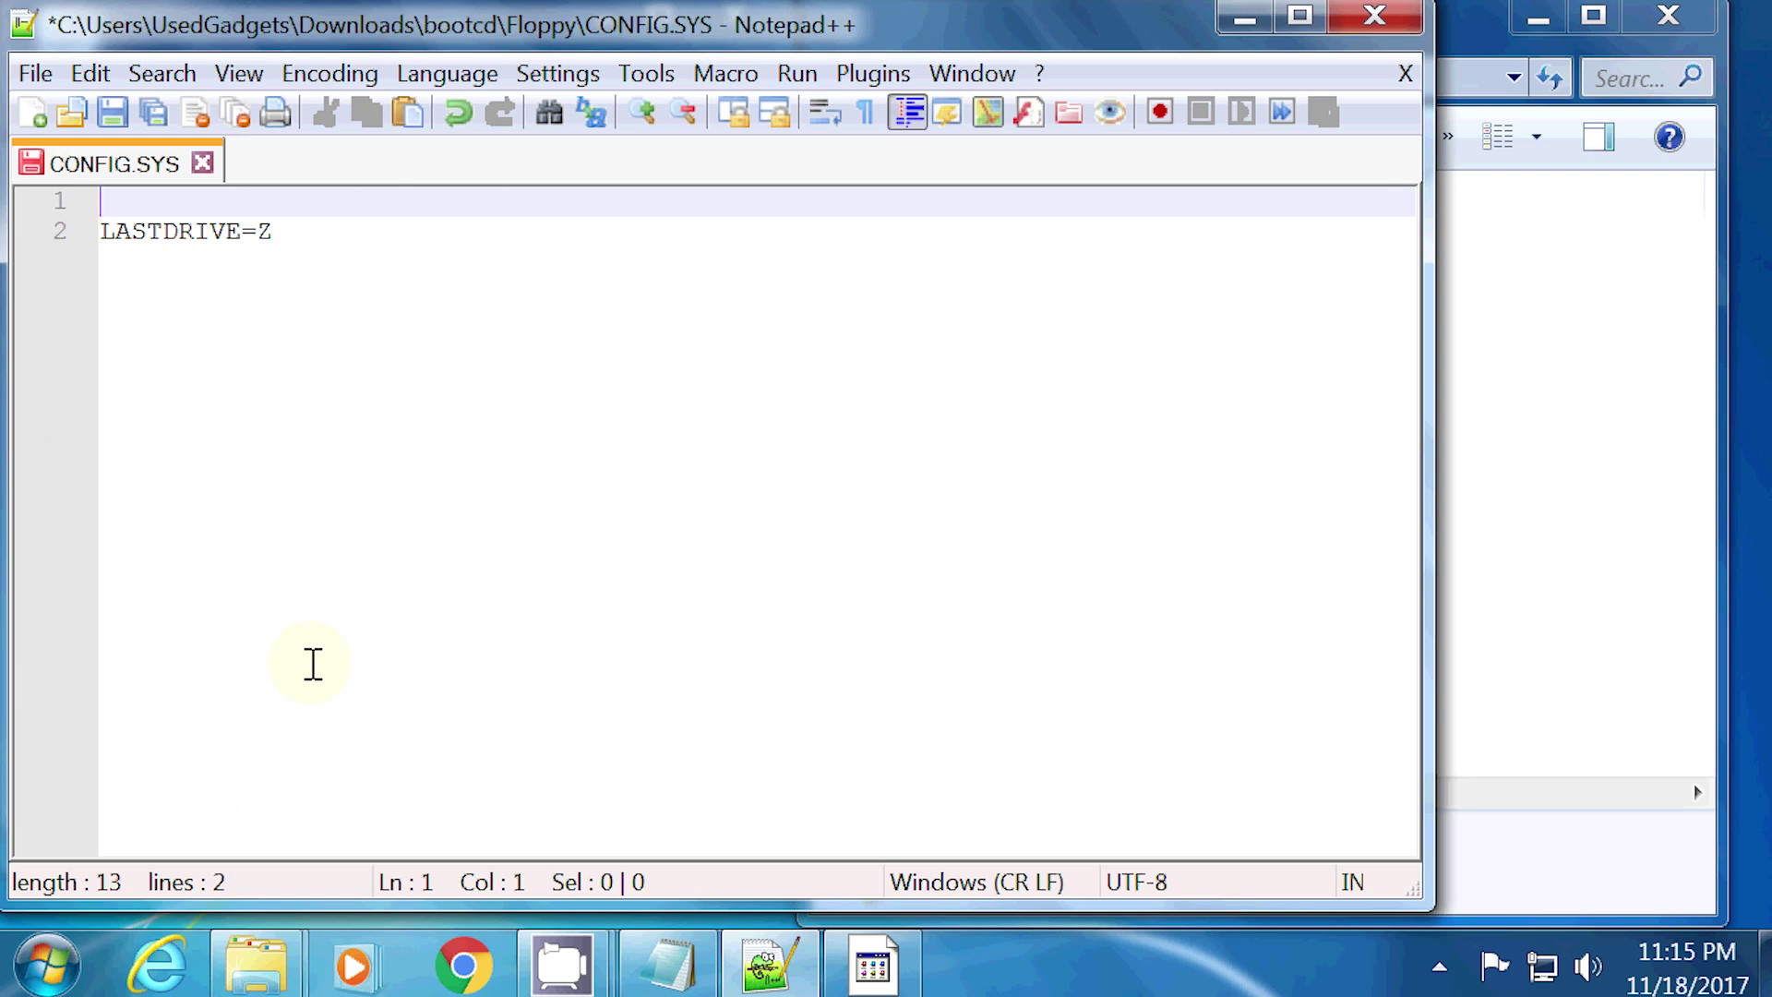
pyautogui.press('Delete')
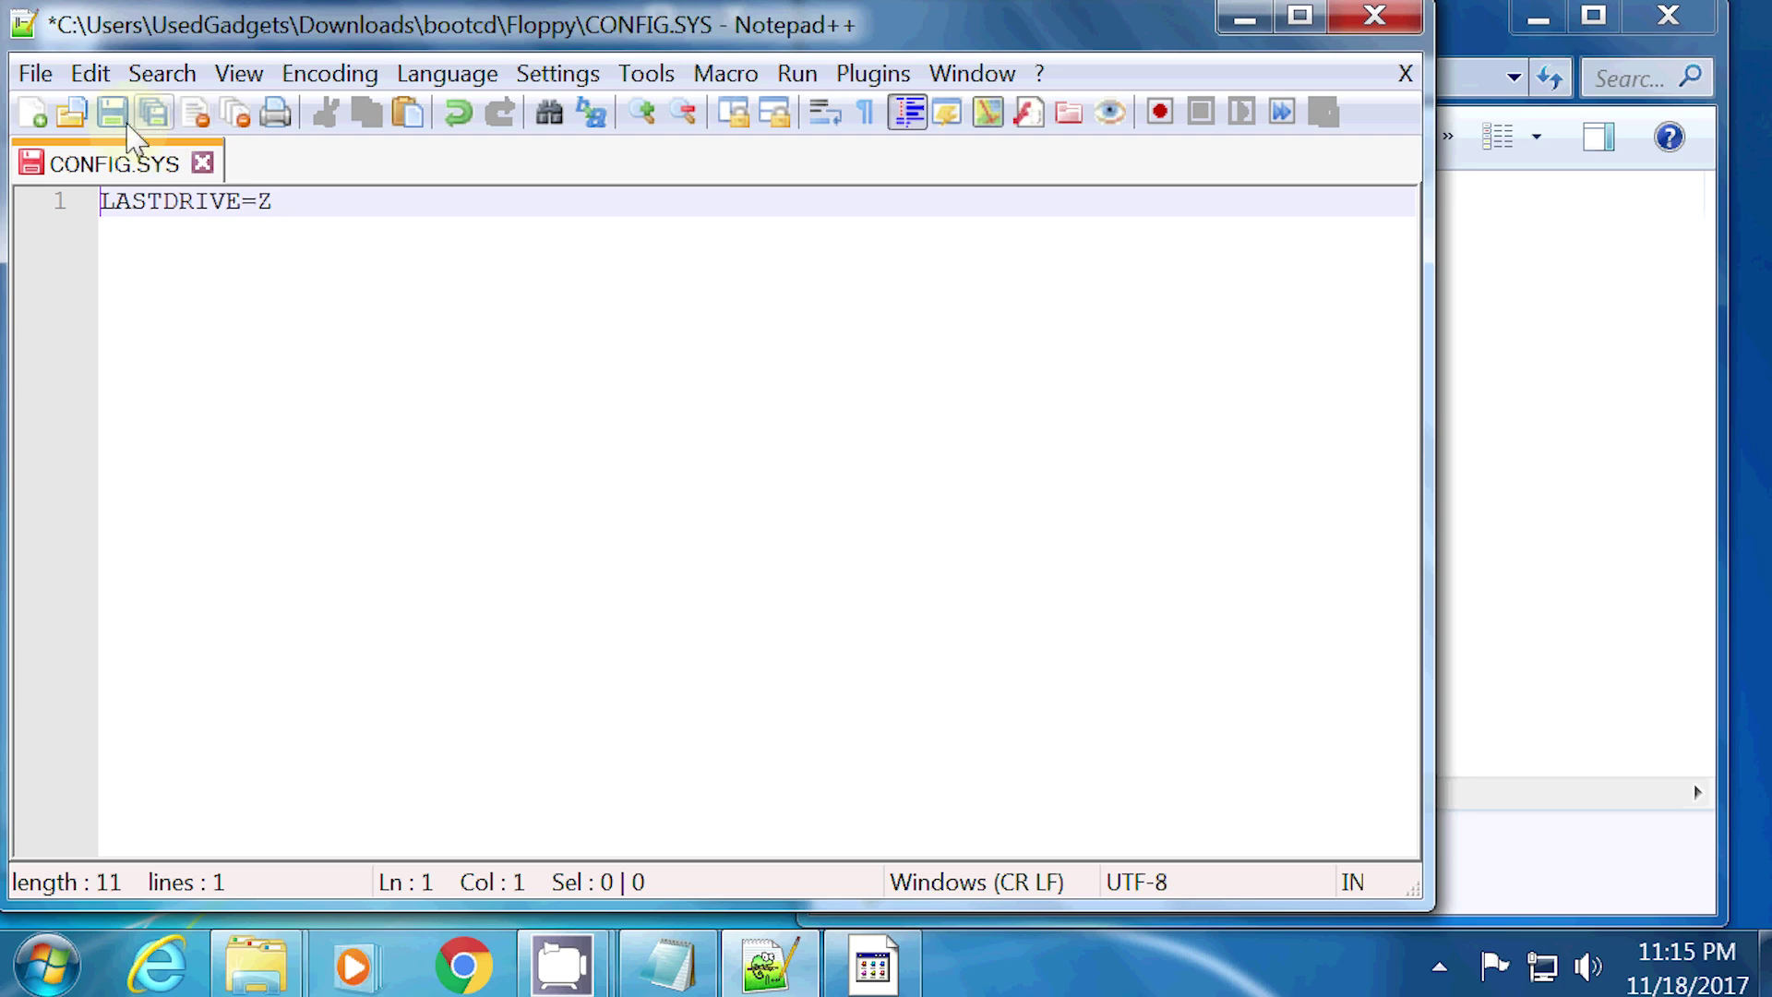
# - Save CONFIG.SYS, close Notepad++ and dismiss its update offer
pyautogui.click(112, 112)
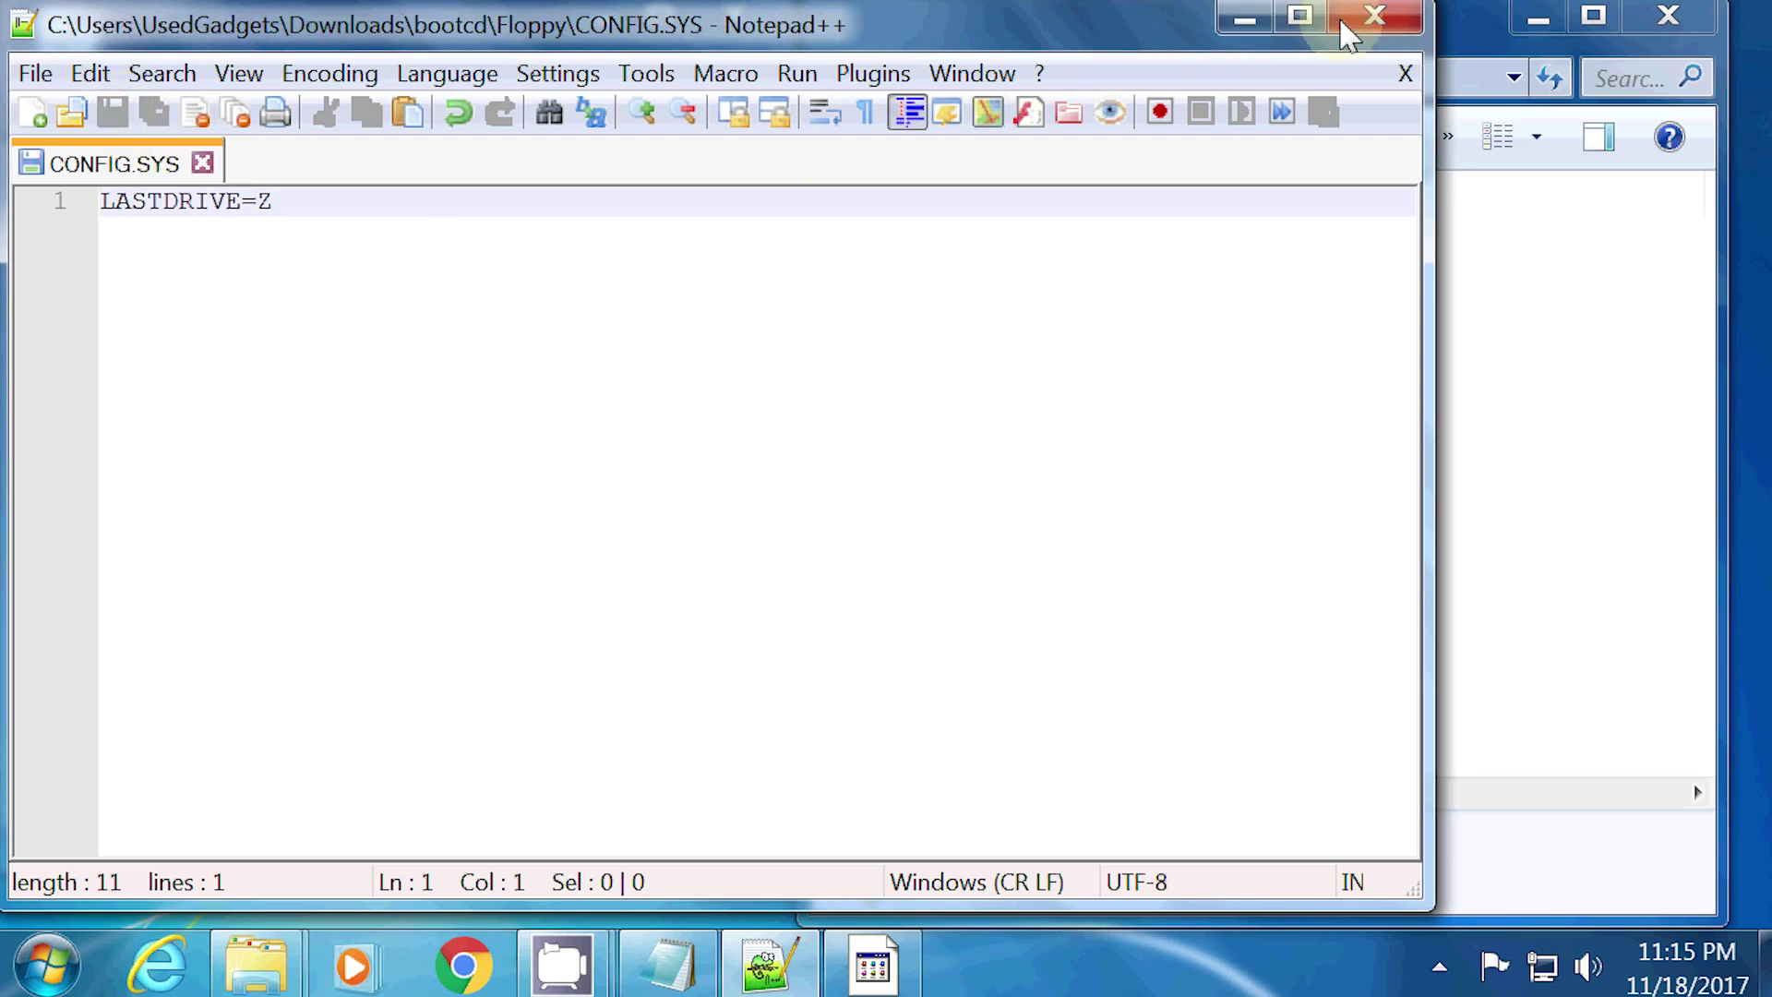
pyautogui.click(1375, 16)
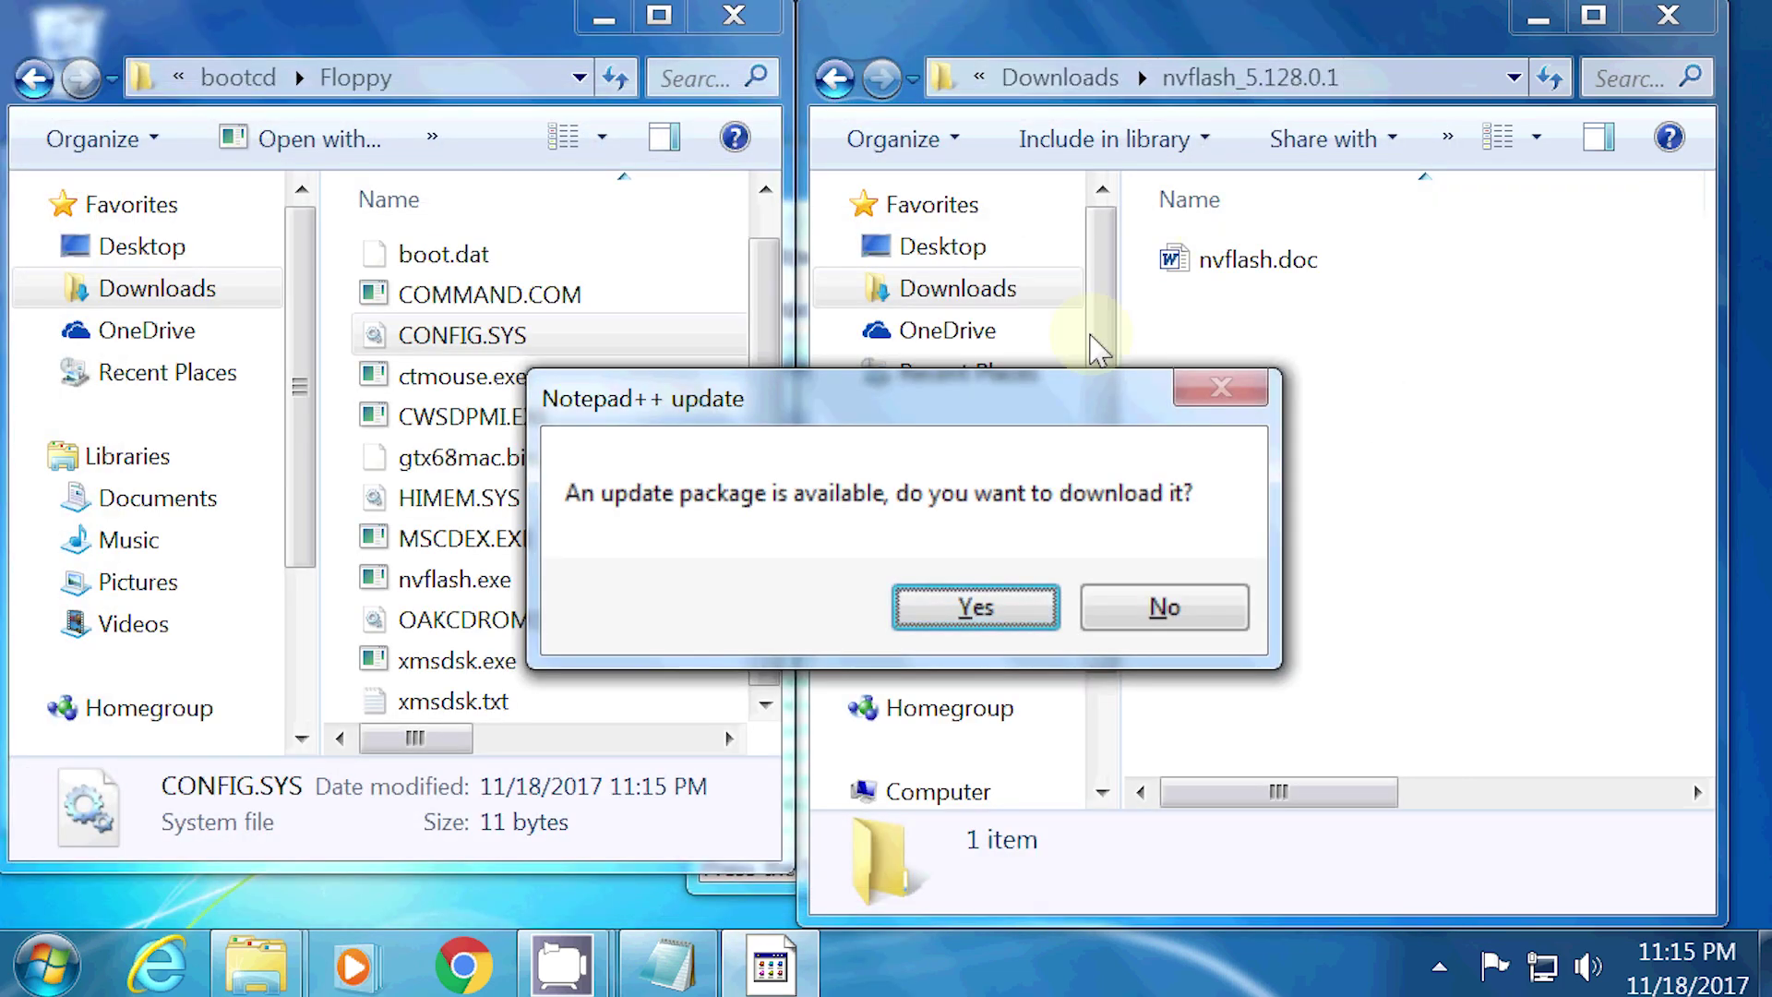
pyautogui.click(764, 406)
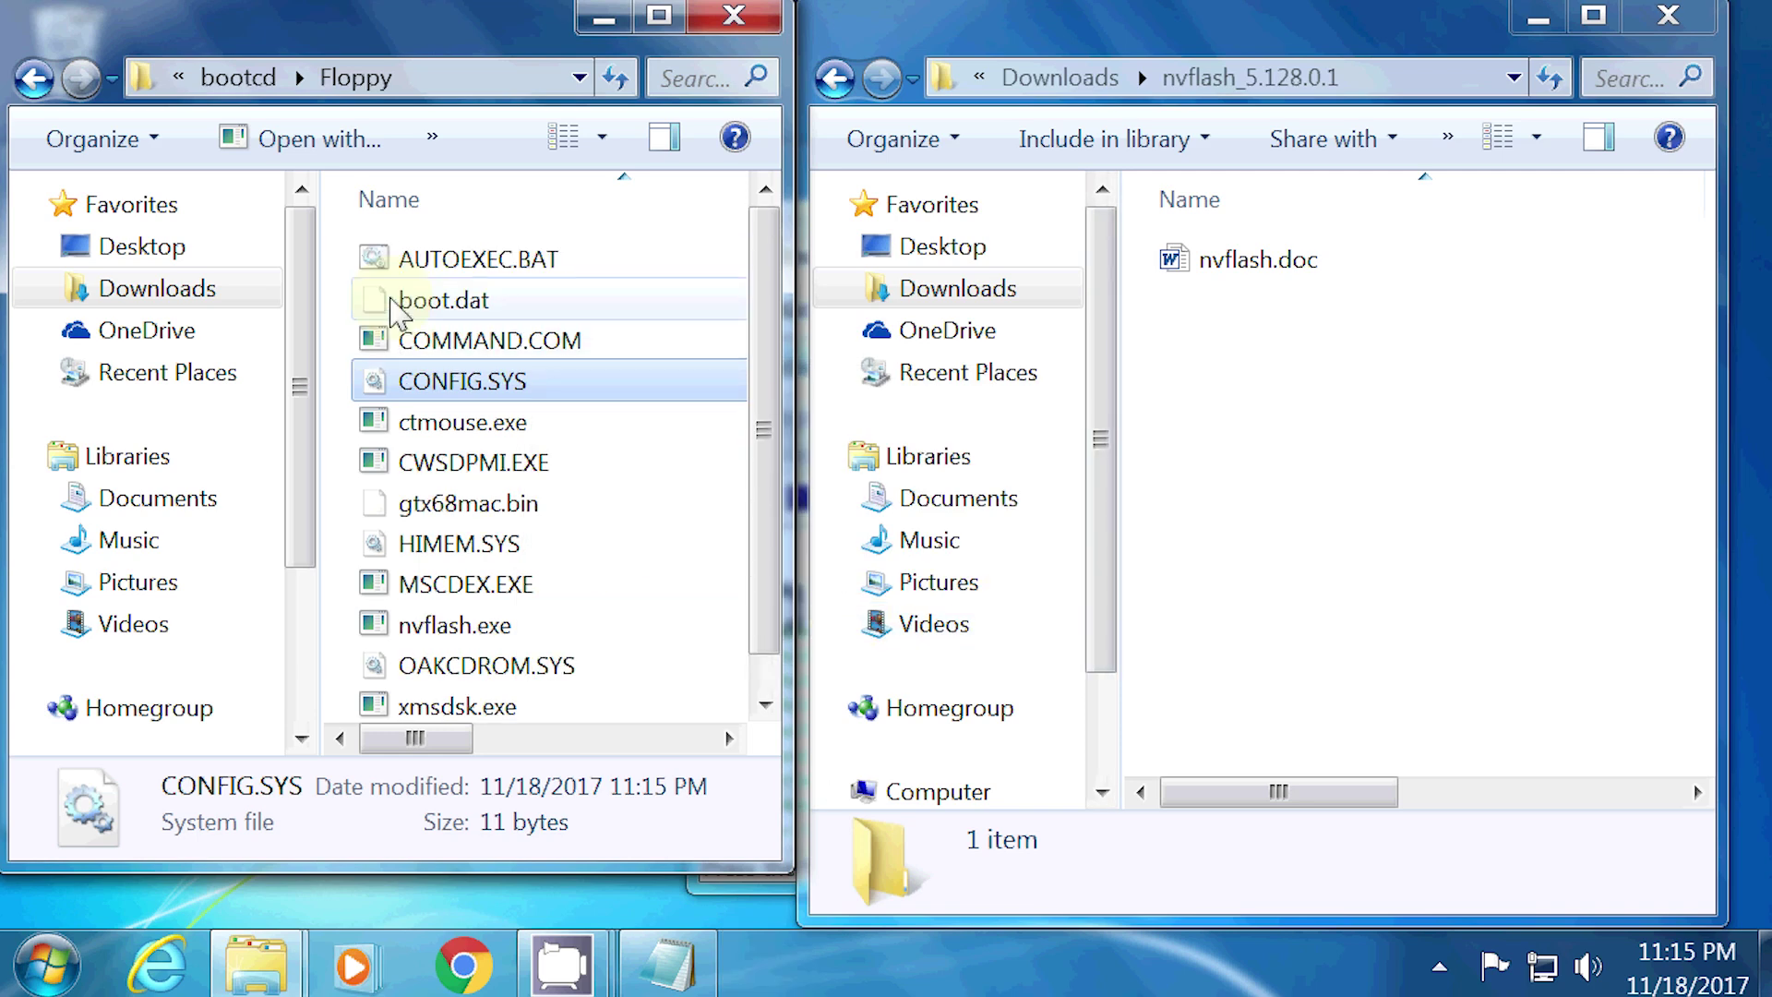
# - Open AUTOEXEC.BAT from the Floppy folder in Notepad++ and delete its MSCDEX.EXE, XMSDSK.EXE and CTMOUSE.EXE lines
pyautogui.rightClick(431, 253)
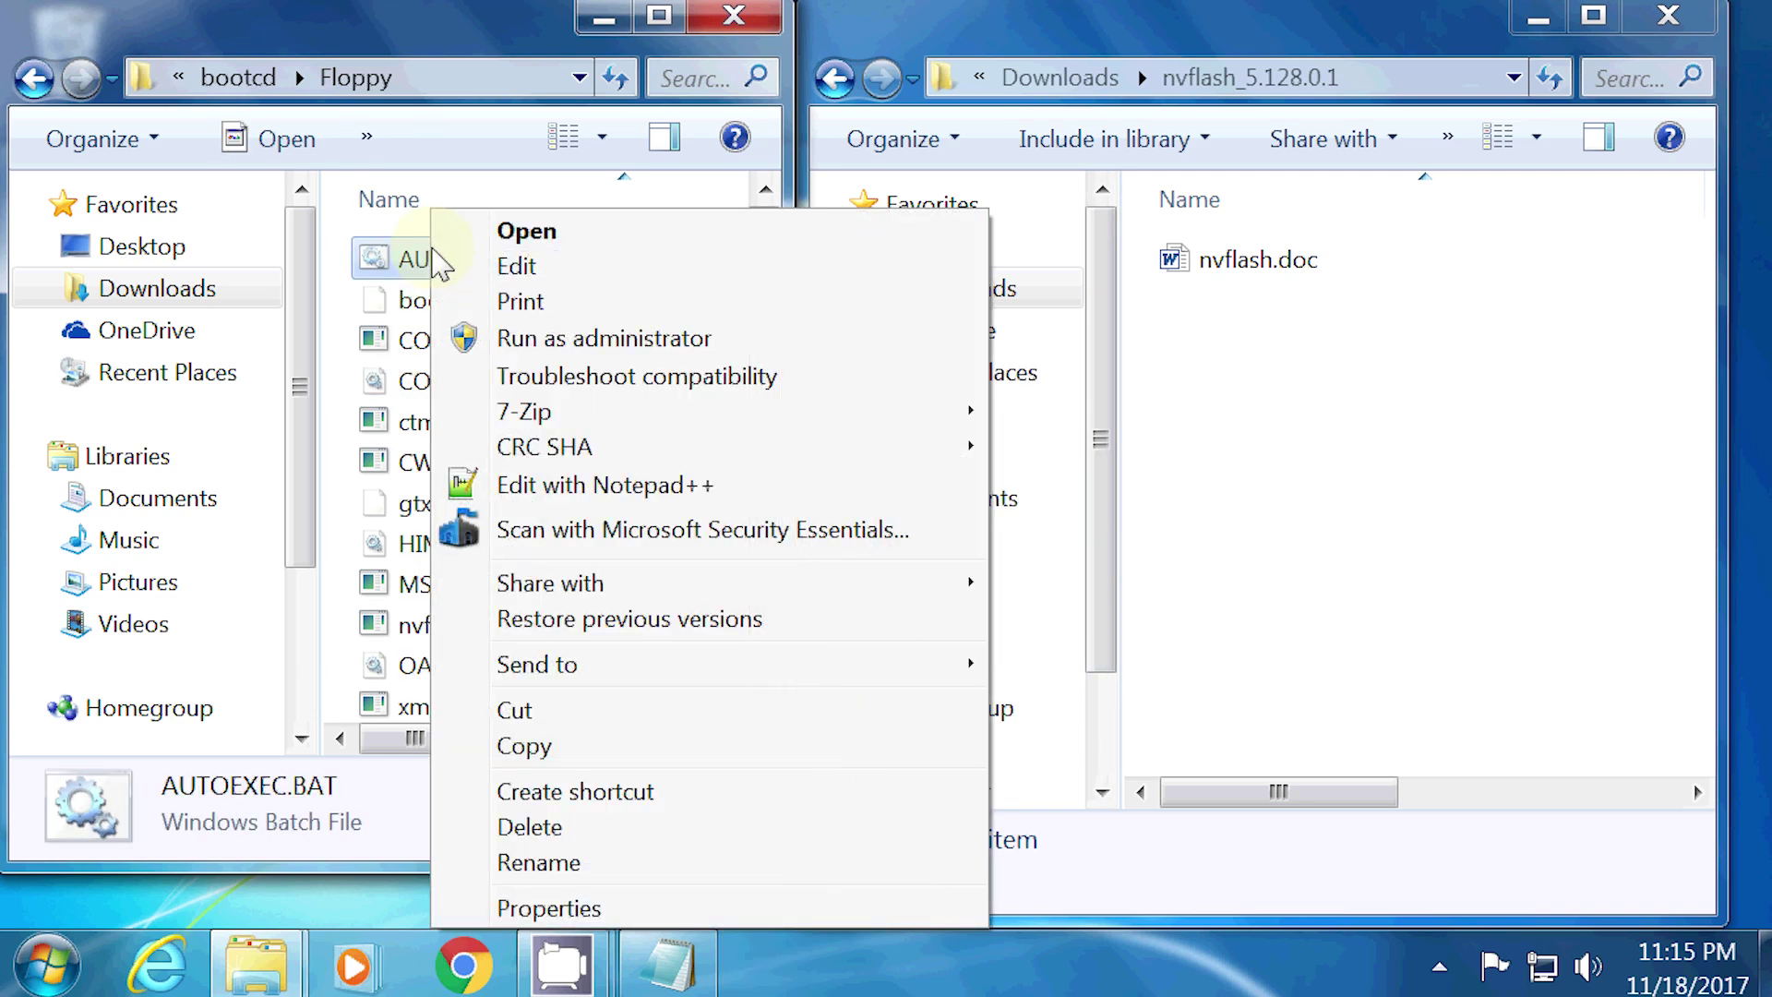
pyautogui.click(543, 489)
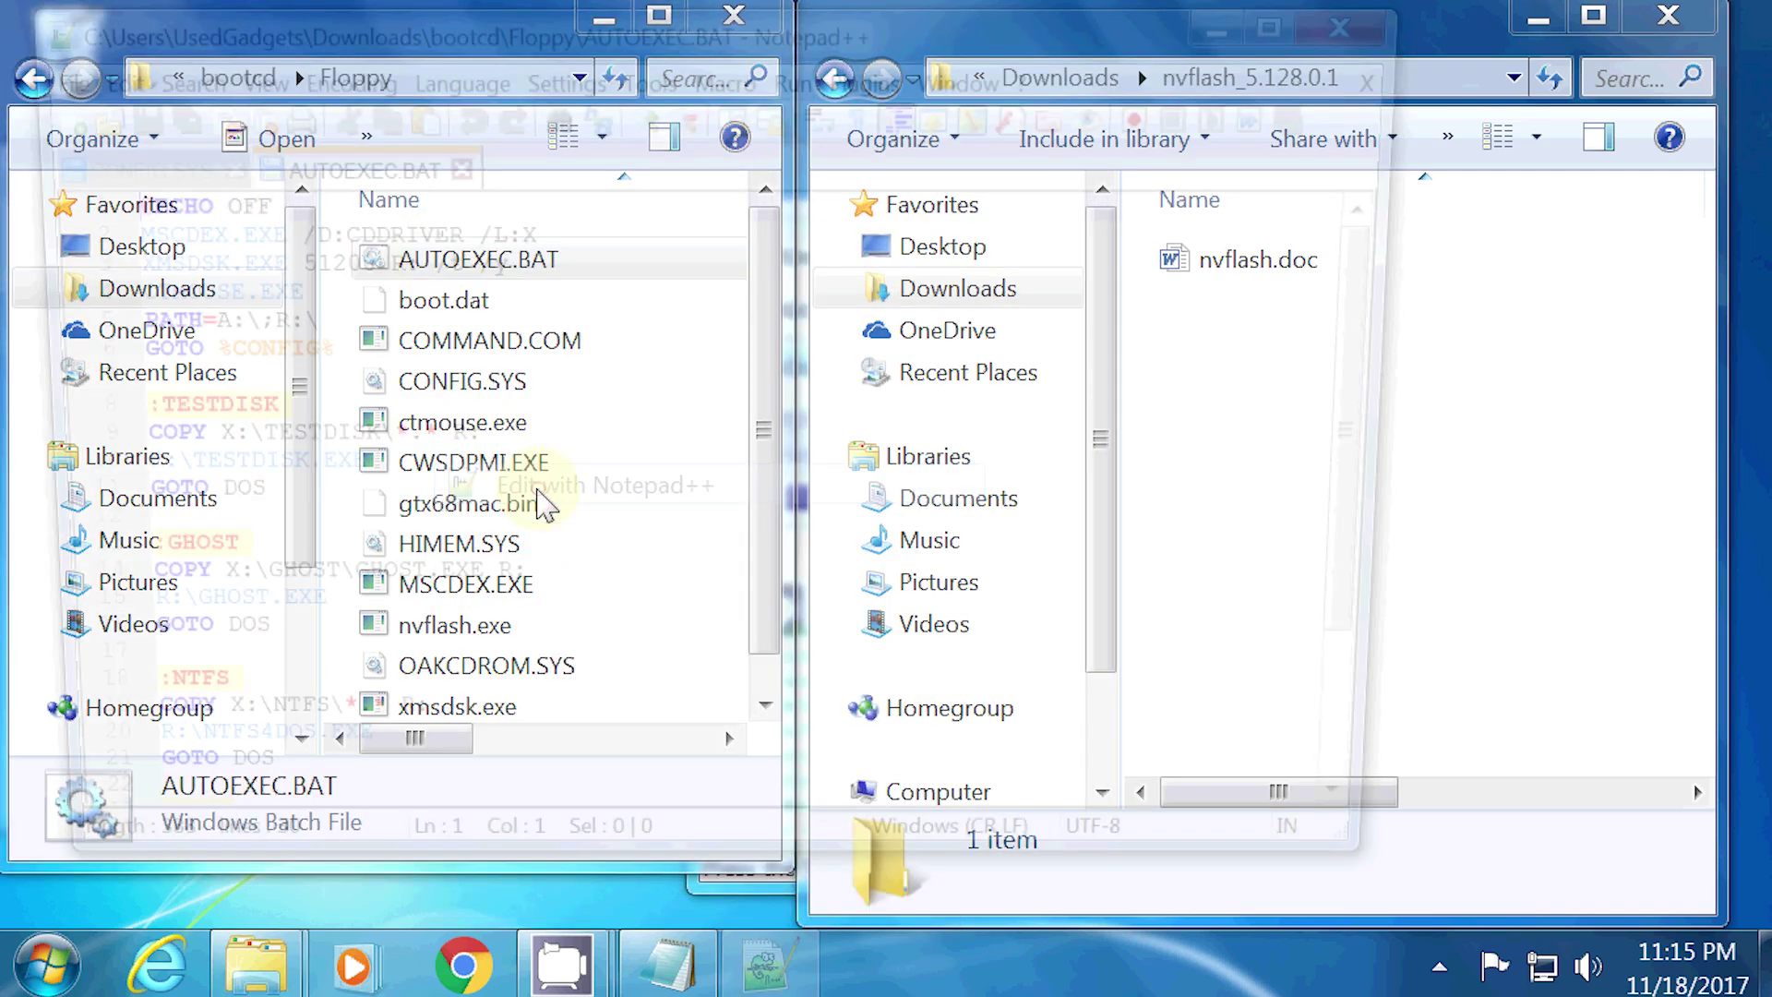
pyautogui.moveTo(100, 231); pyautogui.dragTo(303, 291)
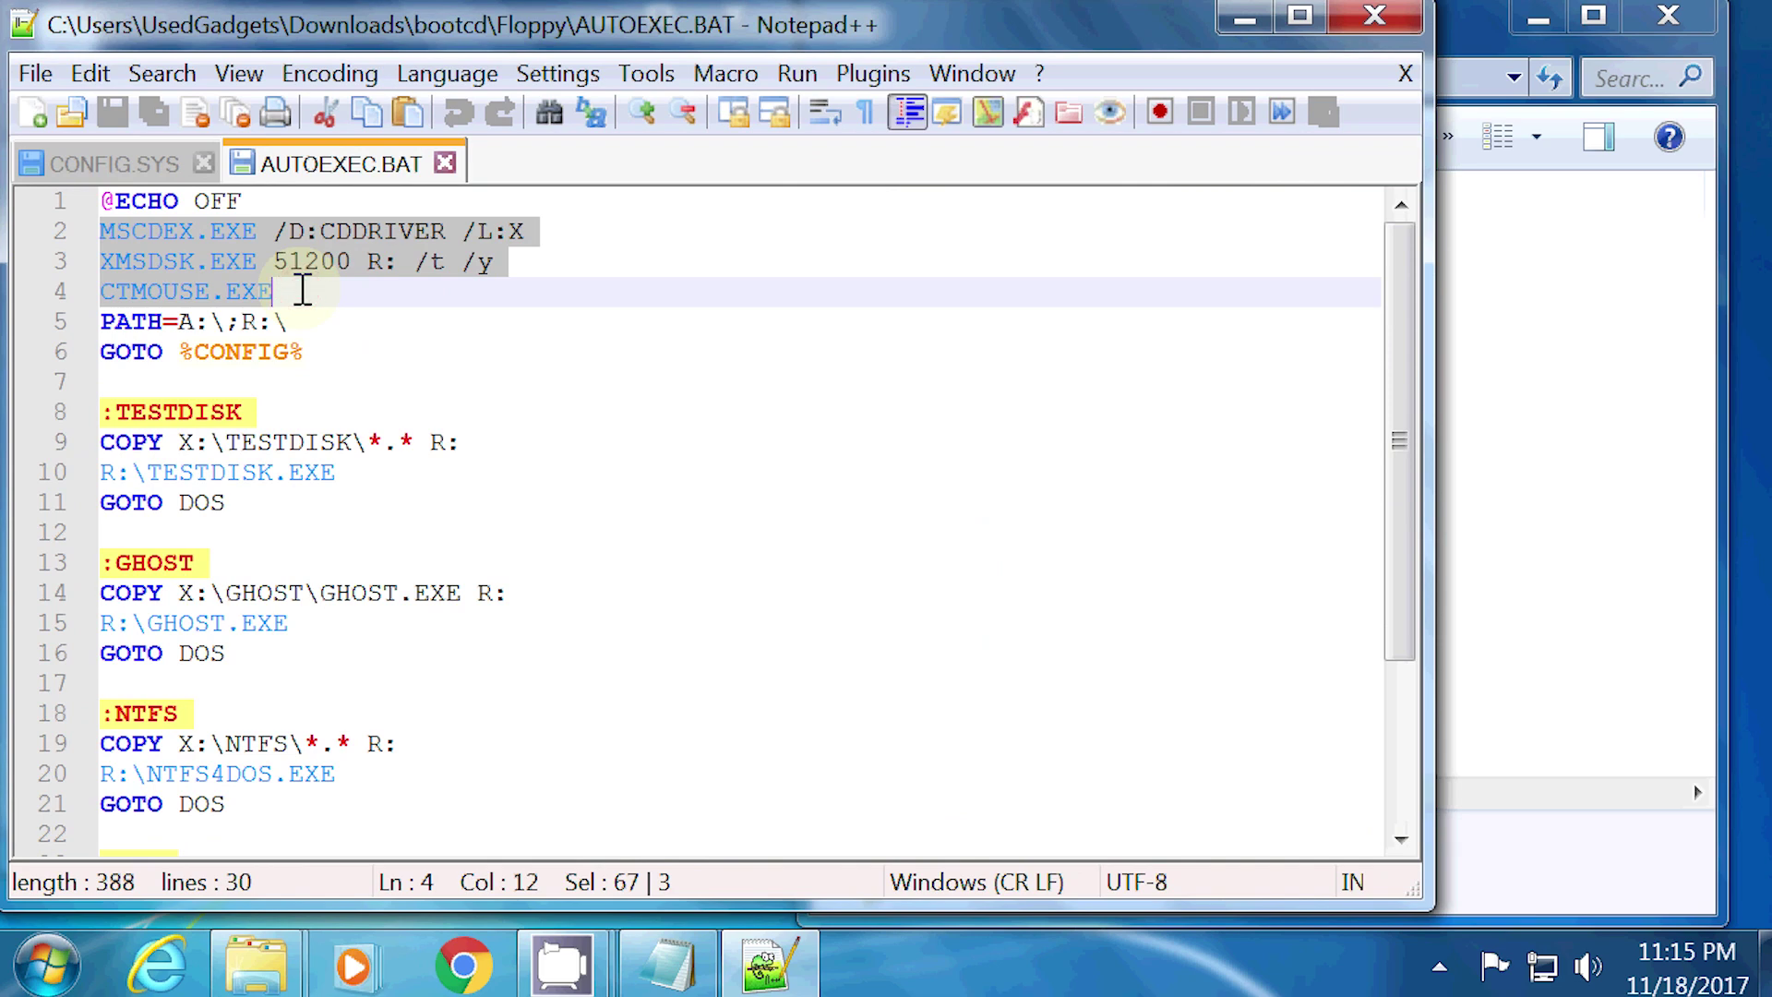
pyautogui.press('Delete')
pyautogui.press('Delete')
# - Shorten the PATH line in AUTOEXEC.BAT to PATH=A:\ by removing the R: entry
pyautogui.click(314, 237)
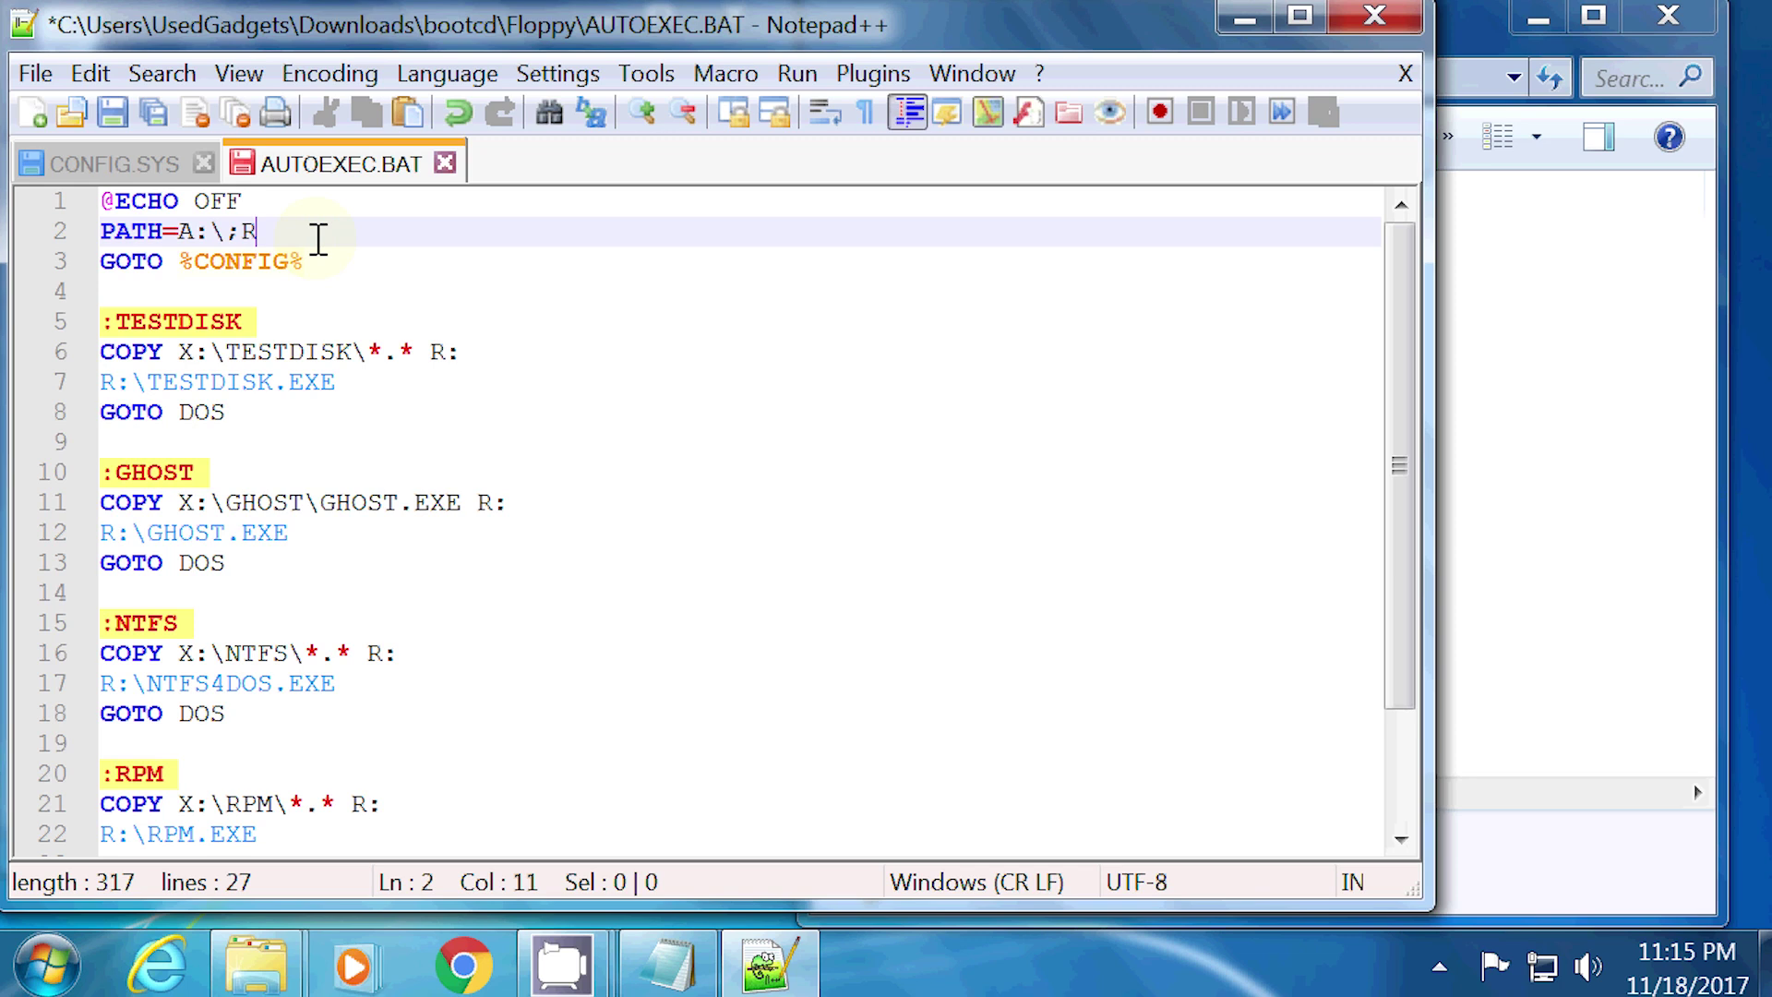
pyautogui.press('BackSpace')
pyautogui.press('BackSpace')
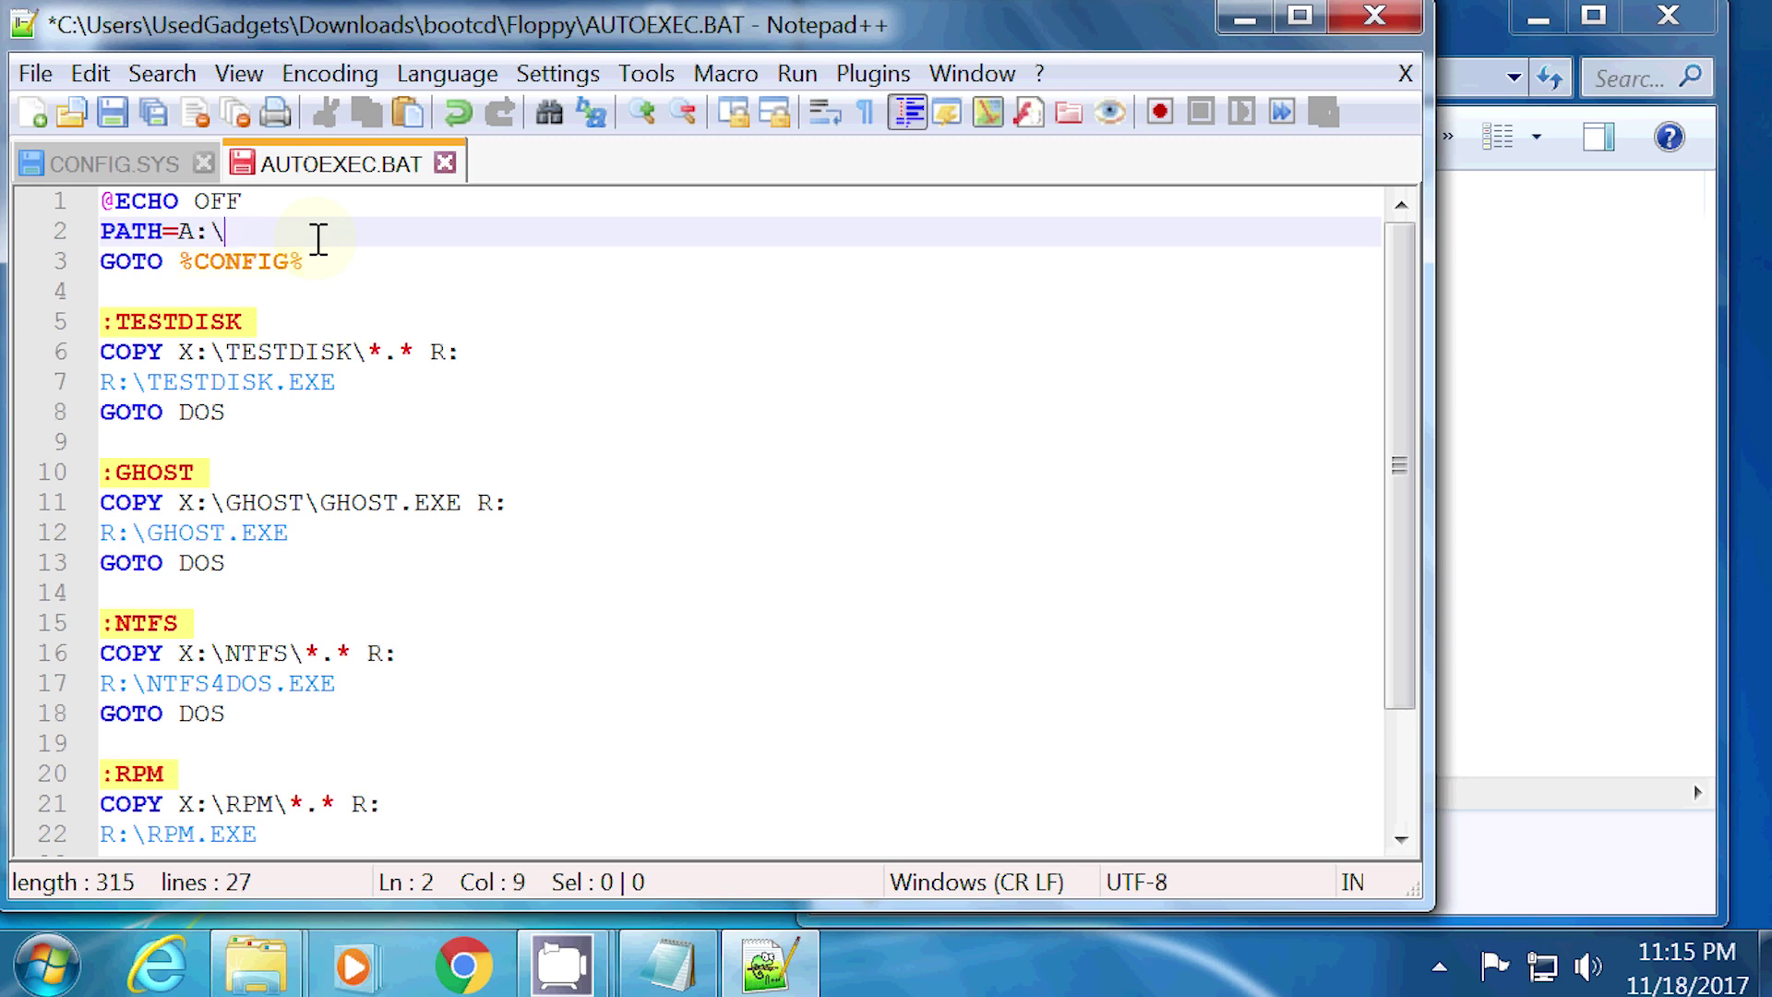
# - Add the line "ECHO HINT: nvflash -5 -6 gtx68mac.rom" below the PATH line in AUTOEXEC.BAT
pyautogui.press('Return')
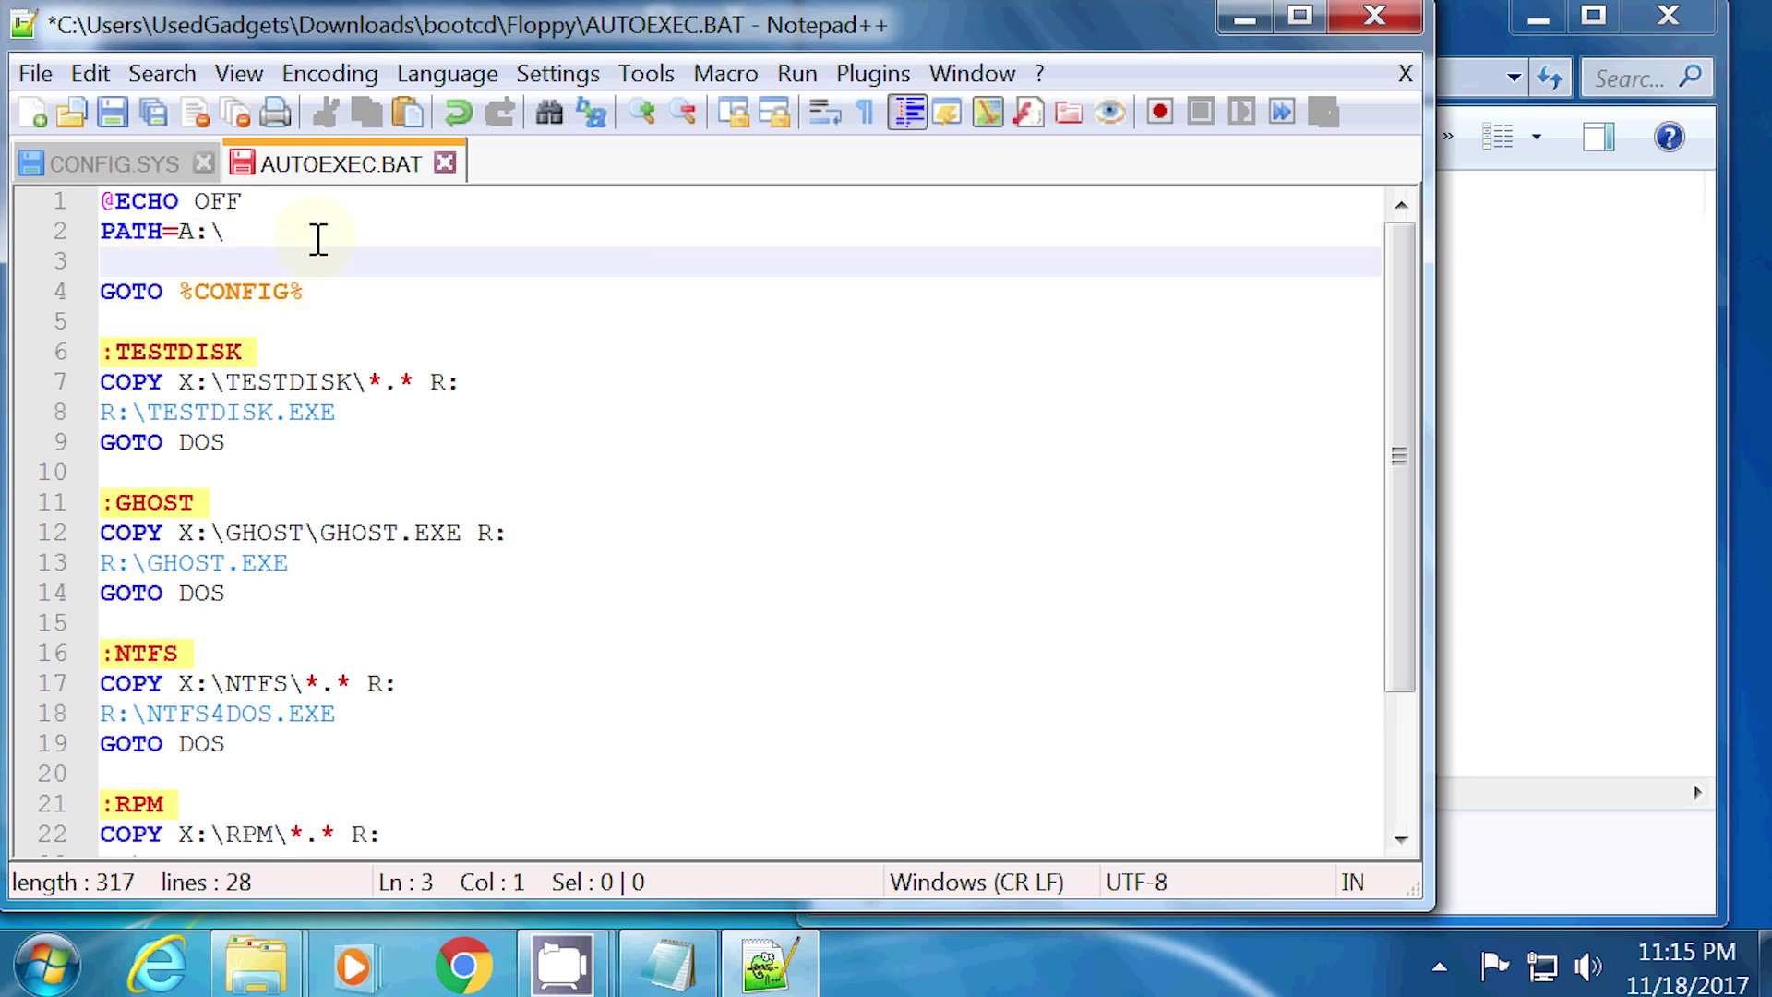
pyautogui.write('ECHO HIT;')
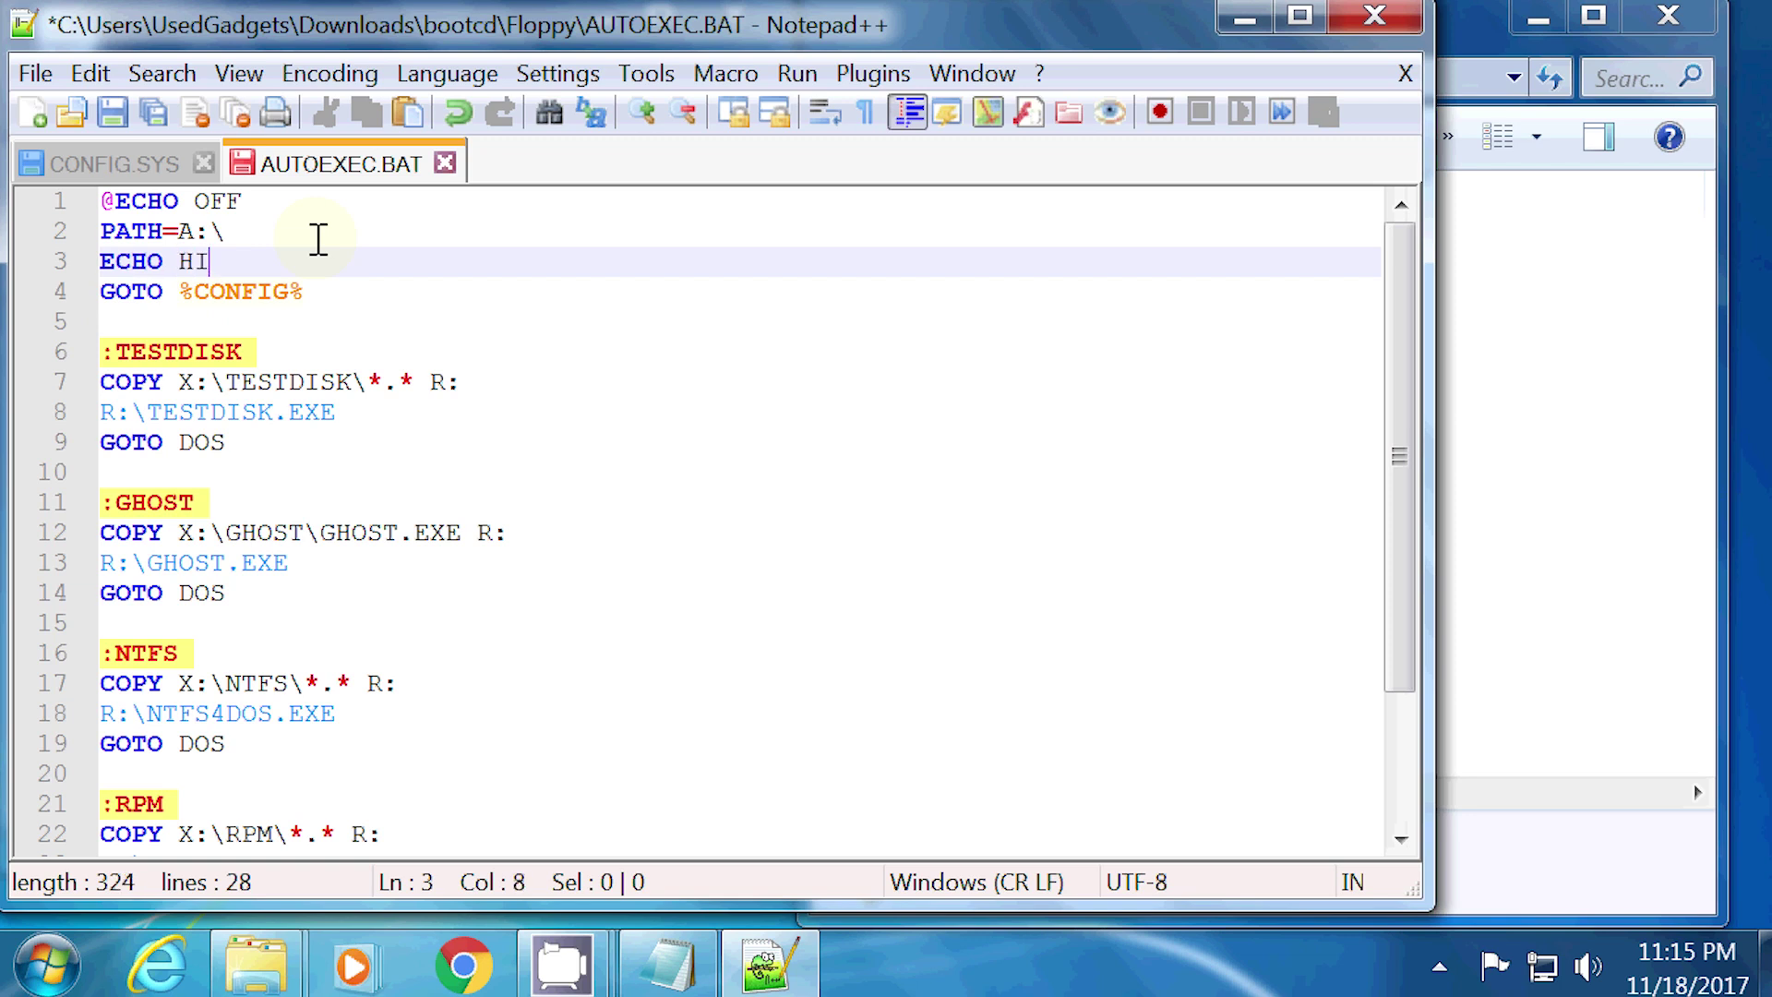
pyautogui.press('BackSpace')
pyautogui.press('BackSpace')
pyautogui.press('BackSpace')
pyautogui.write('NT')
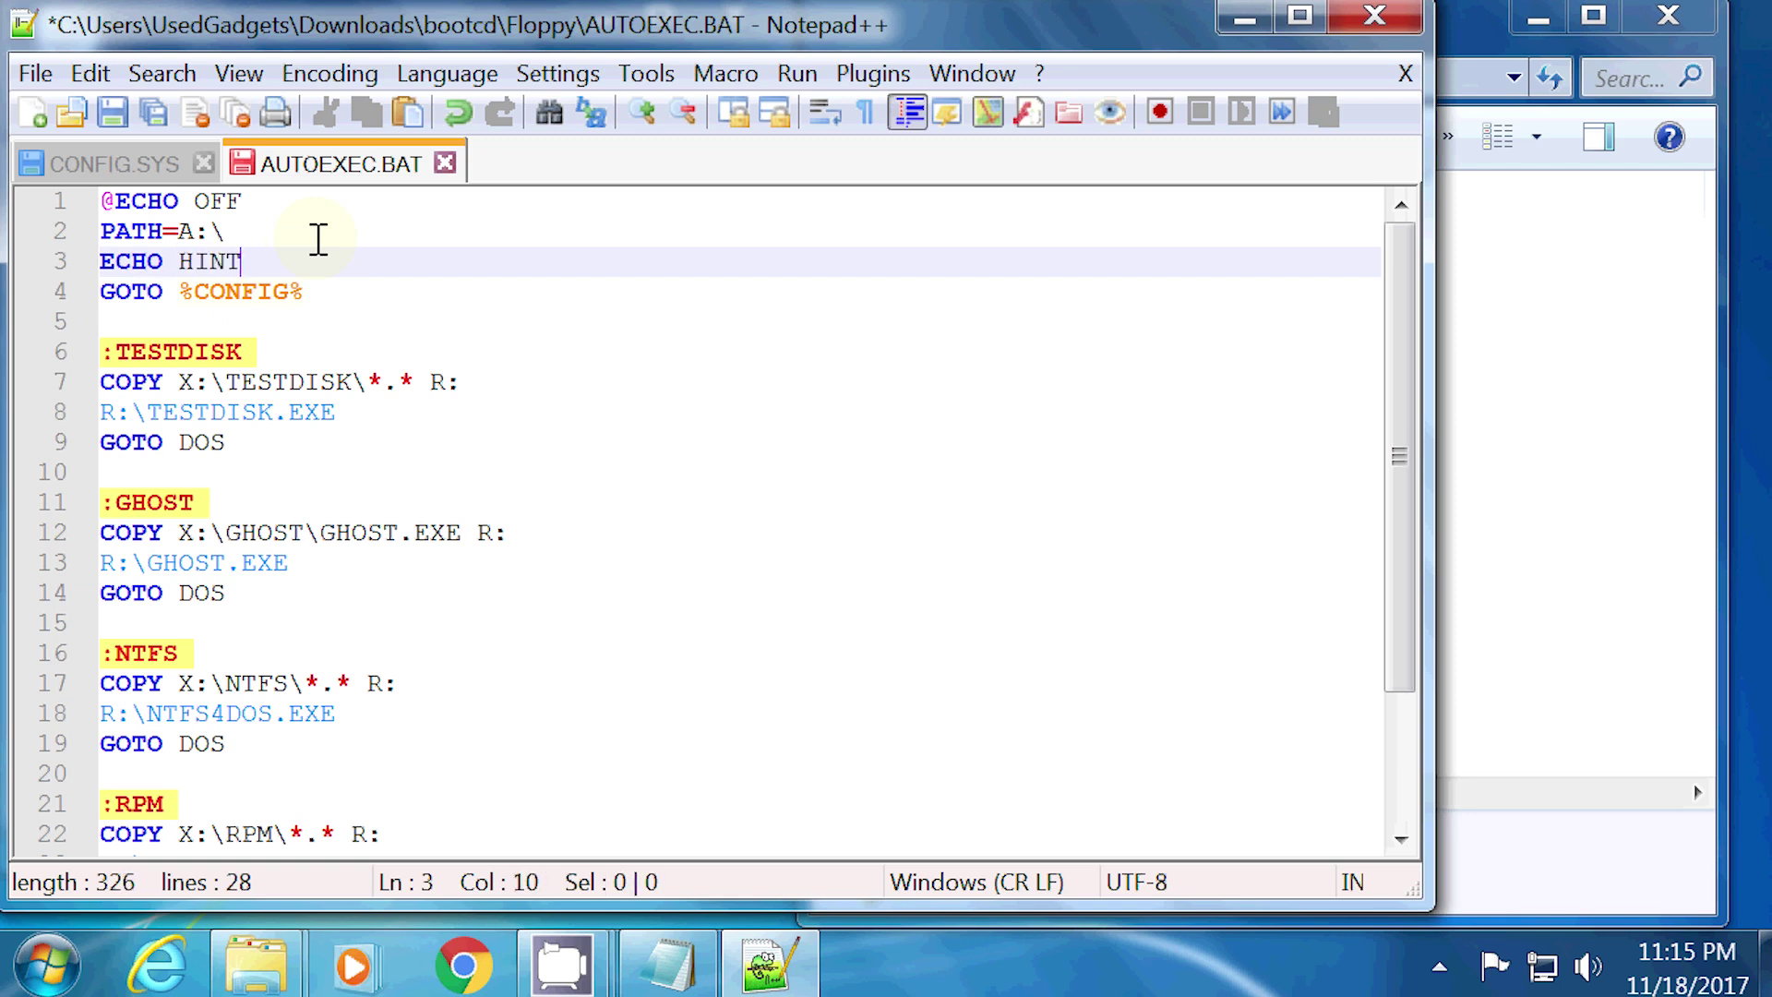
pyautogui.write(': nvflash -5 -6')
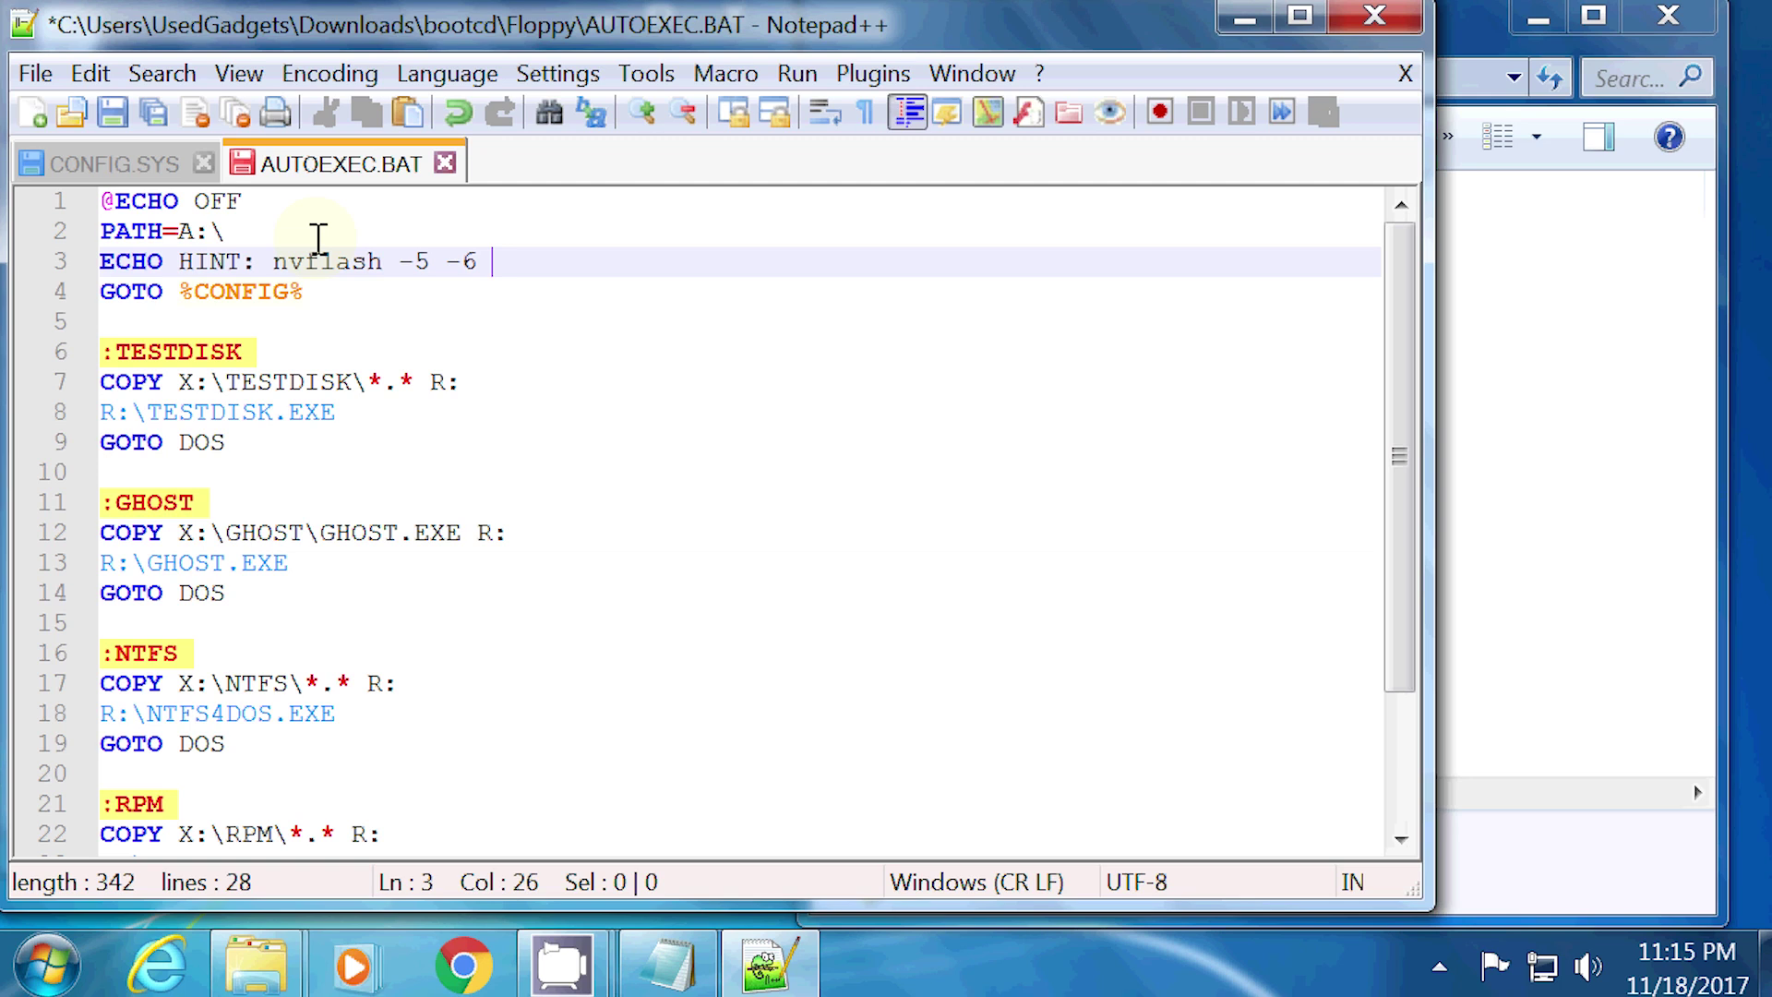
pyautogui.write(' gtx68mac.c')
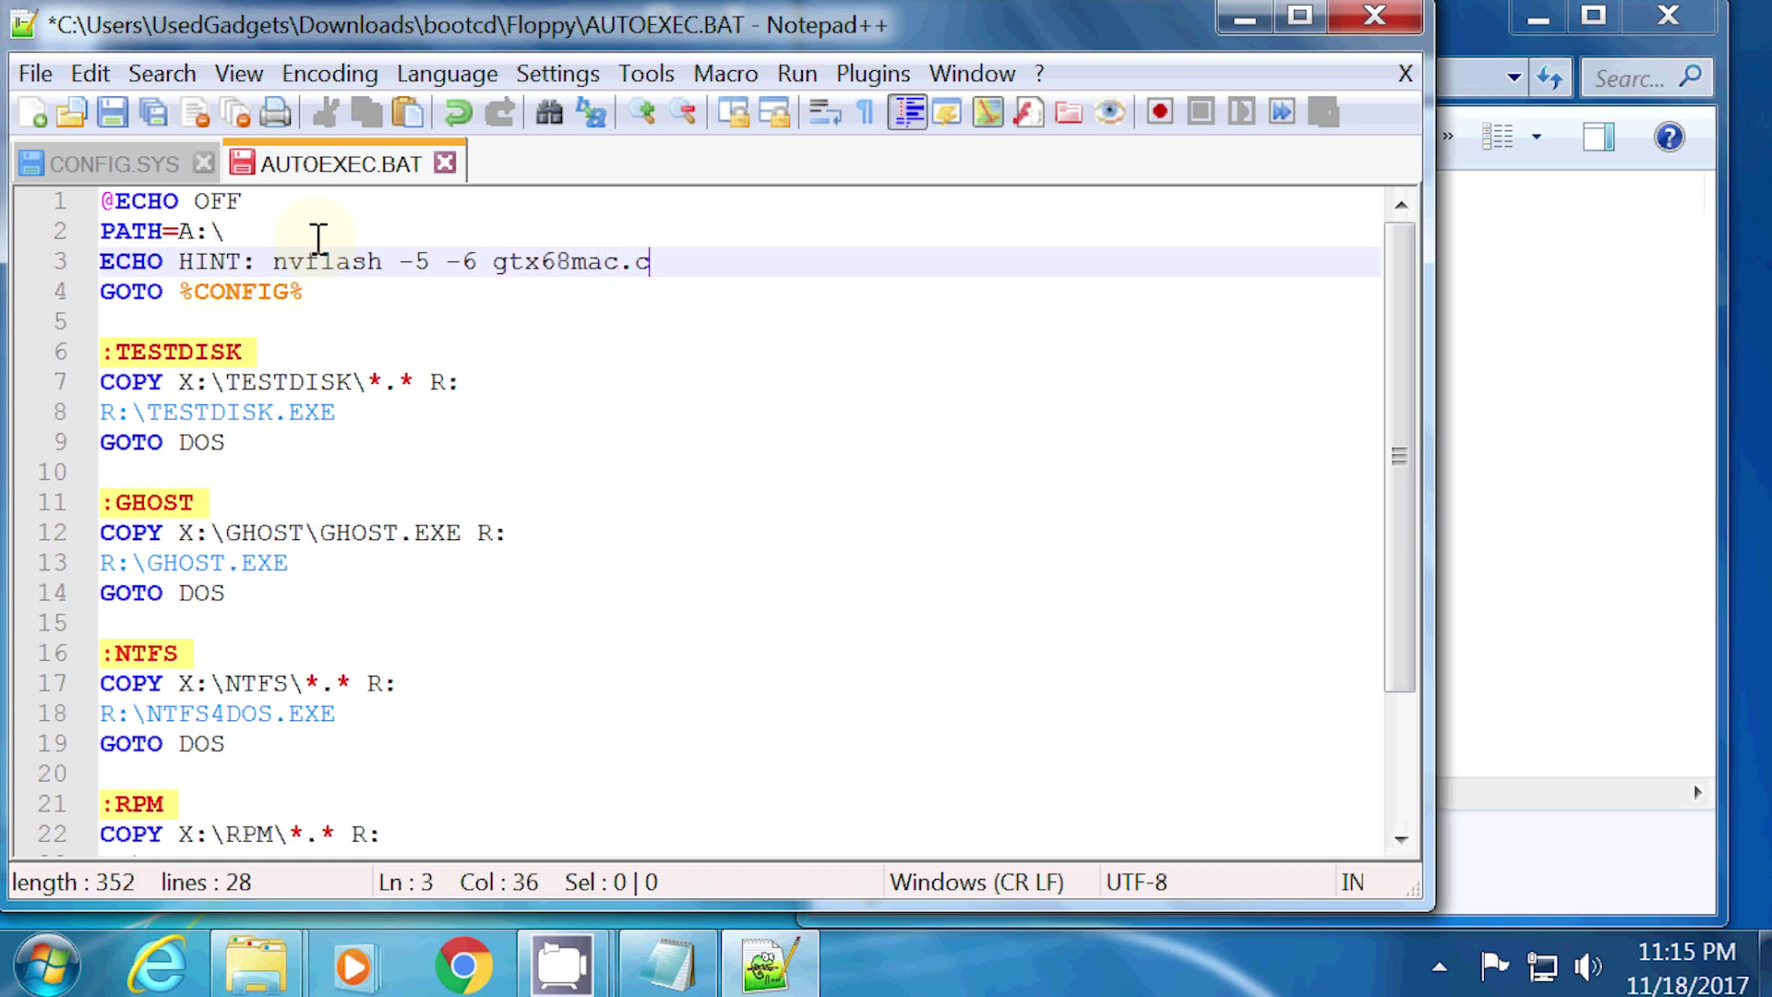
pyautogui.press('BackSpace')
pyautogui.write('rom')
pyautogui.press('Return')
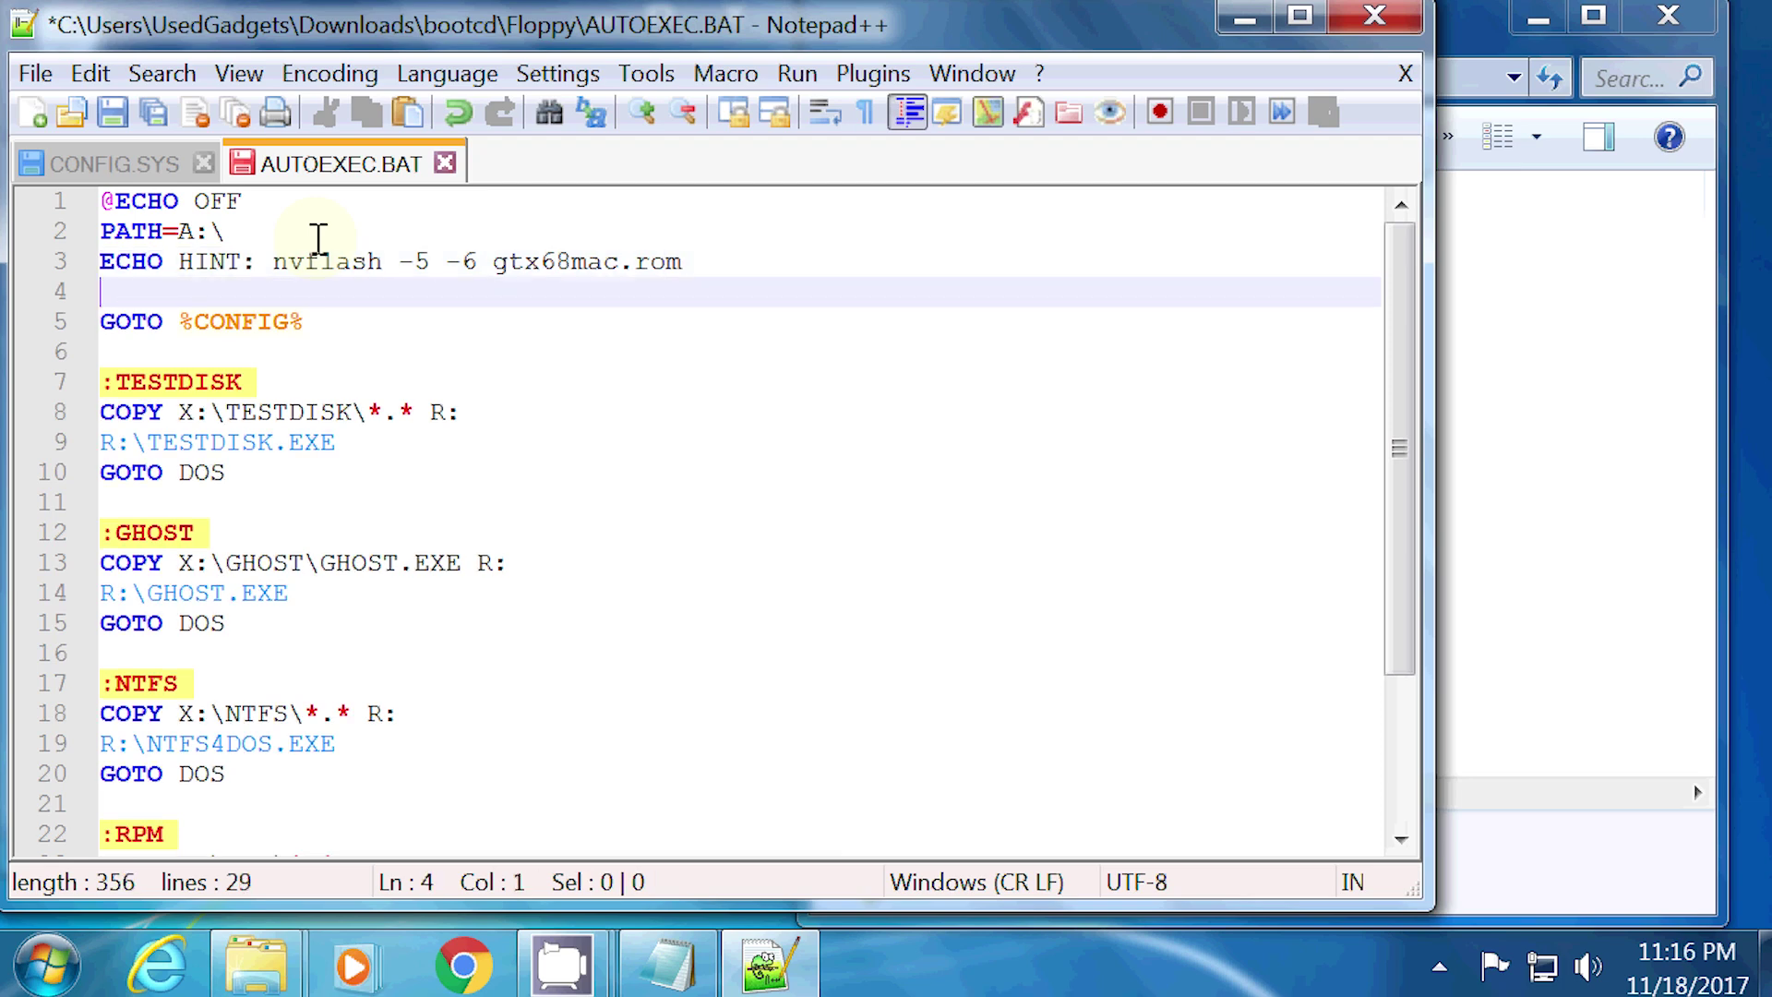
# - Delete everything below the ECHO HINT line in AUTOEXEC.BAT and save the file
pyautogui.hotkey('ctrl', 'shift', 'End')
pyautogui.press('Delete')
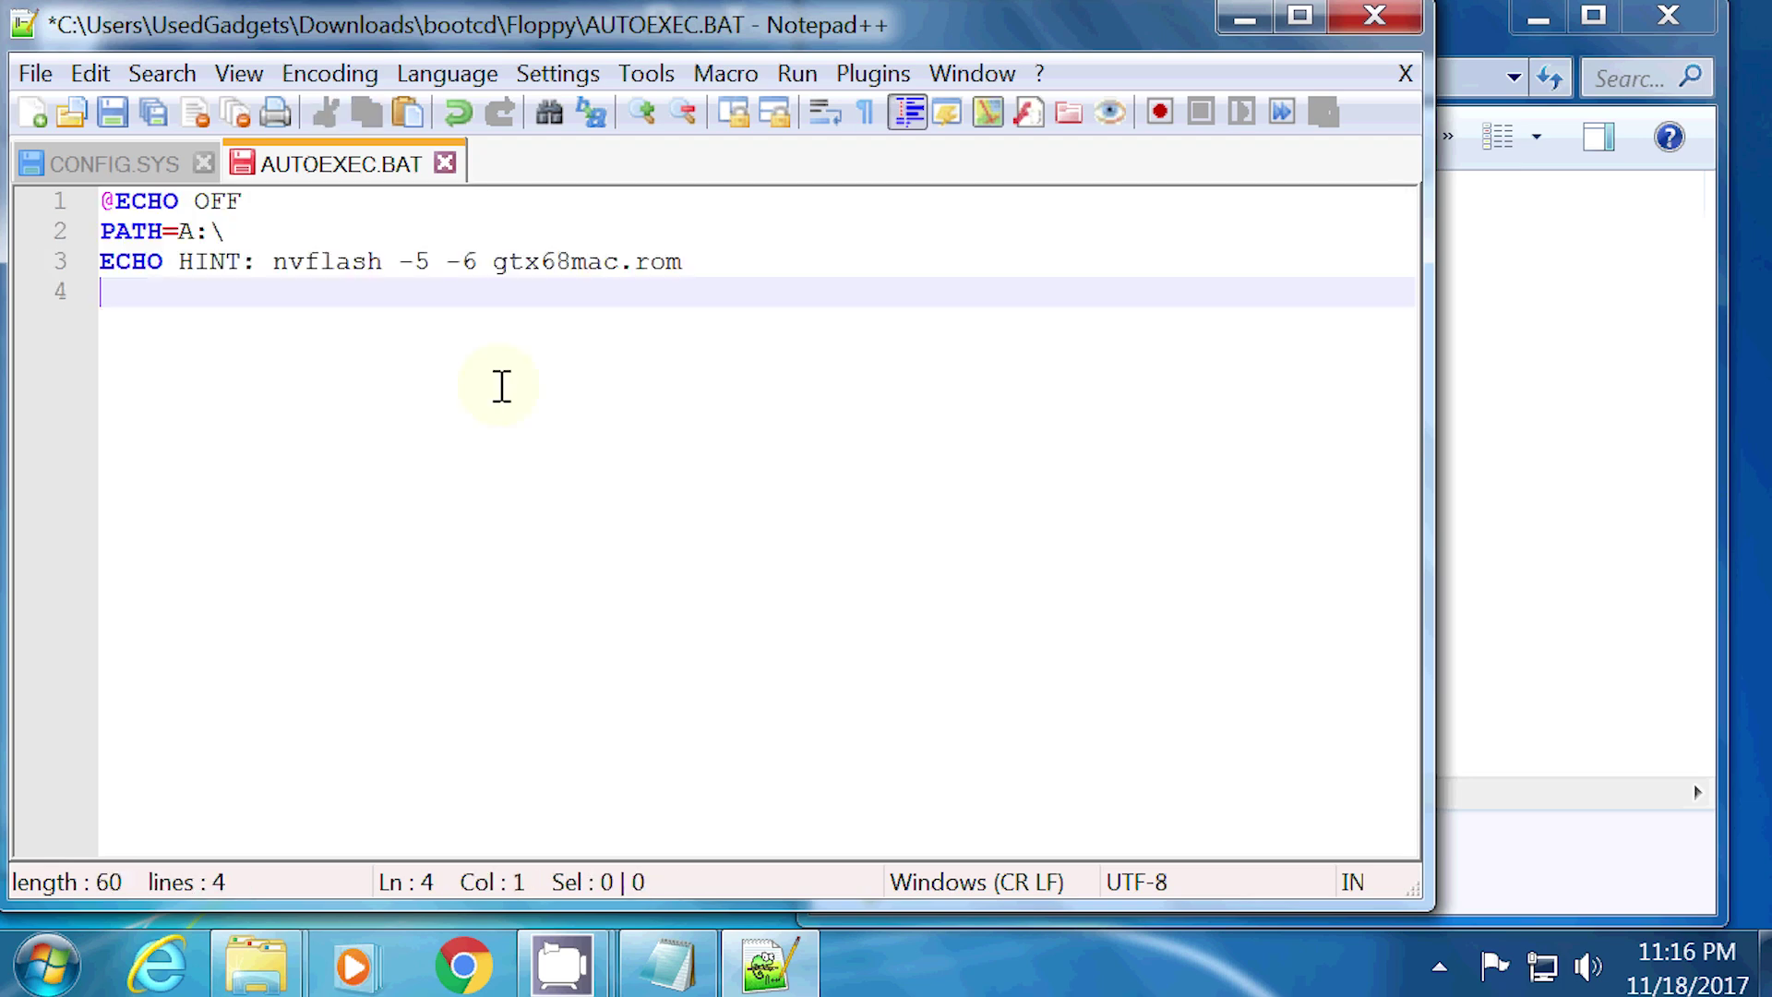
pyautogui.press('BackSpace')
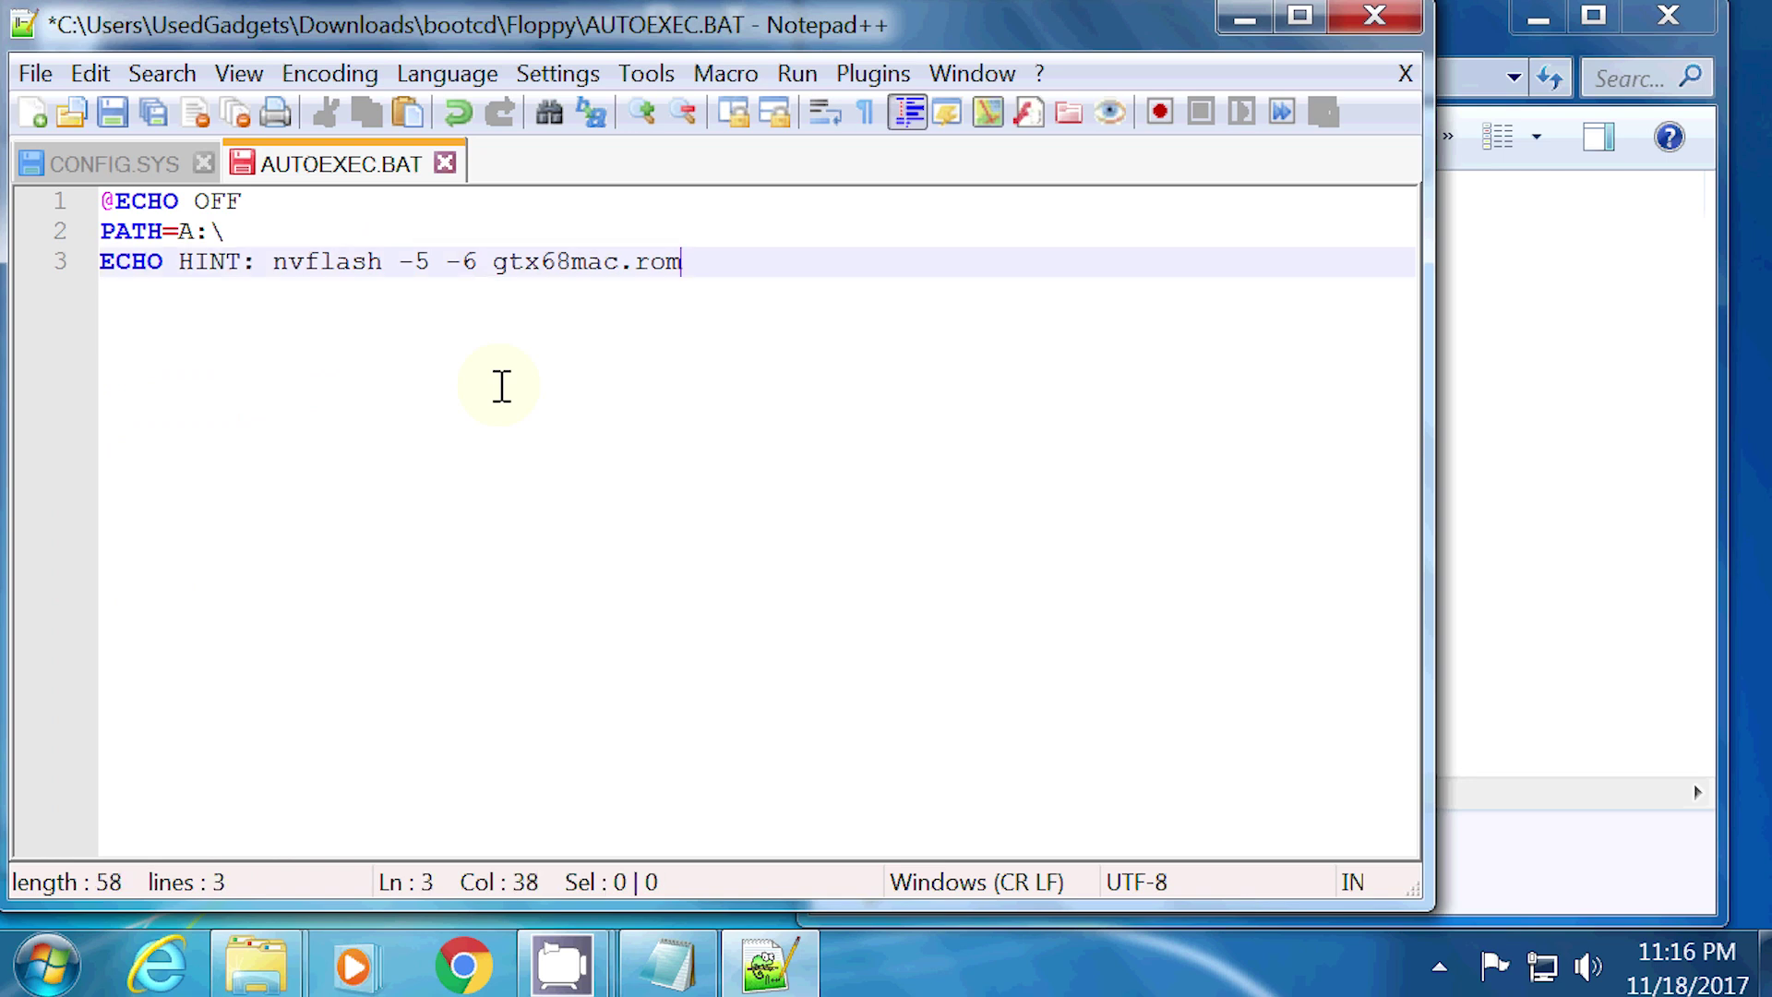
pyautogui.click(113, 113)
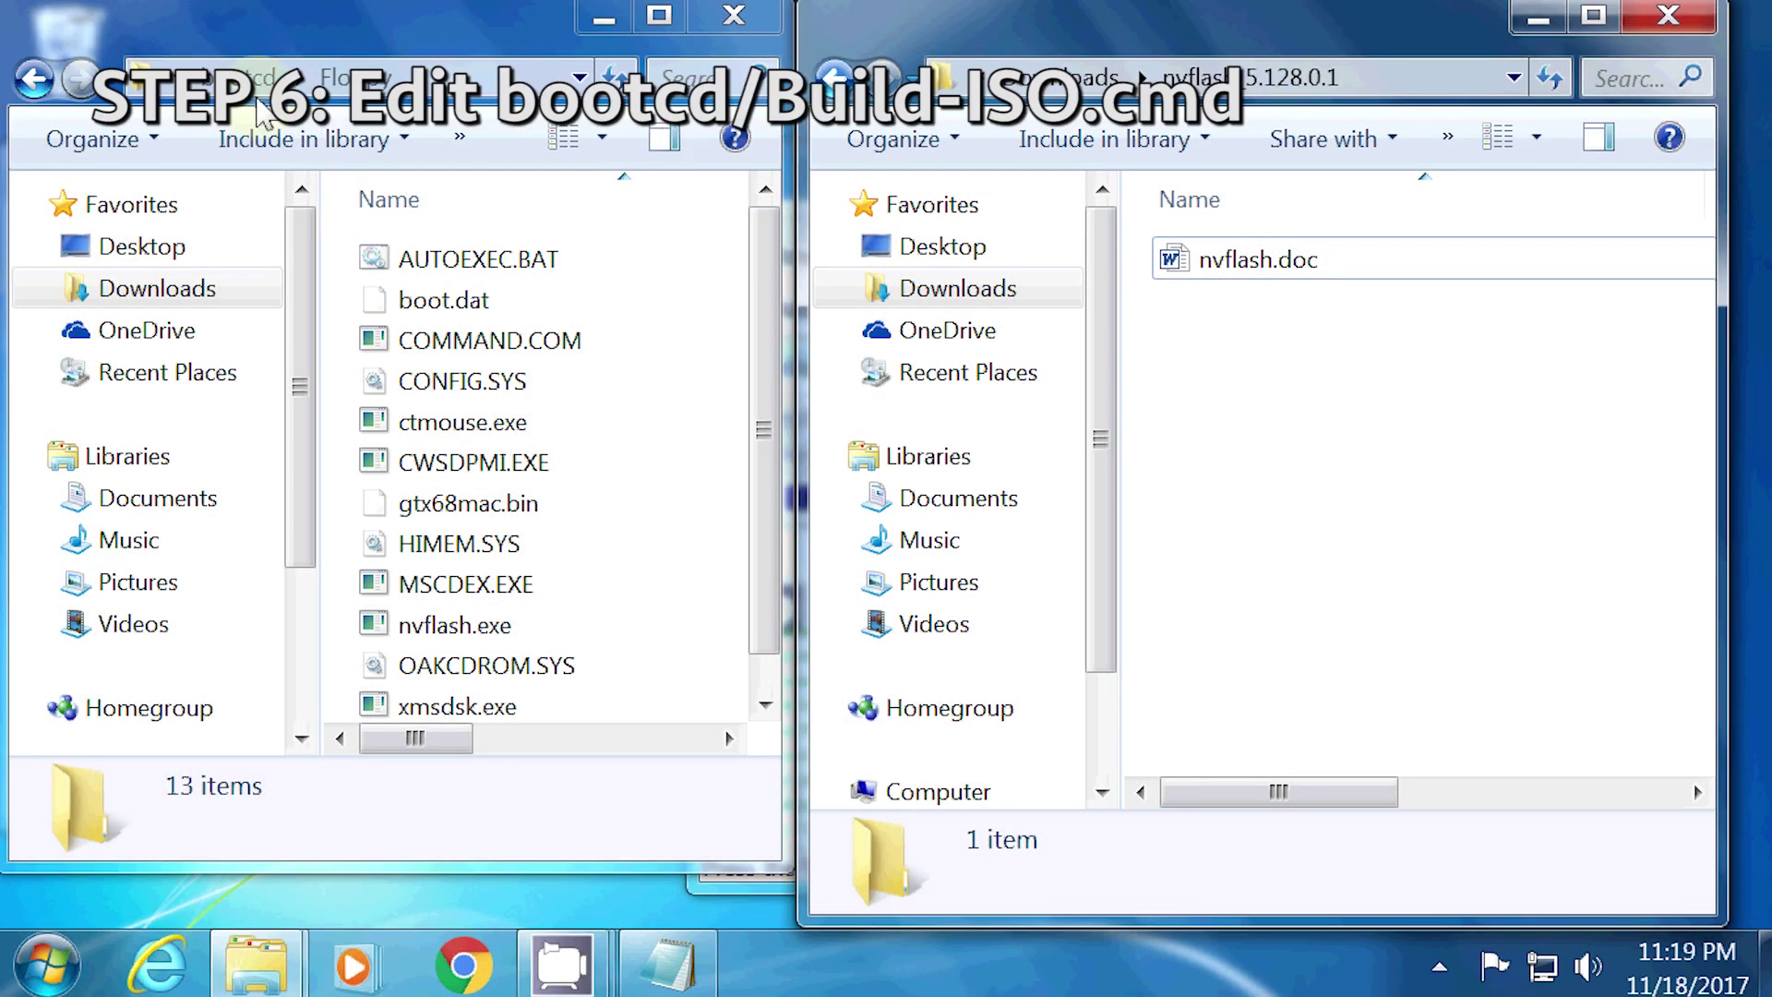
# - Go back up to the bootcd folder and open Build-ISO.cmd in Notepad++
pyautogui.click(240, 74)
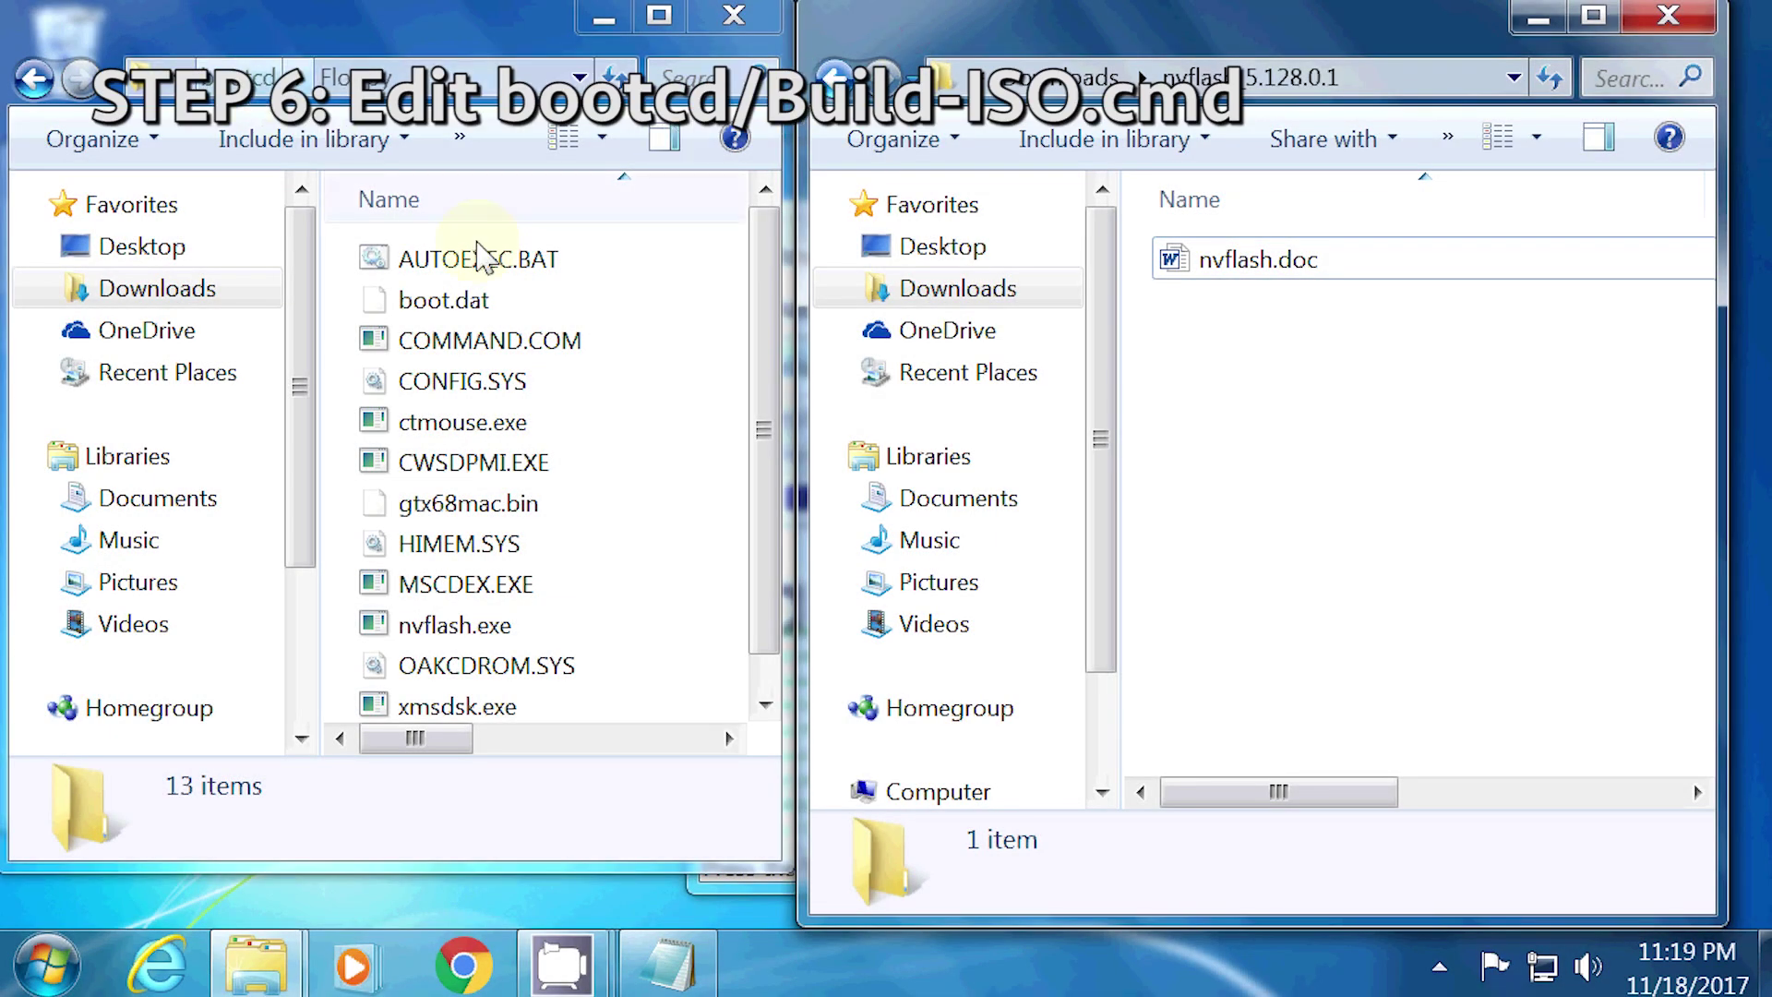
pyautogui.click(250, 96)
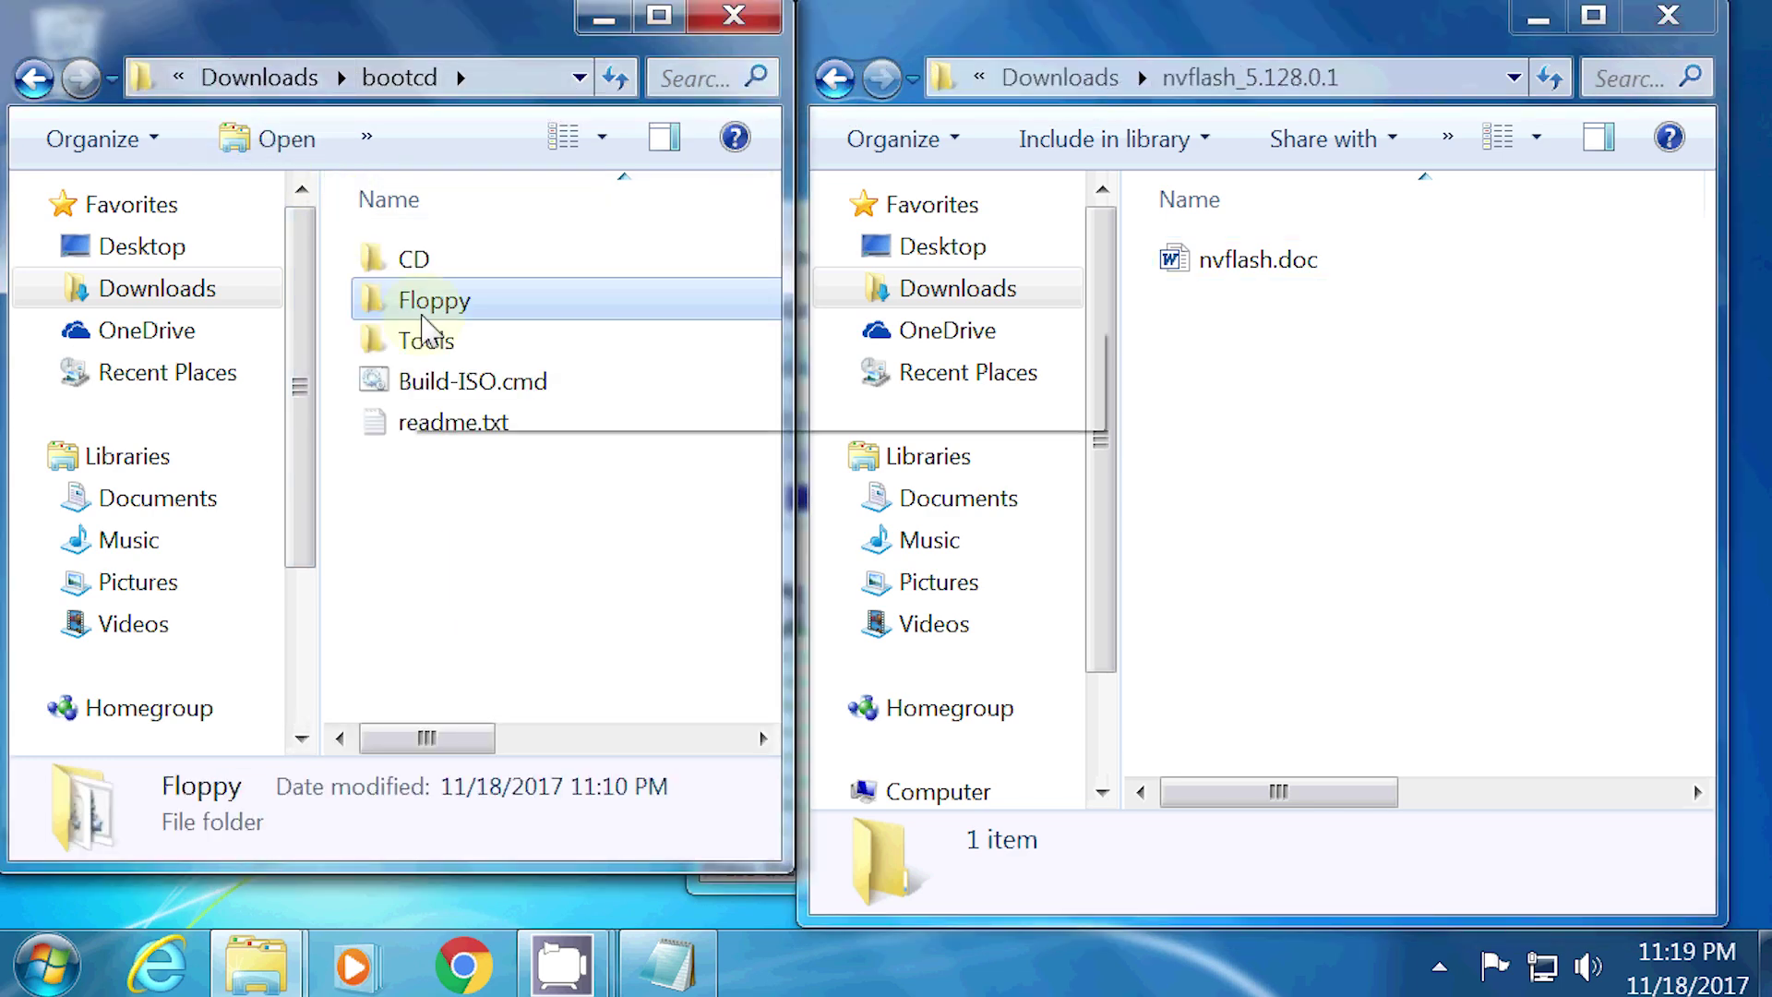
pyautogui.rightClick(470, 387)
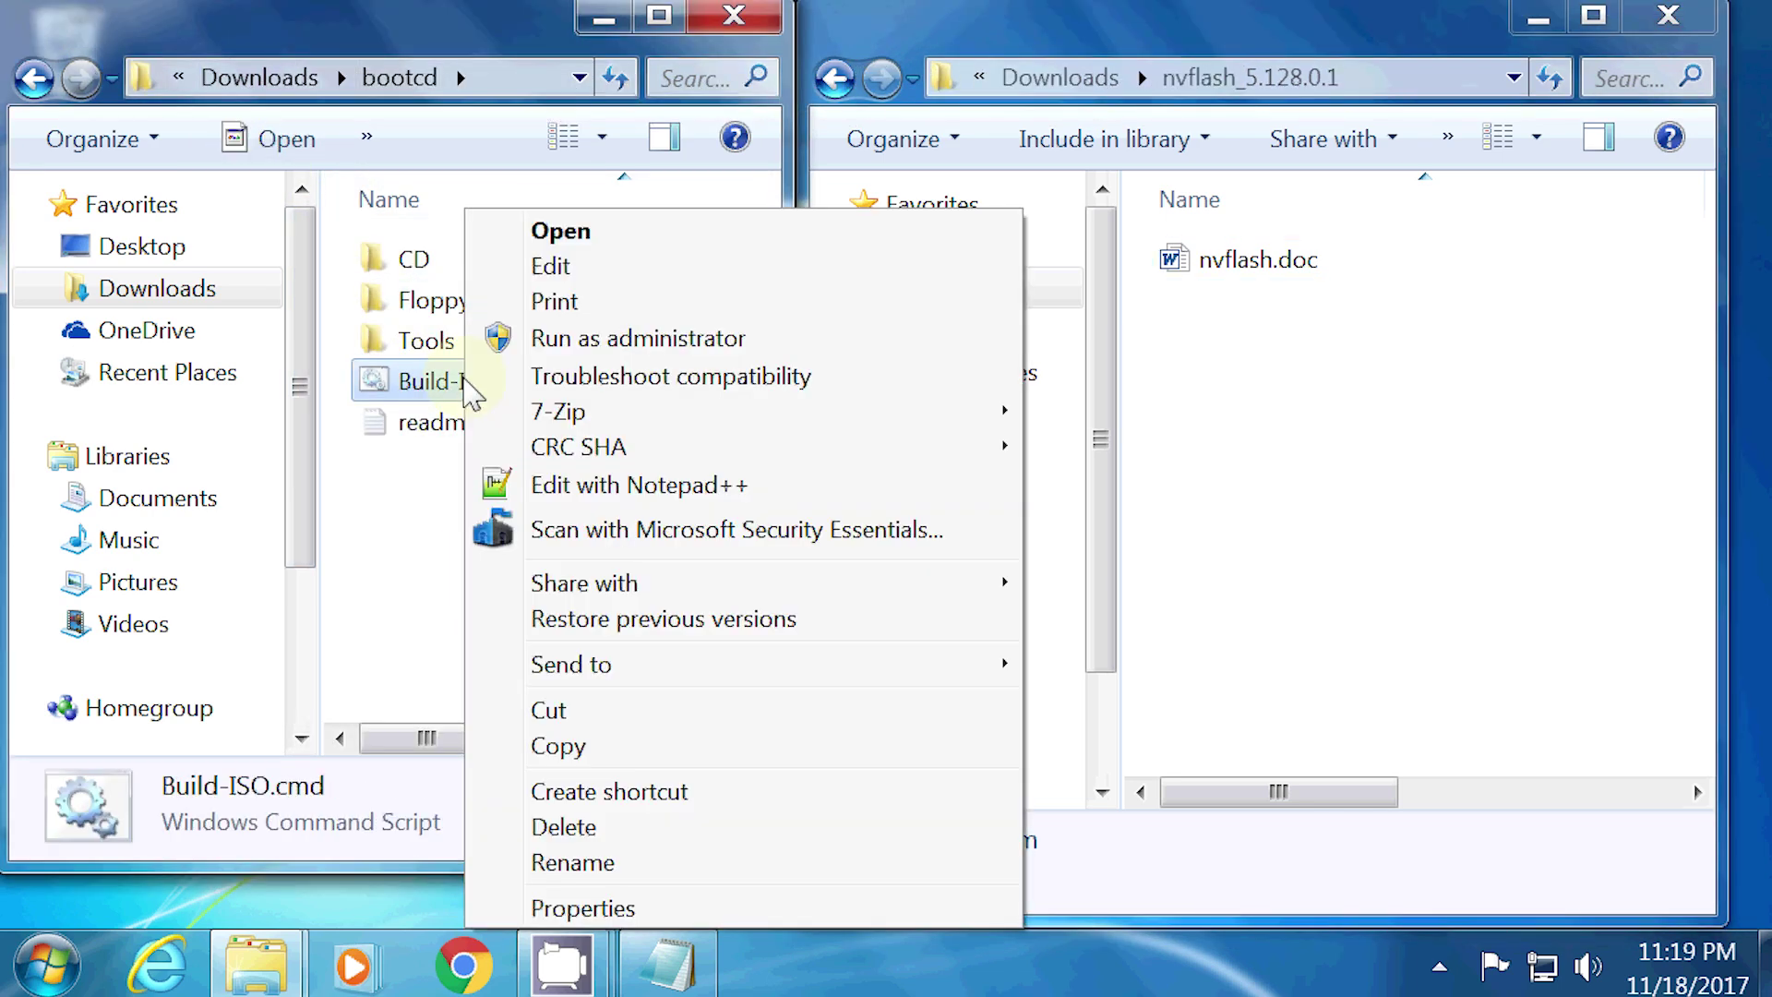
pyautogui.click(617, 489)
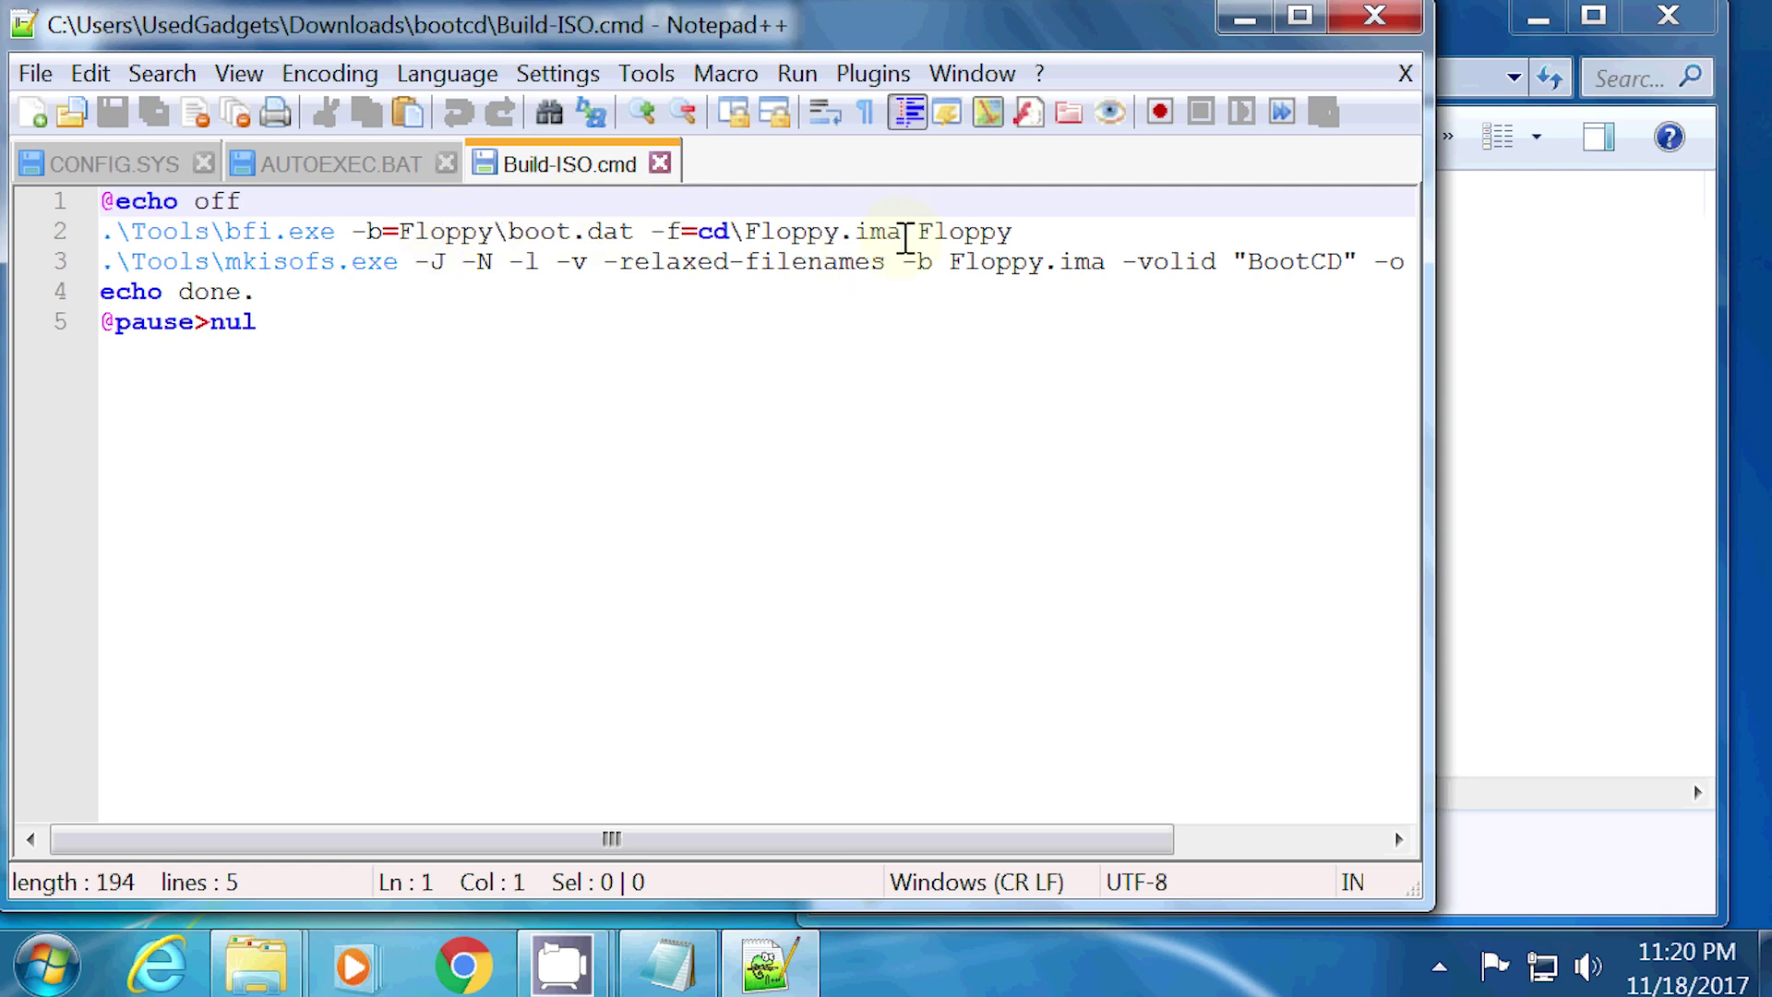
# - Insert the option -t=7 before the final Floppy argument of the bfi.exe line, save Build-ISO.cmd and close Notepad++
pyautogui.click(904, 233)
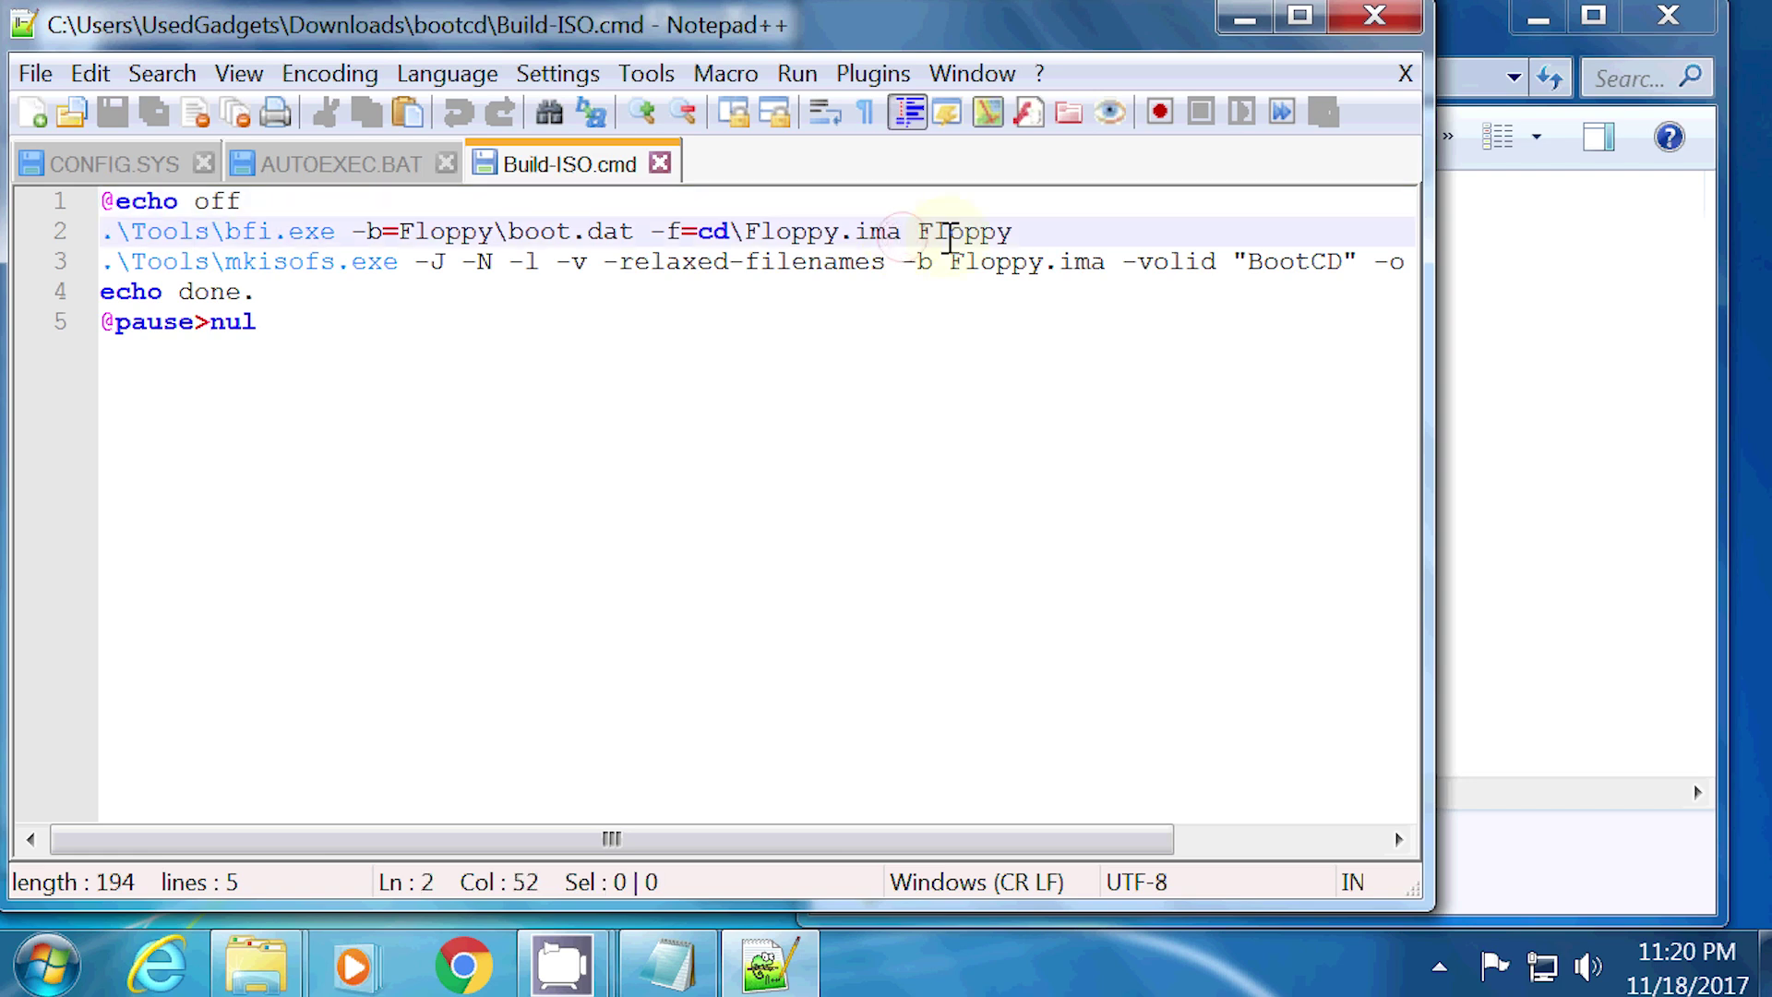
pyautogui.write('- ')
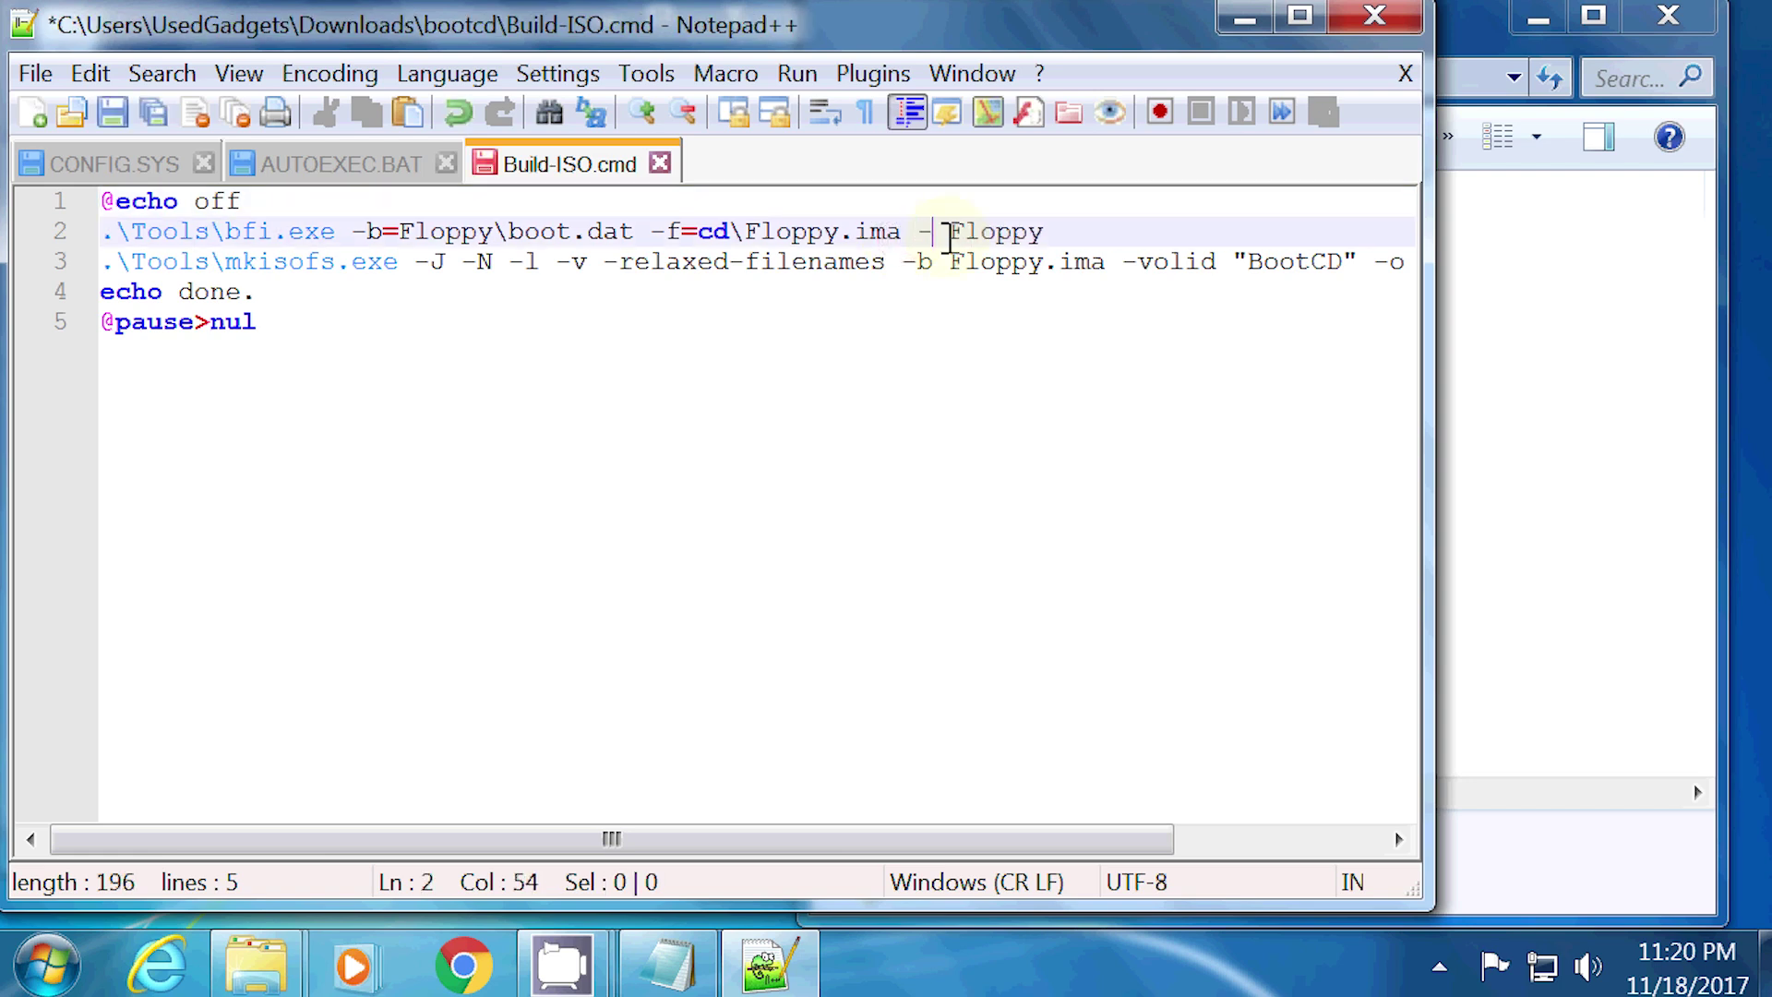
pyautogui.write('t')
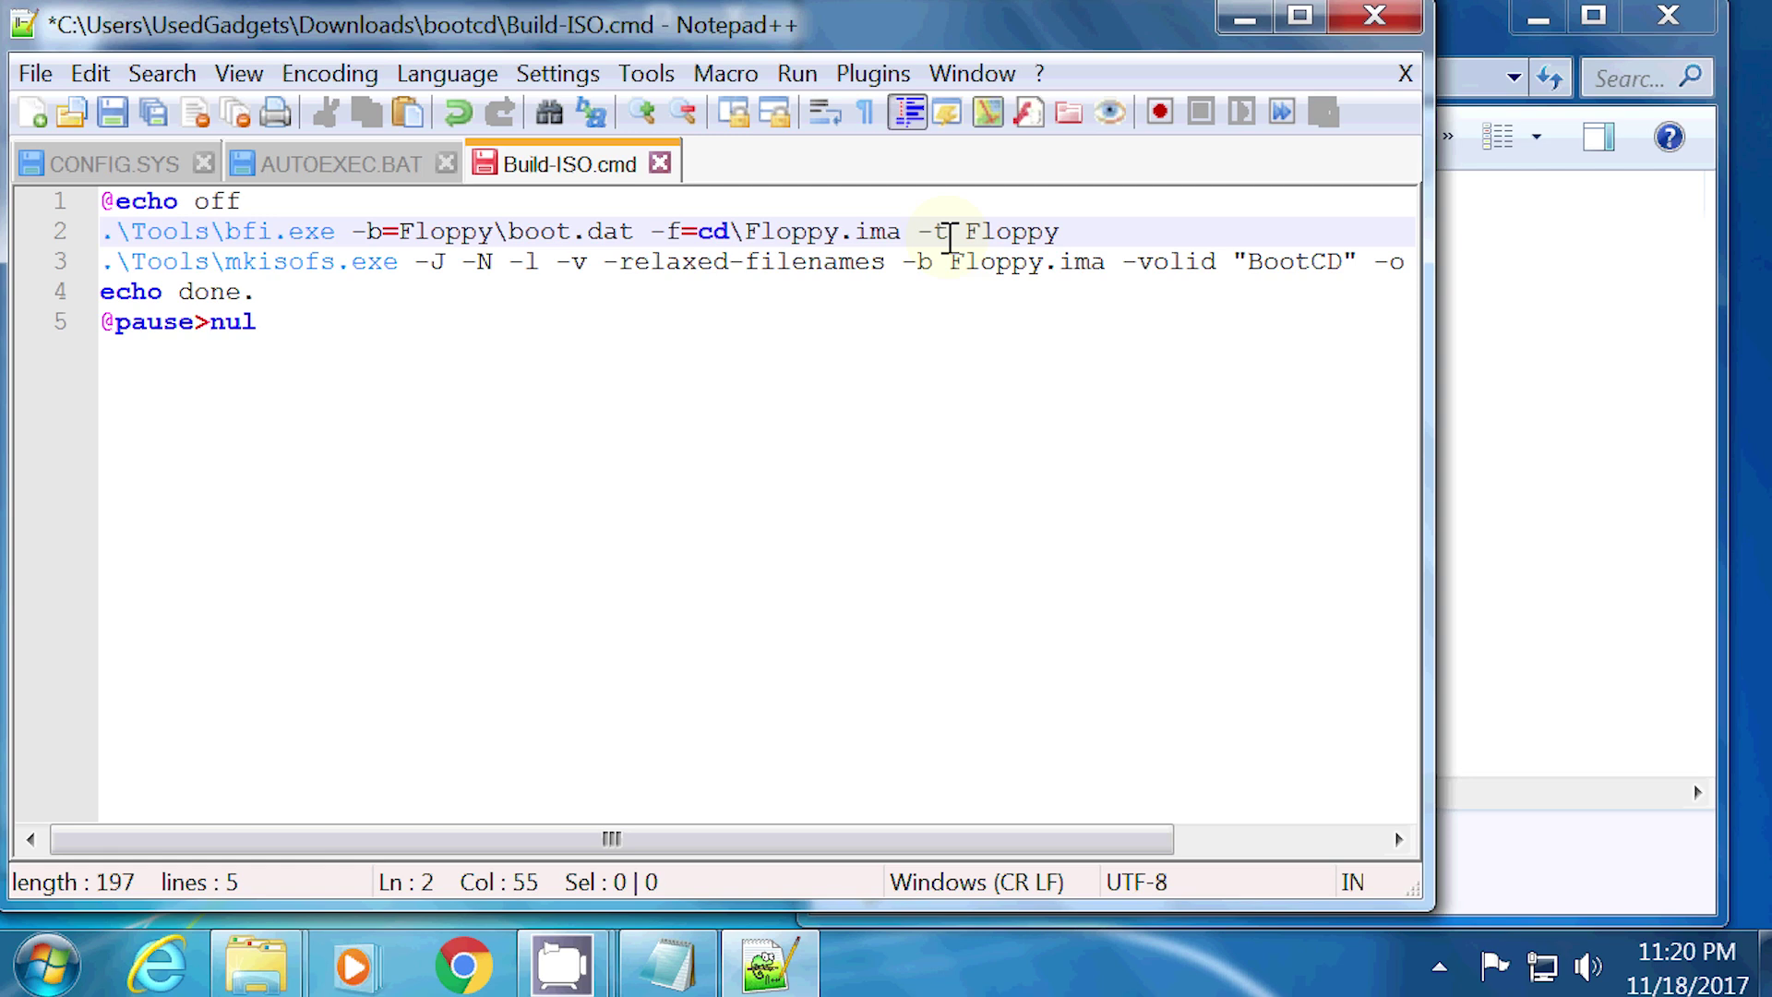
pyautogui.write('=7')
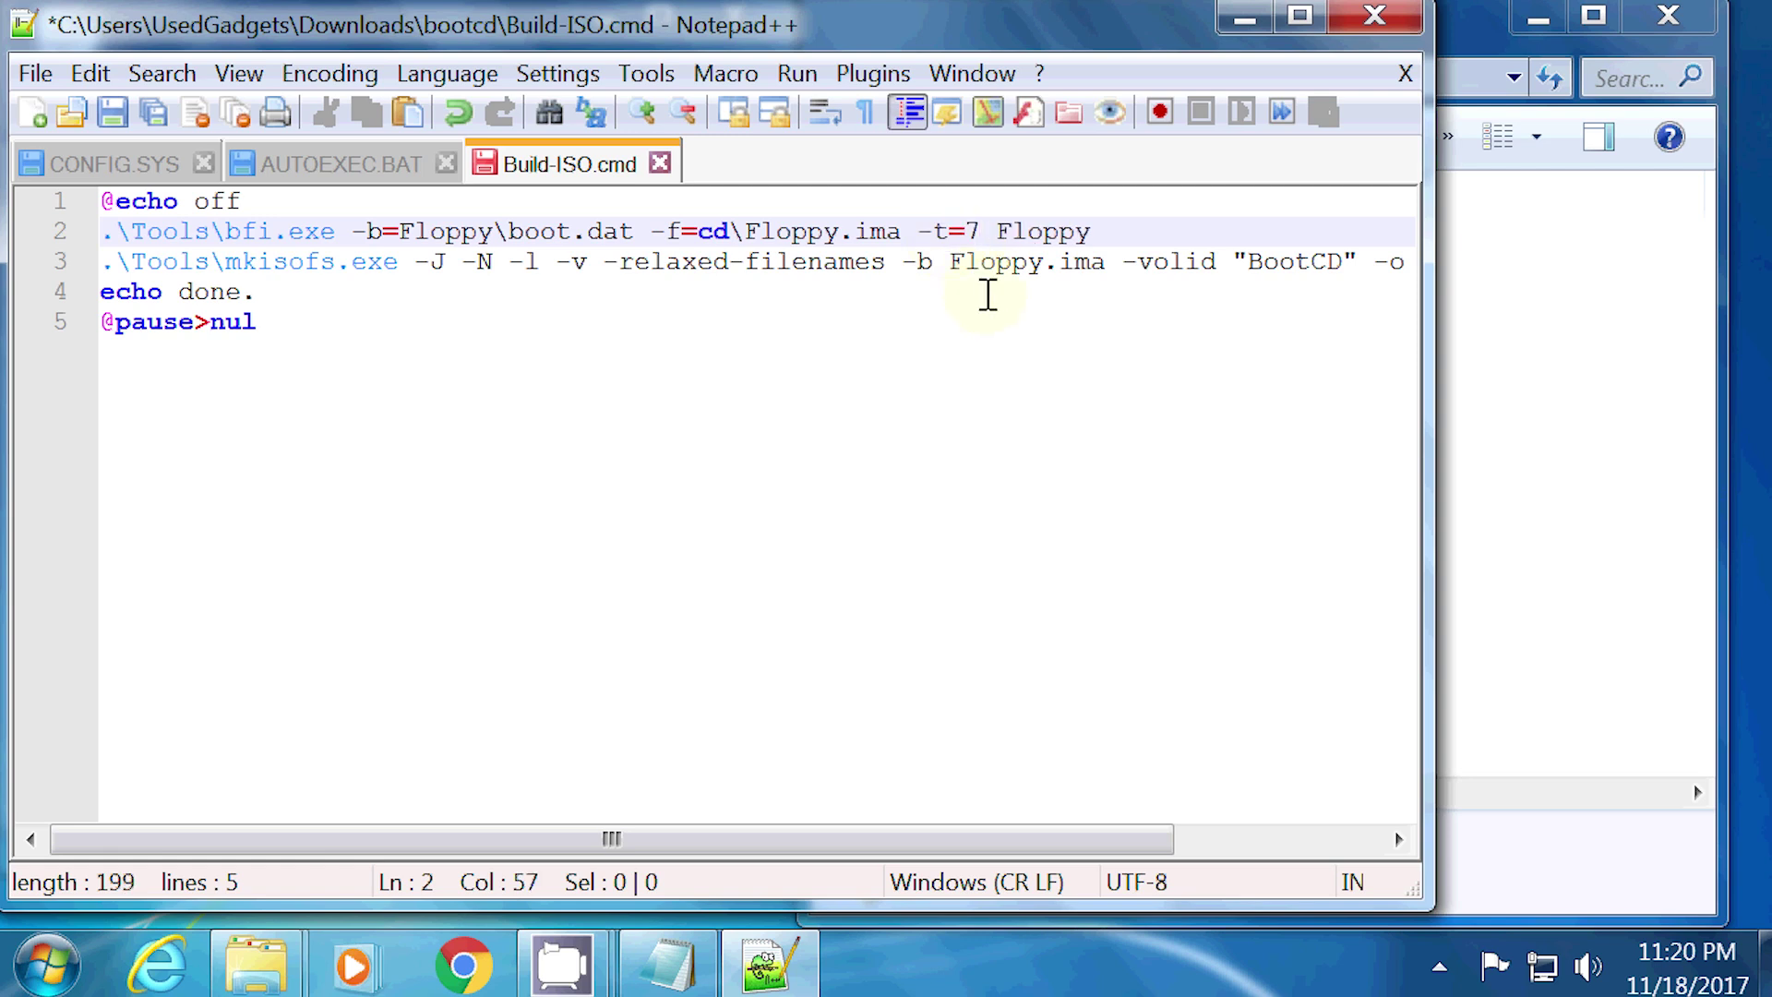
pyautogui.click(112, 112)
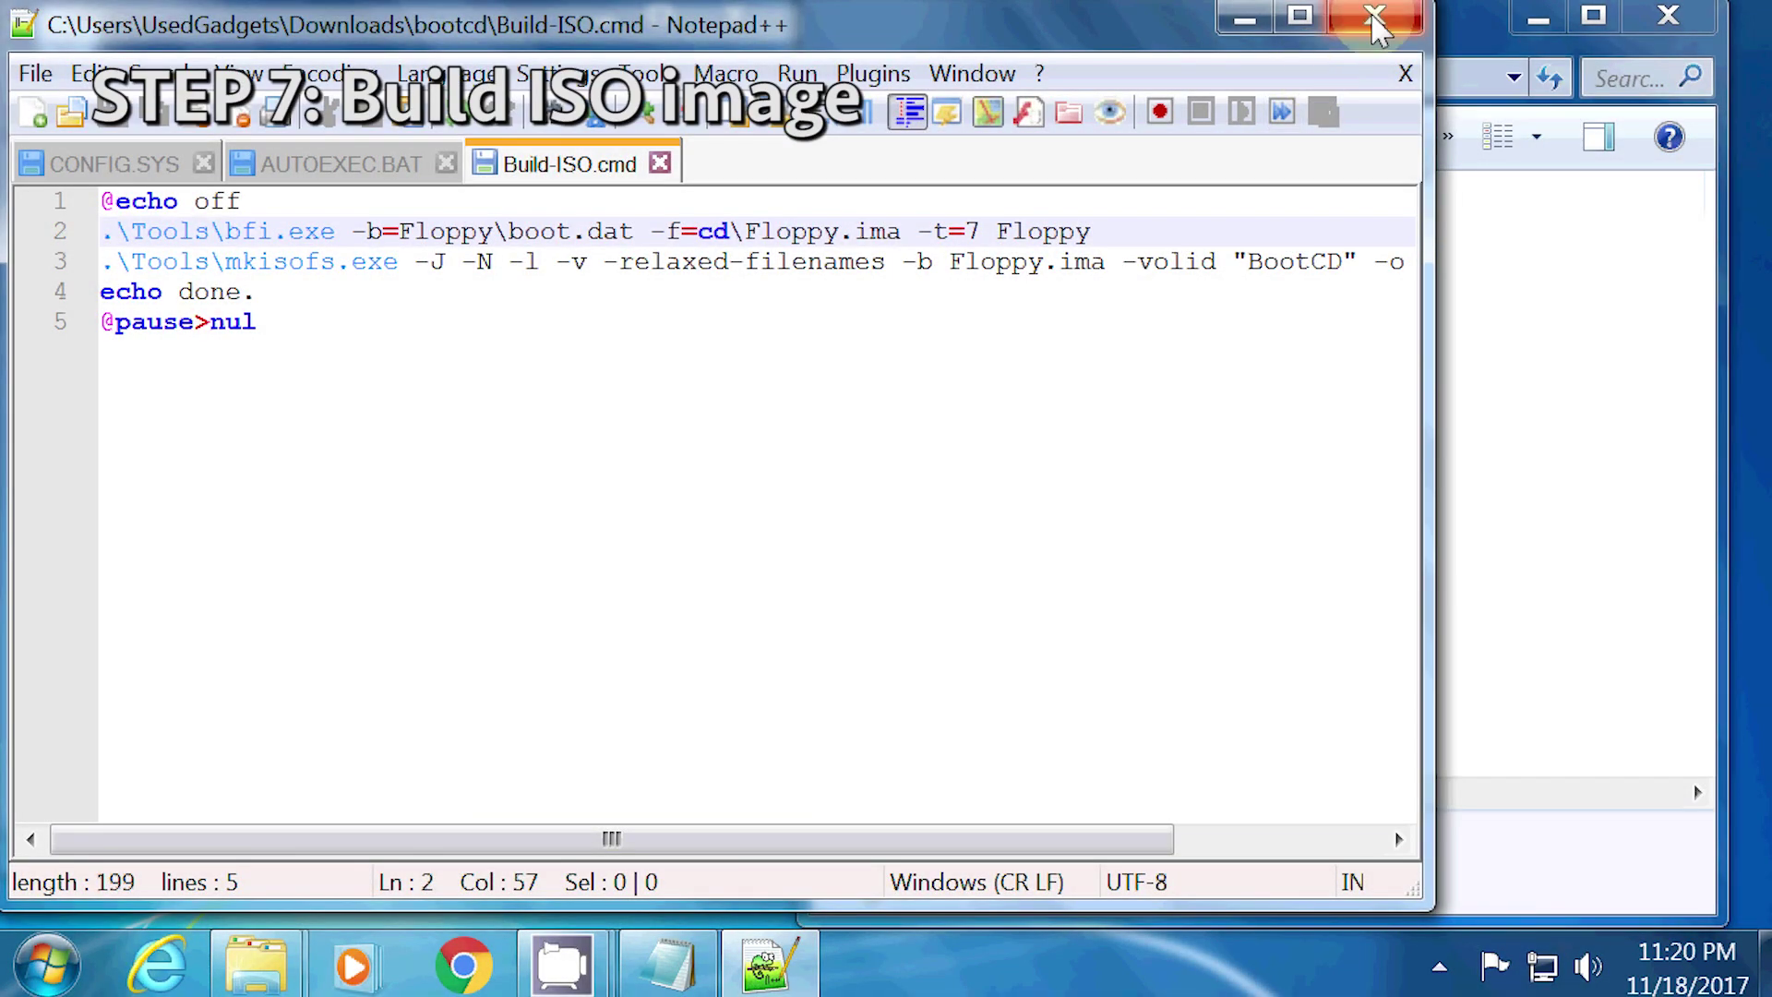
pyautogui.click(1376, 20)
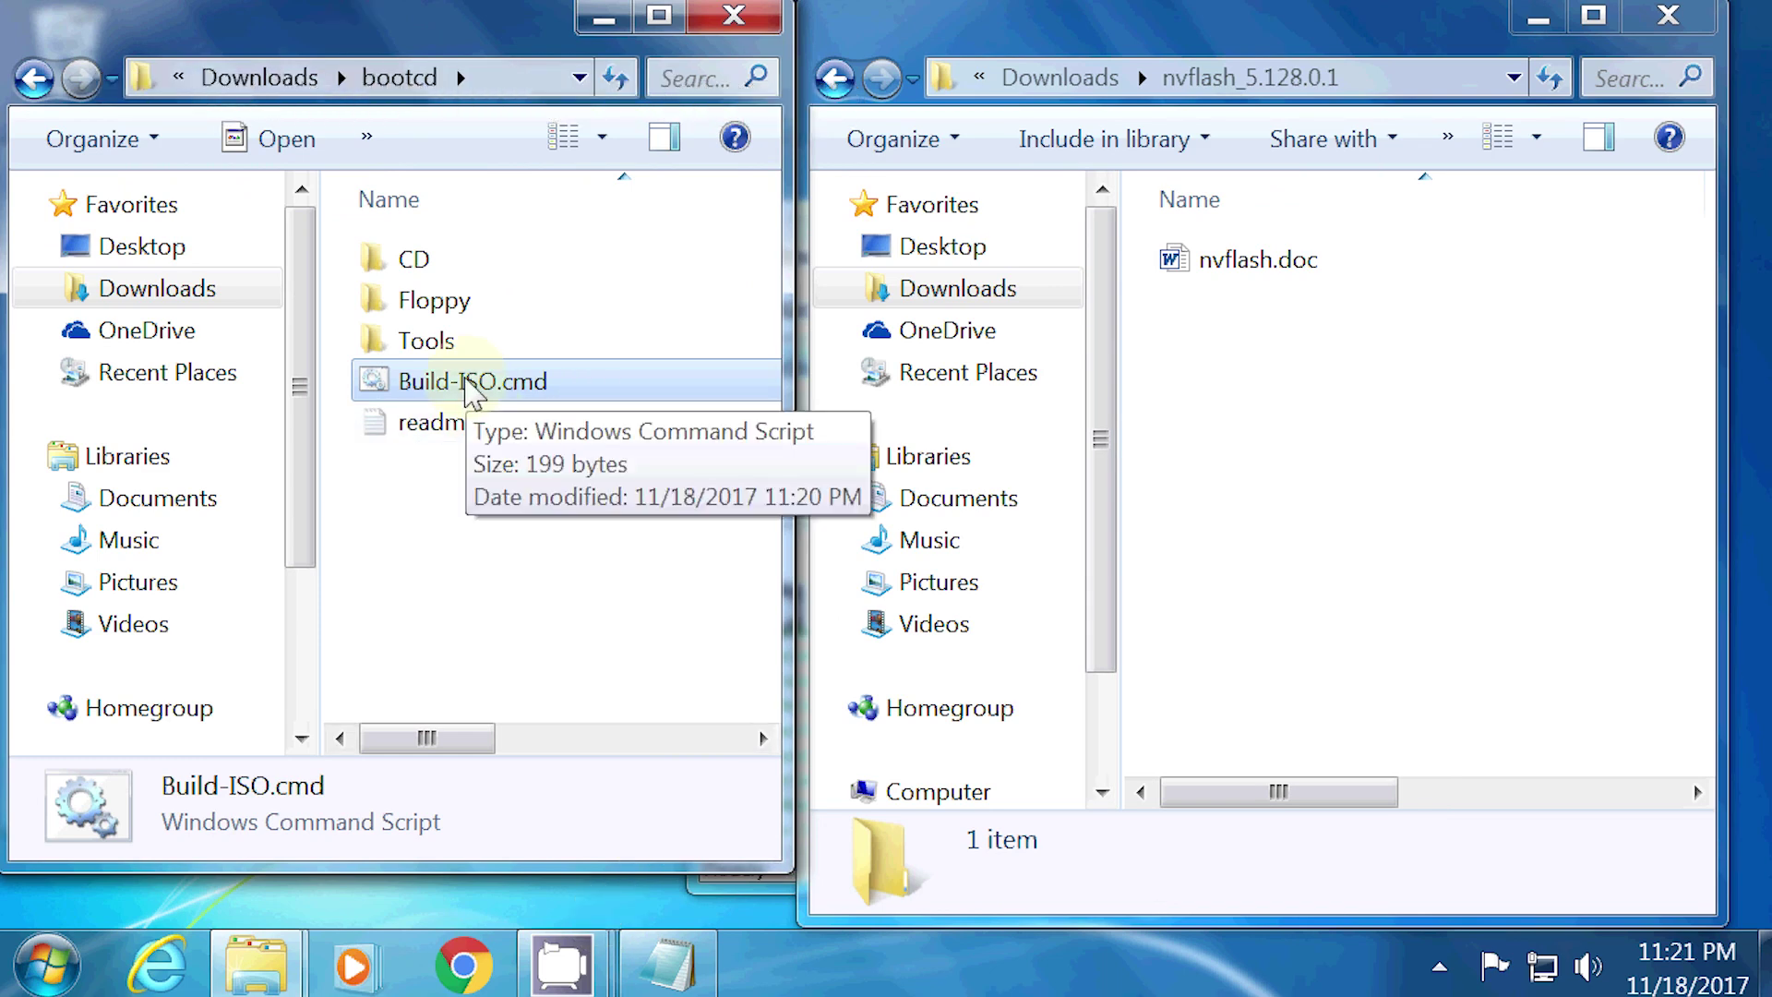
# - Run Build-ISO.cmd to build the boot CD image and close the command window once it is done
pyautogui.rightClick(470, 392)
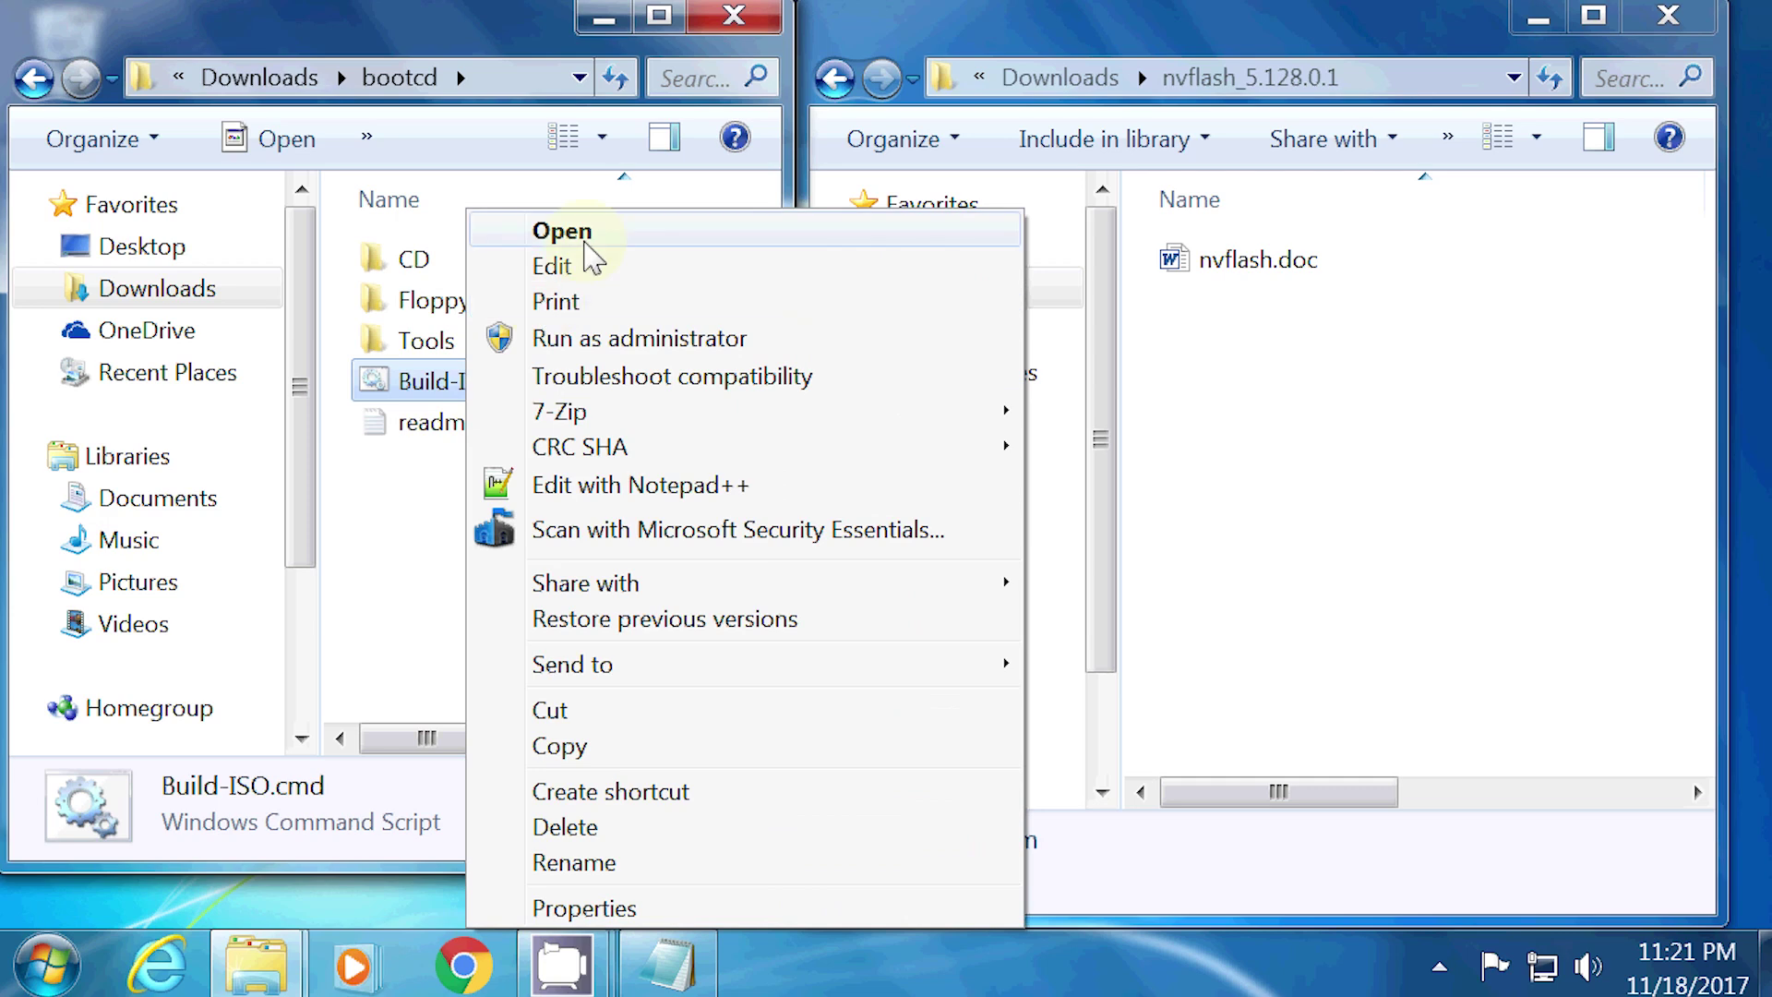
pyautogui.click(581, 233)
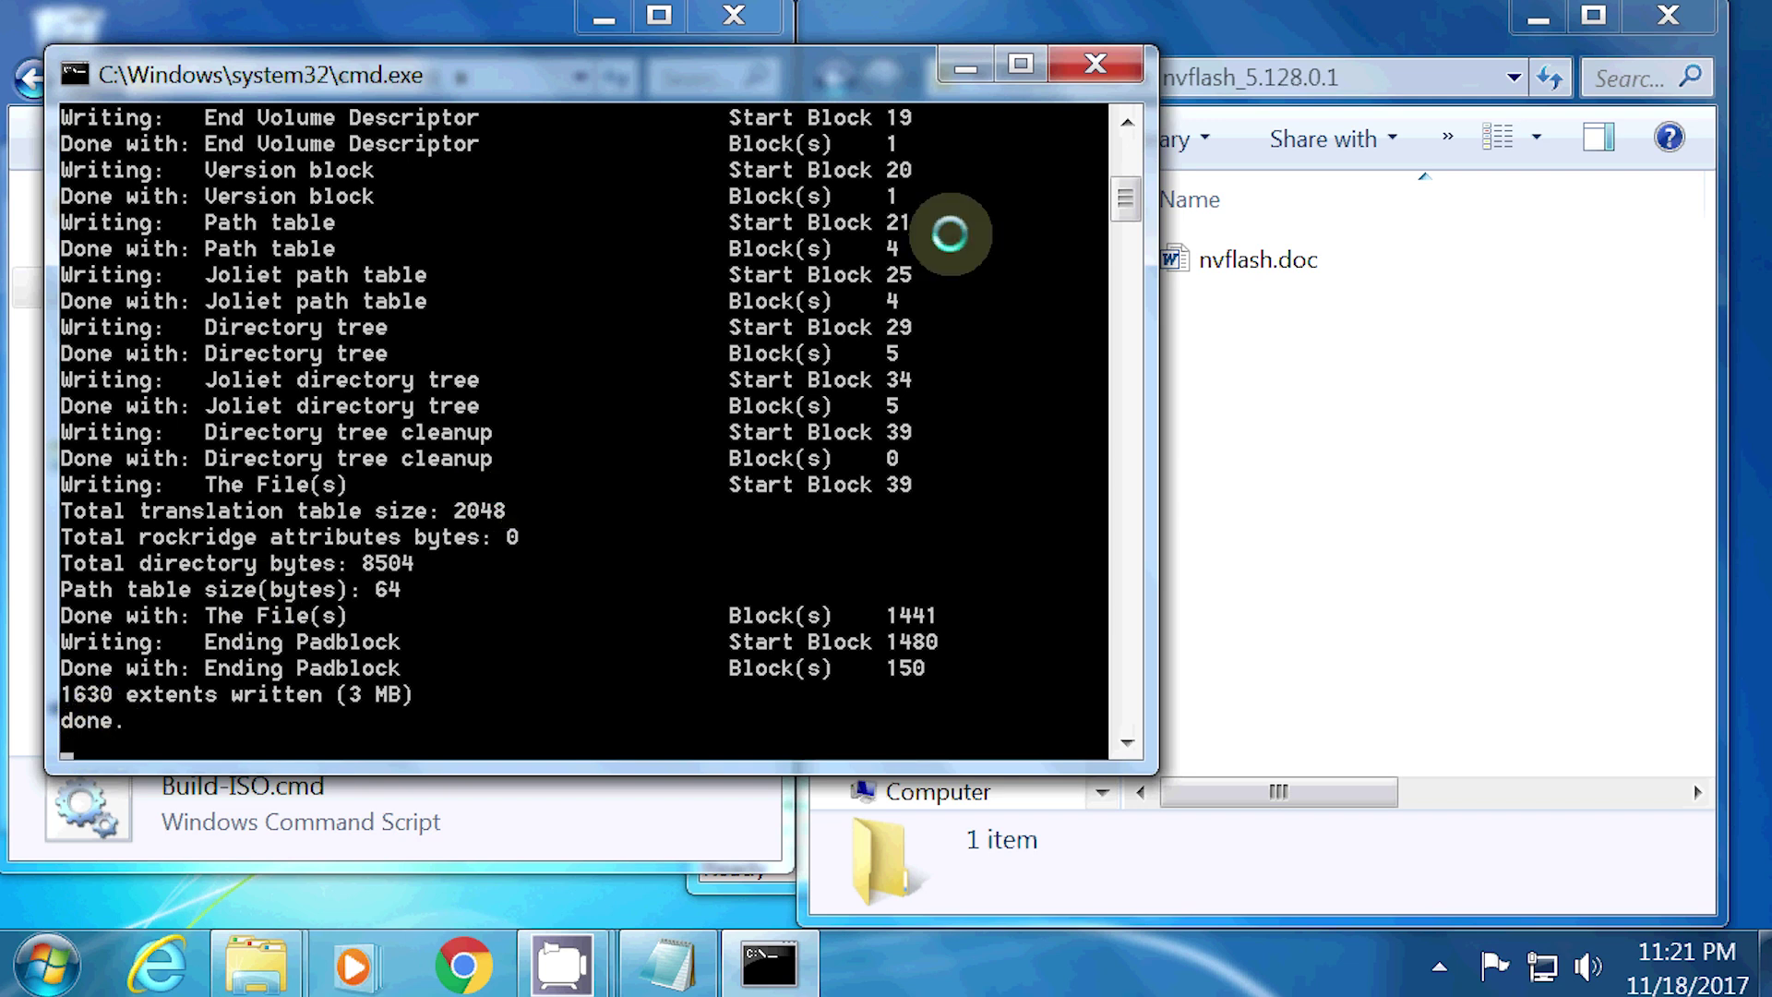
pyautogui.click(1095, 63)
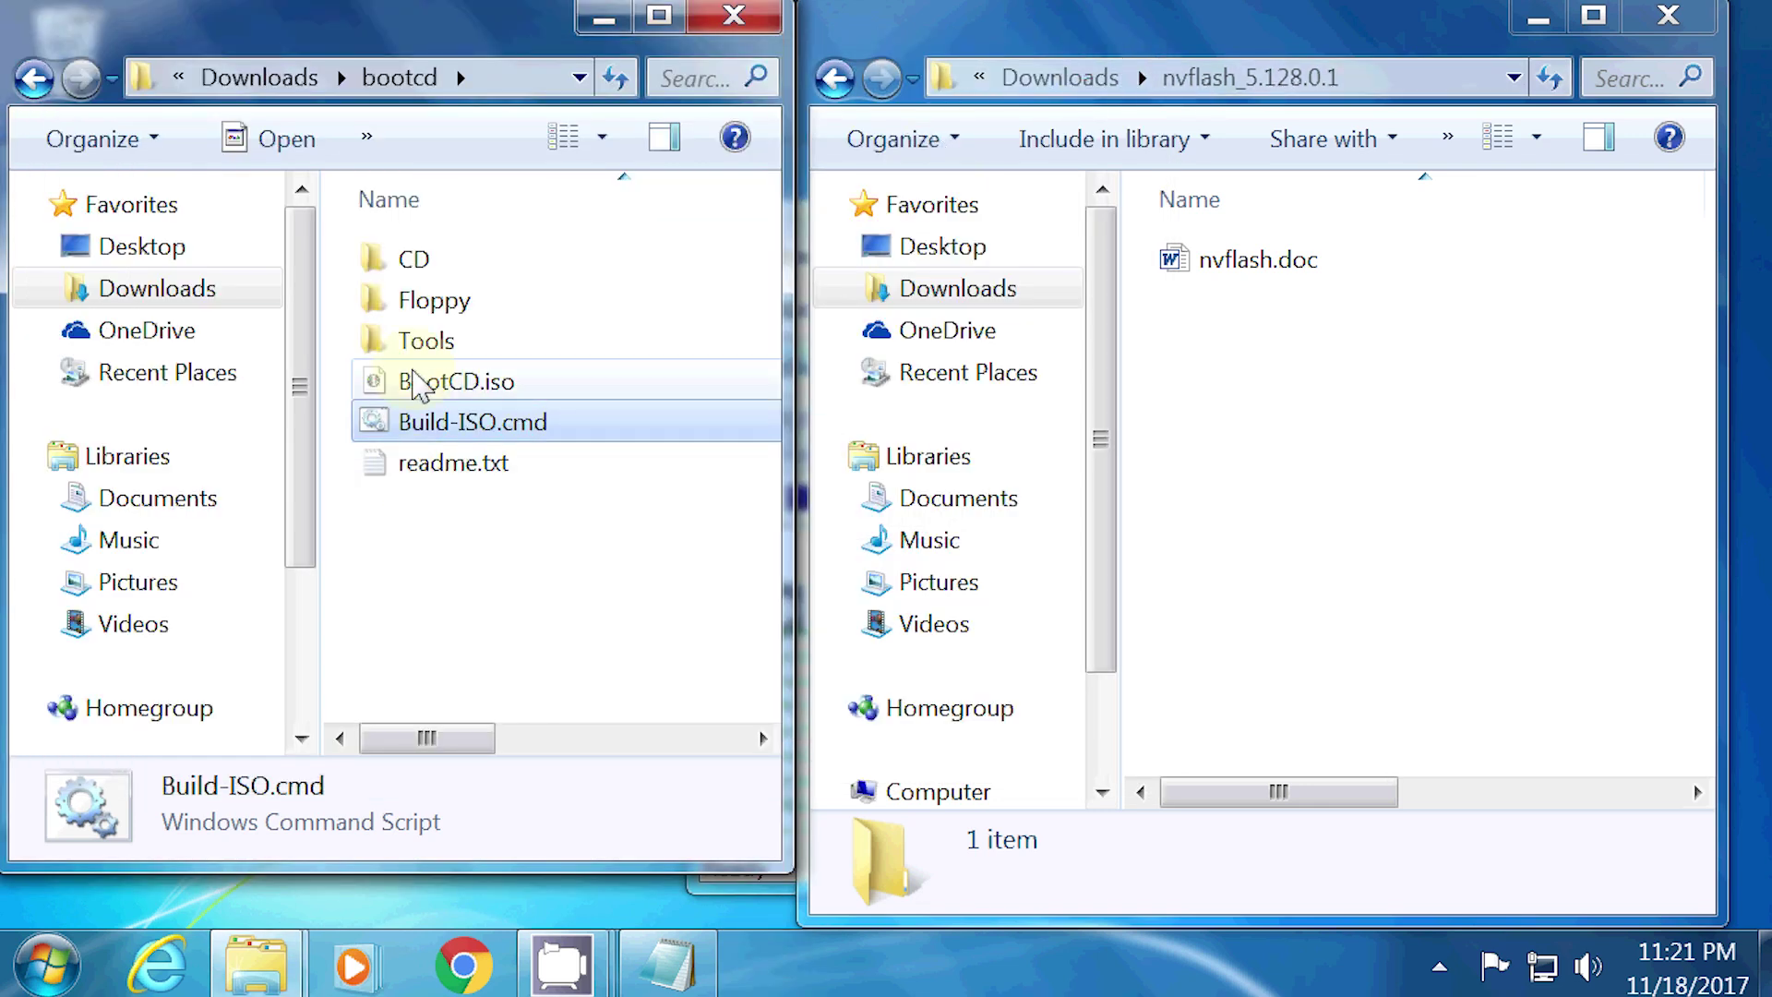
# - Copy BootCD.iso from the bootcd folder onto the EOS_DIGITAL (G:) drive
pyautogui.click(407, 392)
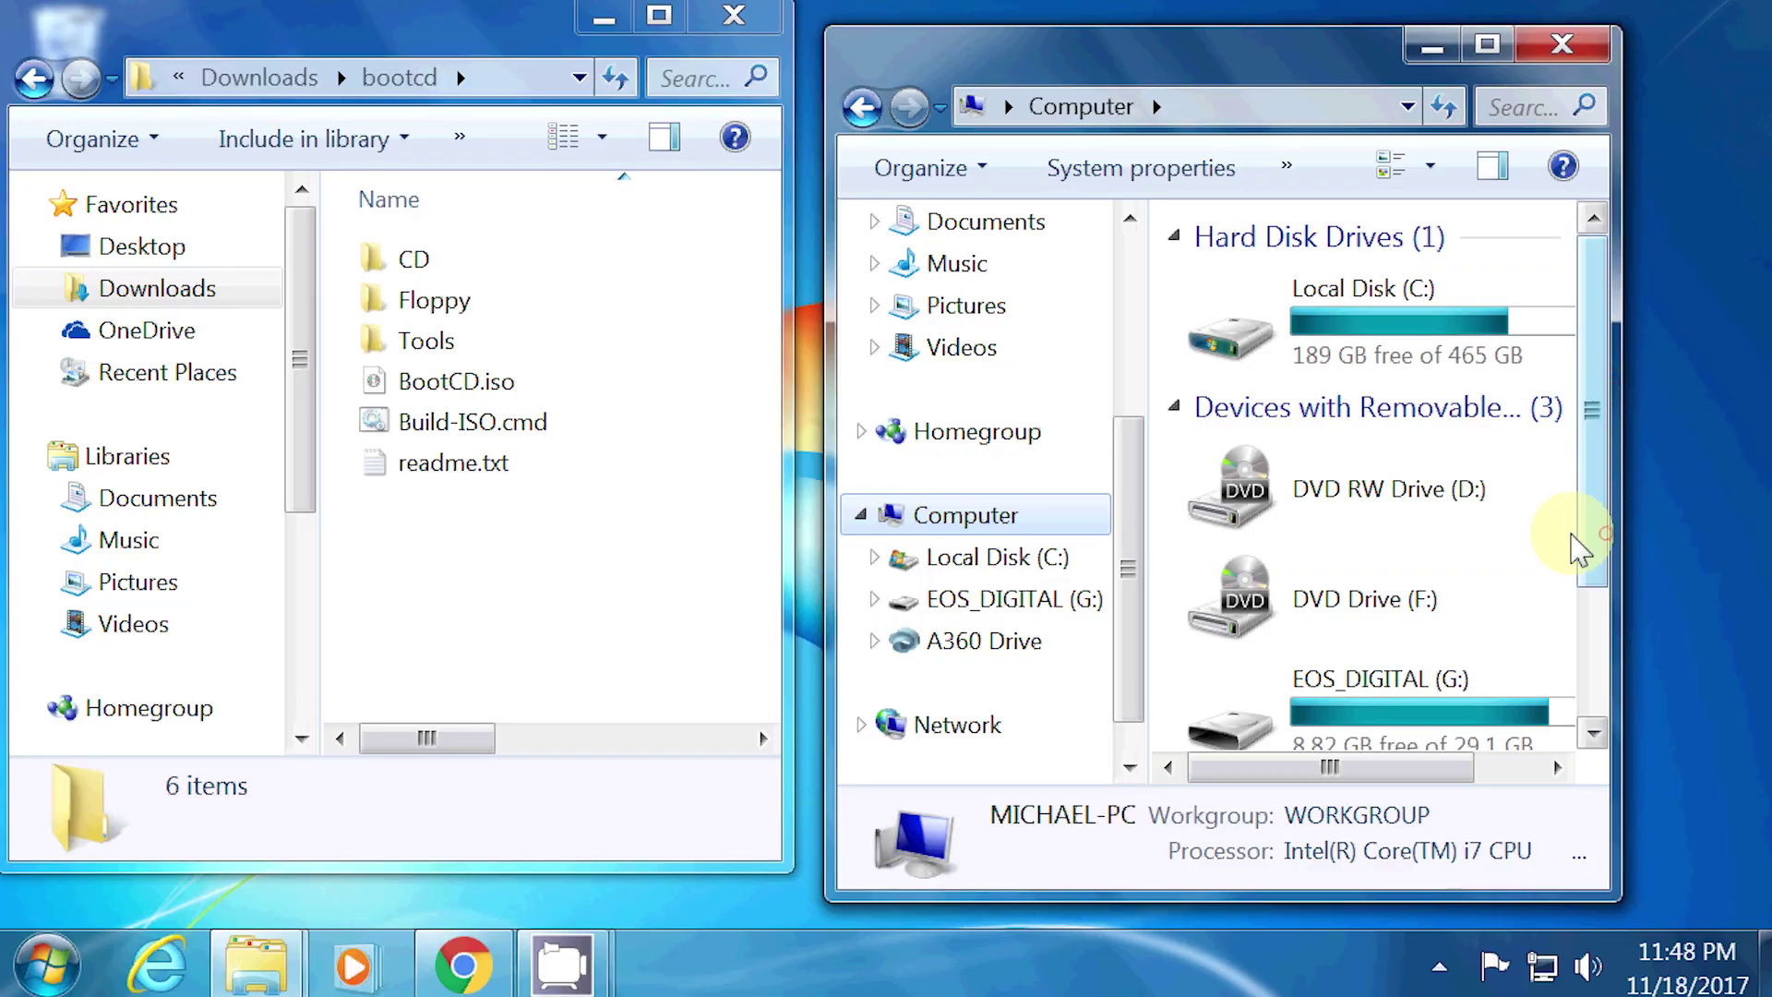
pyautogui.doubleClick(1232, 736)
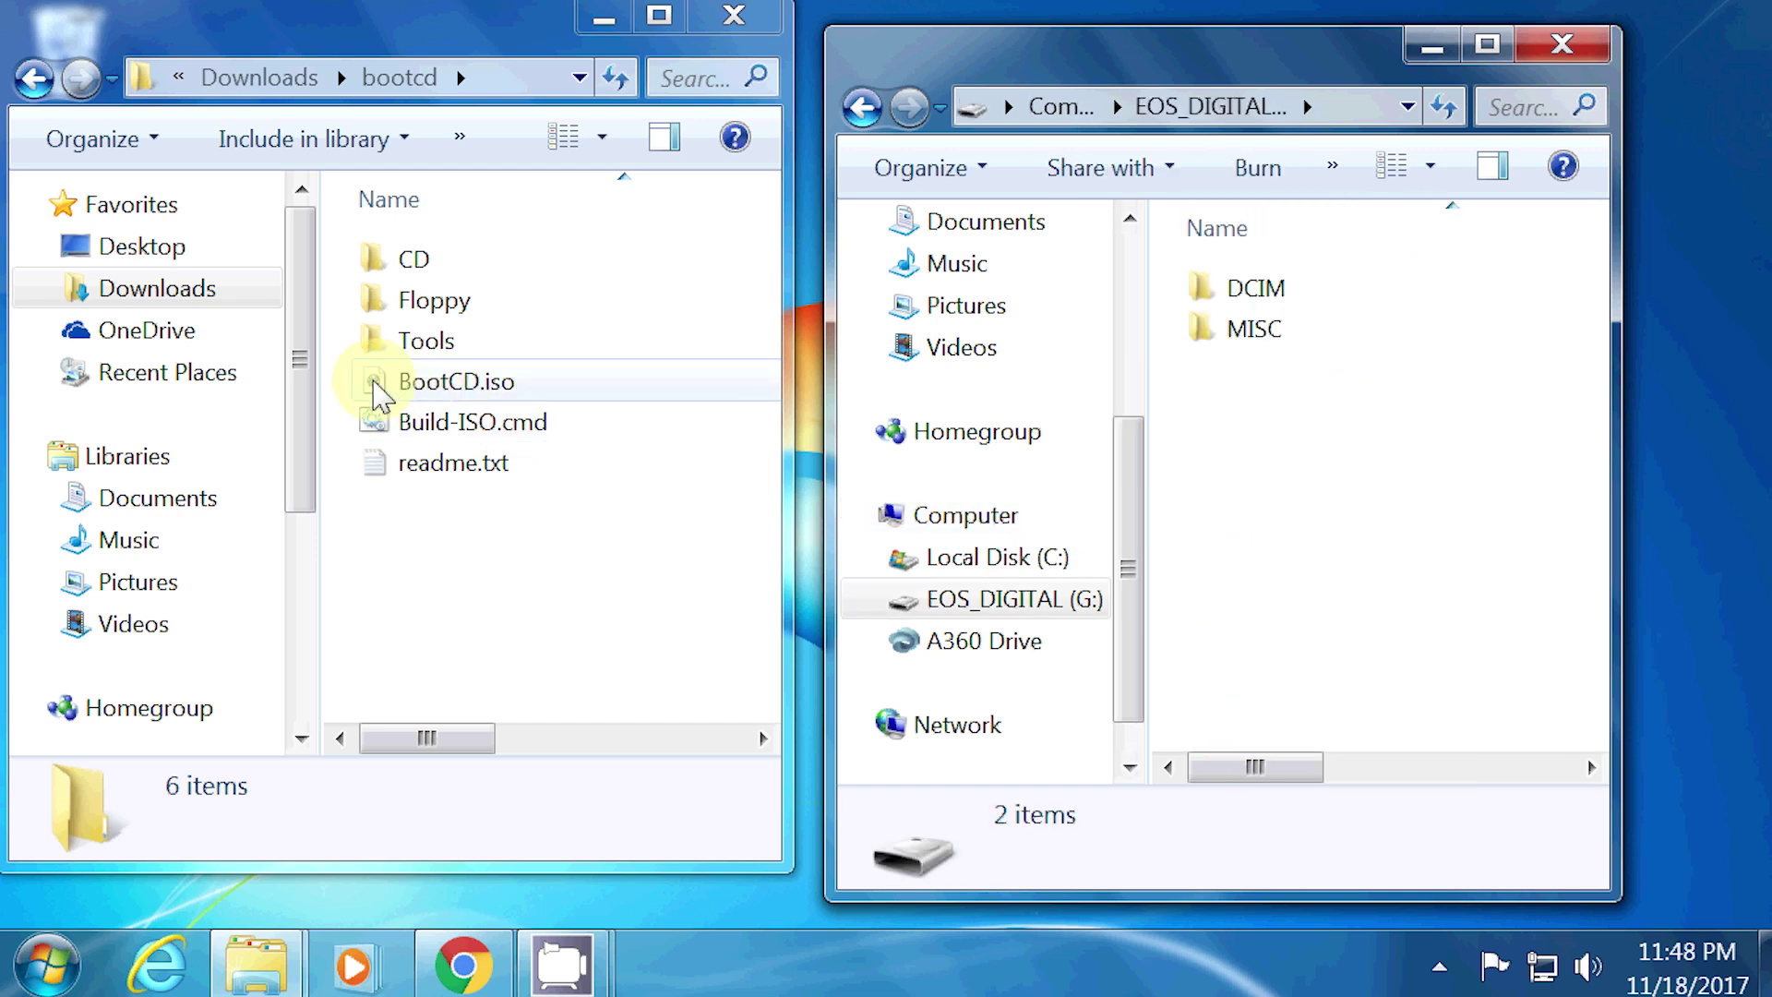
pyautogui.click(378, 393)
pyautogui.moveTo(379, 397); pyautogui.dragTo(1323, 480)
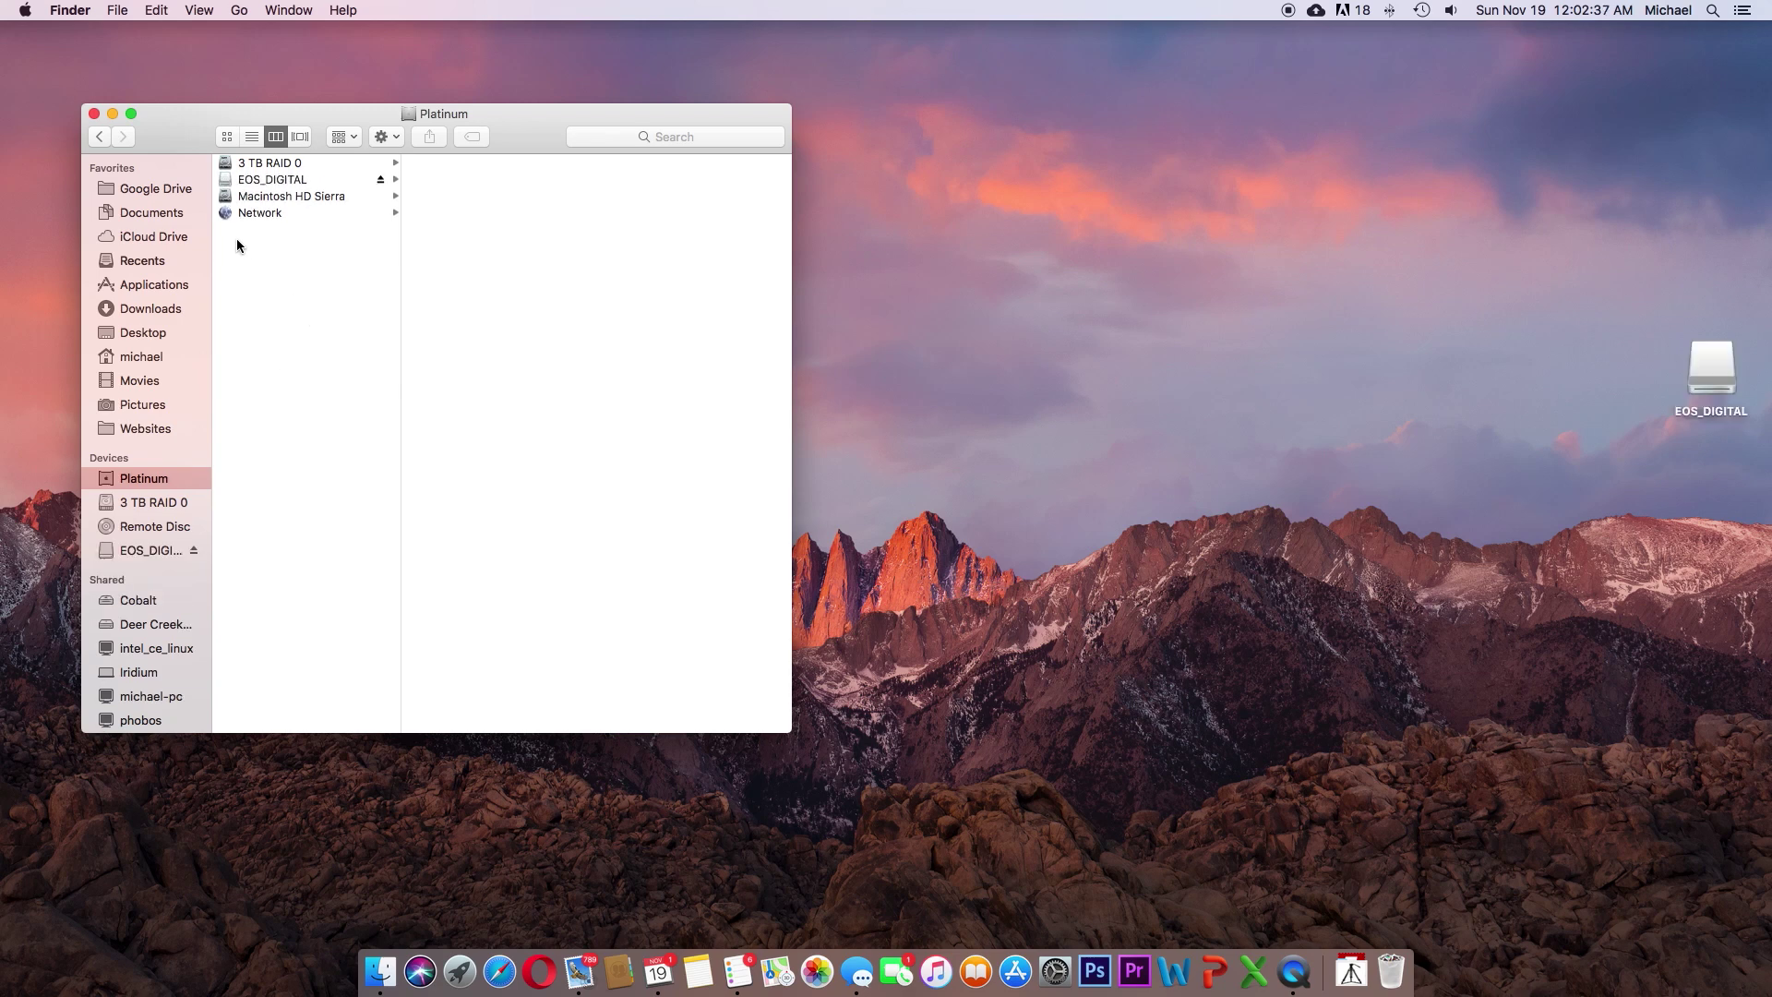
# - On the Mac, copy BootCD.iso from the EOS_DIGITAL drive to the desktop in Finder
pyautogui.click(229, 181)
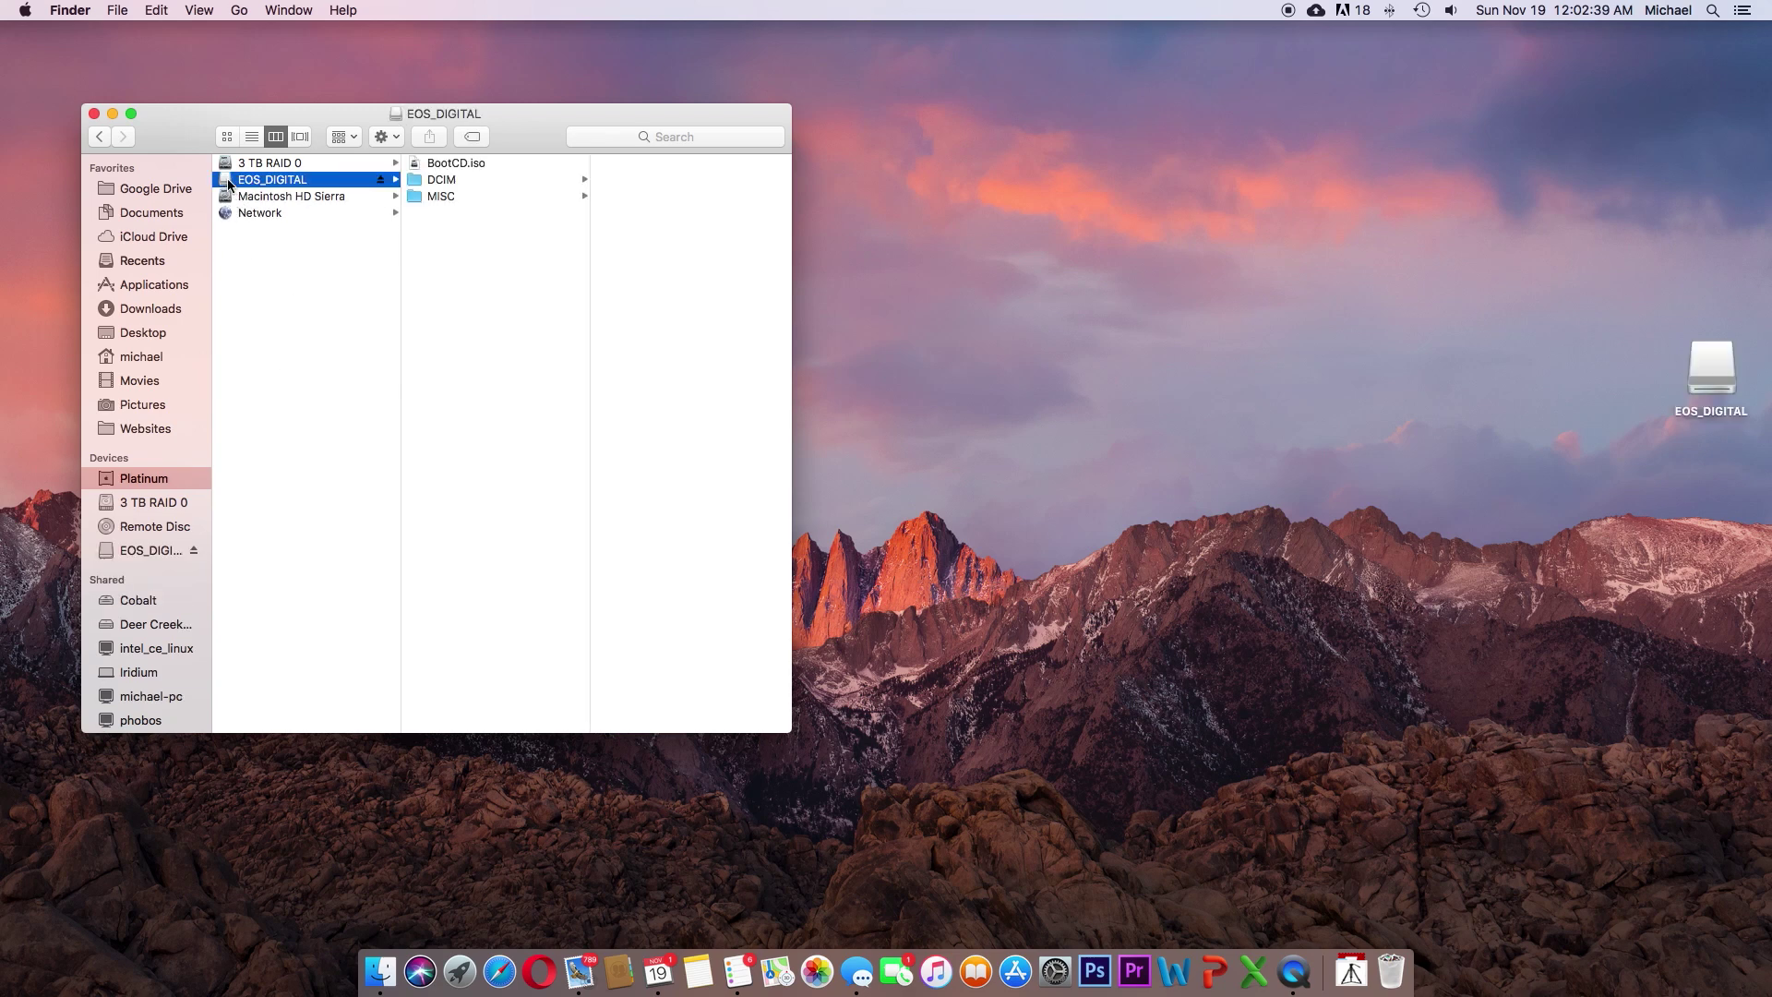
pyautogui.click(415, 168)
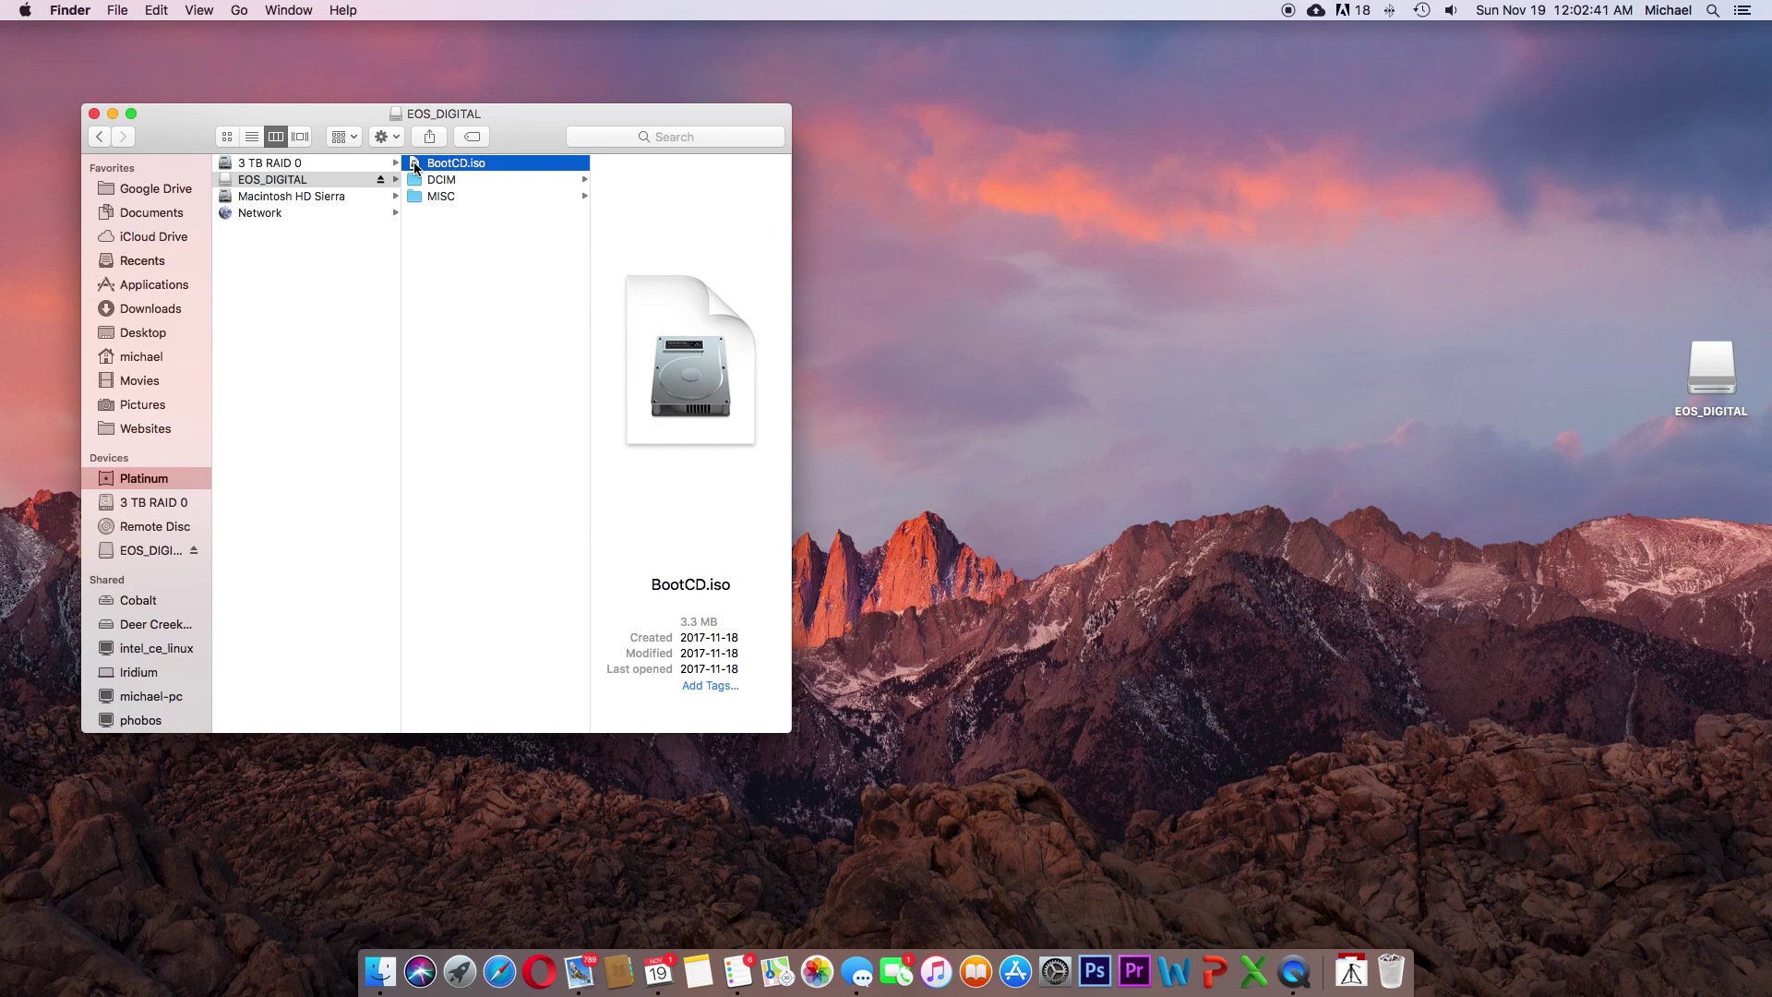
pyautogui.moveTo(415, 168); pyautogui.dragTo(838, 269)
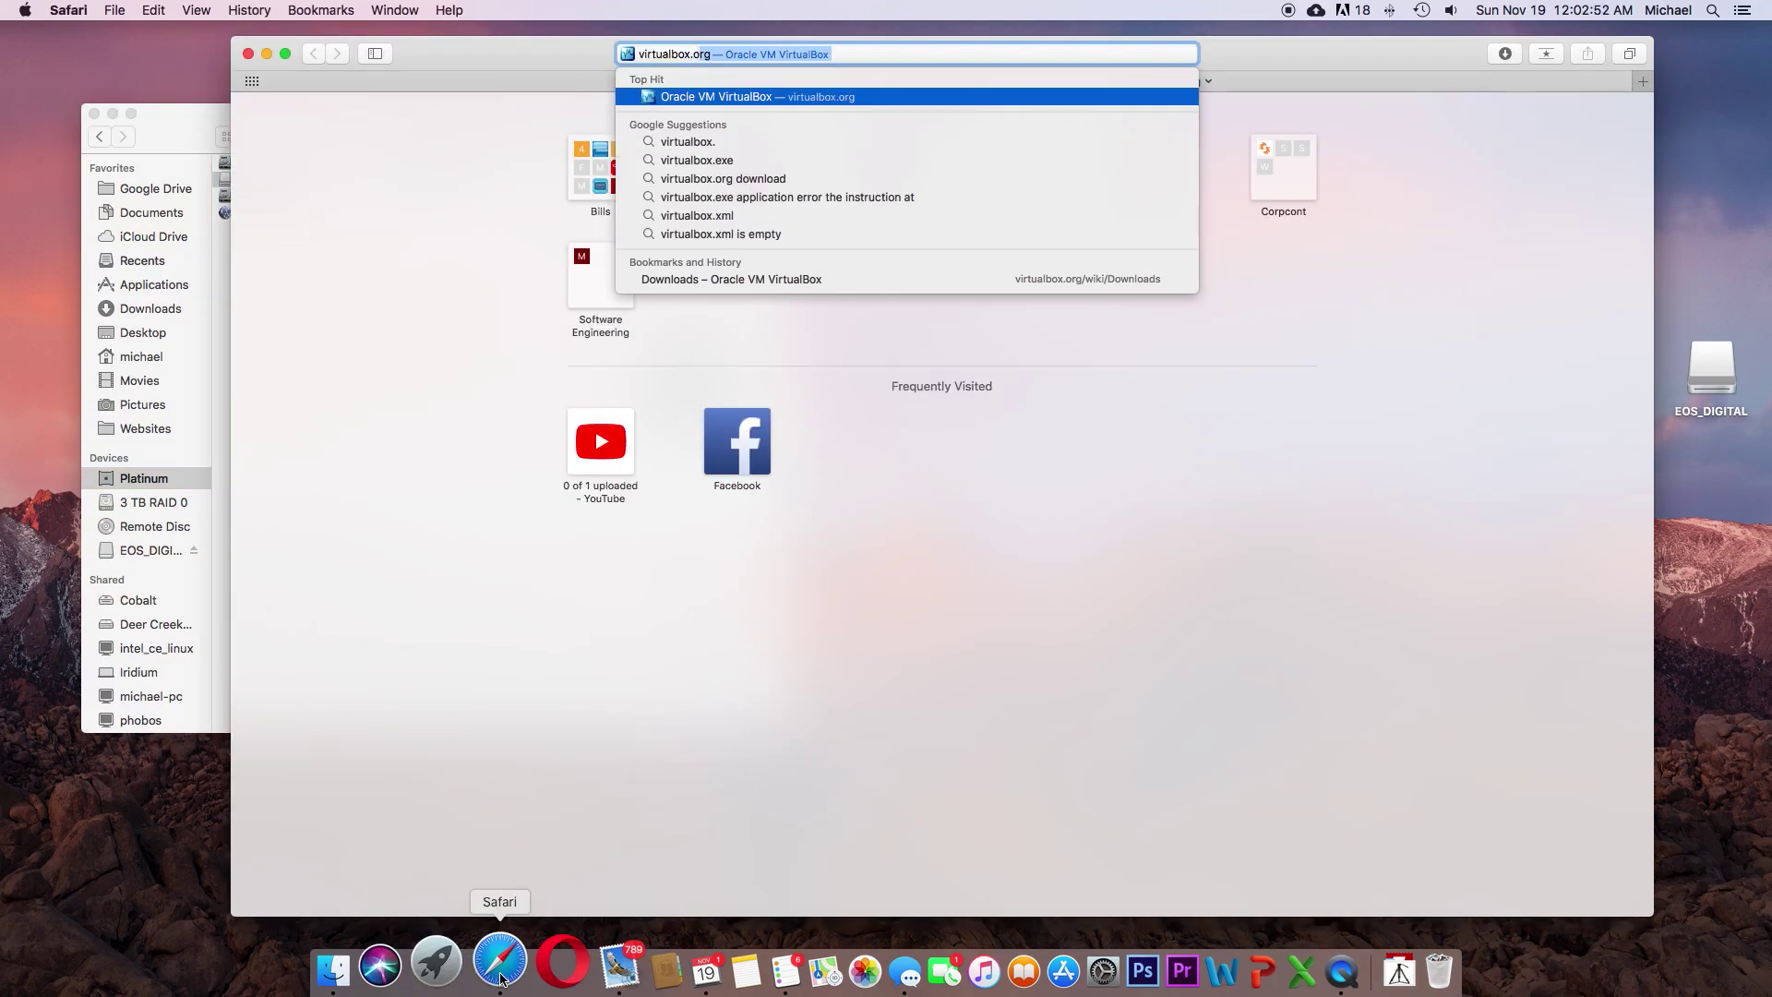
# - Go to virtualbox.org in Safari and download the VirtualBox 5.2.0 package for OS X hosts
pyautogui.press('Return')
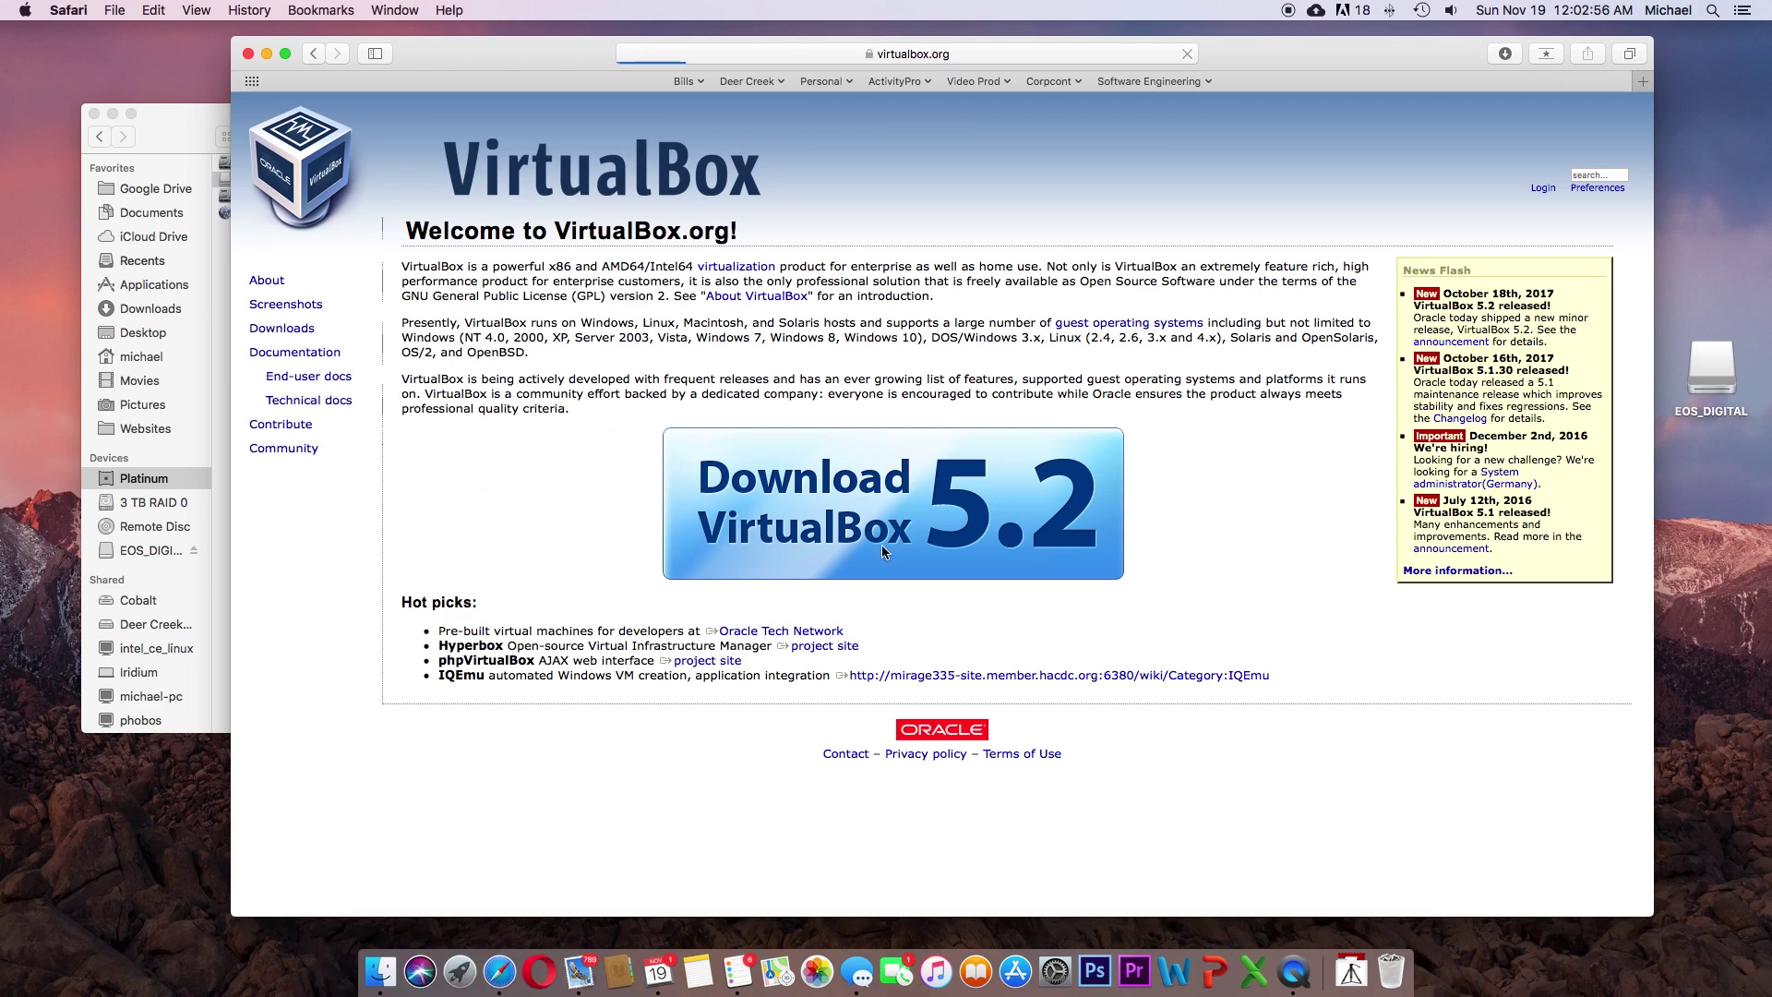
pyautogui.click(882, 544)
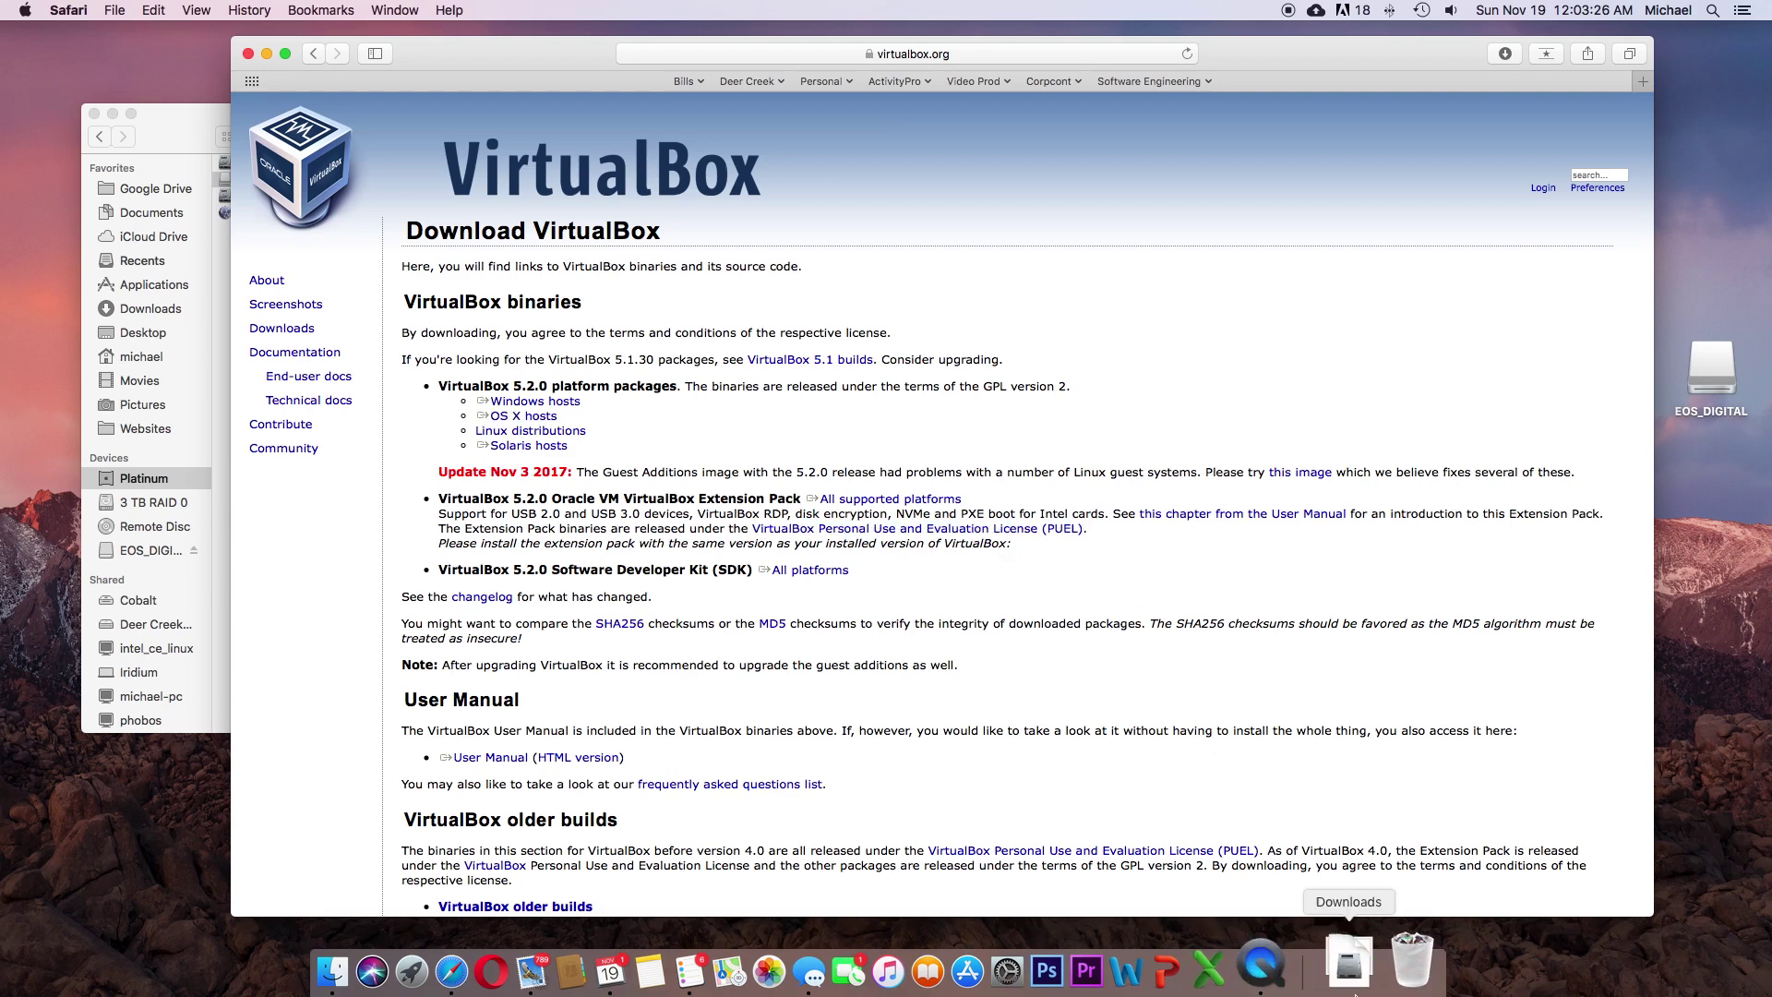
# - Install VirtualBox from the downloaded VirtualBox-5.2.0-118431-OSX.dmg and move the installer to the Trash
pyautogui.click(1357, 965)
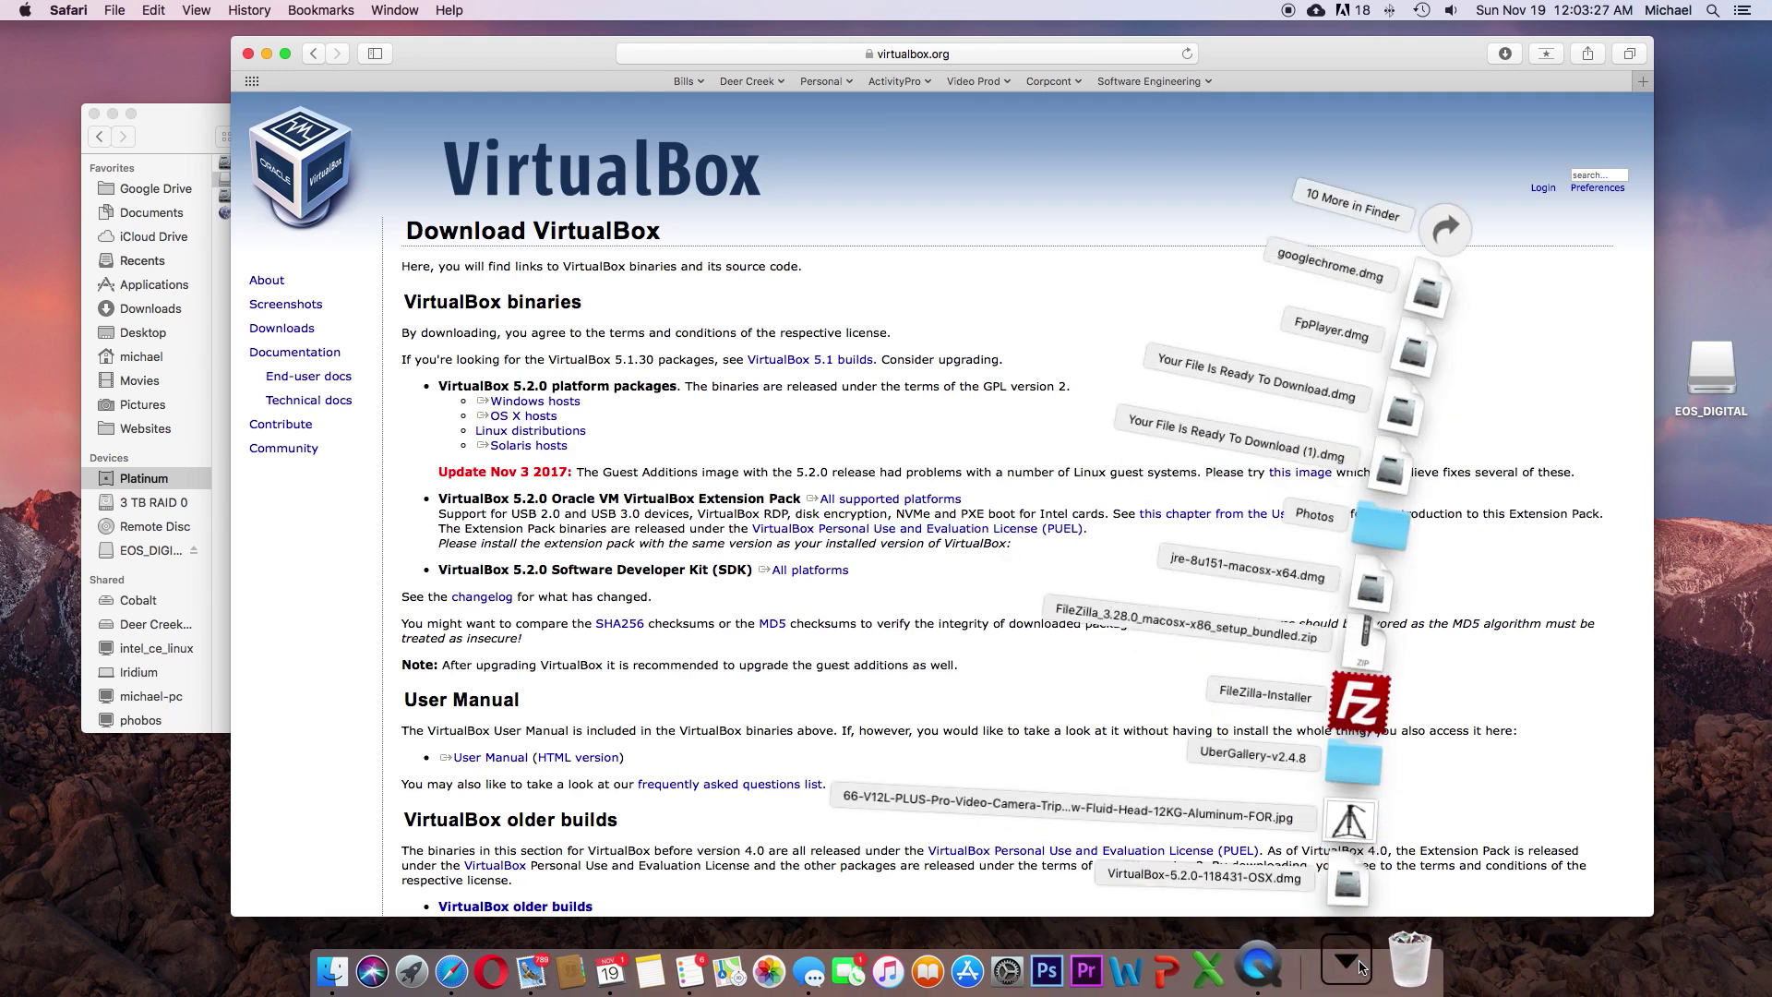
pyautogui.click(1366, 881)
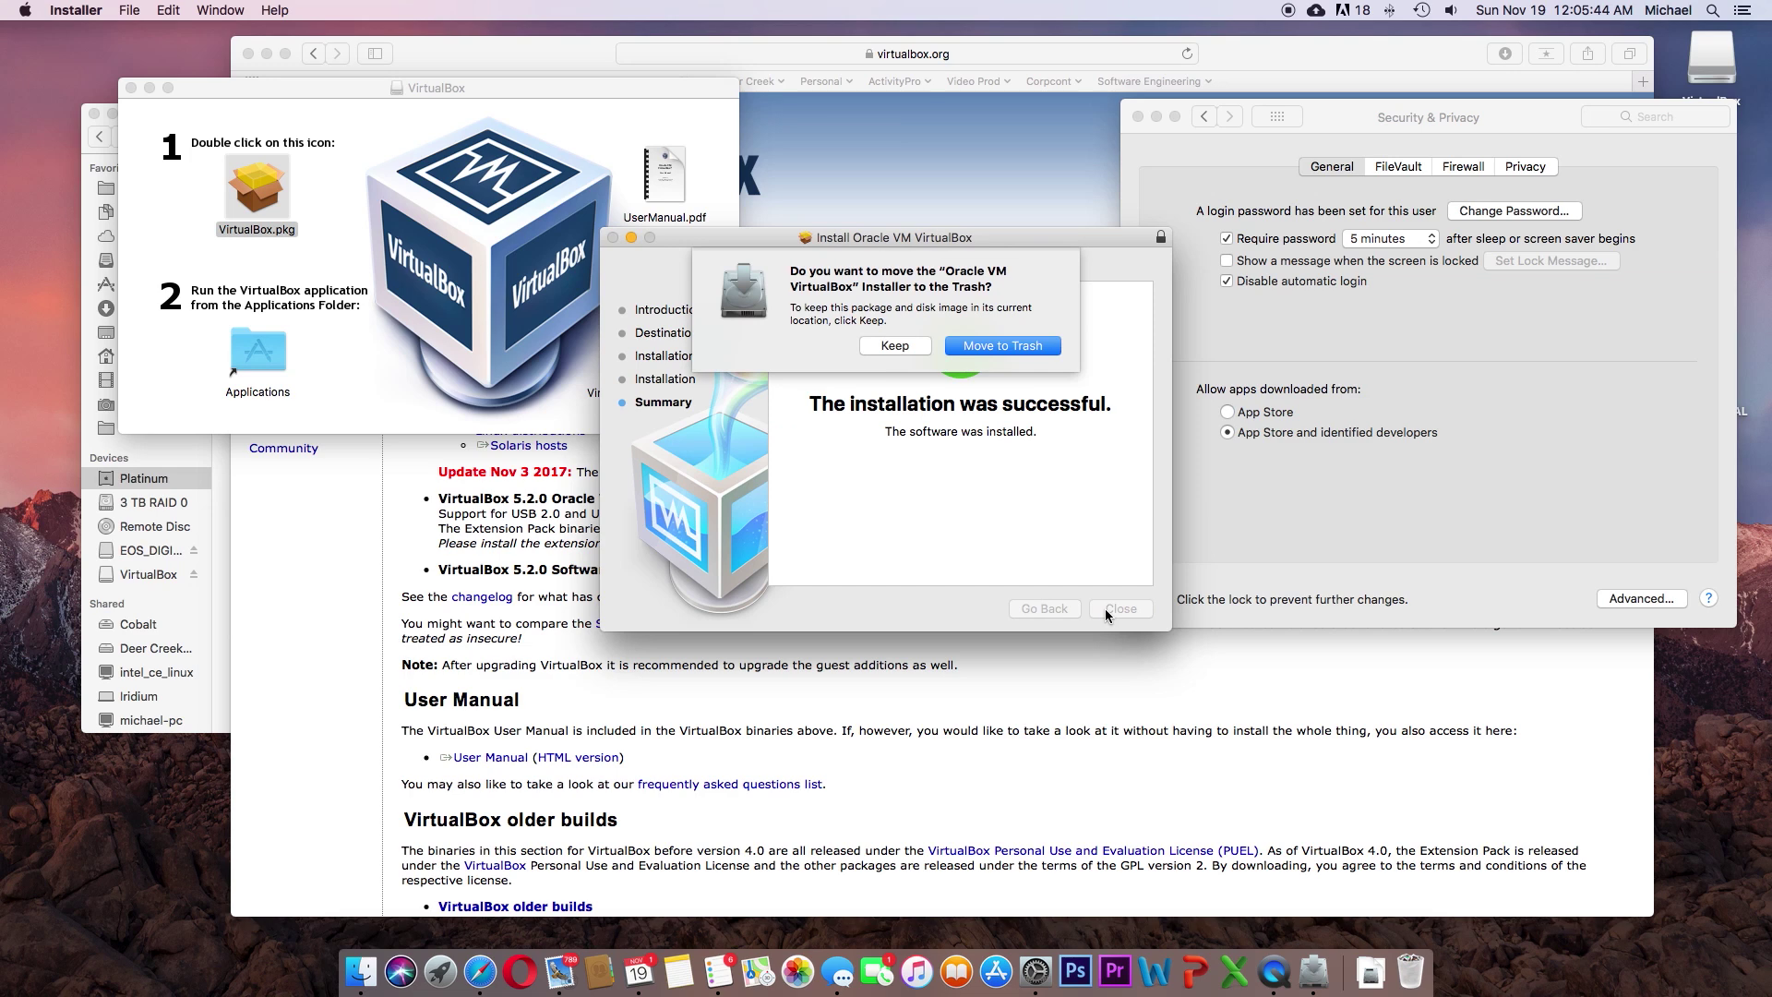
pyautogui.click(966, 347)
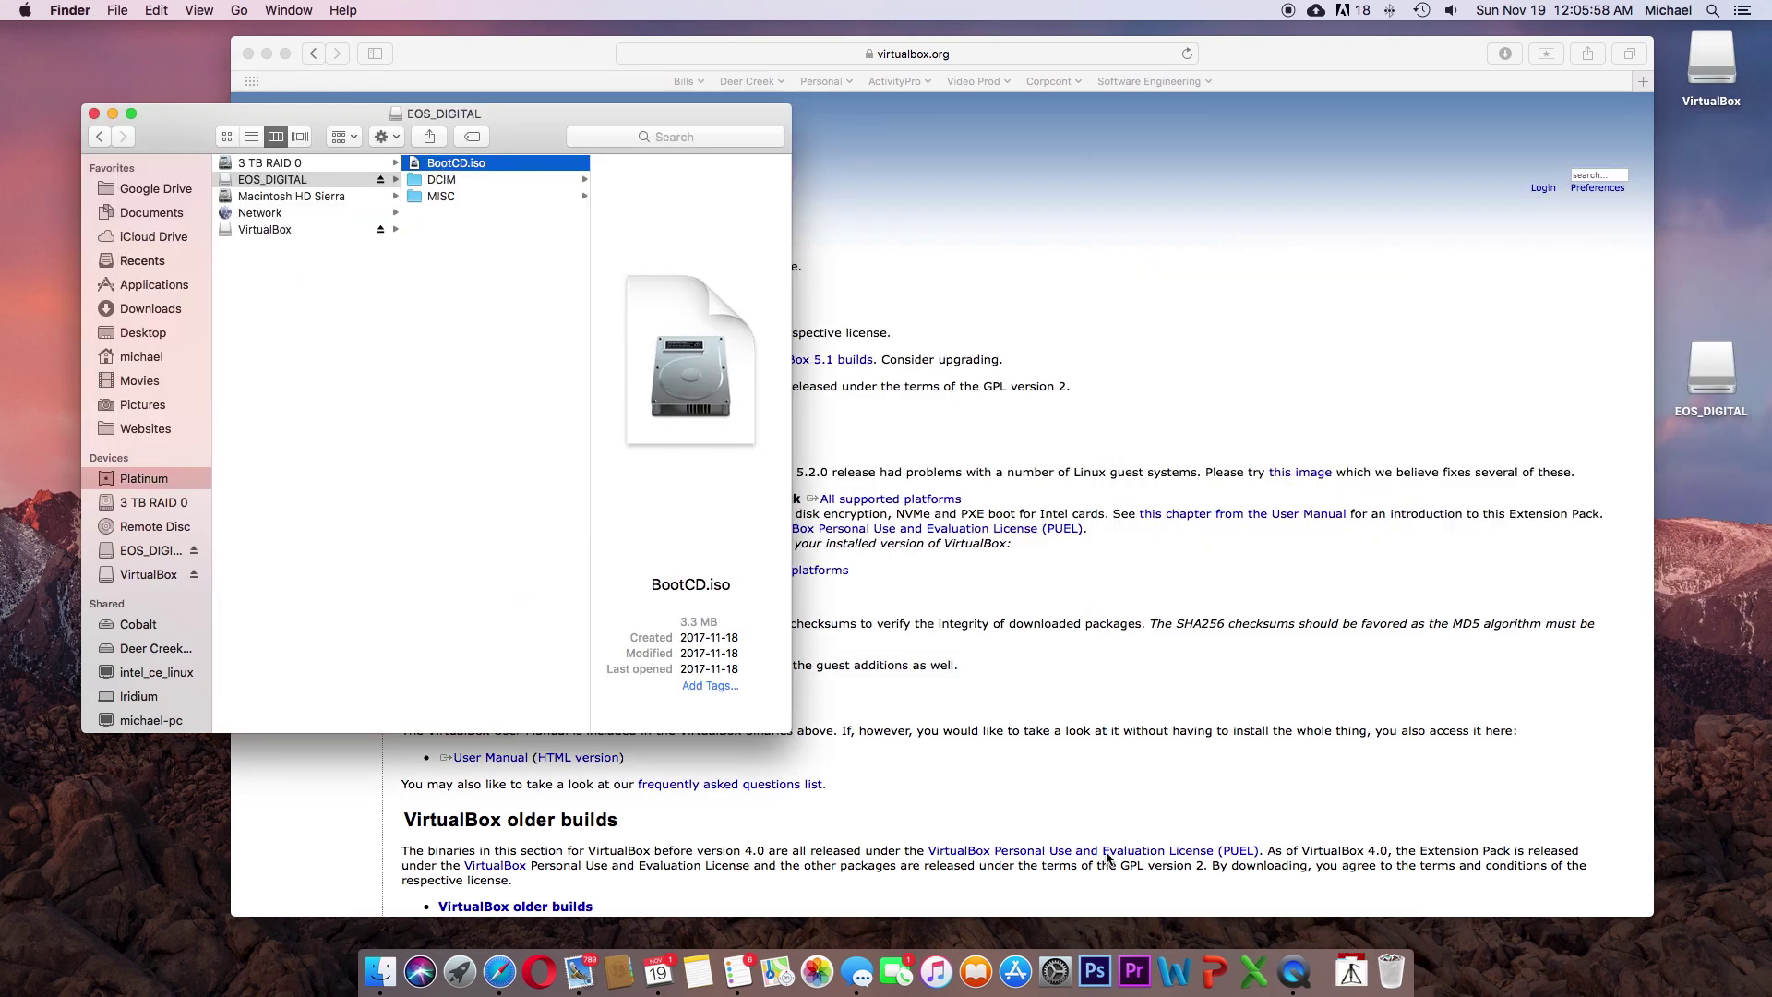
# - Launch VirtualBox and create a virtual machine named BootCD Test with type Other and version DOS
pyautogui.press('super+space')
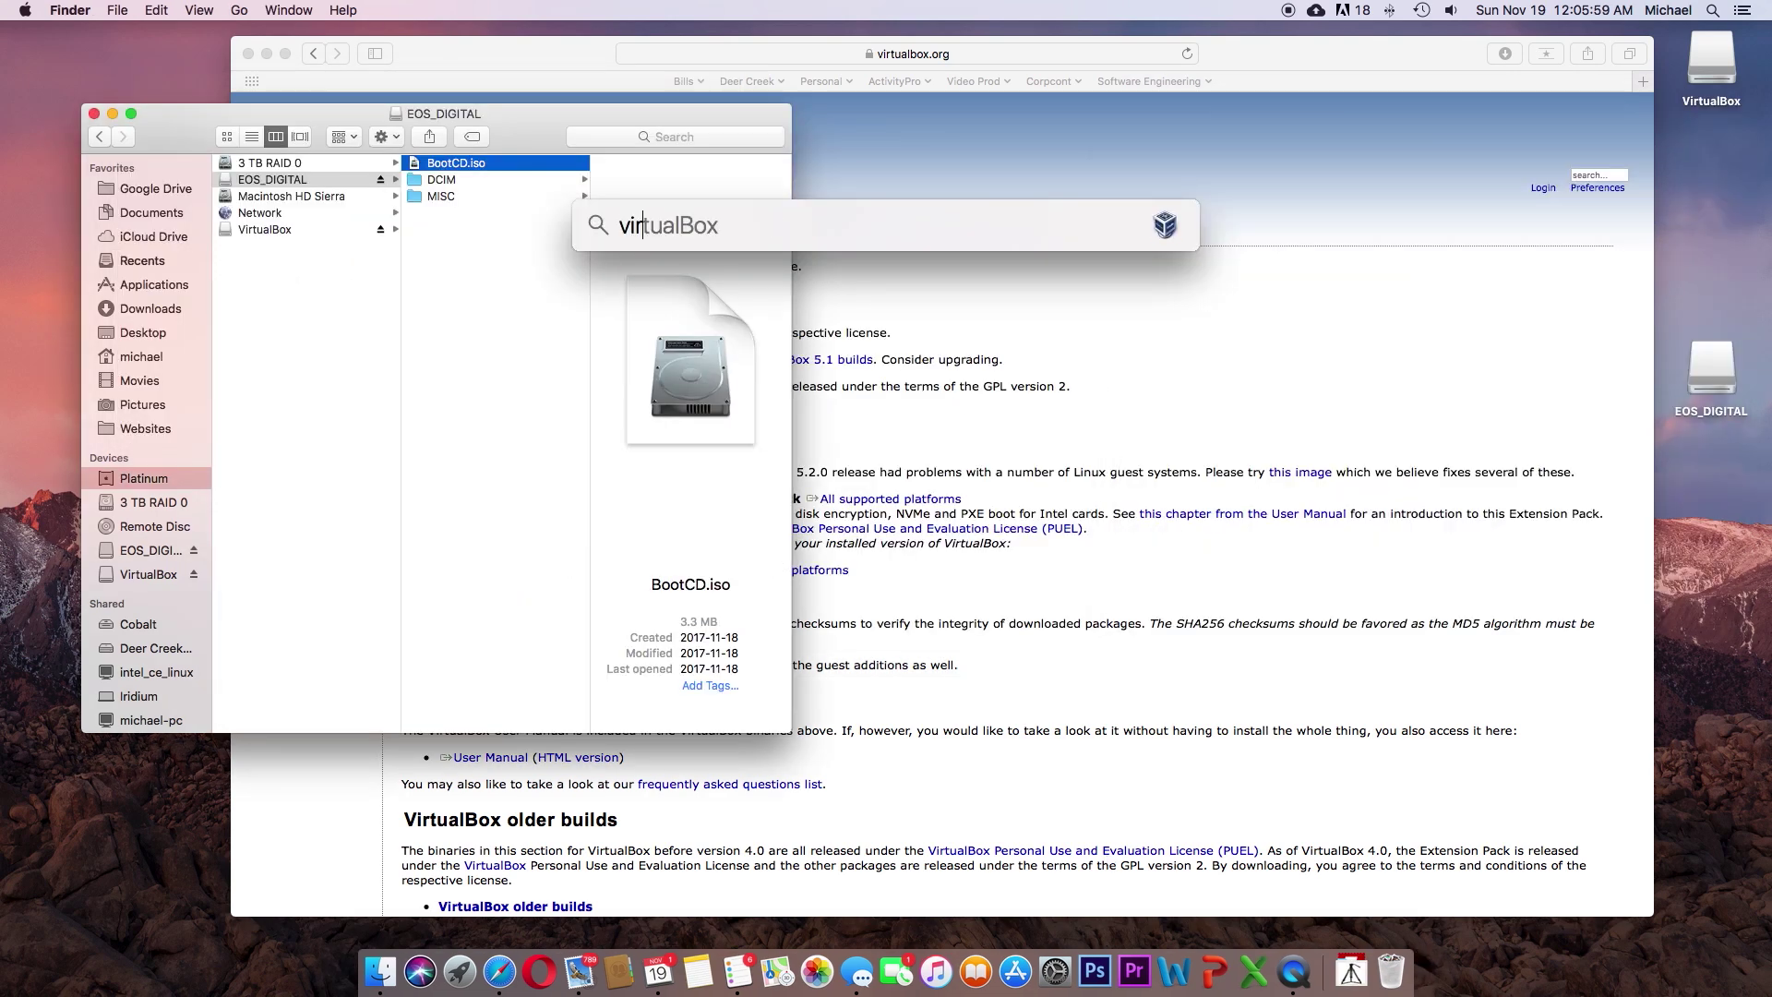
pyautogui.press('Return')
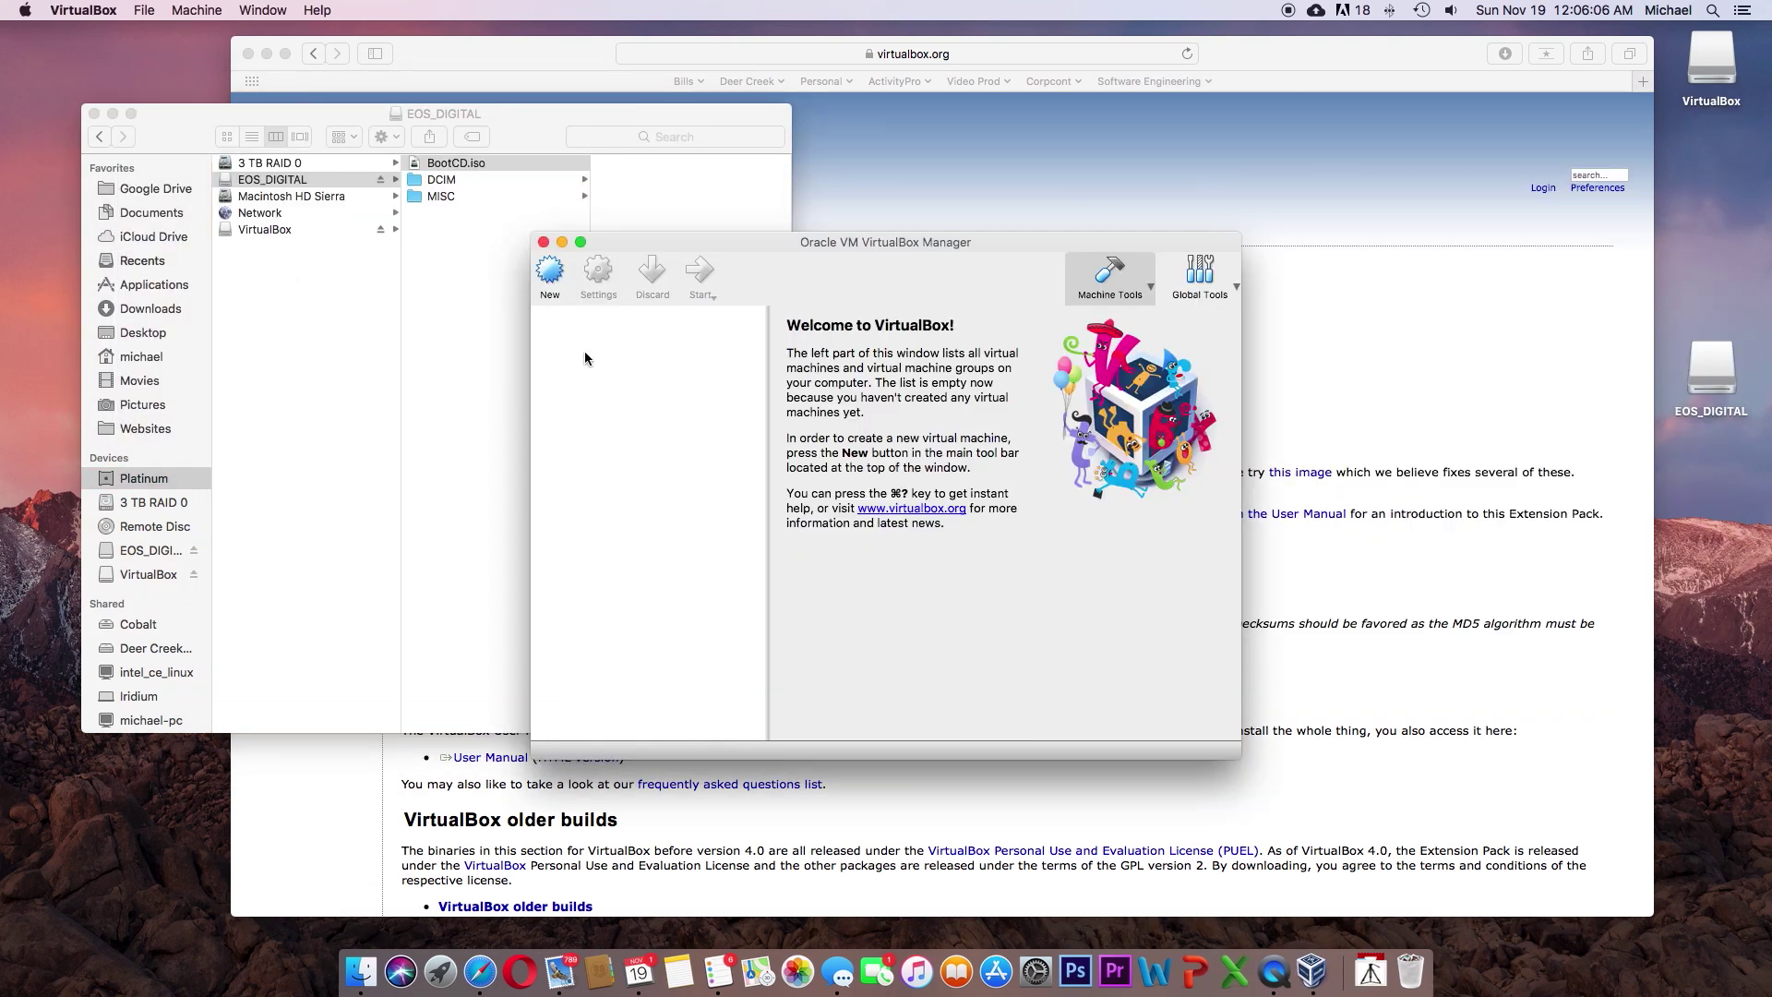
pyautogui.click(551, 272)
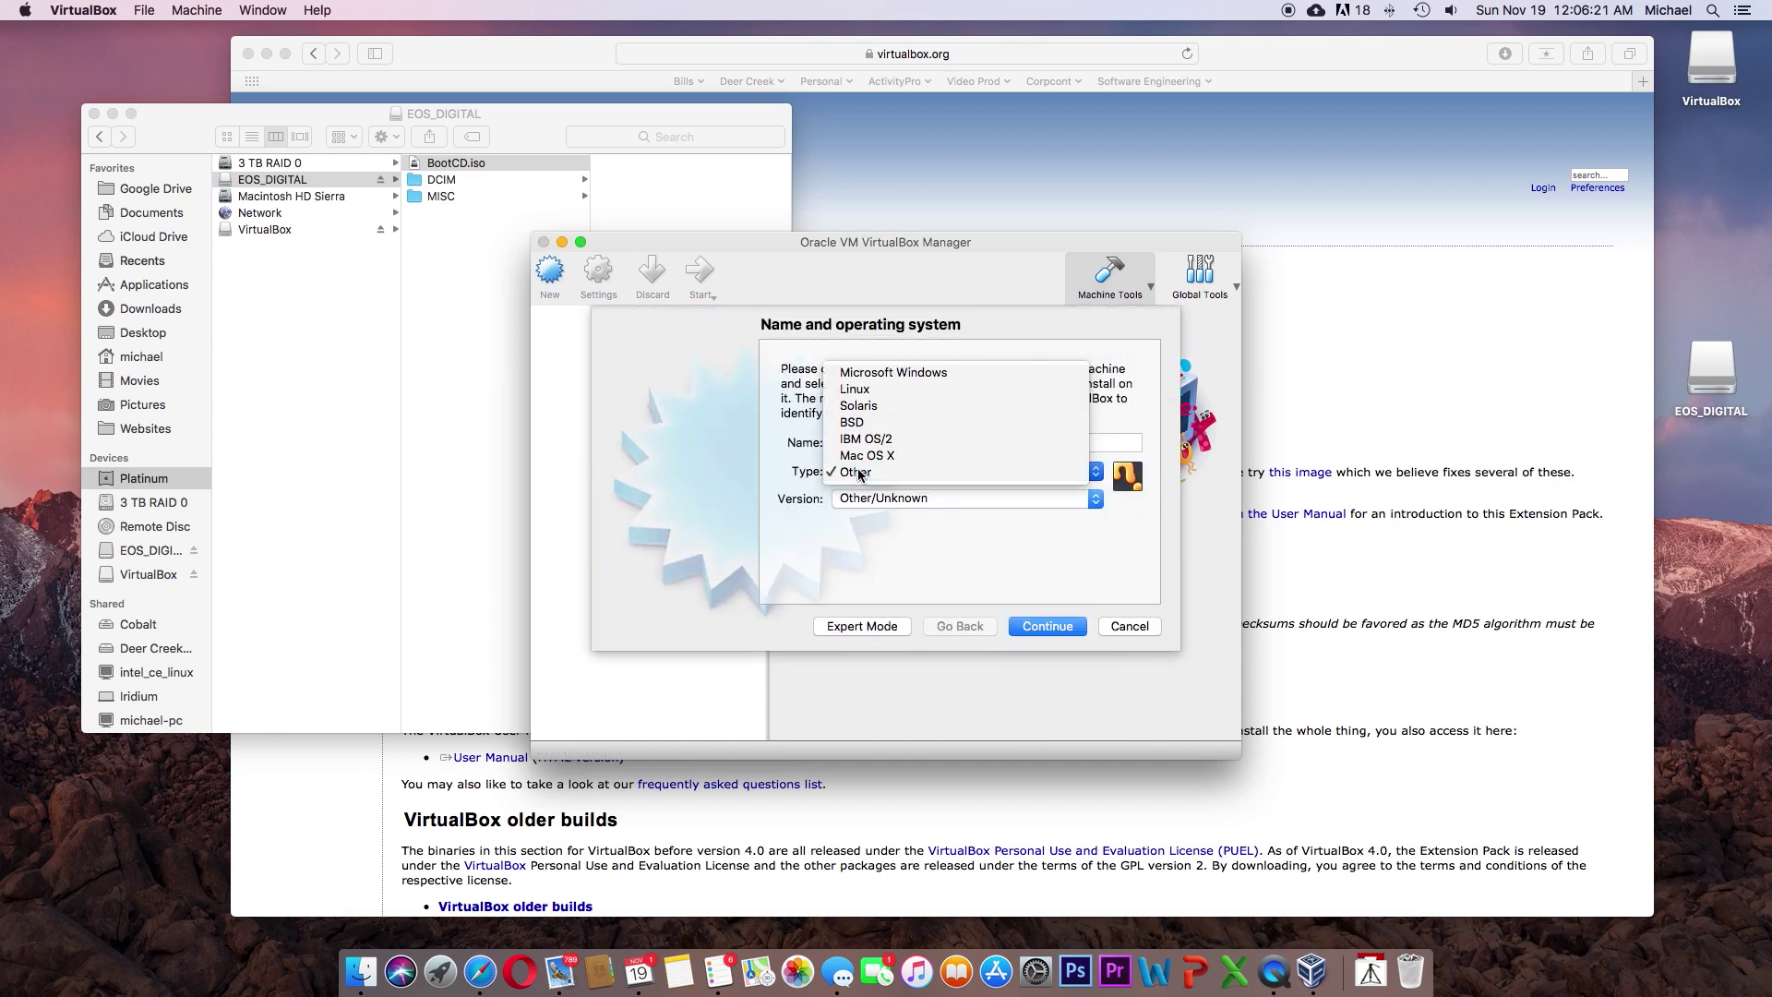
pyautogui.click(926, 494)
pyautogui.click(1099, 500)
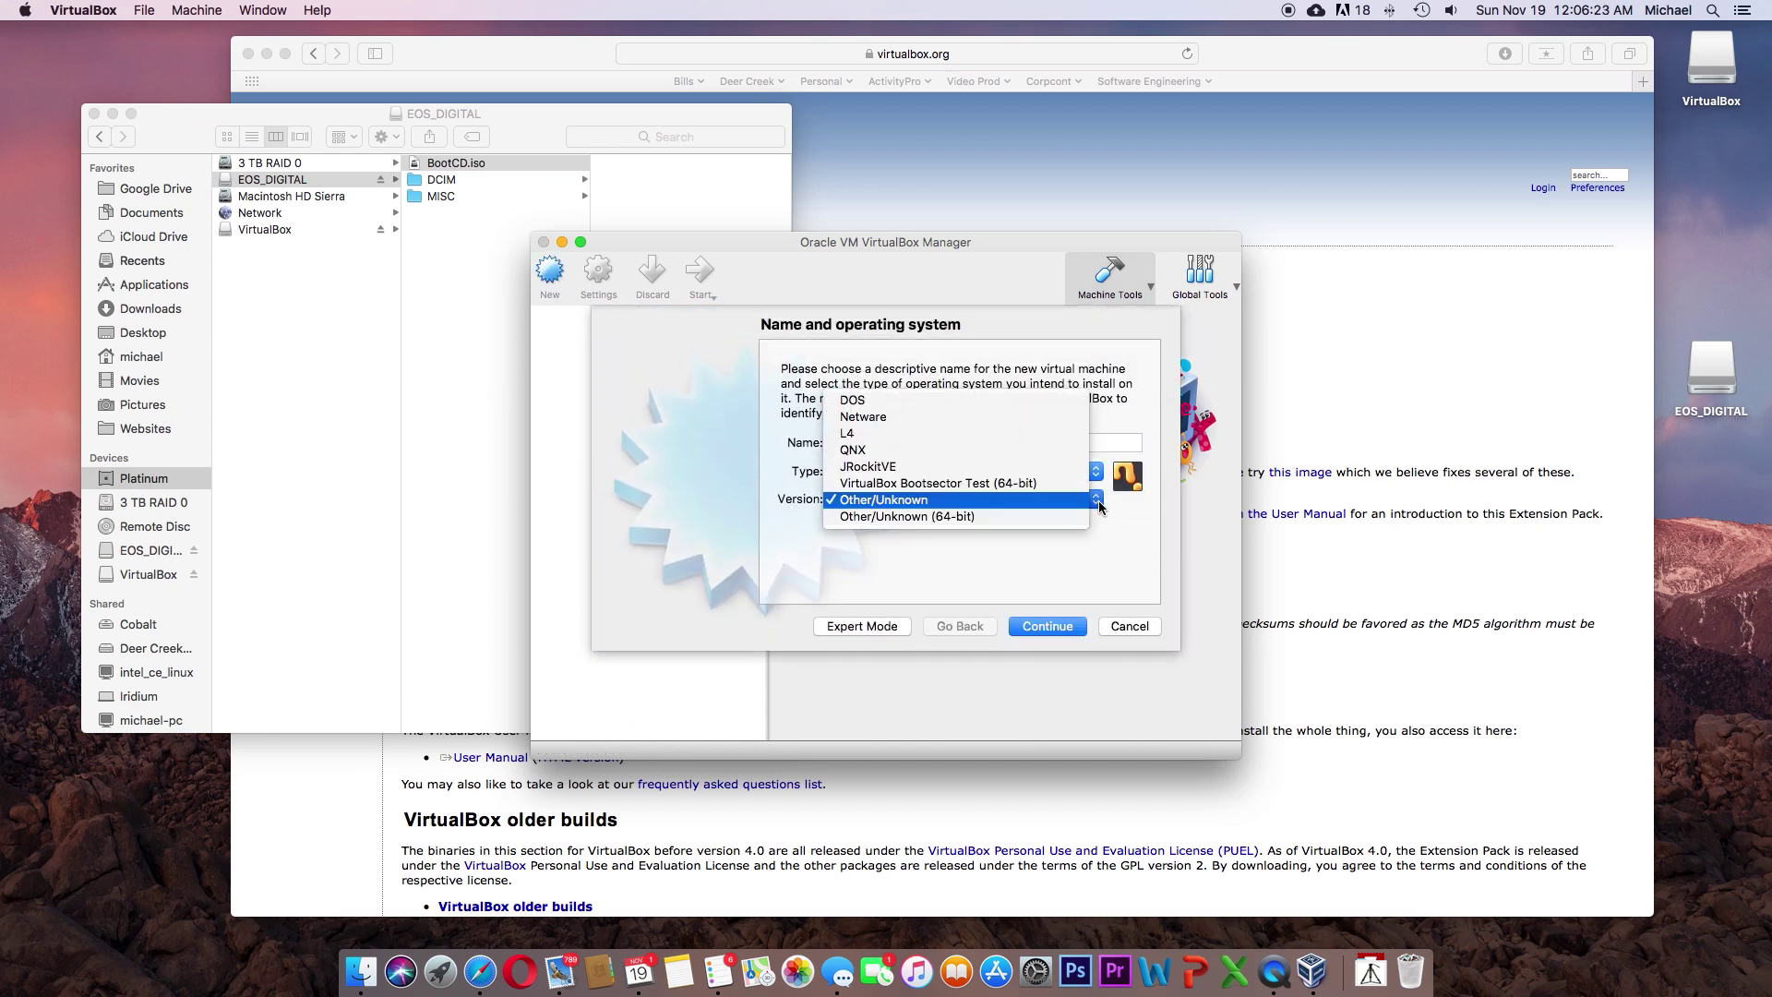
pyautogui.click(956, 403)
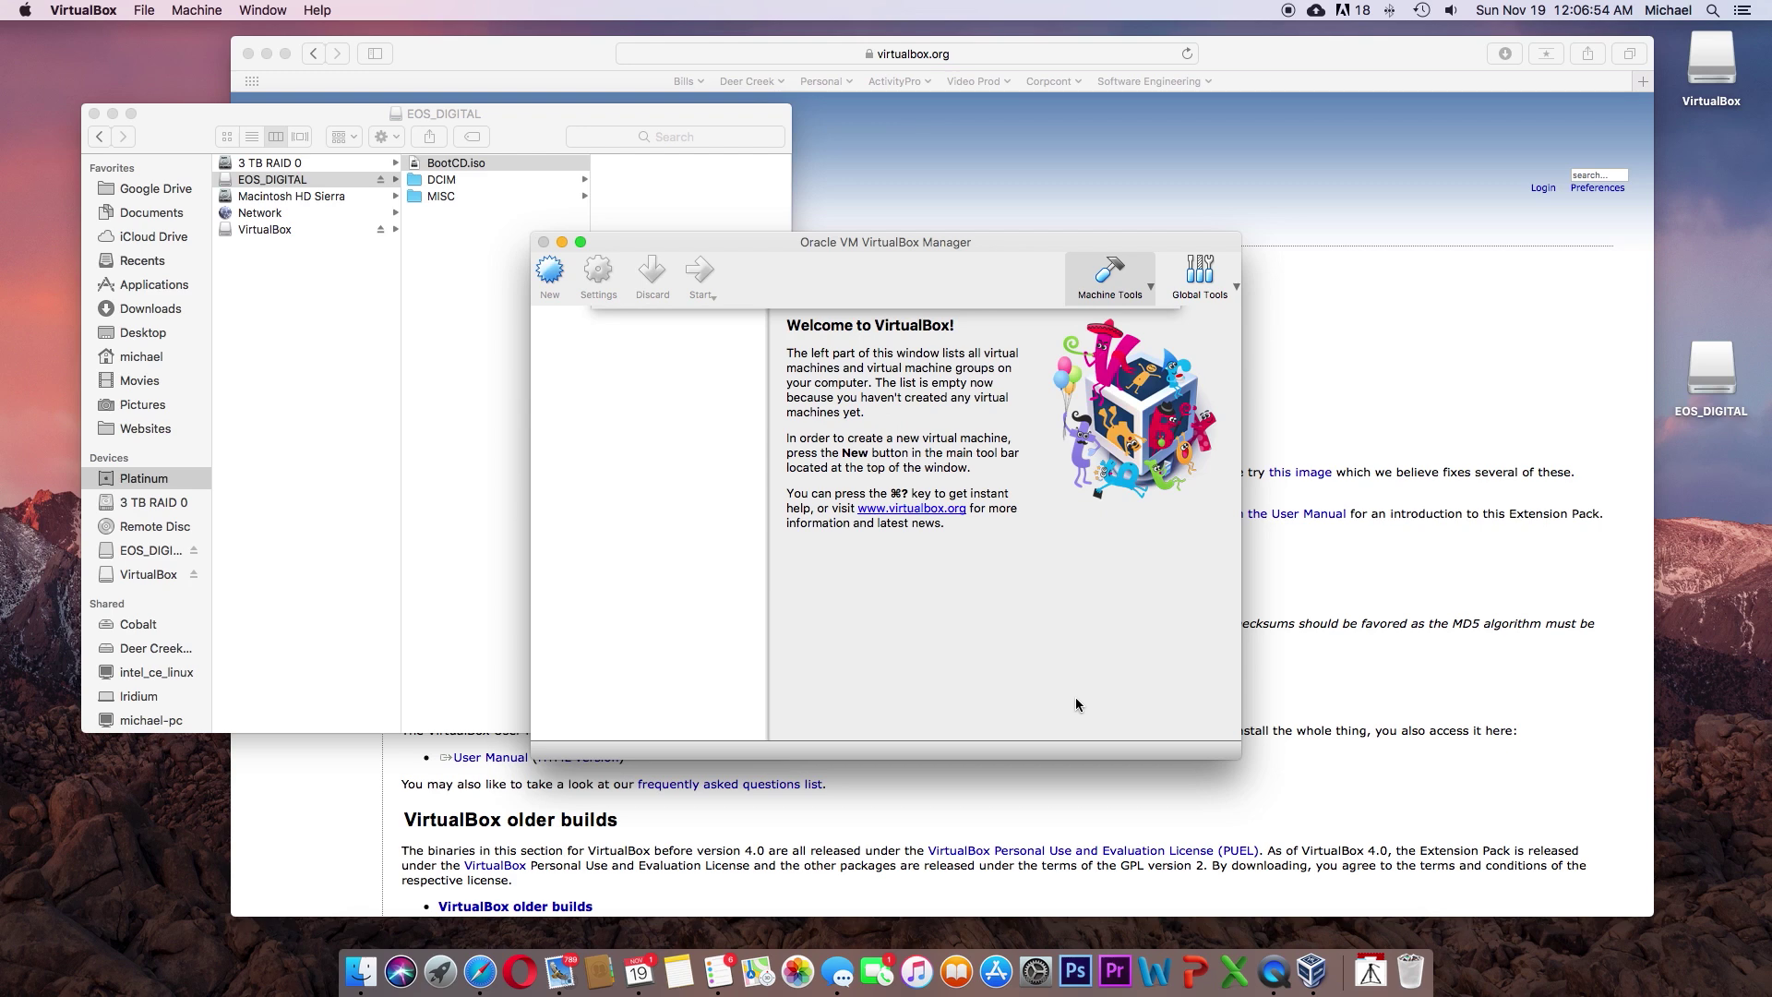
# - Load BootCD.iso from the Desktop into the BootCD Test machine's empty IDE optical drive and save the storage settings
pyautogui.click(599, 276)
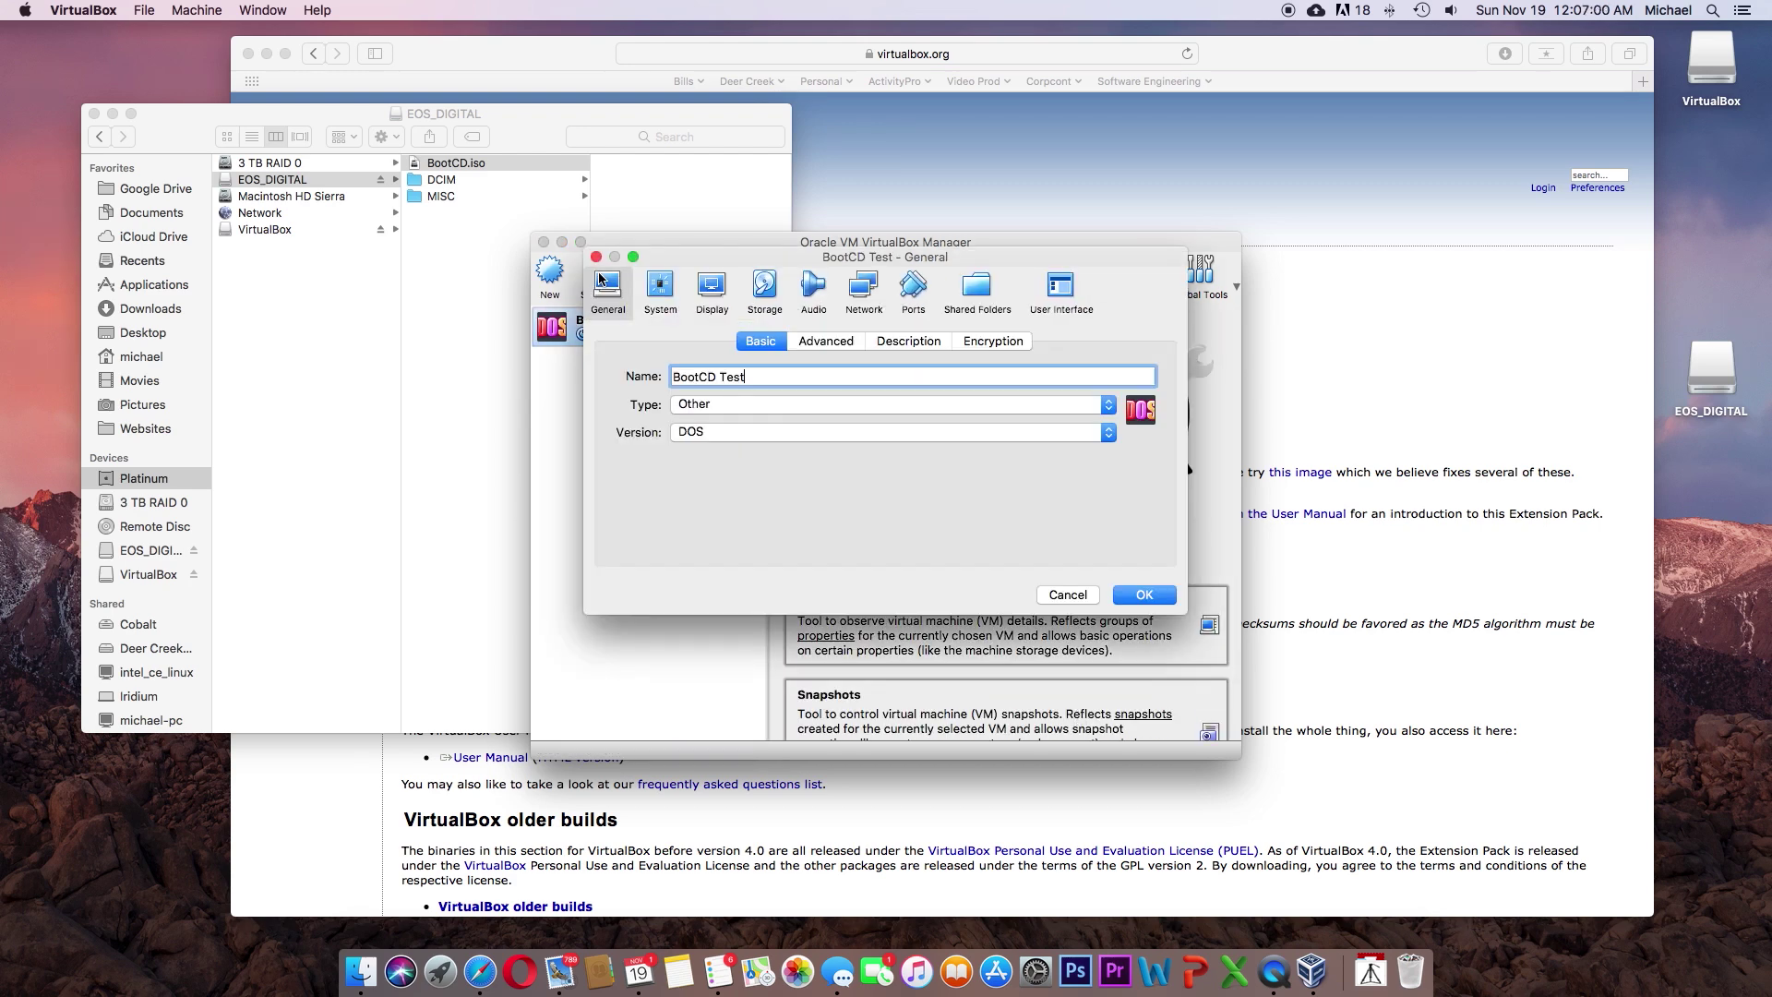
pyautogui.click(764, 288)
pyautogui.click(658, 459)
pyautogui.click(1165, 372)
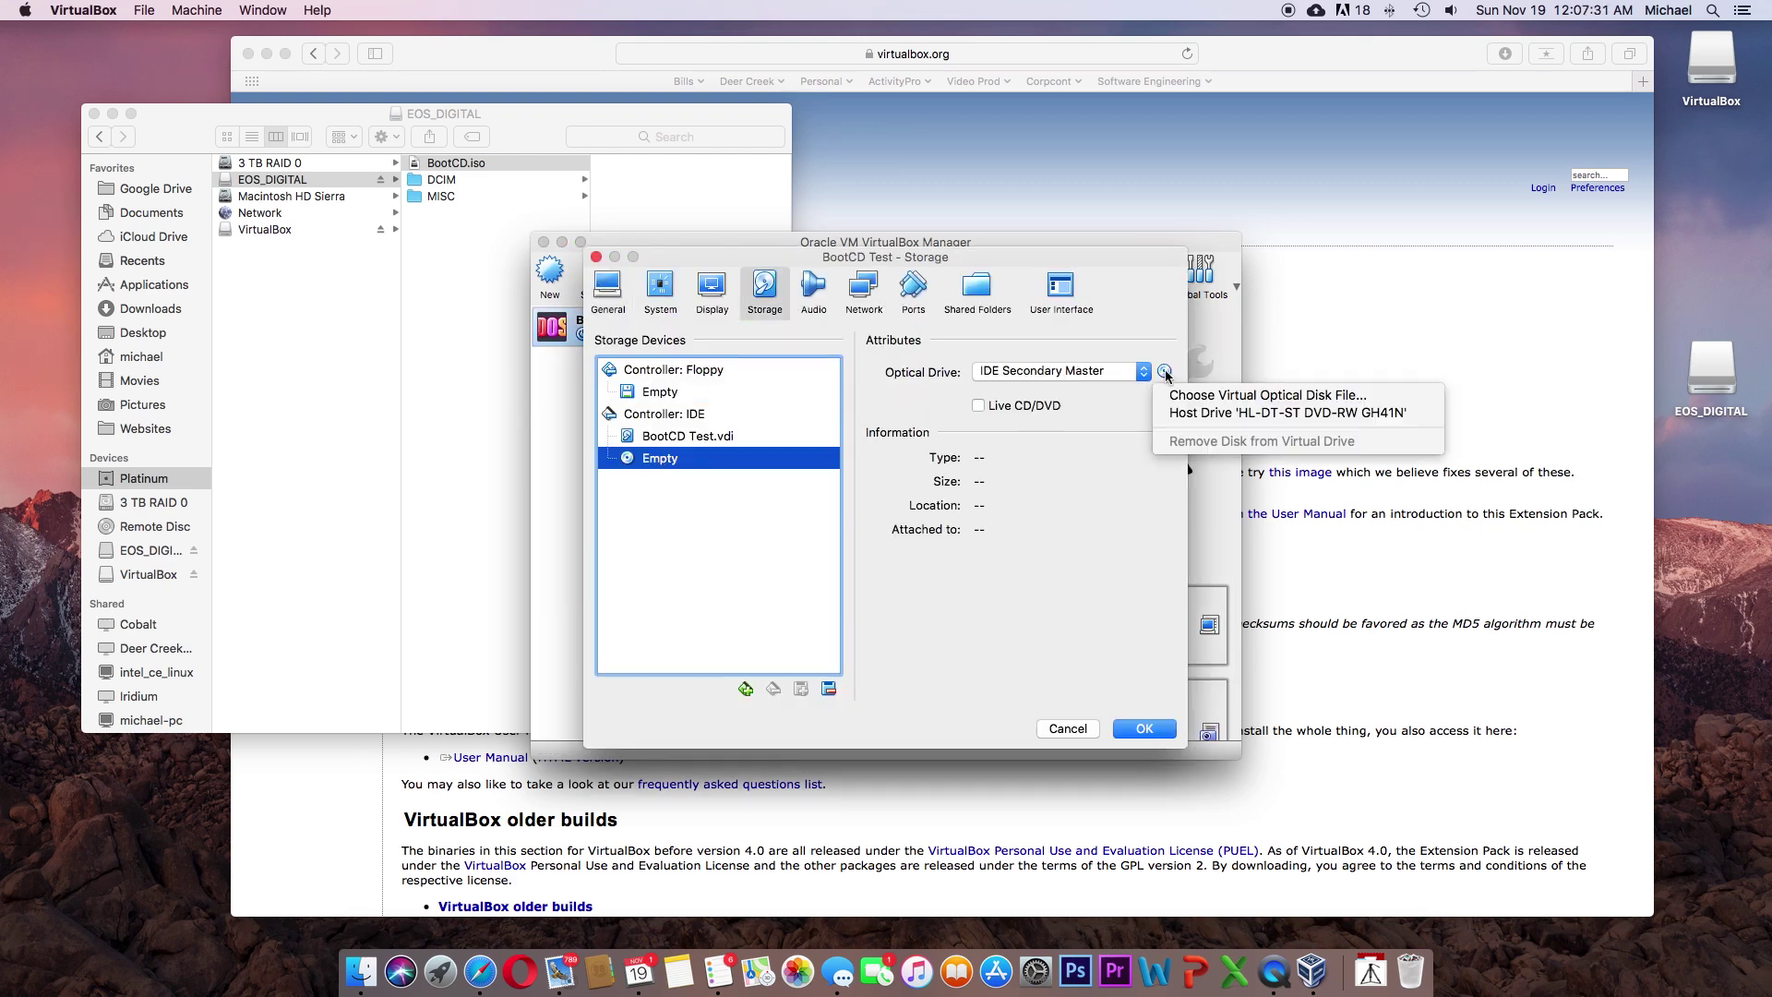
pyautogui.click(1177, 395)
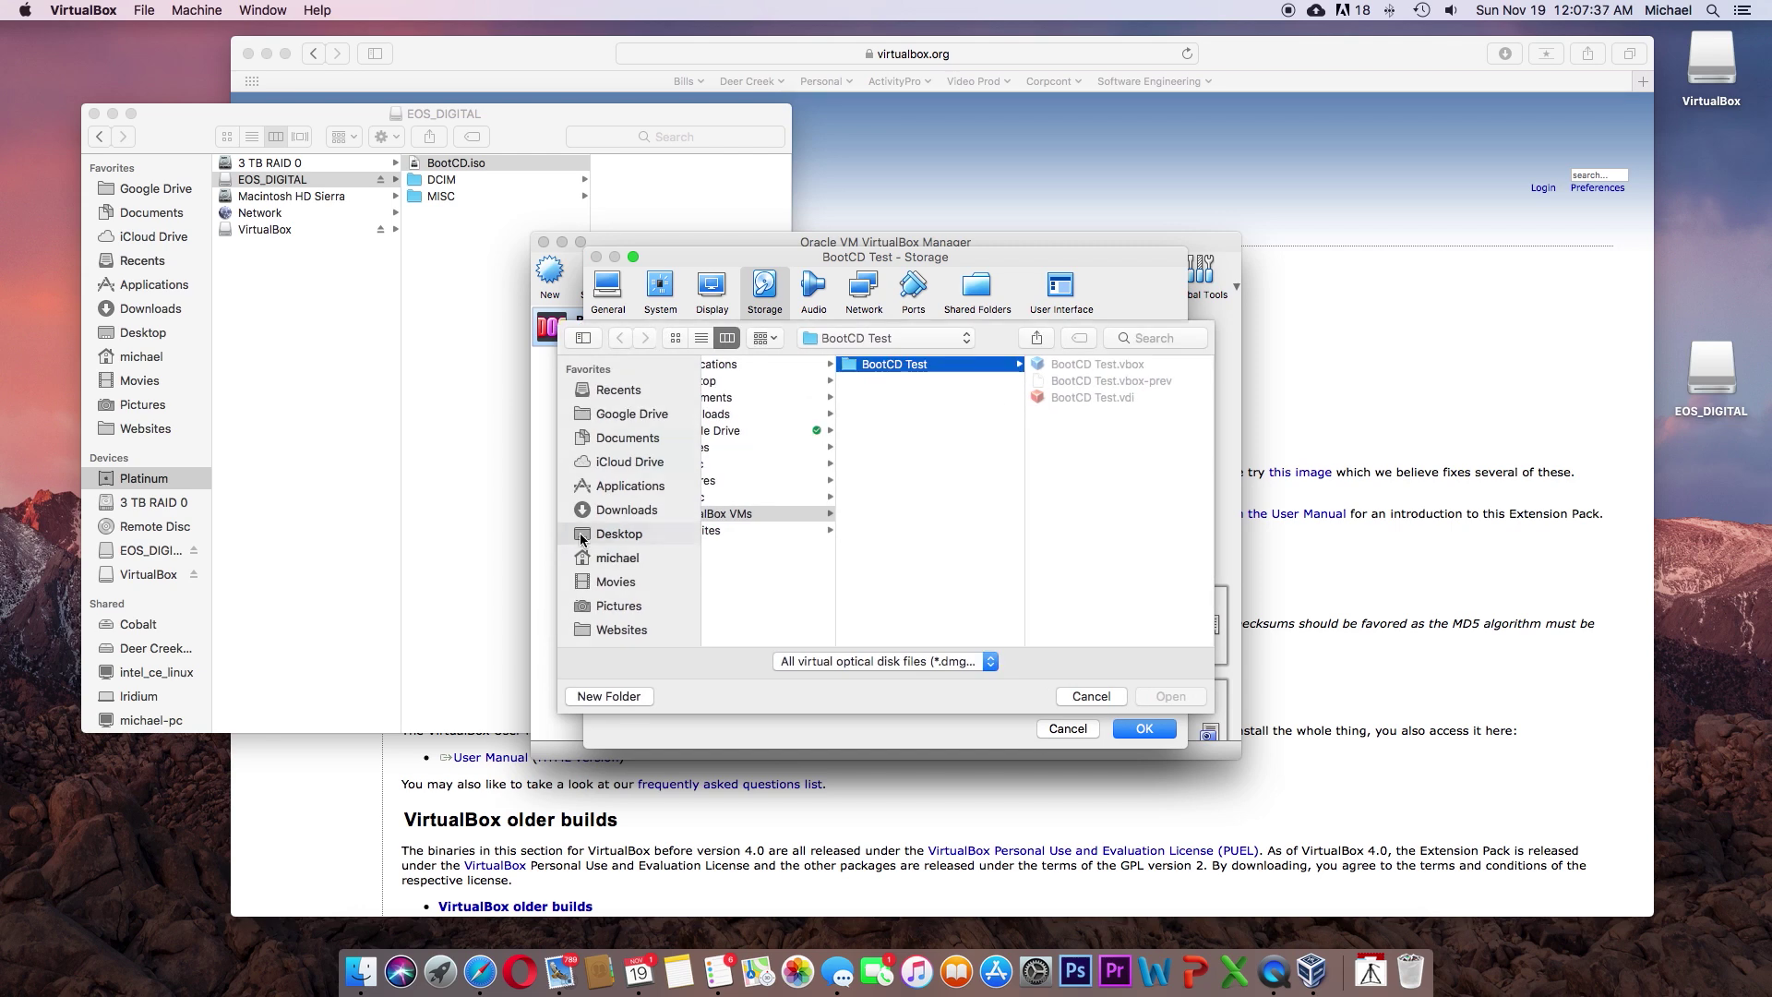
pyautogui.click(746, 365)
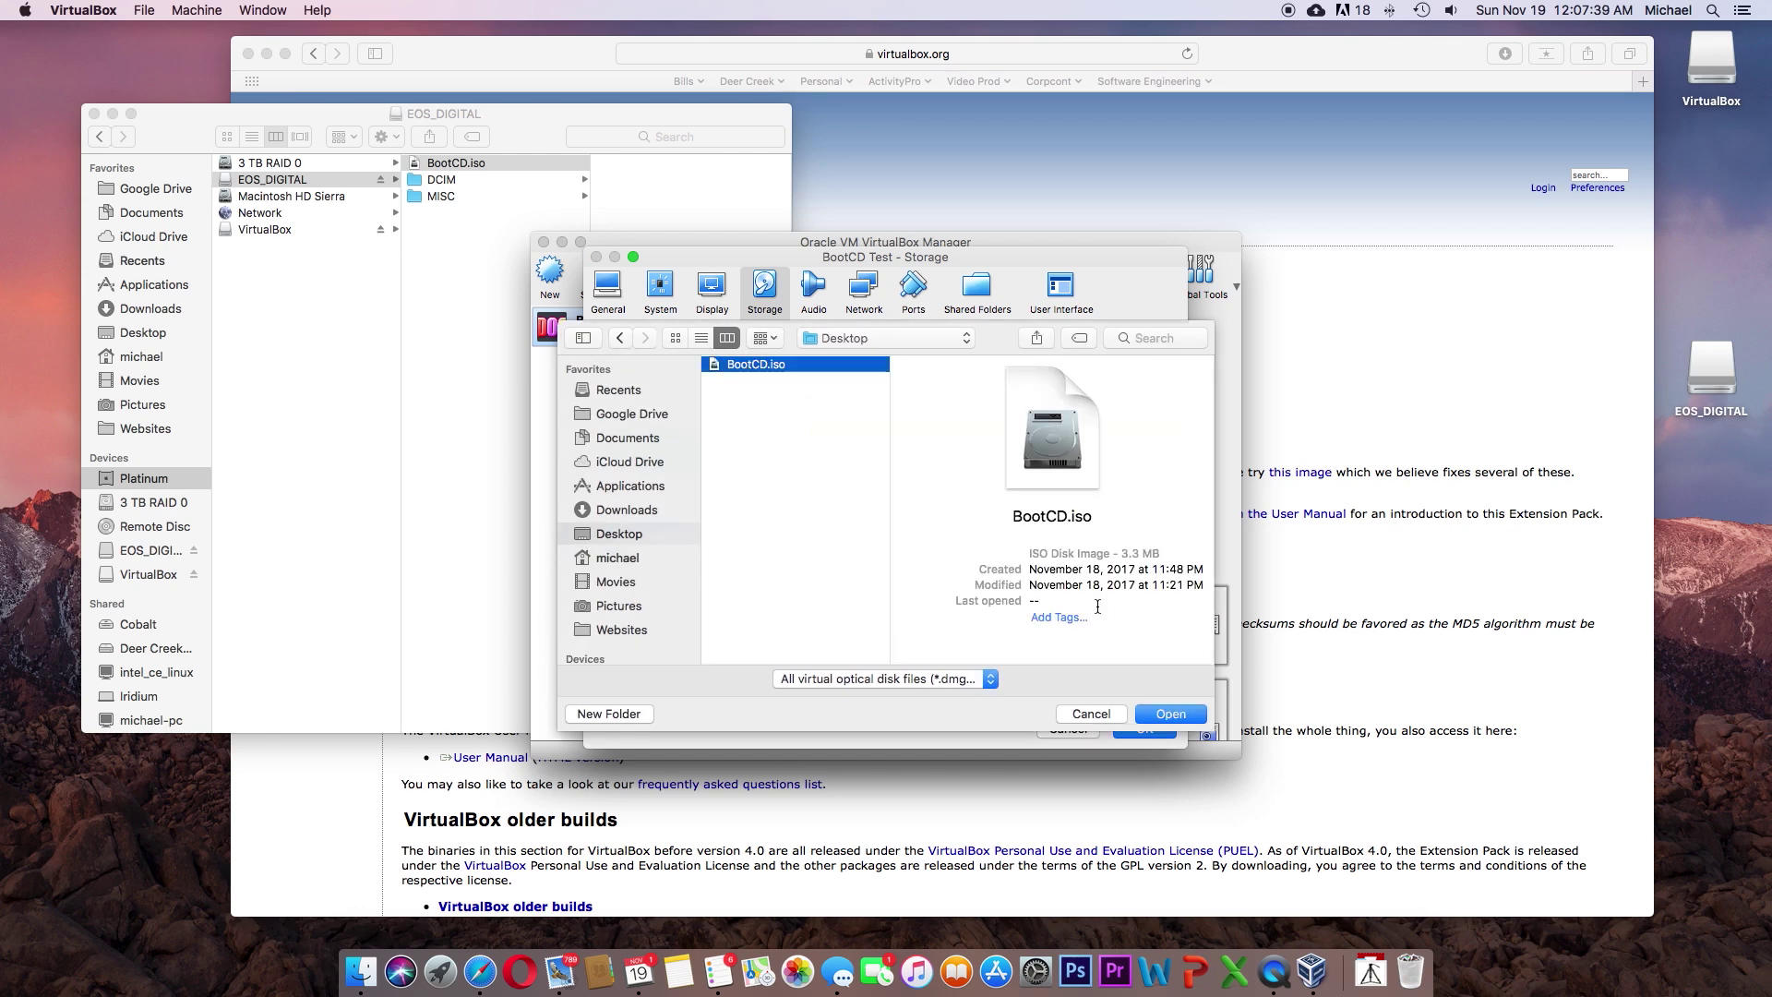
pyautogui.click(1168, 714)
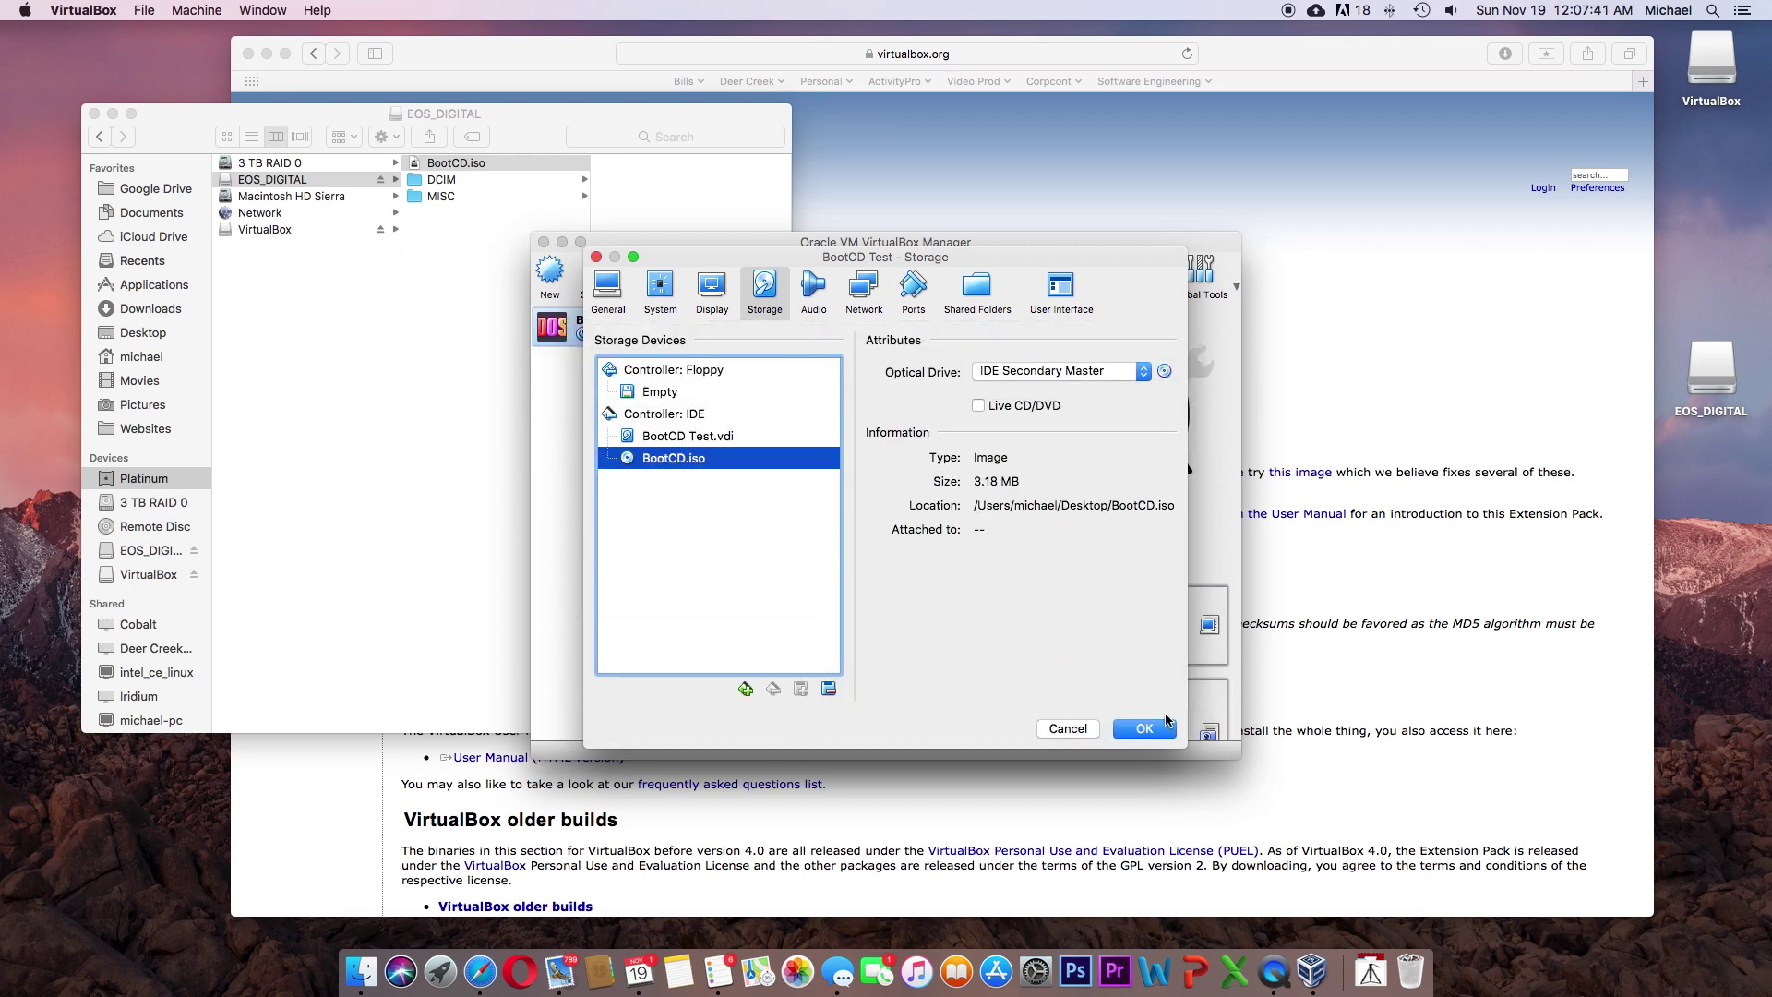
pyautogui.click(1144, 729)
# - Start the BootCD Test virtual machine to test the boot image and dismiss the keyboard capture notice
pyautogui.rightClick(561, 326)
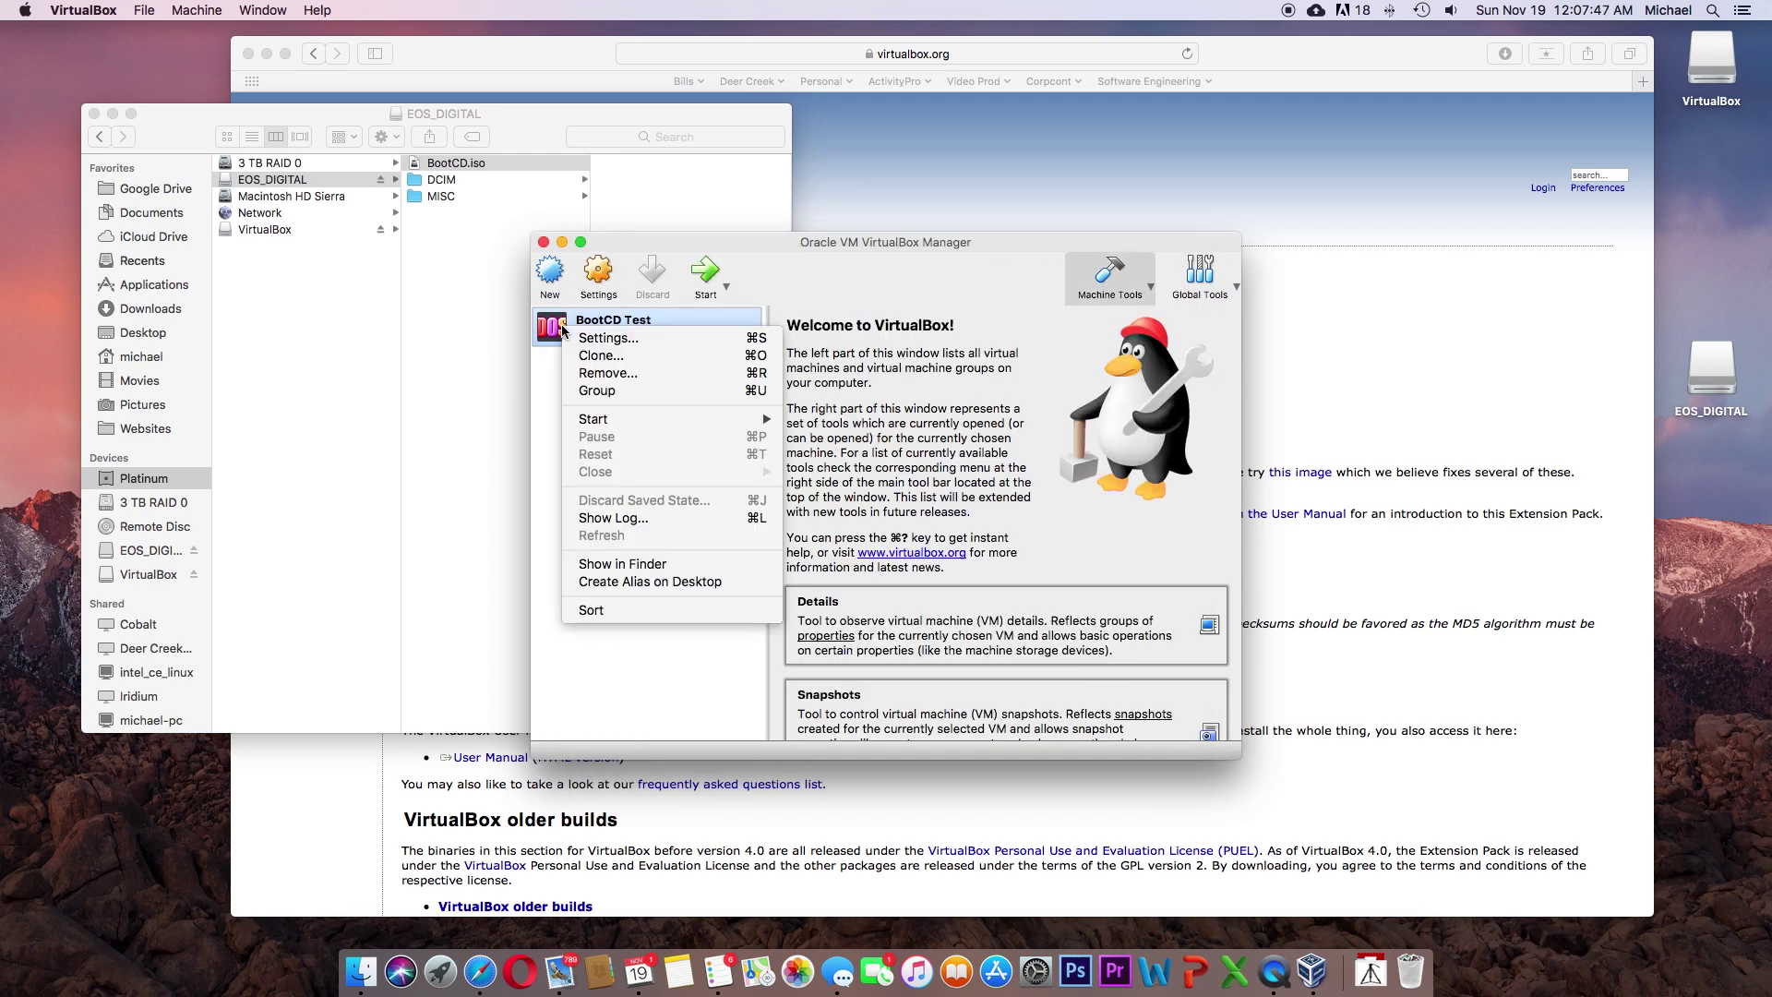
pyautogui.moveTo(627, 422)
pyautogui.click(814, 425)
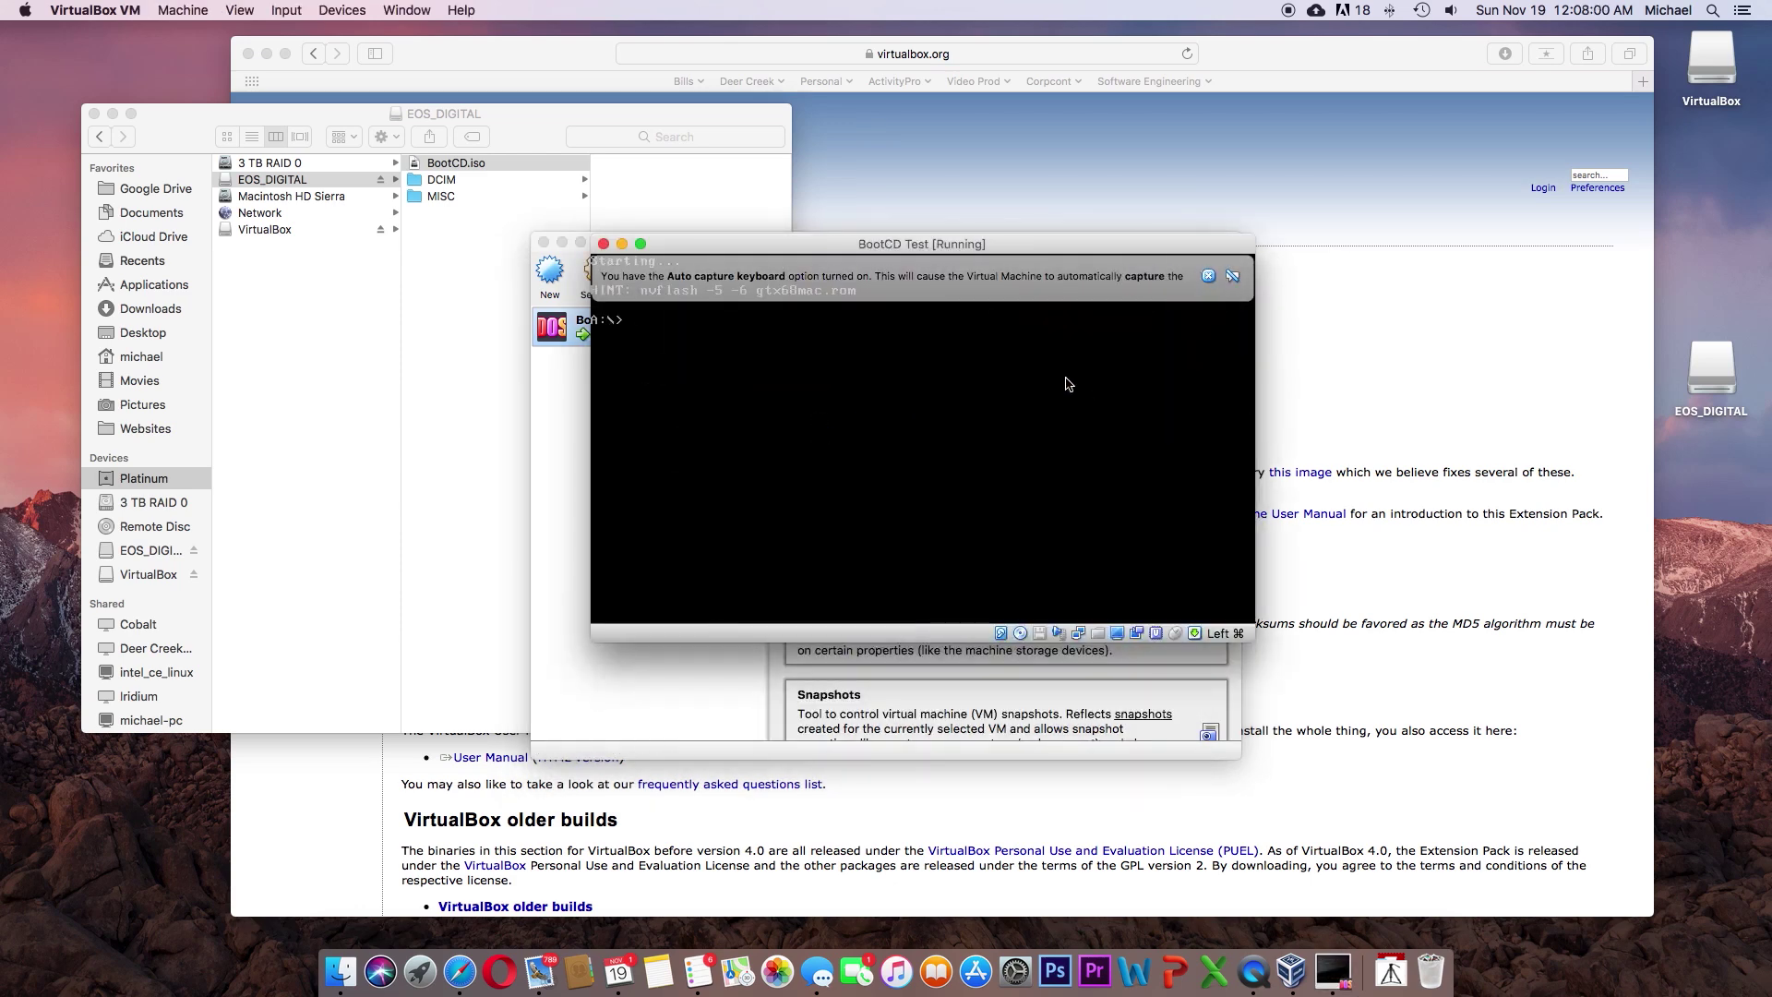
pyautogui.click(1208, 277)
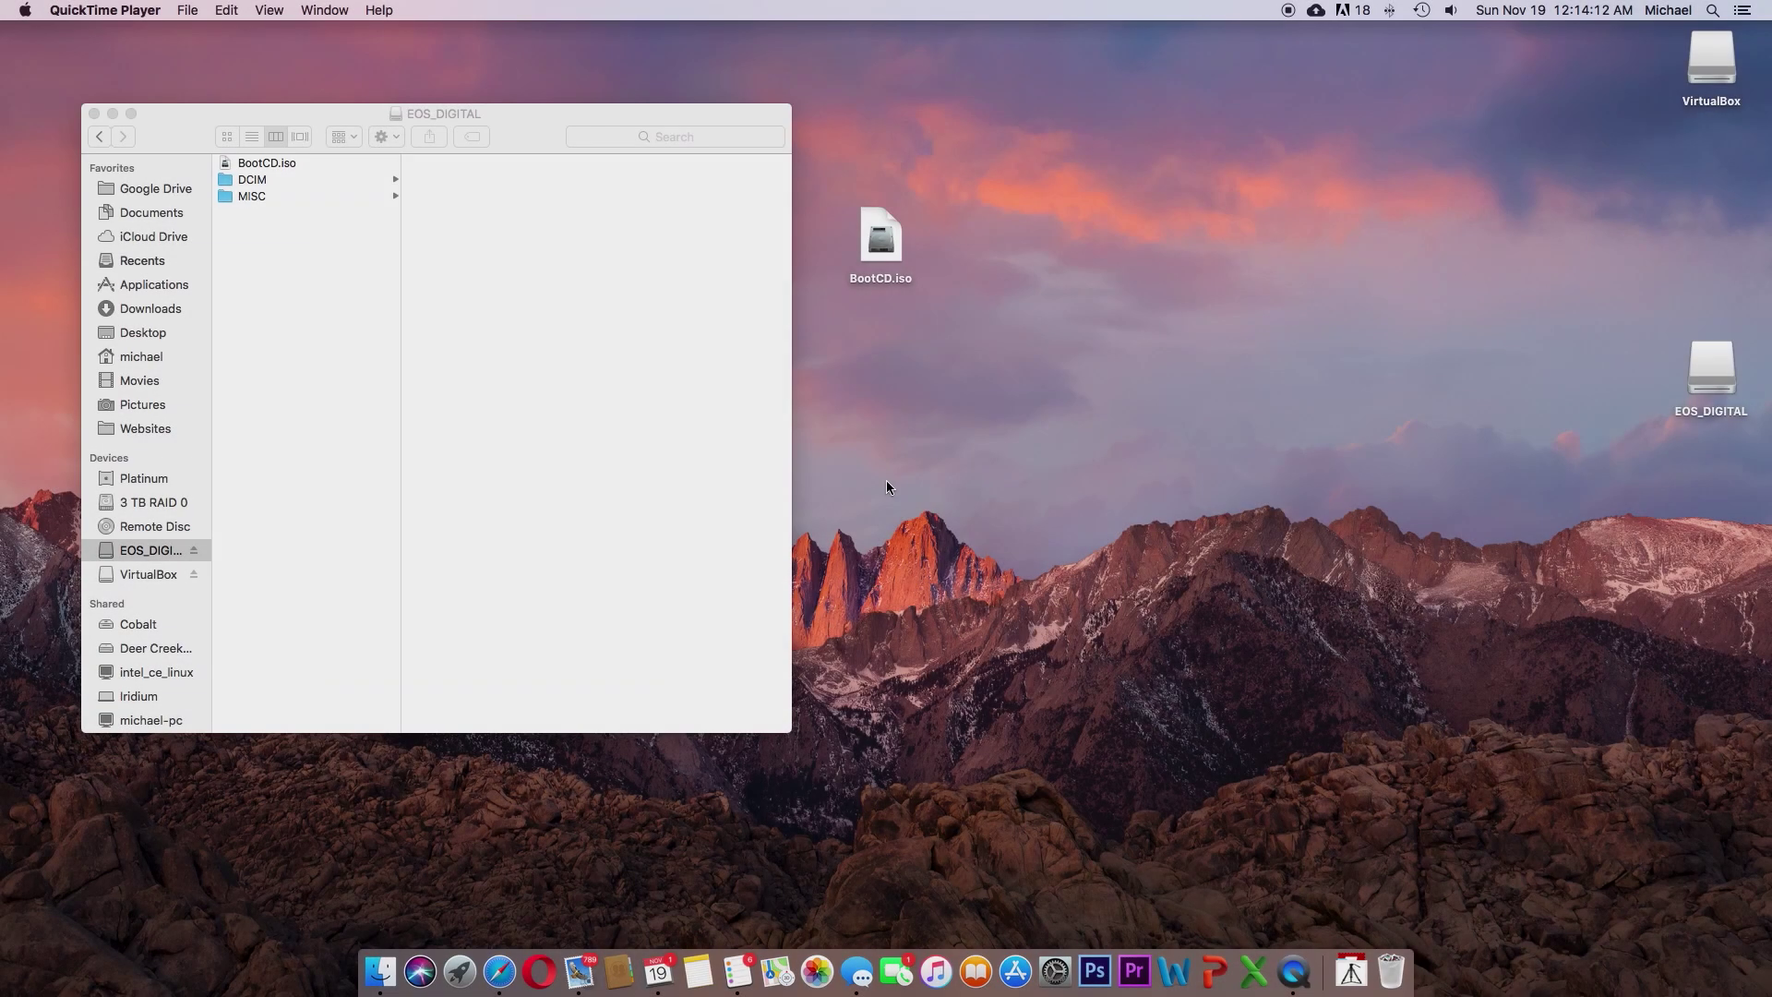
# - Insert a blank disc into the optical drive and burn BootCD.iso from the desktop to it
pyautogui.press('XF86Eject')
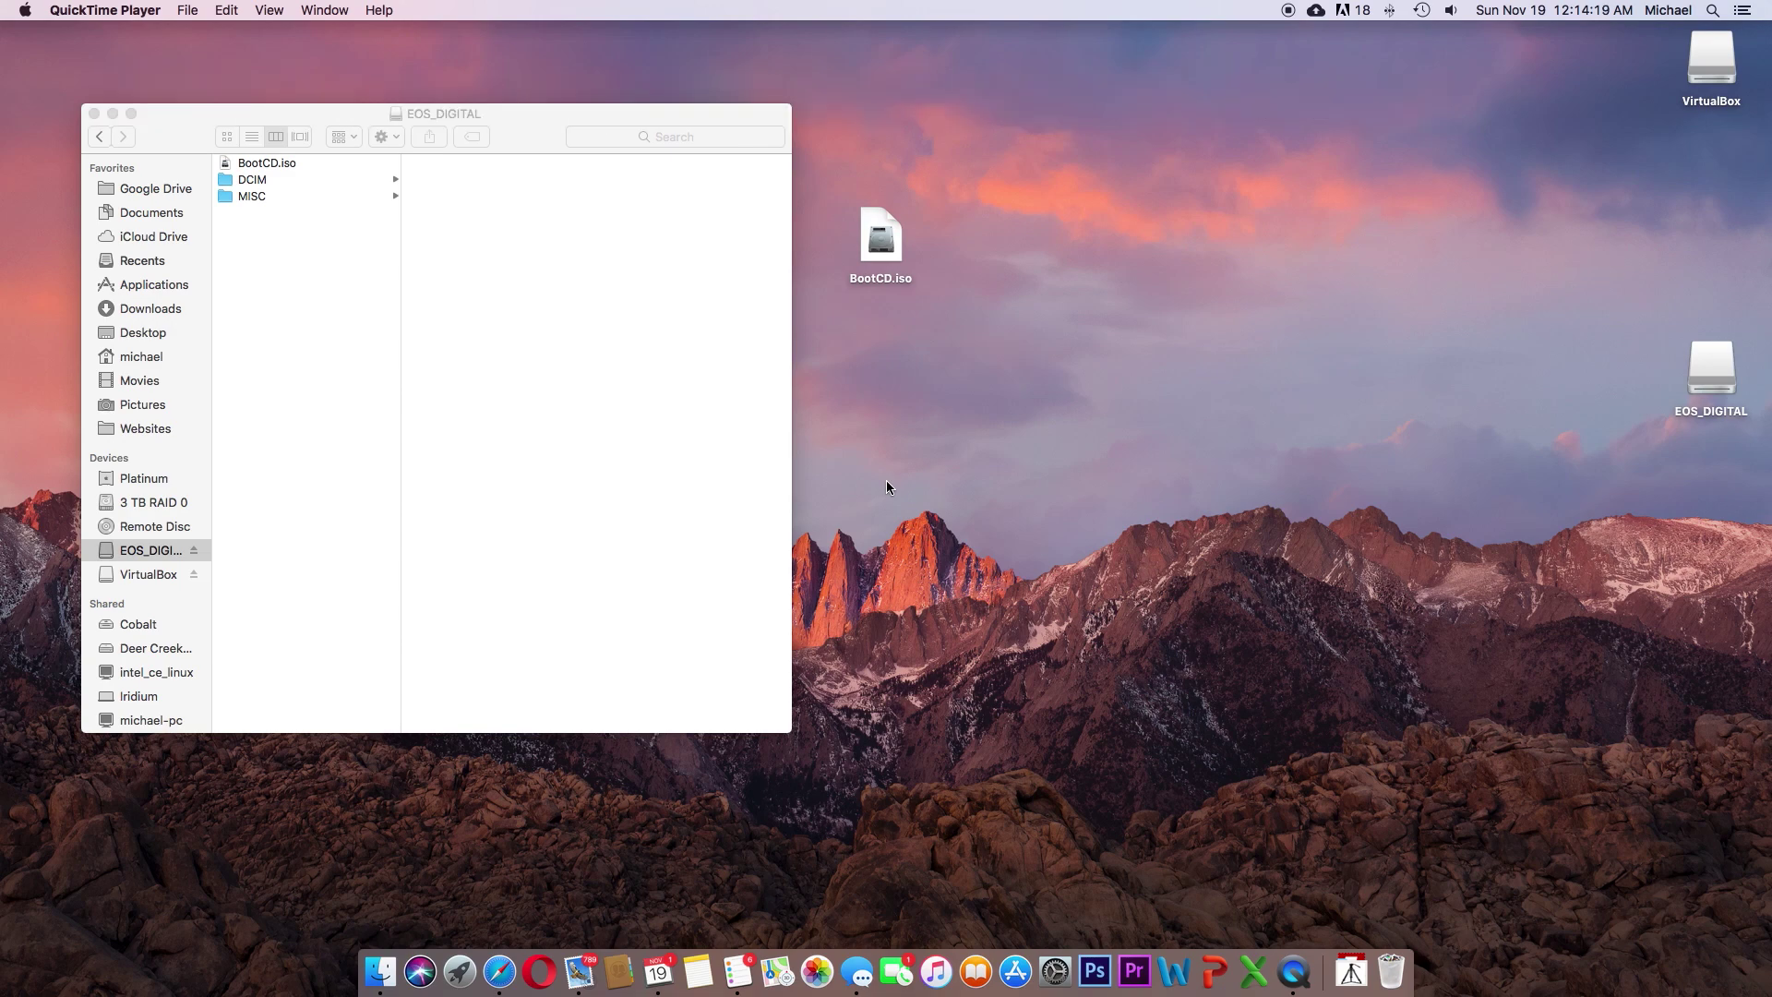
pyautogui.press('XF86Eject')
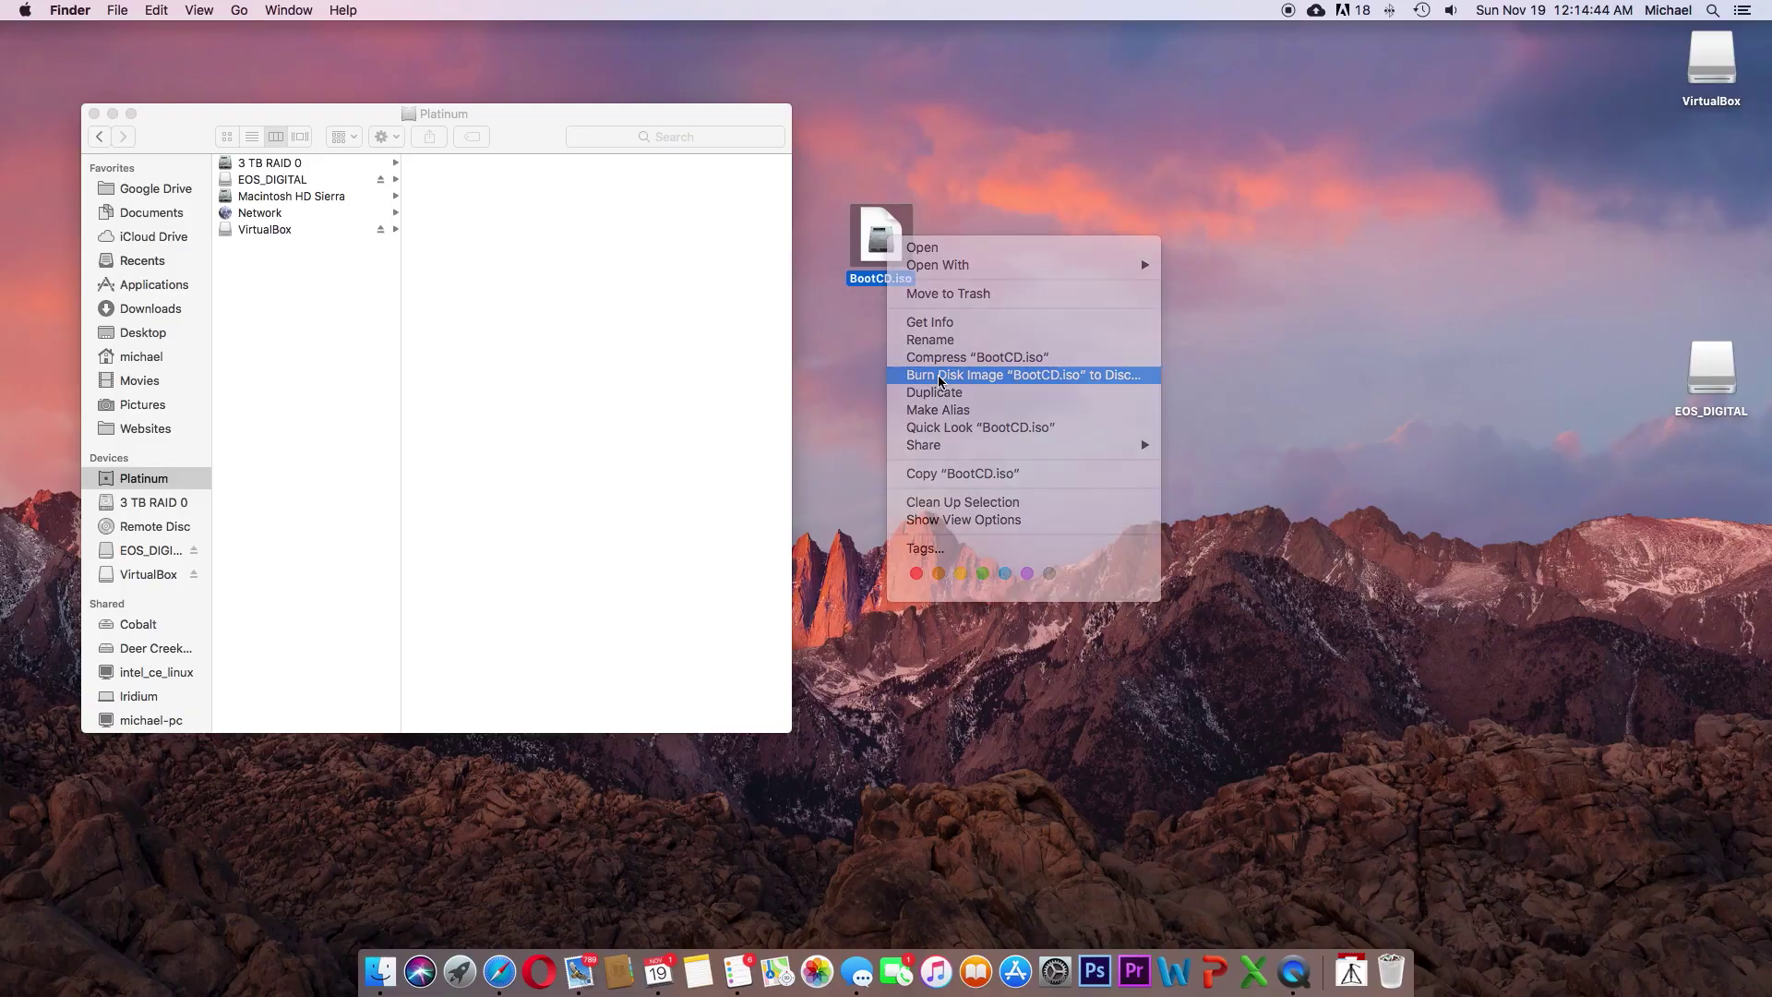
pyautogui.click(937, 373)
pyautogui.click(1064, 475)
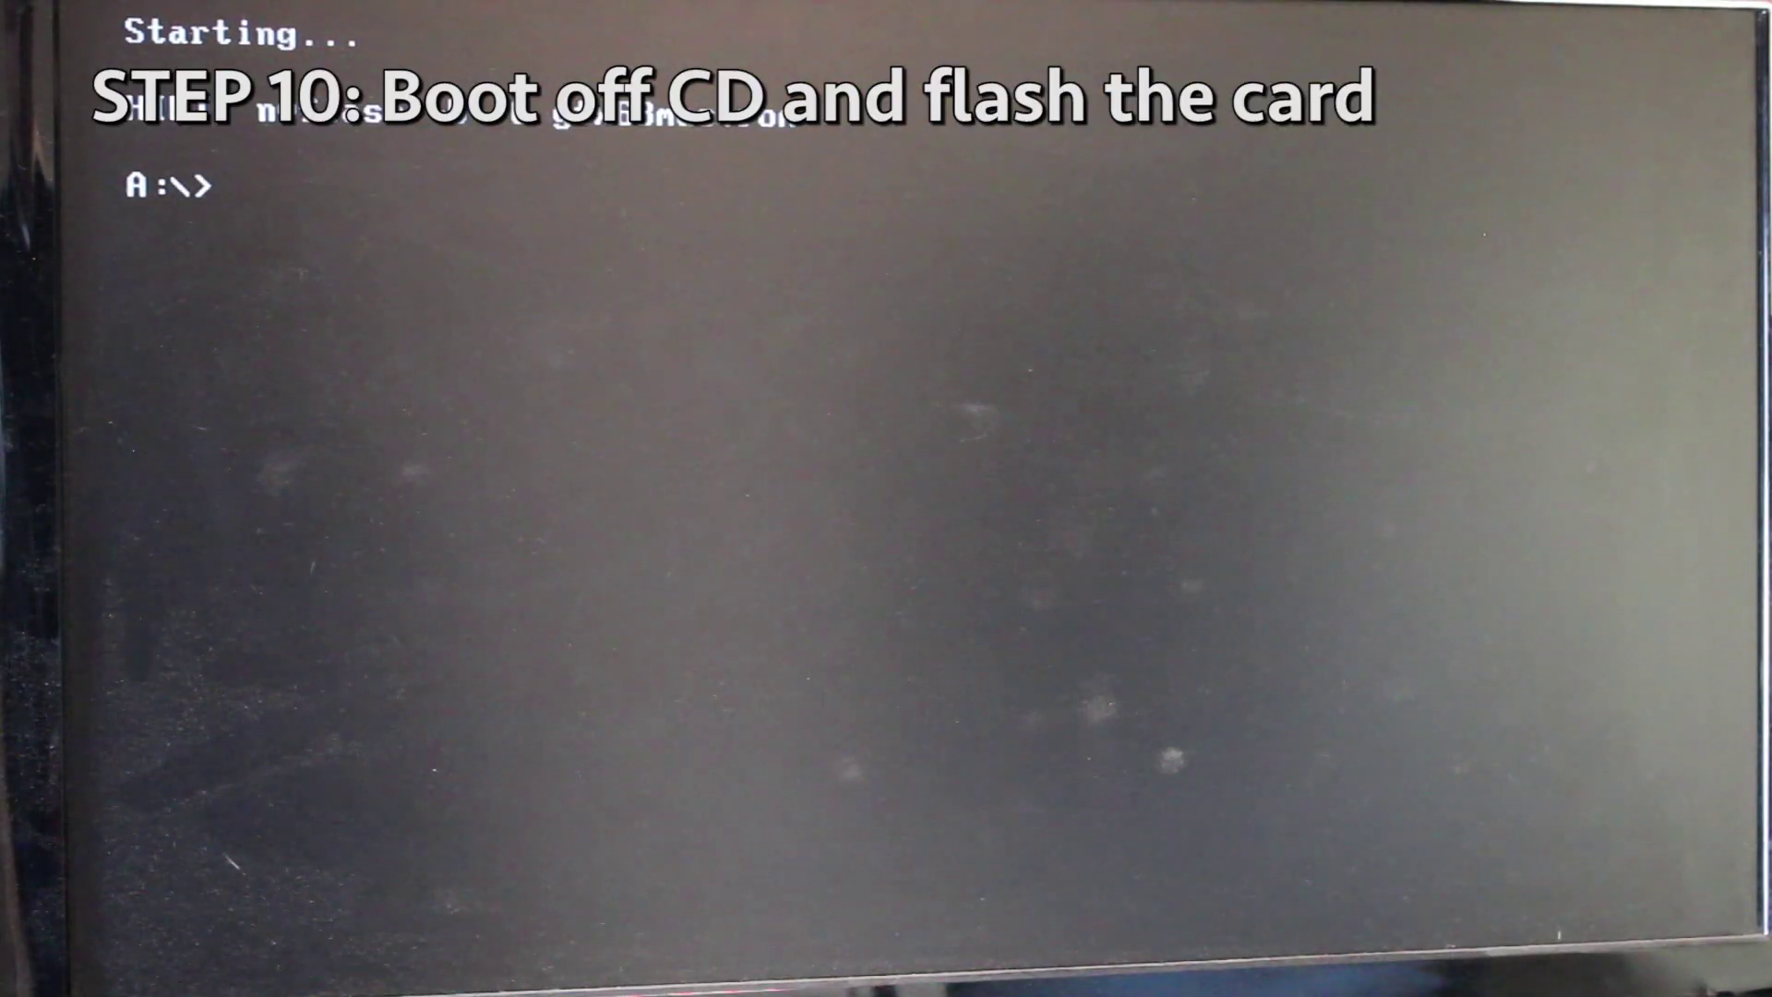
# - Run nvflash -5 -6 gtx68mac.rom at the A: prompt and confirm with y, including the PCI Subsystem ID override
pyautogui.write('nvflash -5 -6')
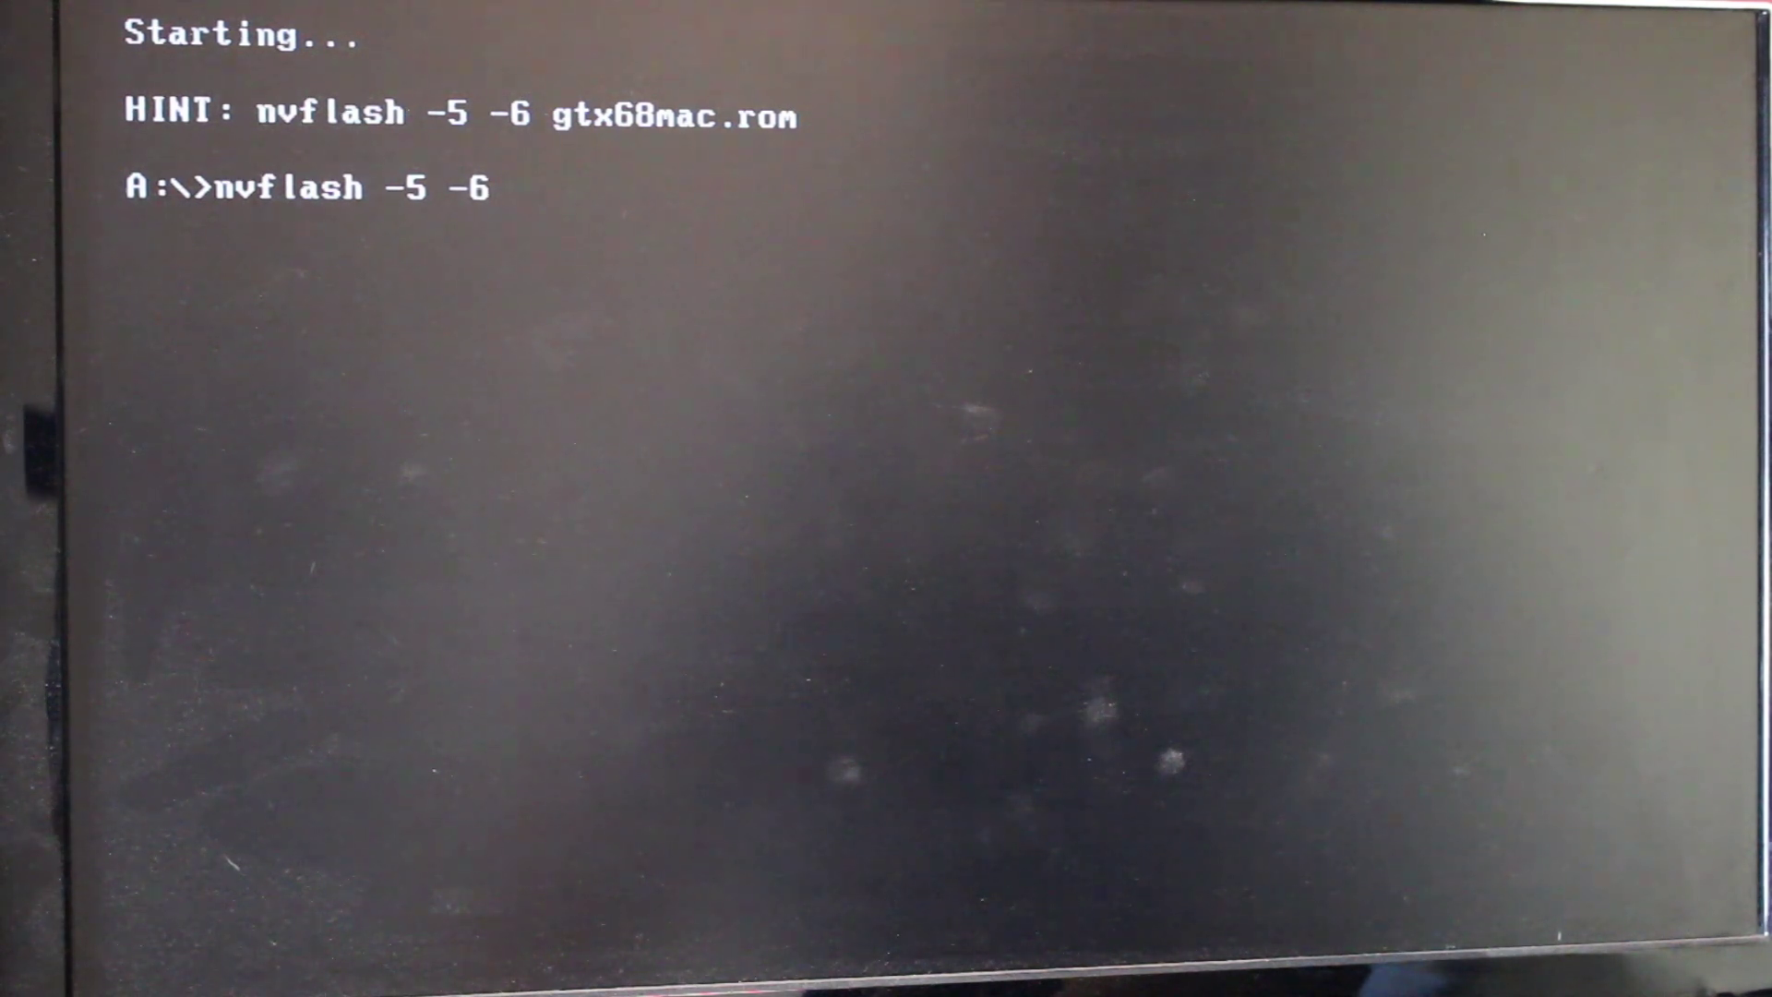
pyautogui.write('gtx6')
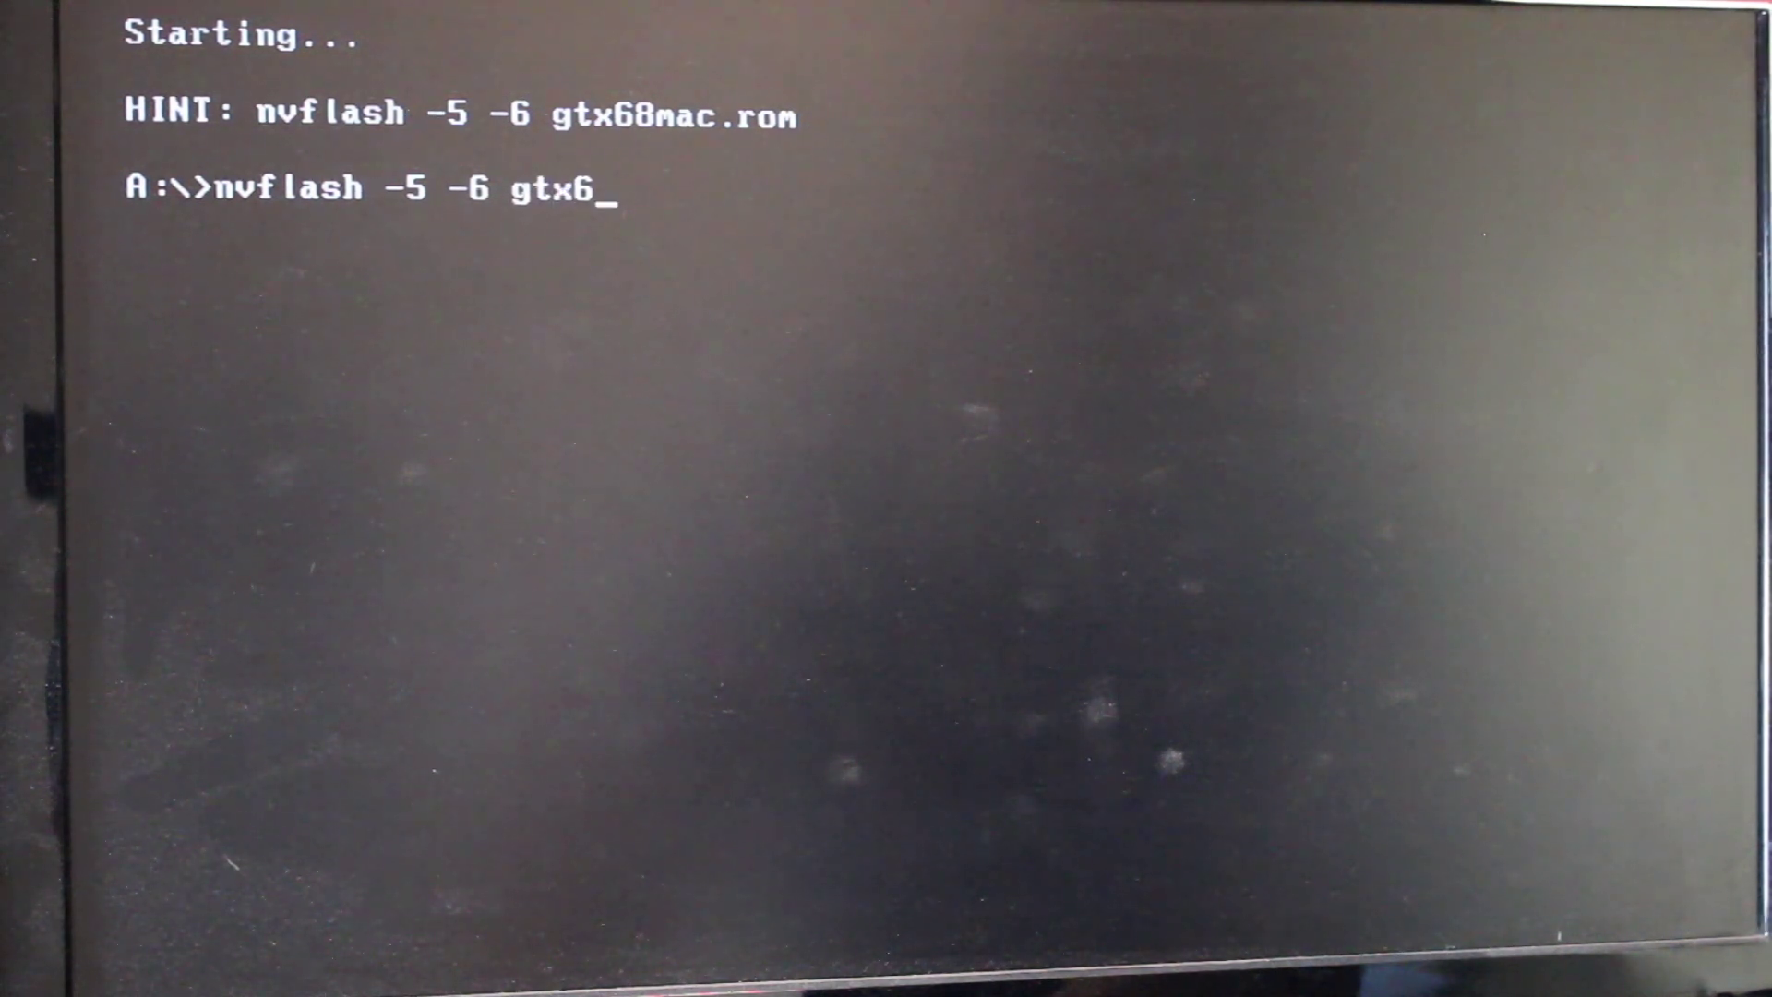
pyautogui.write('8mac.rom')
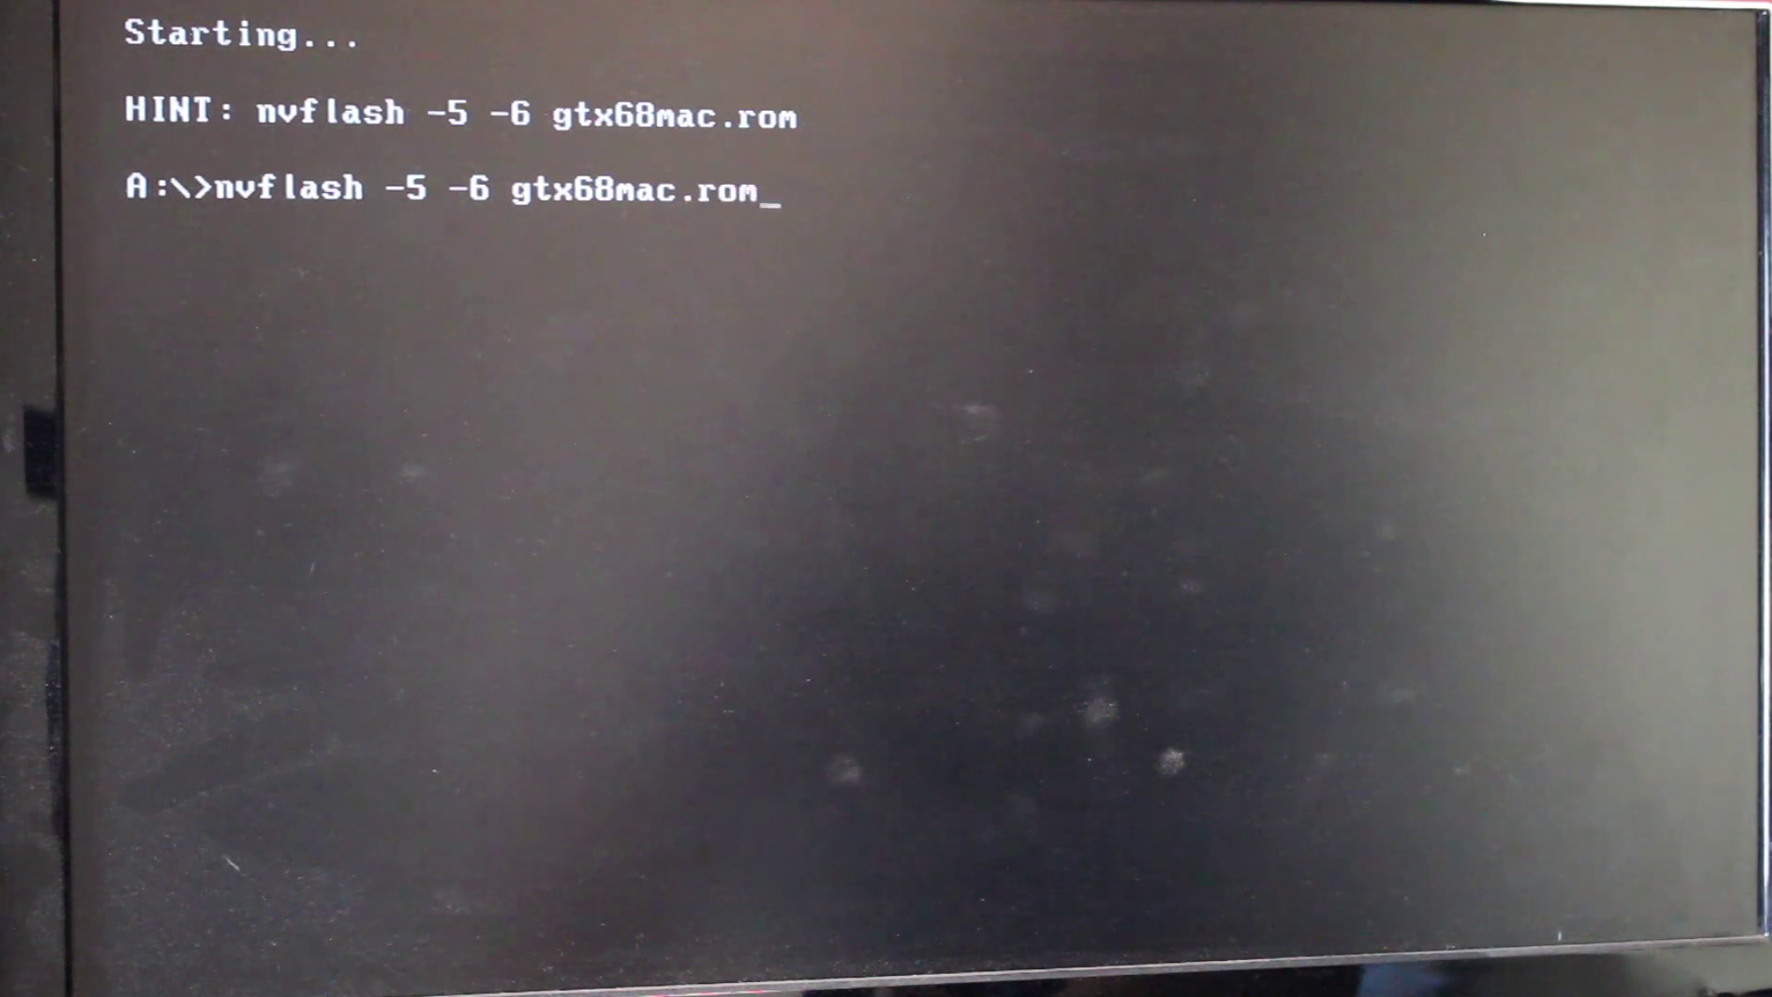
pyautogui.press('Return')
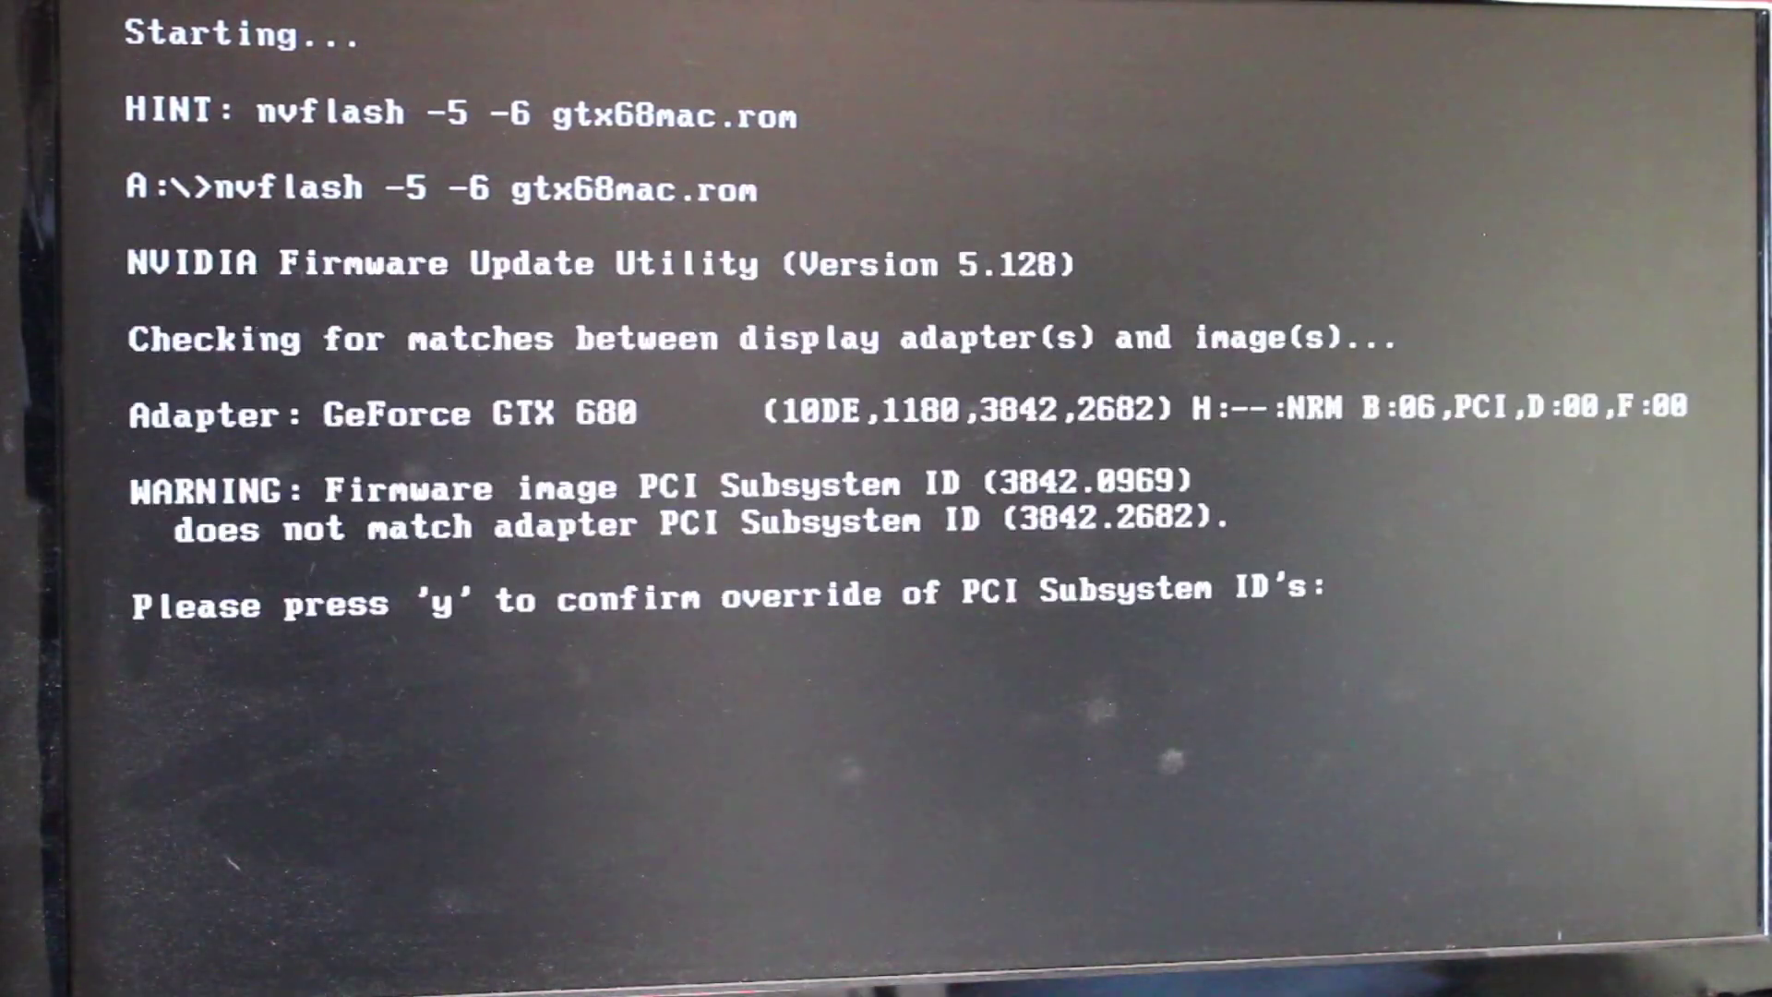
pyautogui.press('y')
pyautogui.press('y')
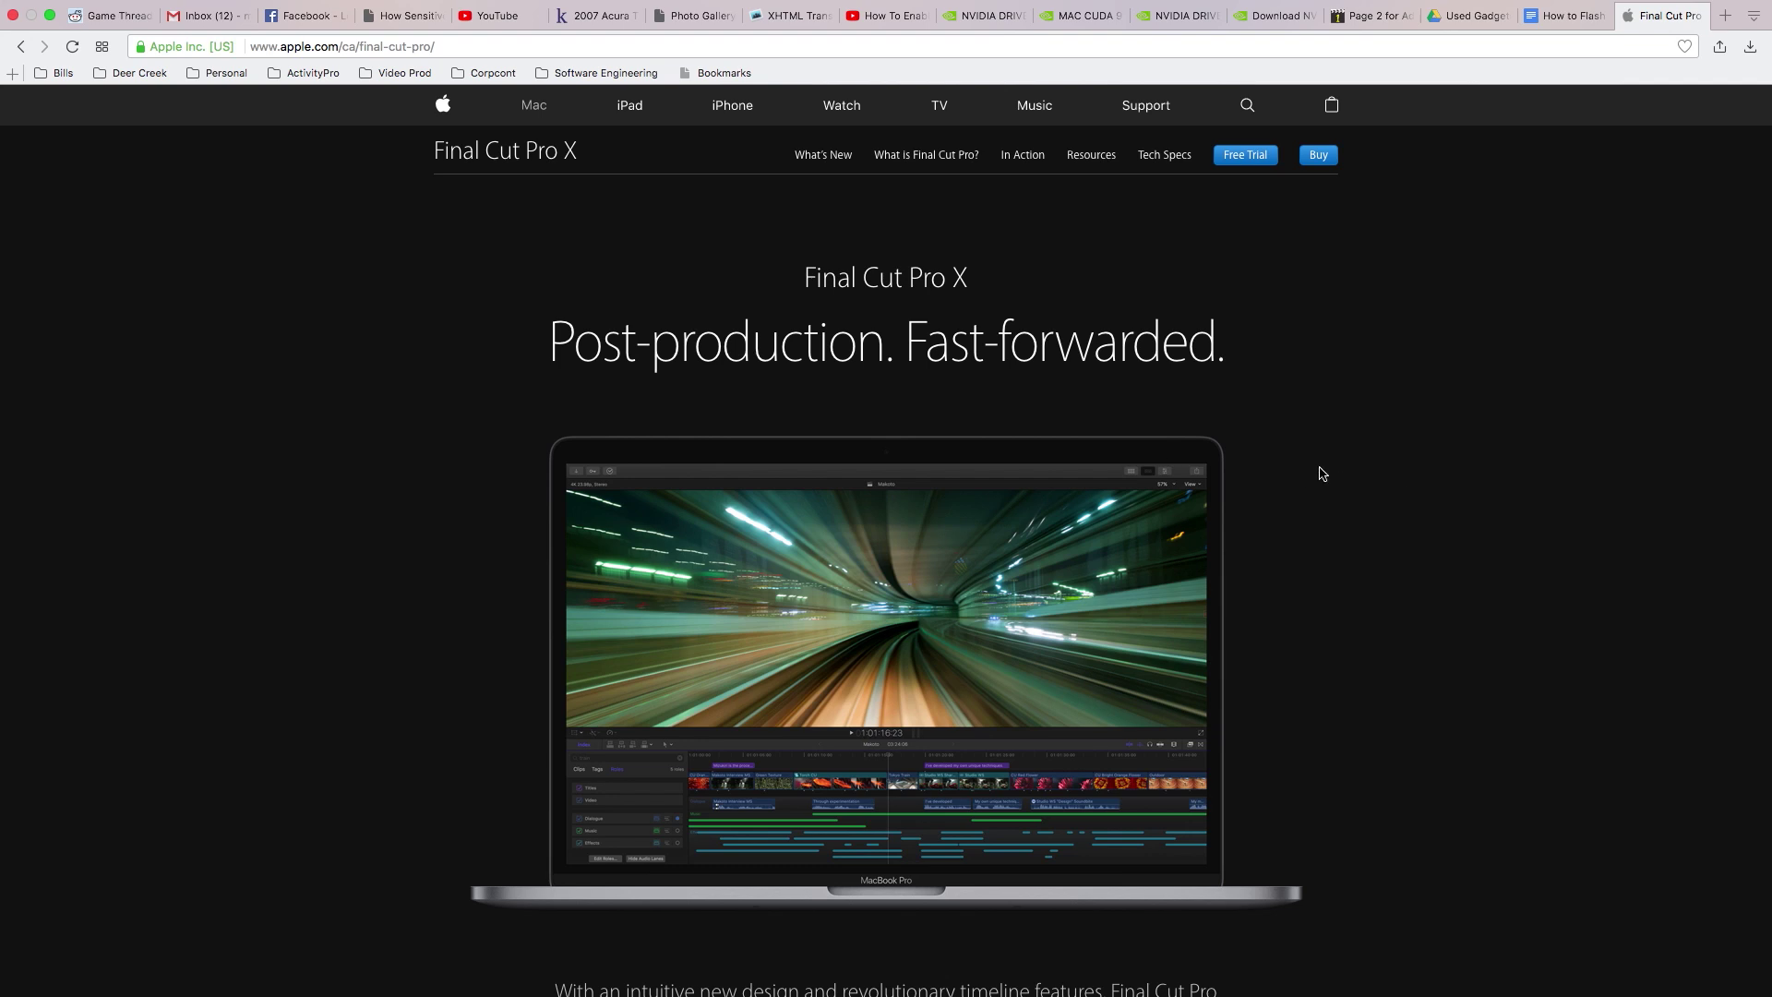
# - In the web browser, look through Apple's Final Cut Pro X page and view its In Action page
pyautogui.scroll(-5, 1321, 474)
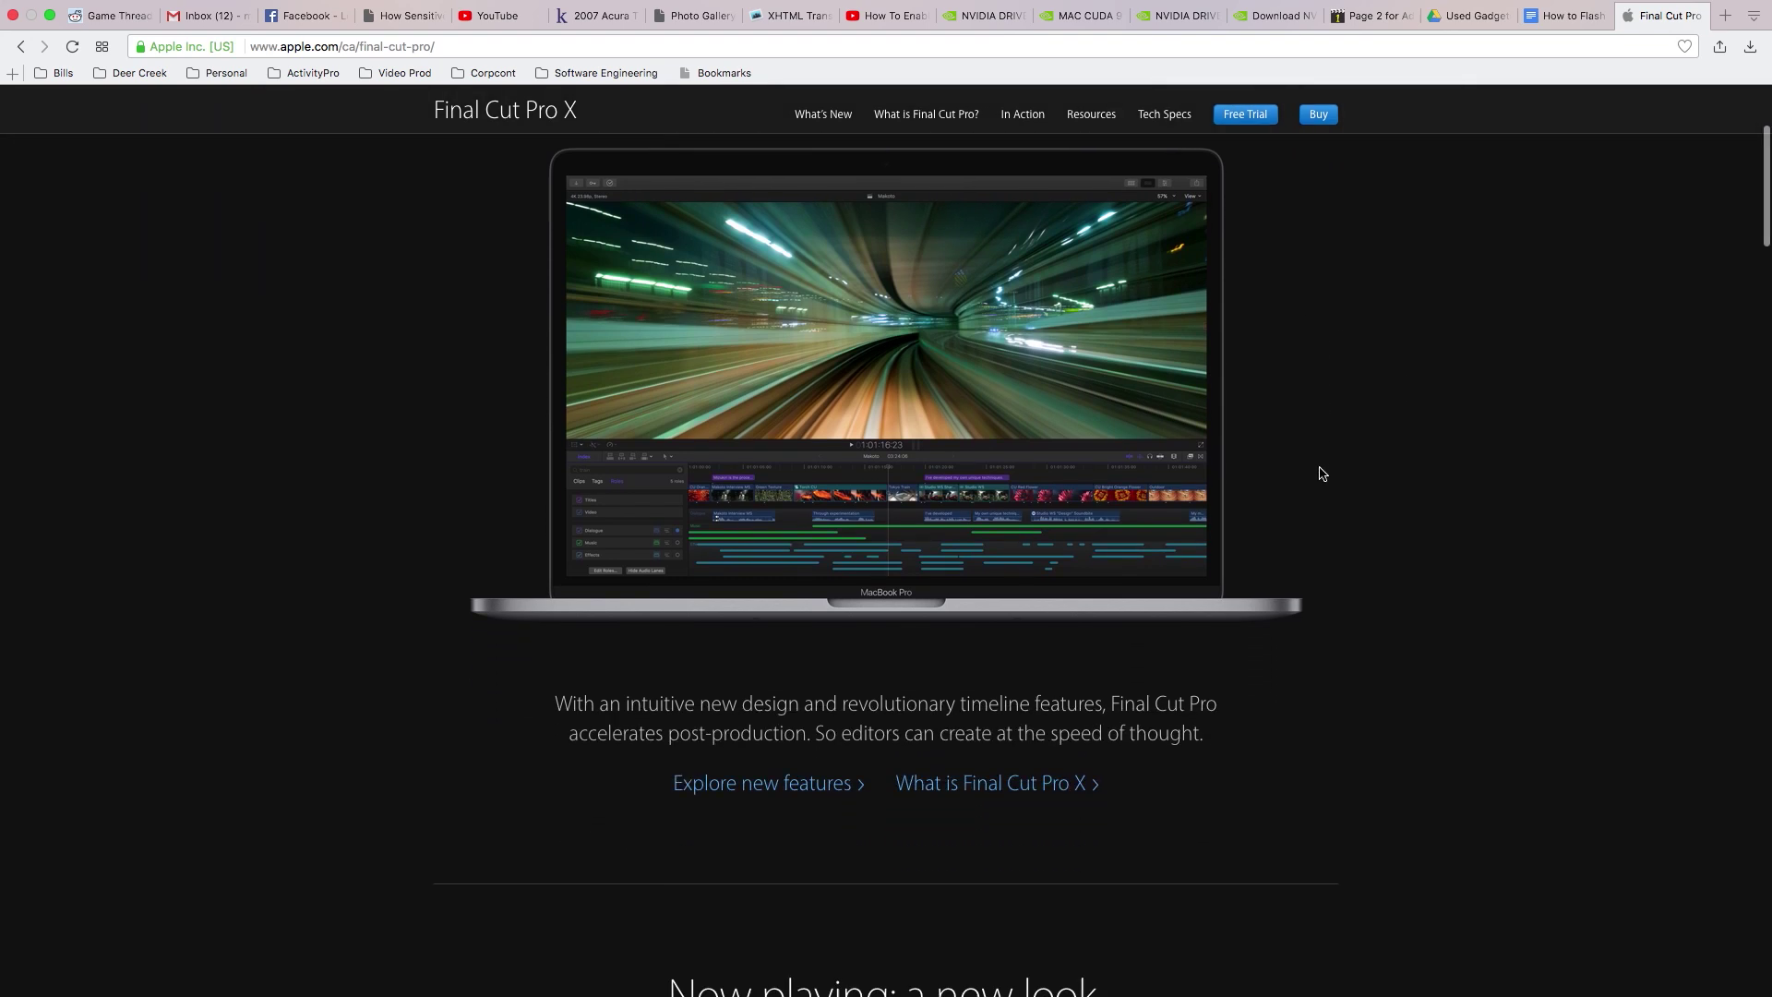
pyautogui.scroll(-5, 1322, 474)
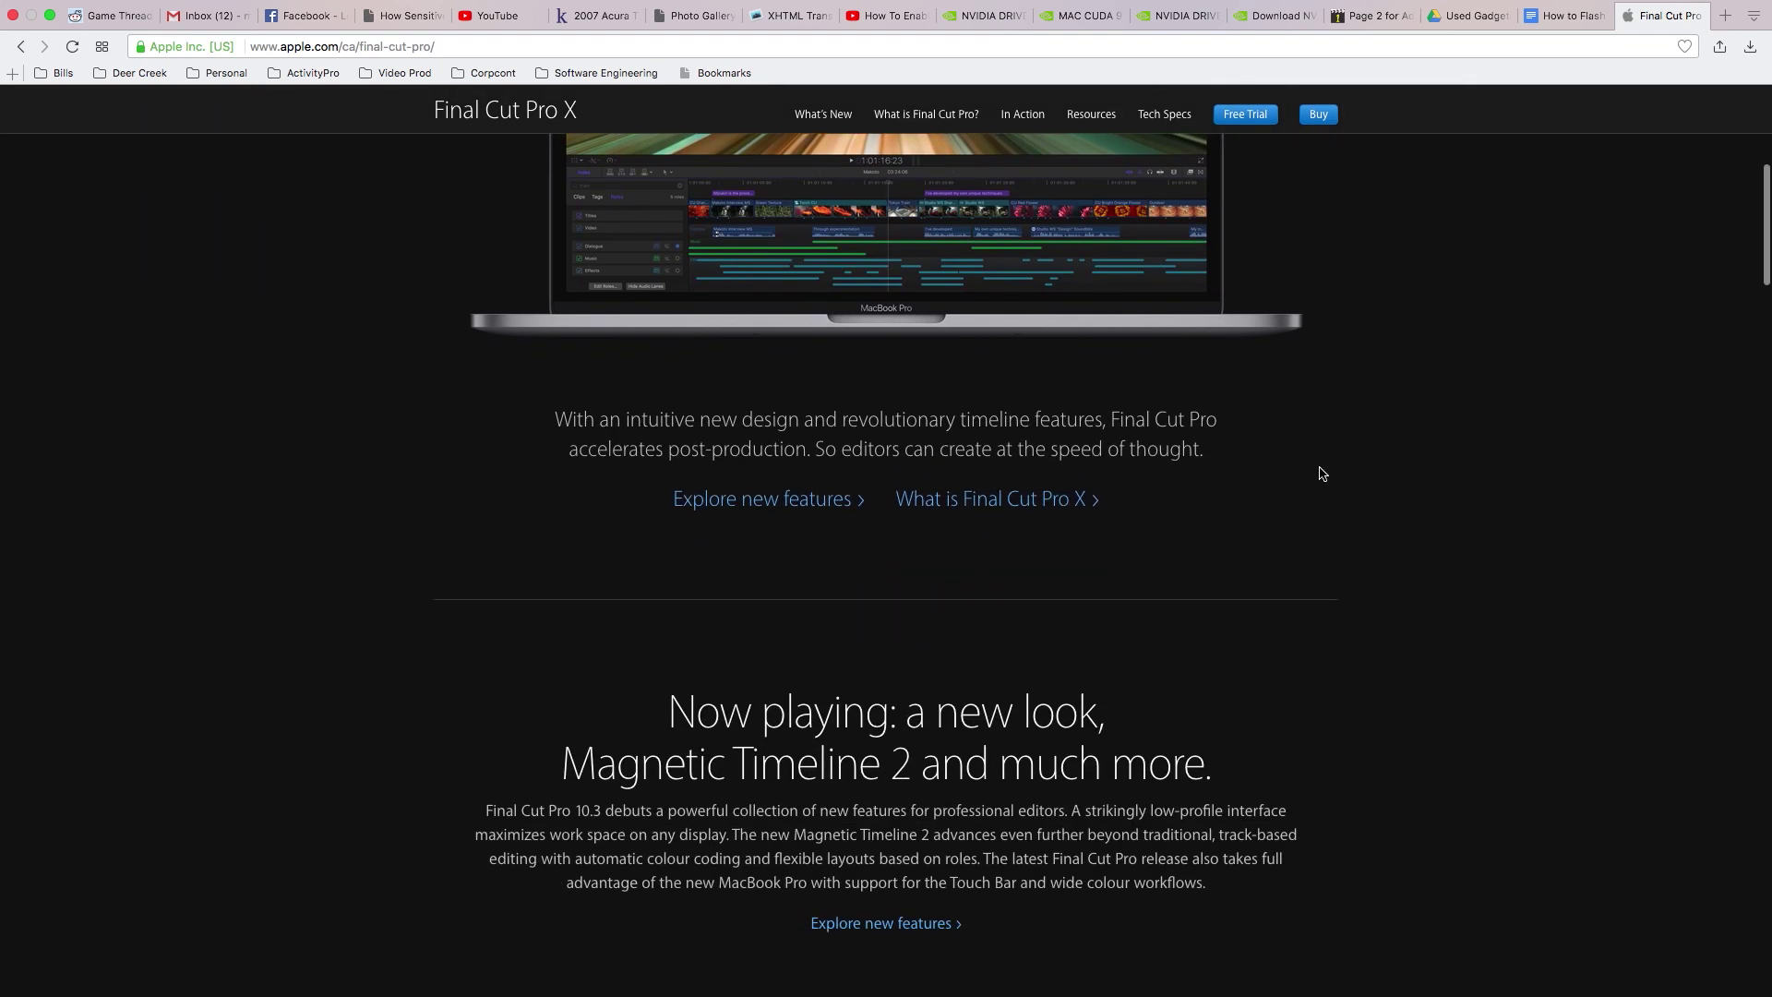
pyautogui.click(1055, 501)
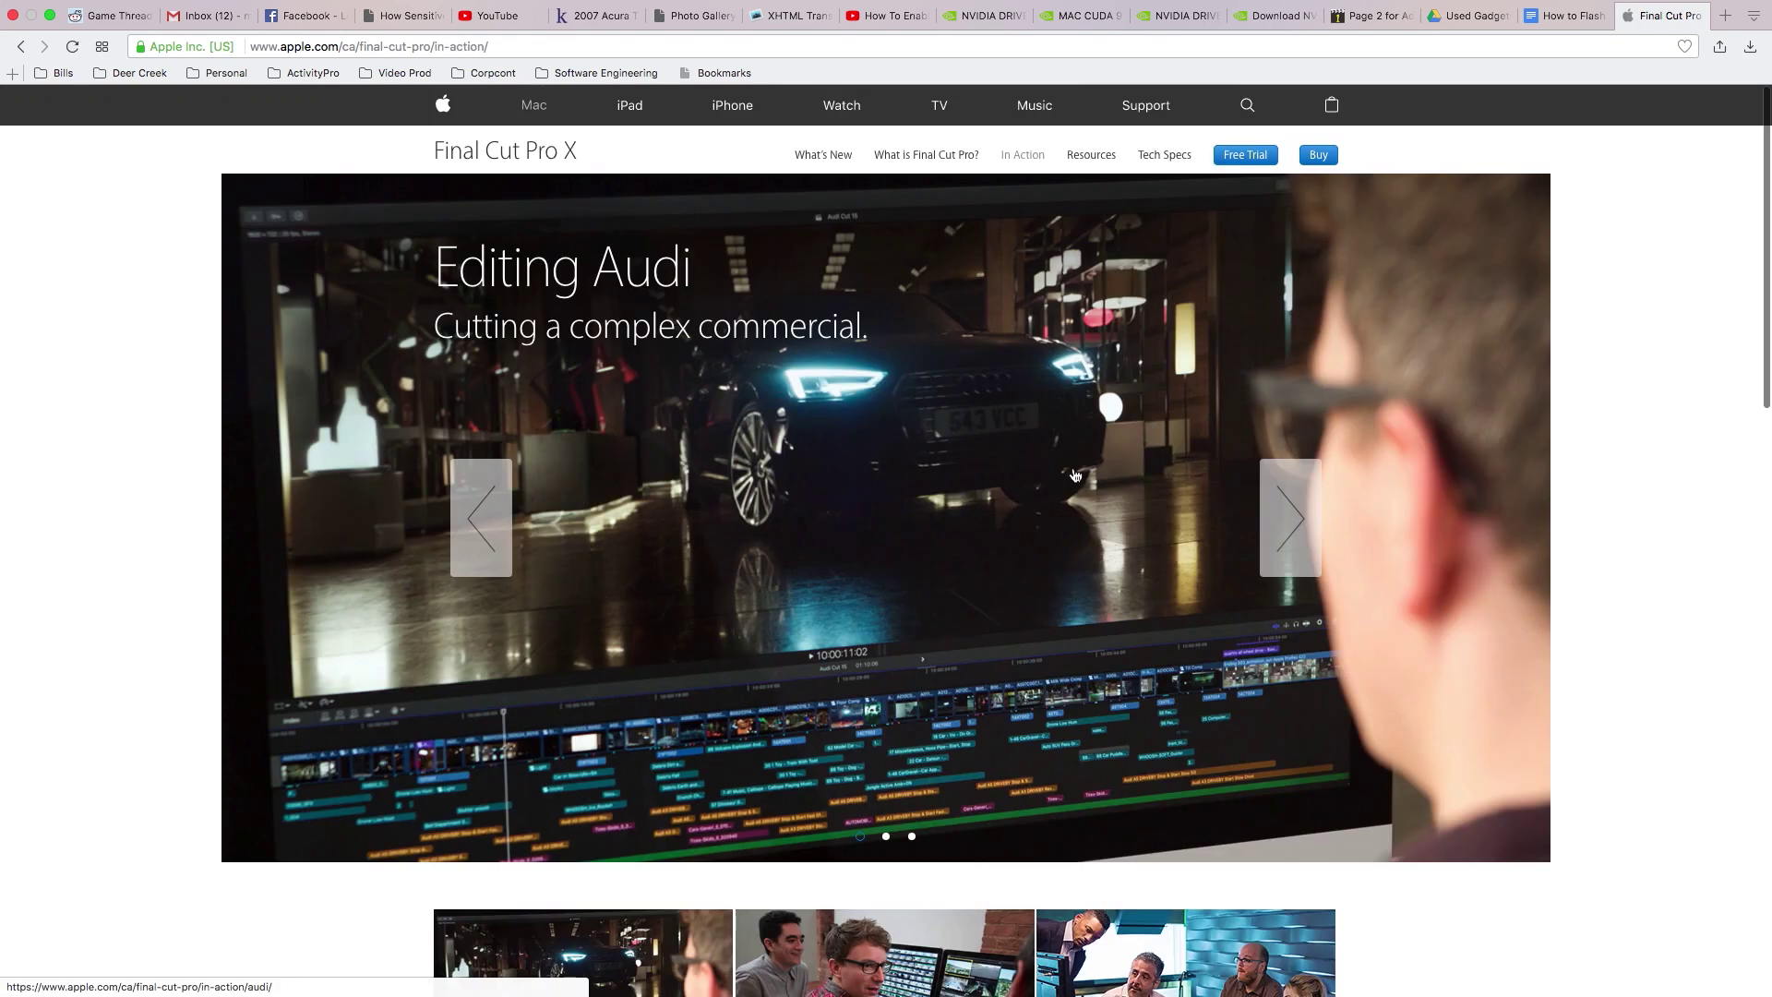
# - Advance the Final Cut Pro X In Action slideshow and switch the browser window with EVGA's GTX 680 Mac Edition page to full screen
pyautogui.click(1292, 518)
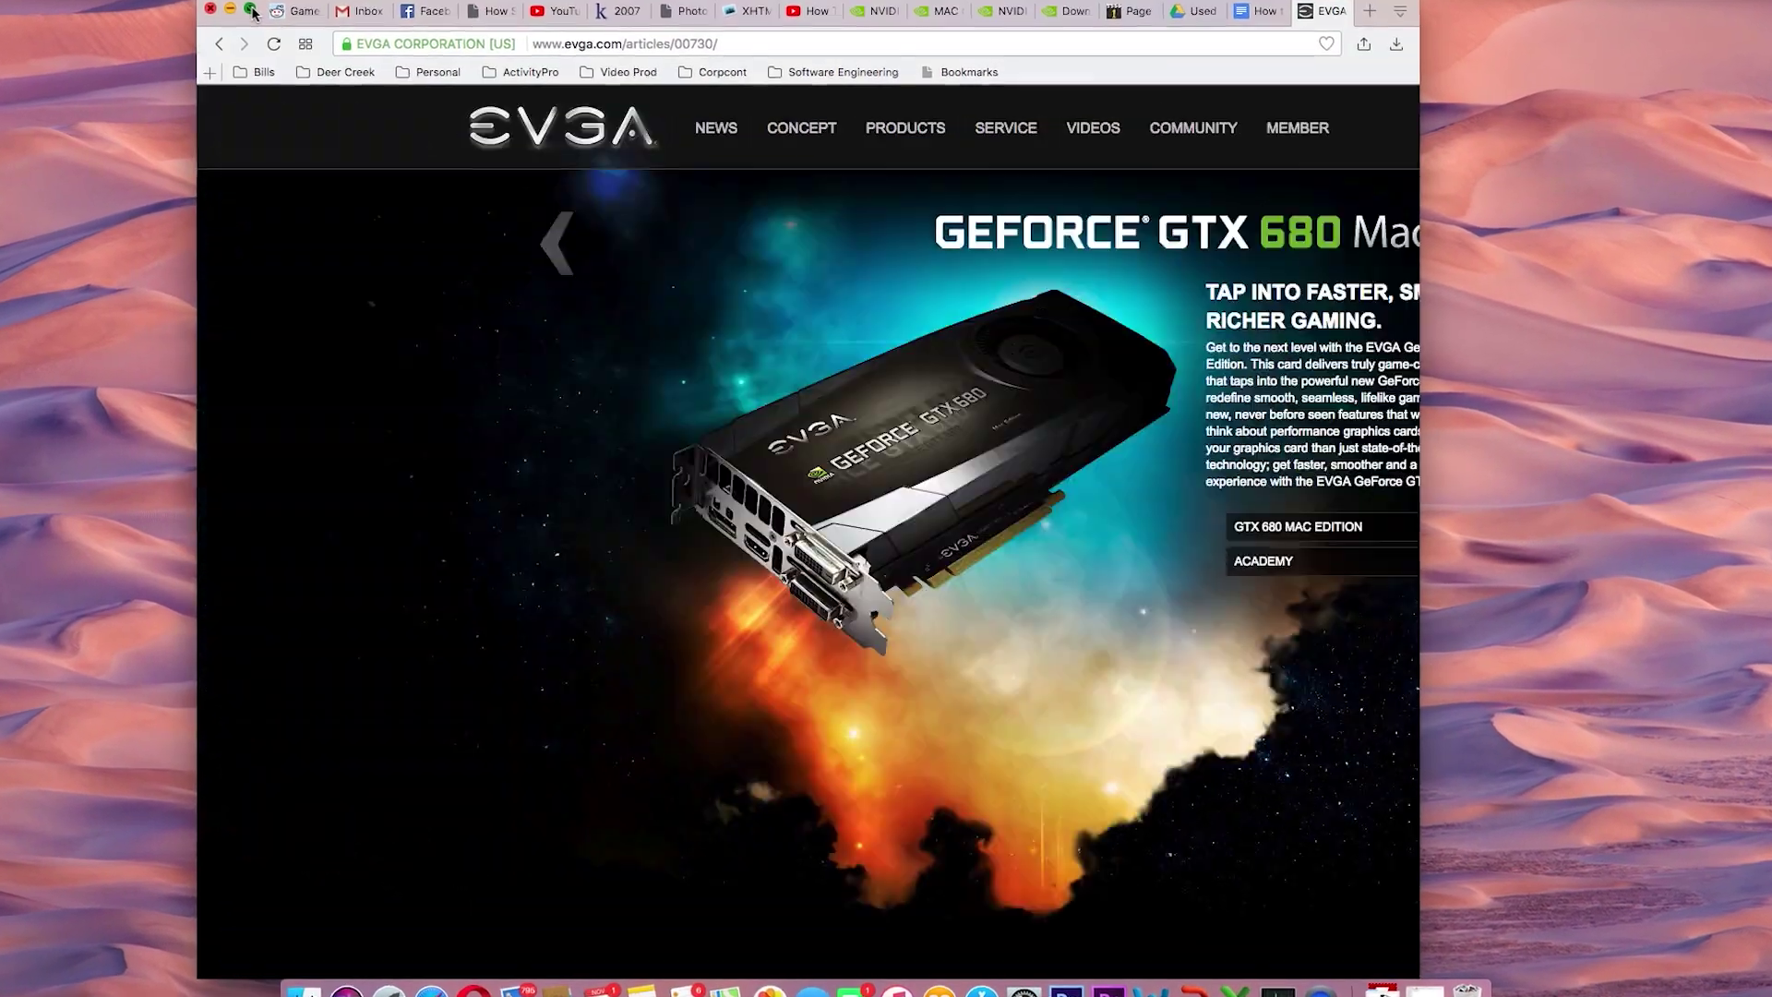
pyautogui.click(252, 13)
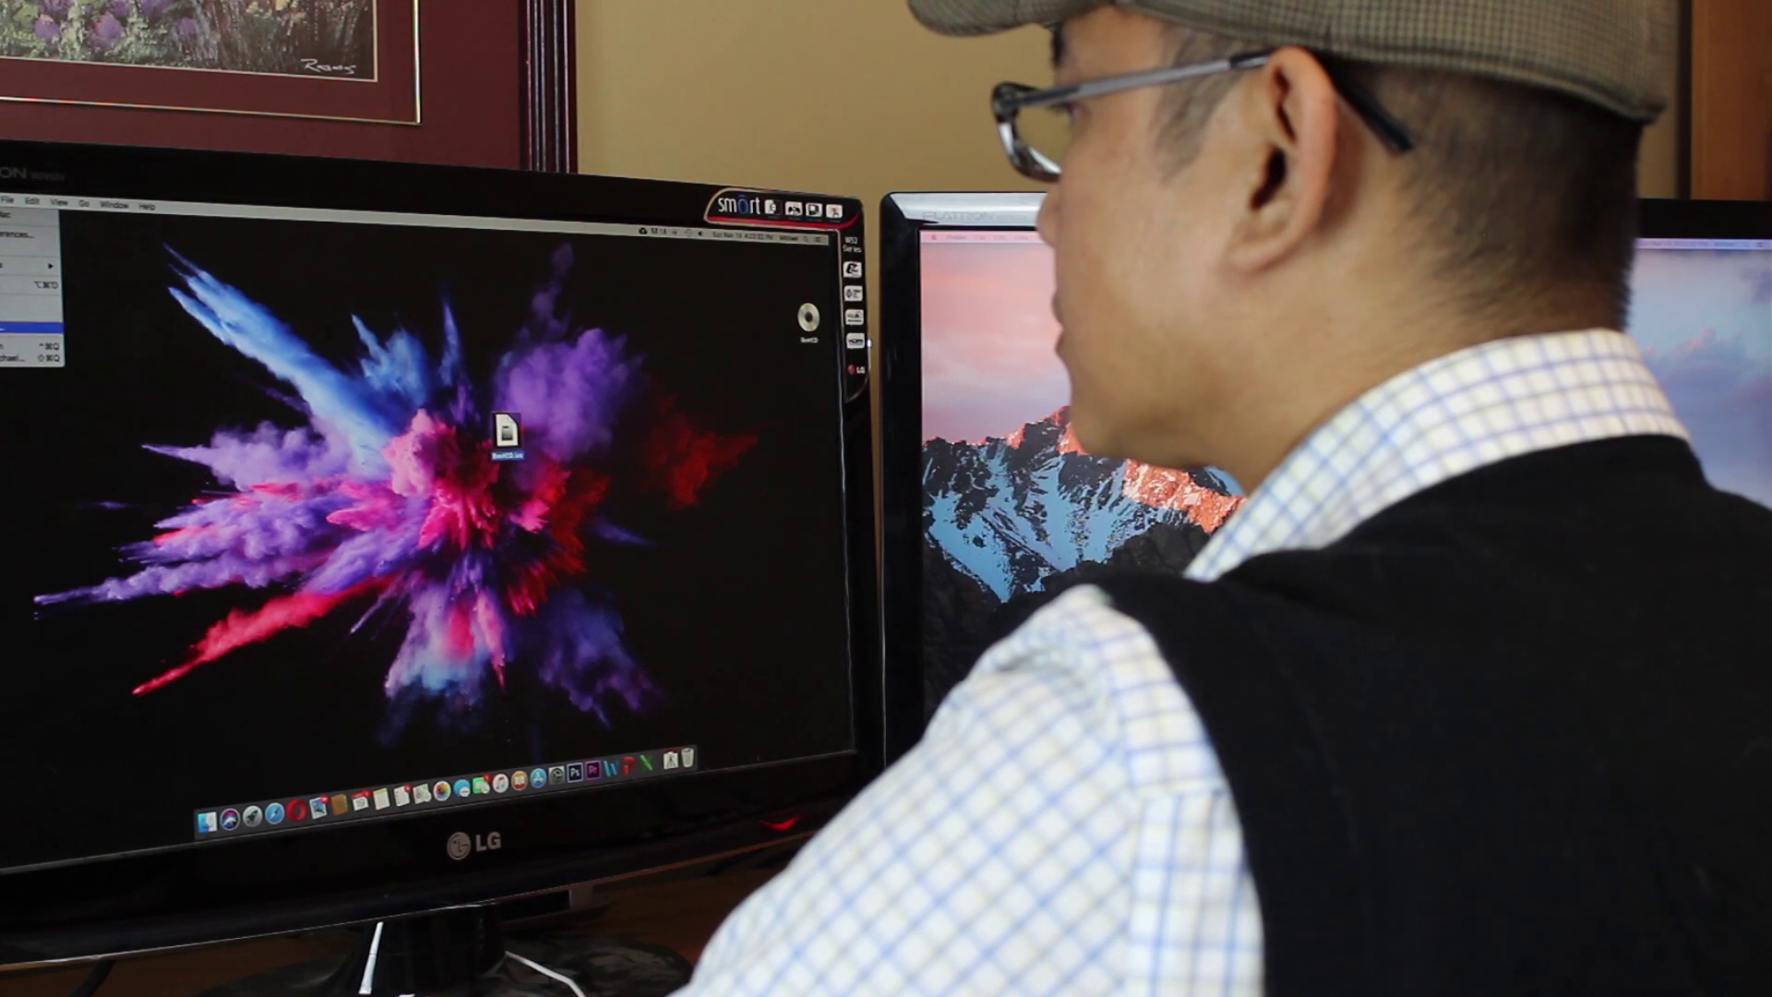
# - Shut down the Mac and confirm the shutdown
pyautogui.click(28, 328)
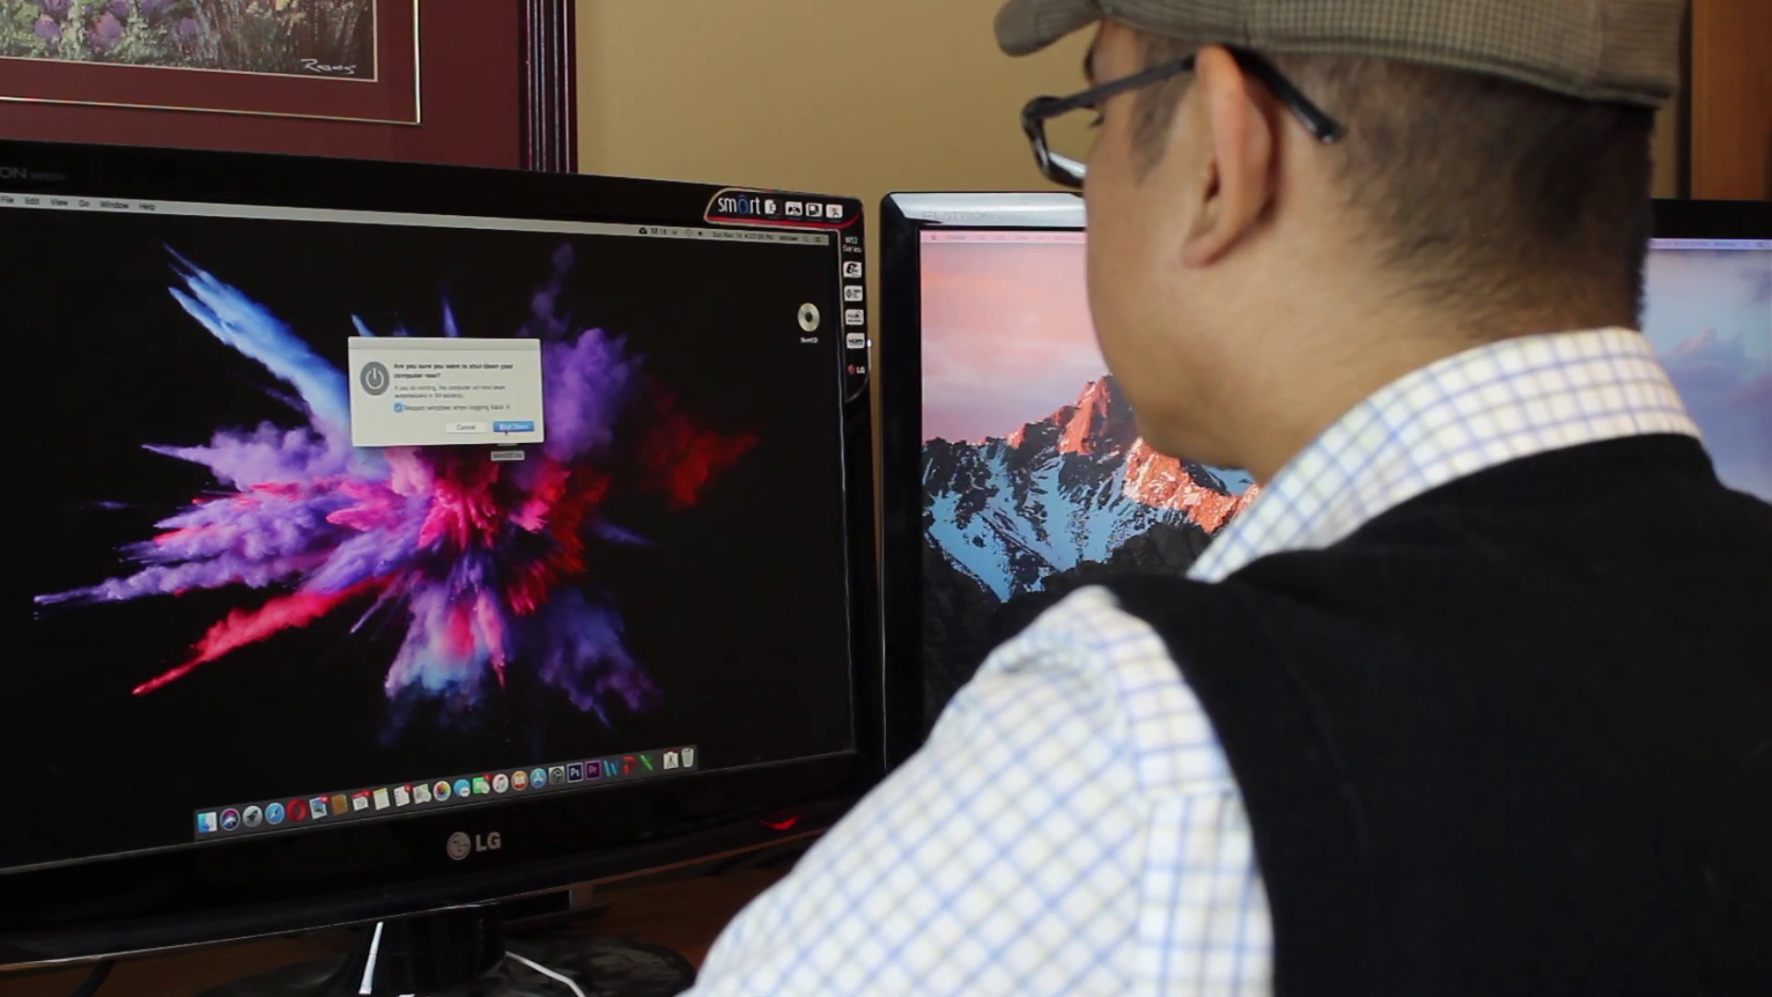
pyautogui.click(510, 427)
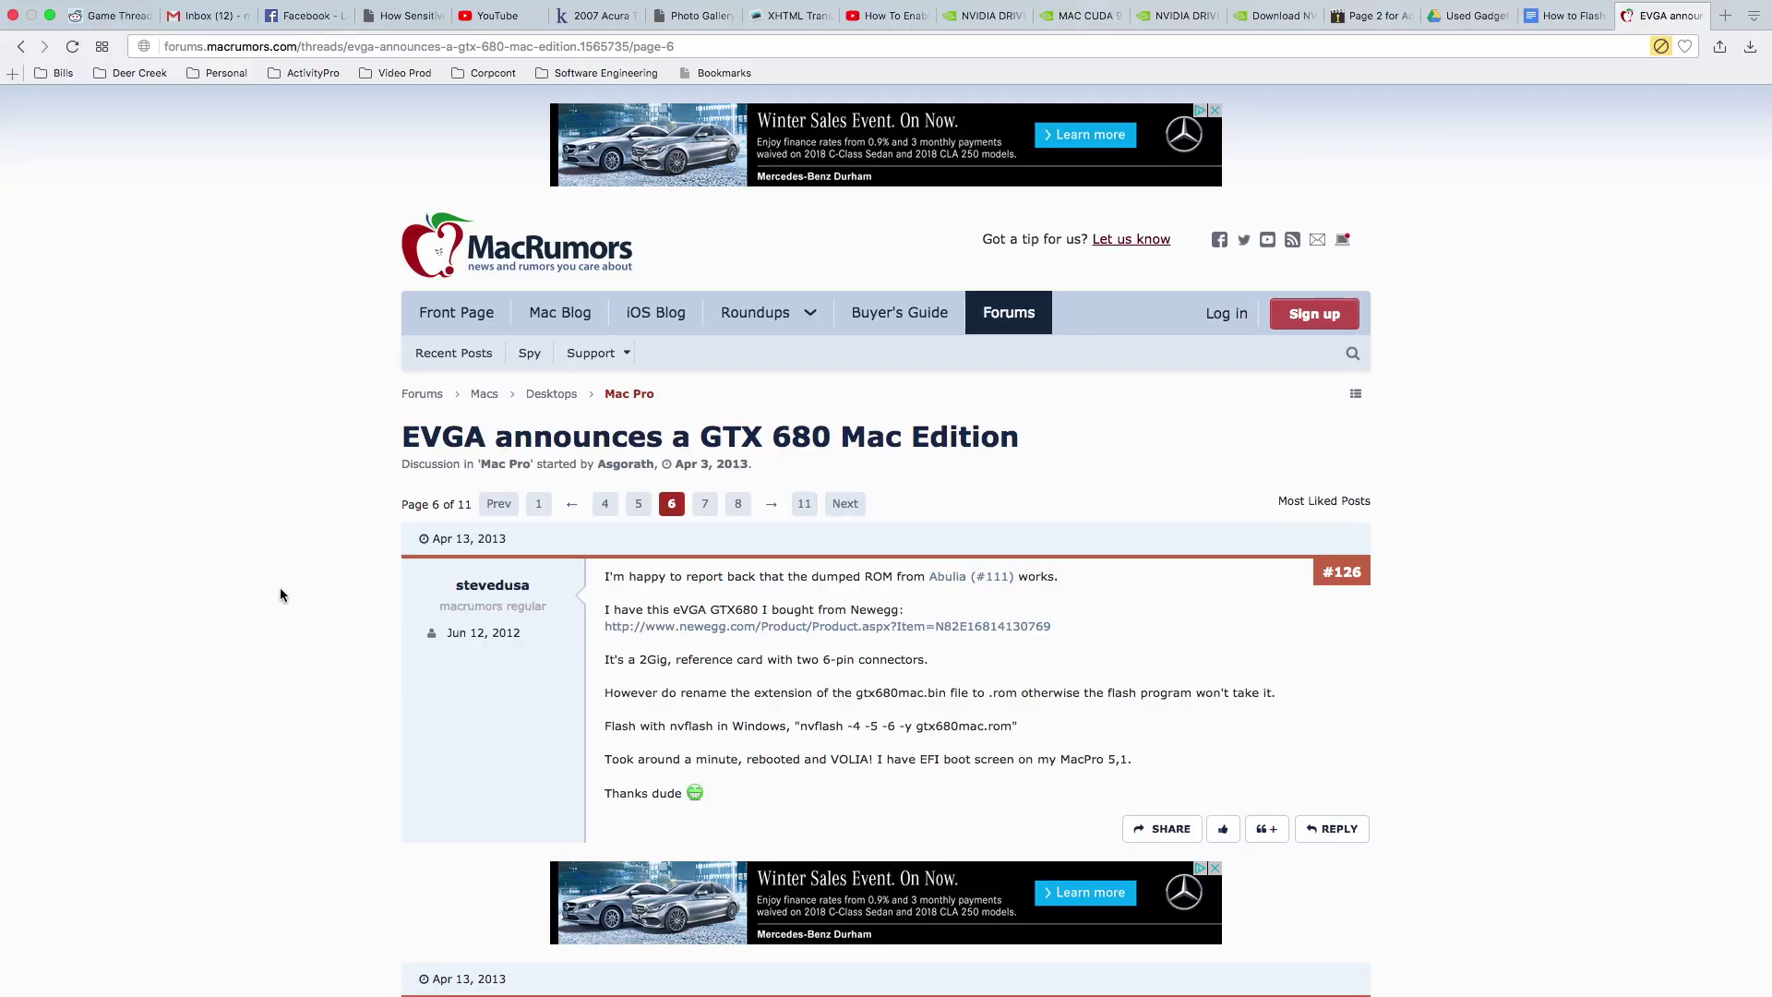
# - Read the MacRumors thread on the GTX 680 Mac Edition, examining post #129's prerequisites, downloads and boot CD preparation instructions
pyautogui.scroll(-10, 280, 594)
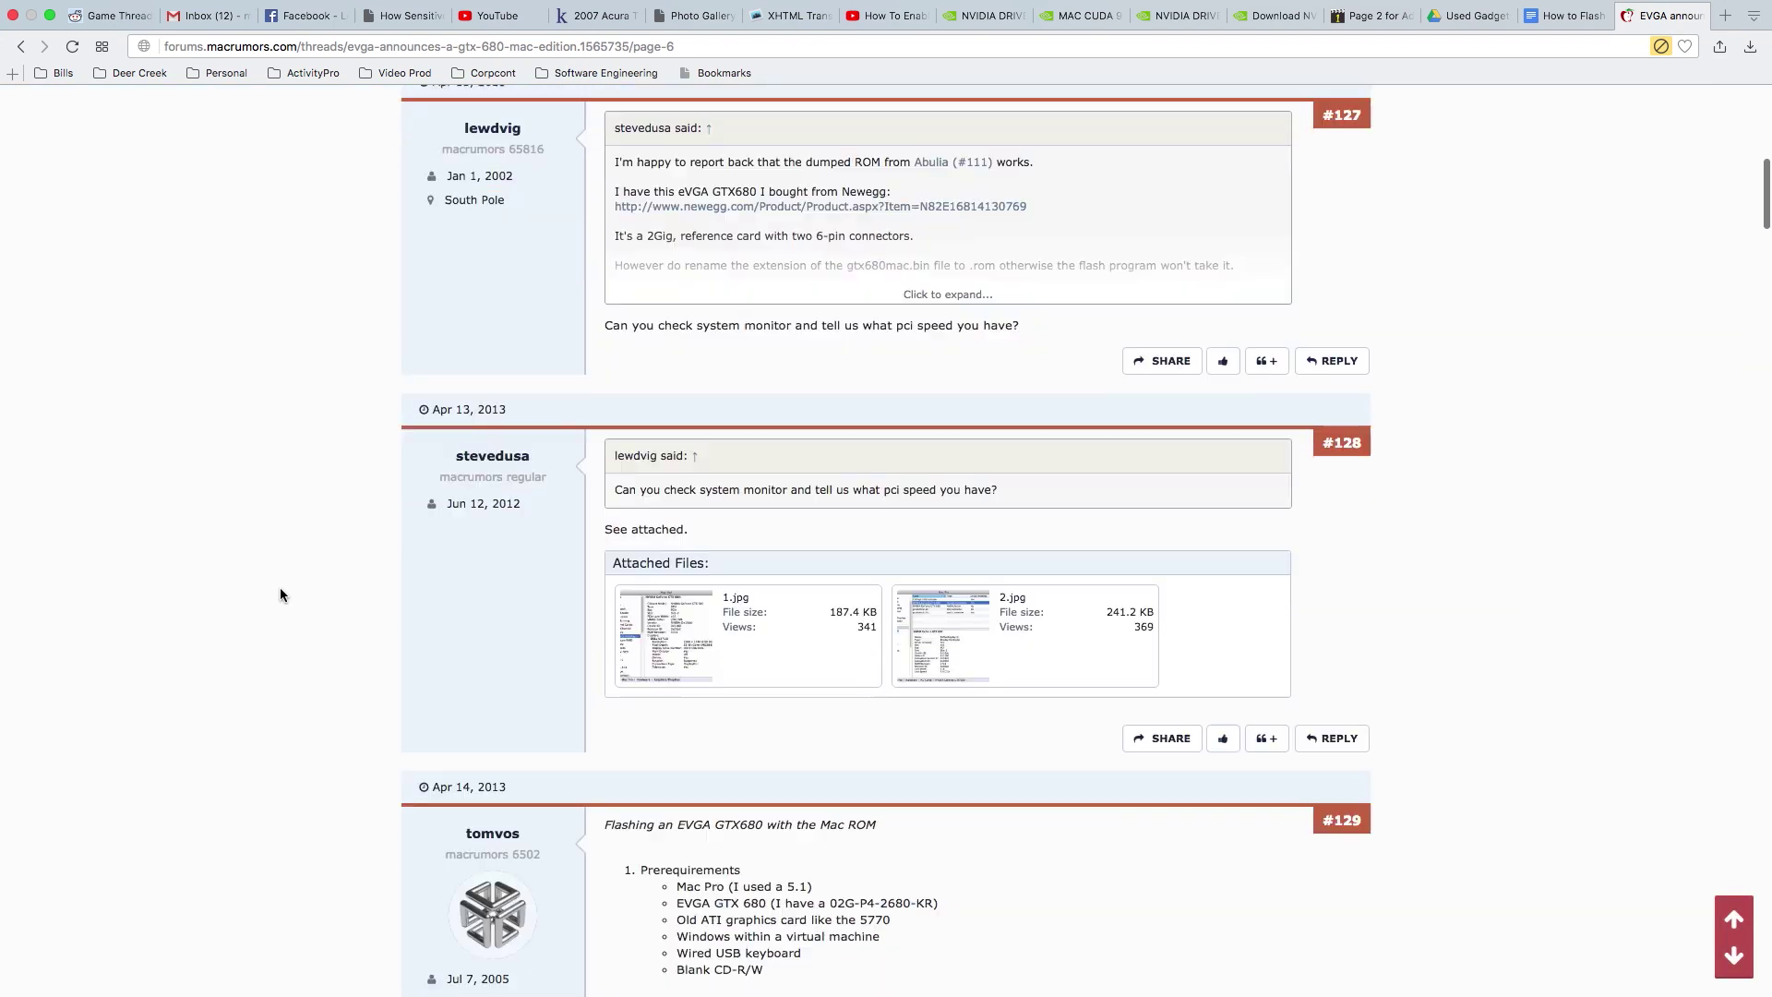
pyautogui.scroll(-8, 280, 591)
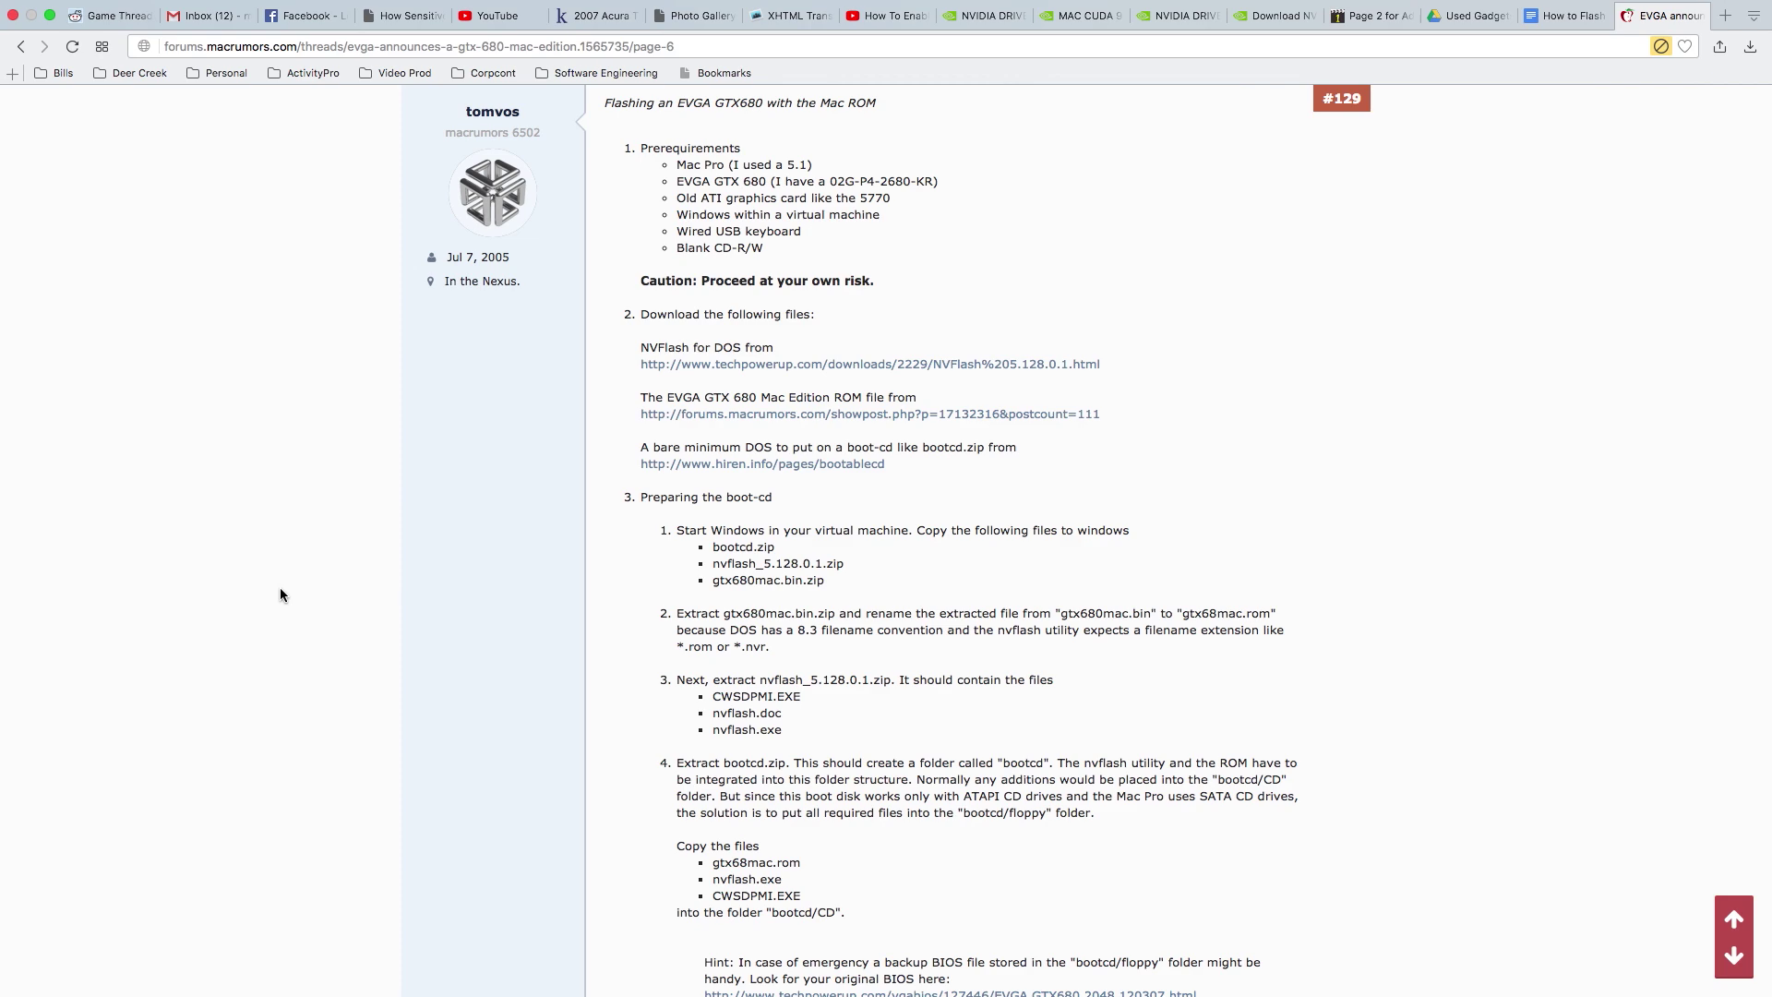
pyautogui.scroll(-1, 484, 685)
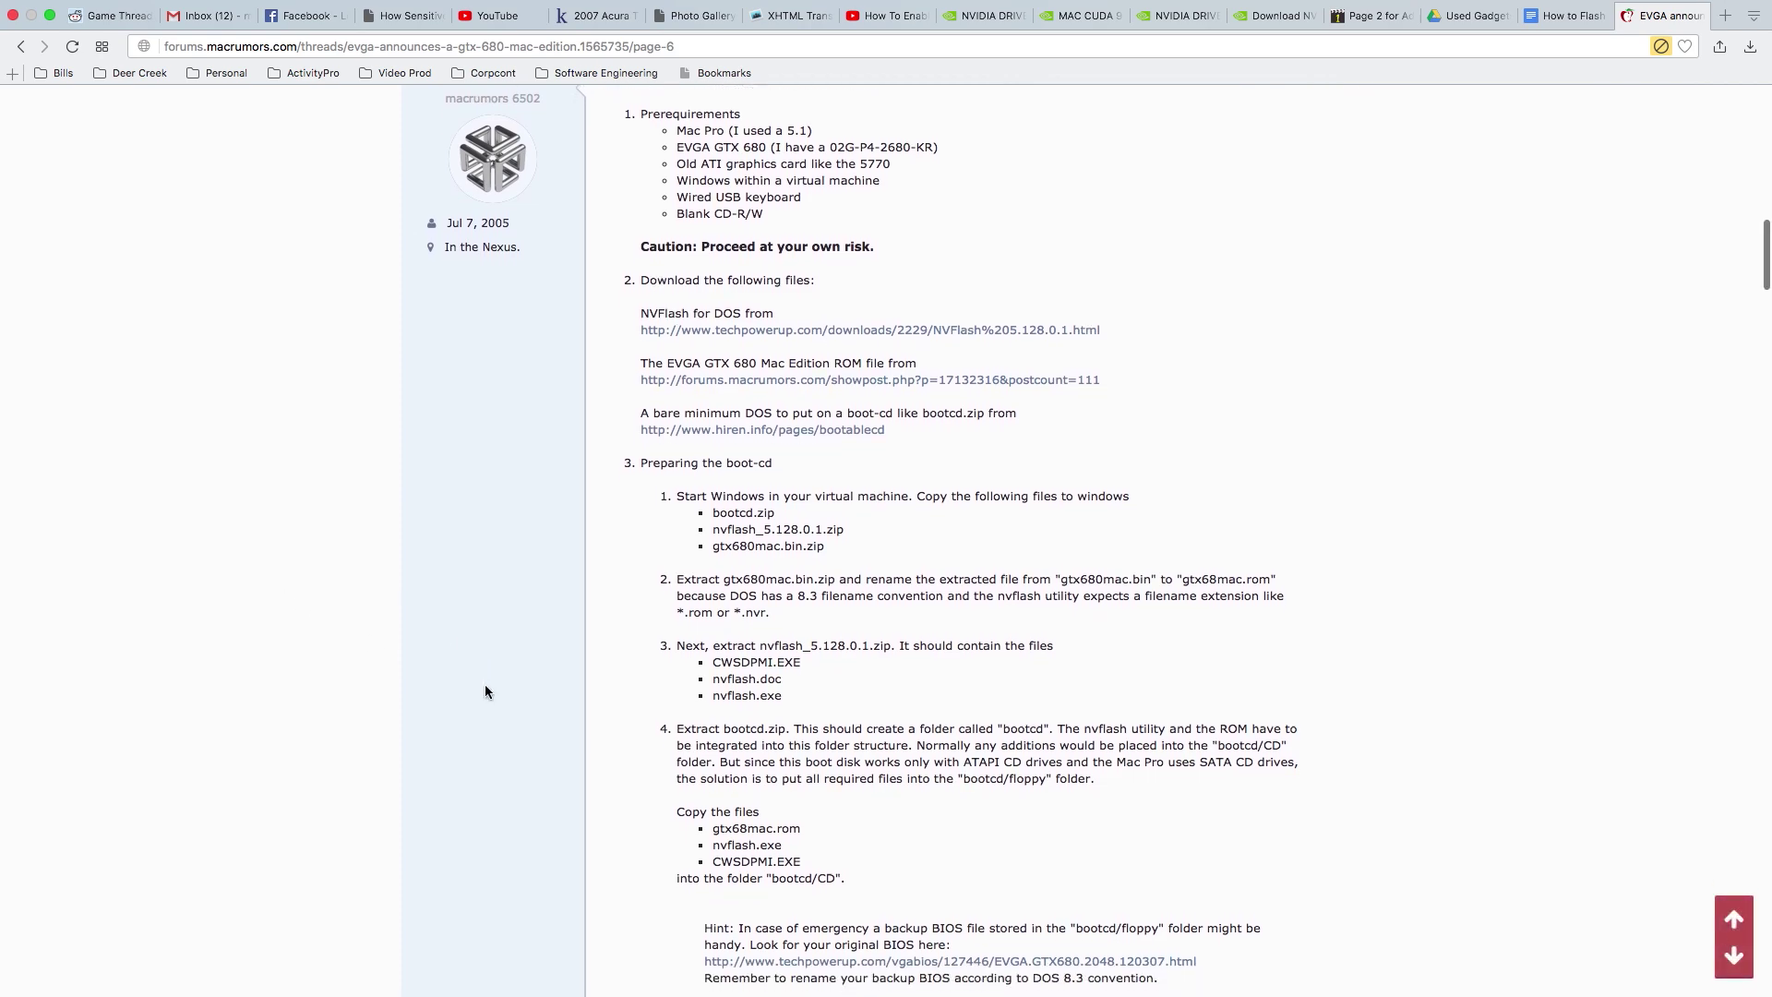
pyautogui.scroll(-2, 485, 685)
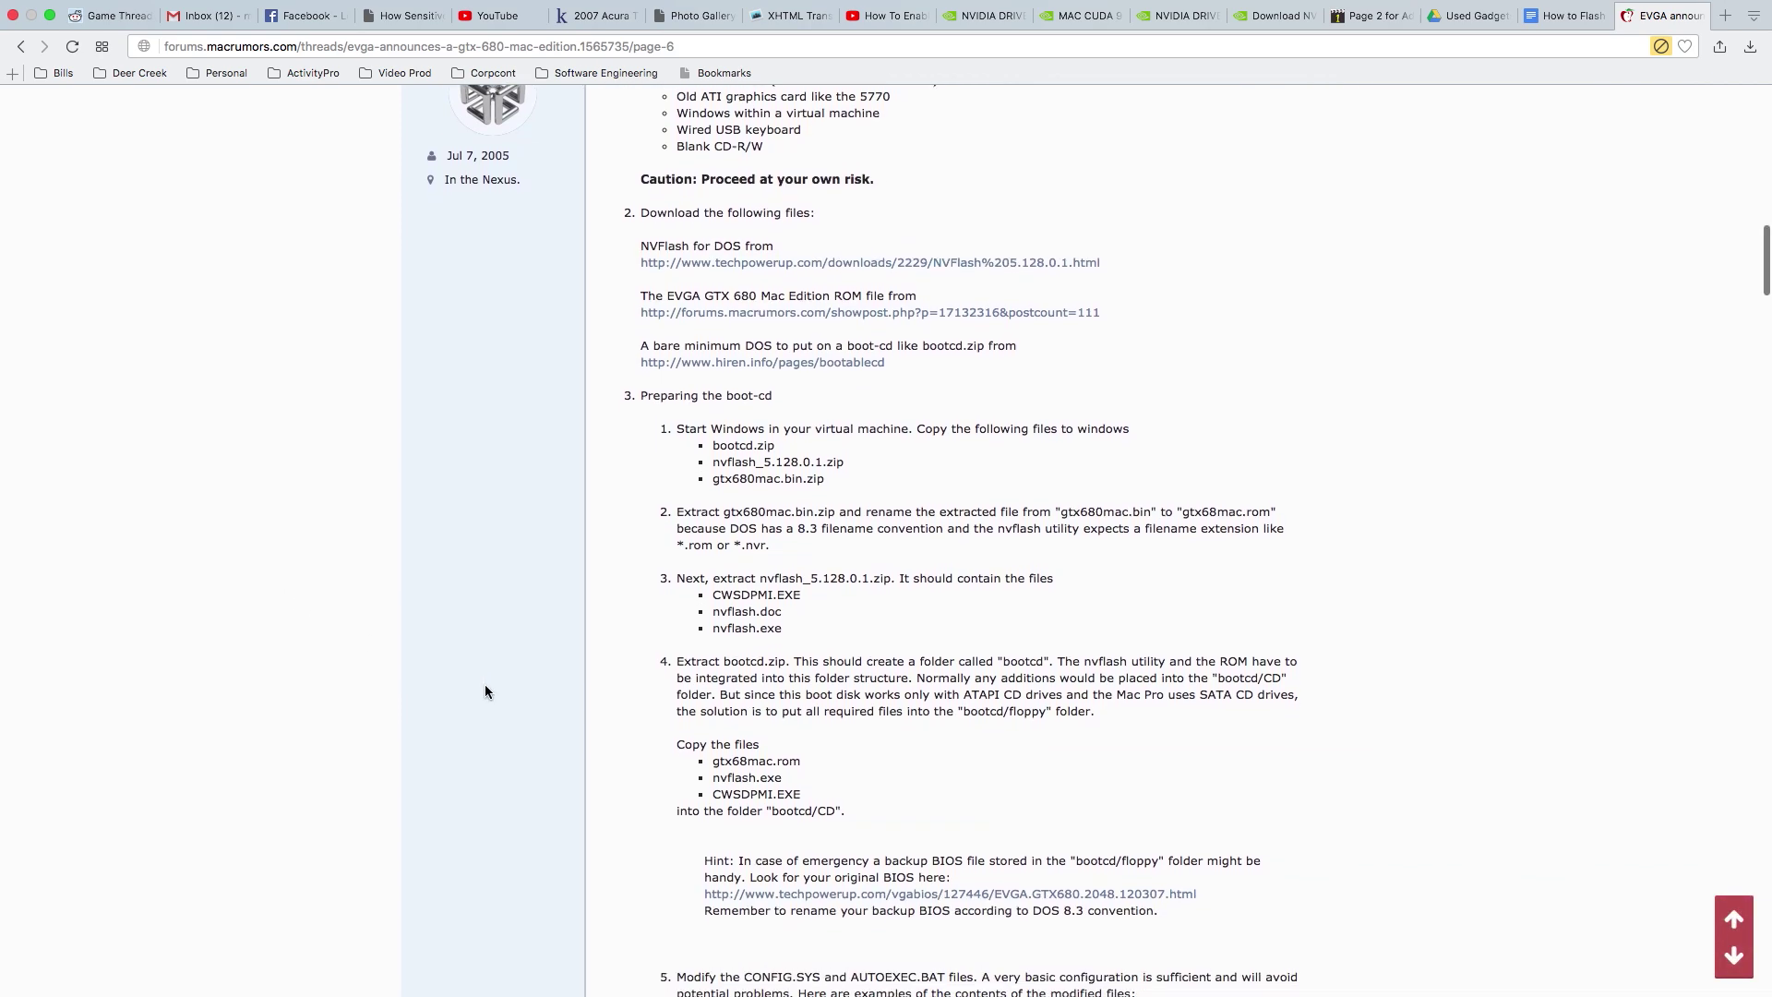
pyautogui.scroll(-1, 485, 683)
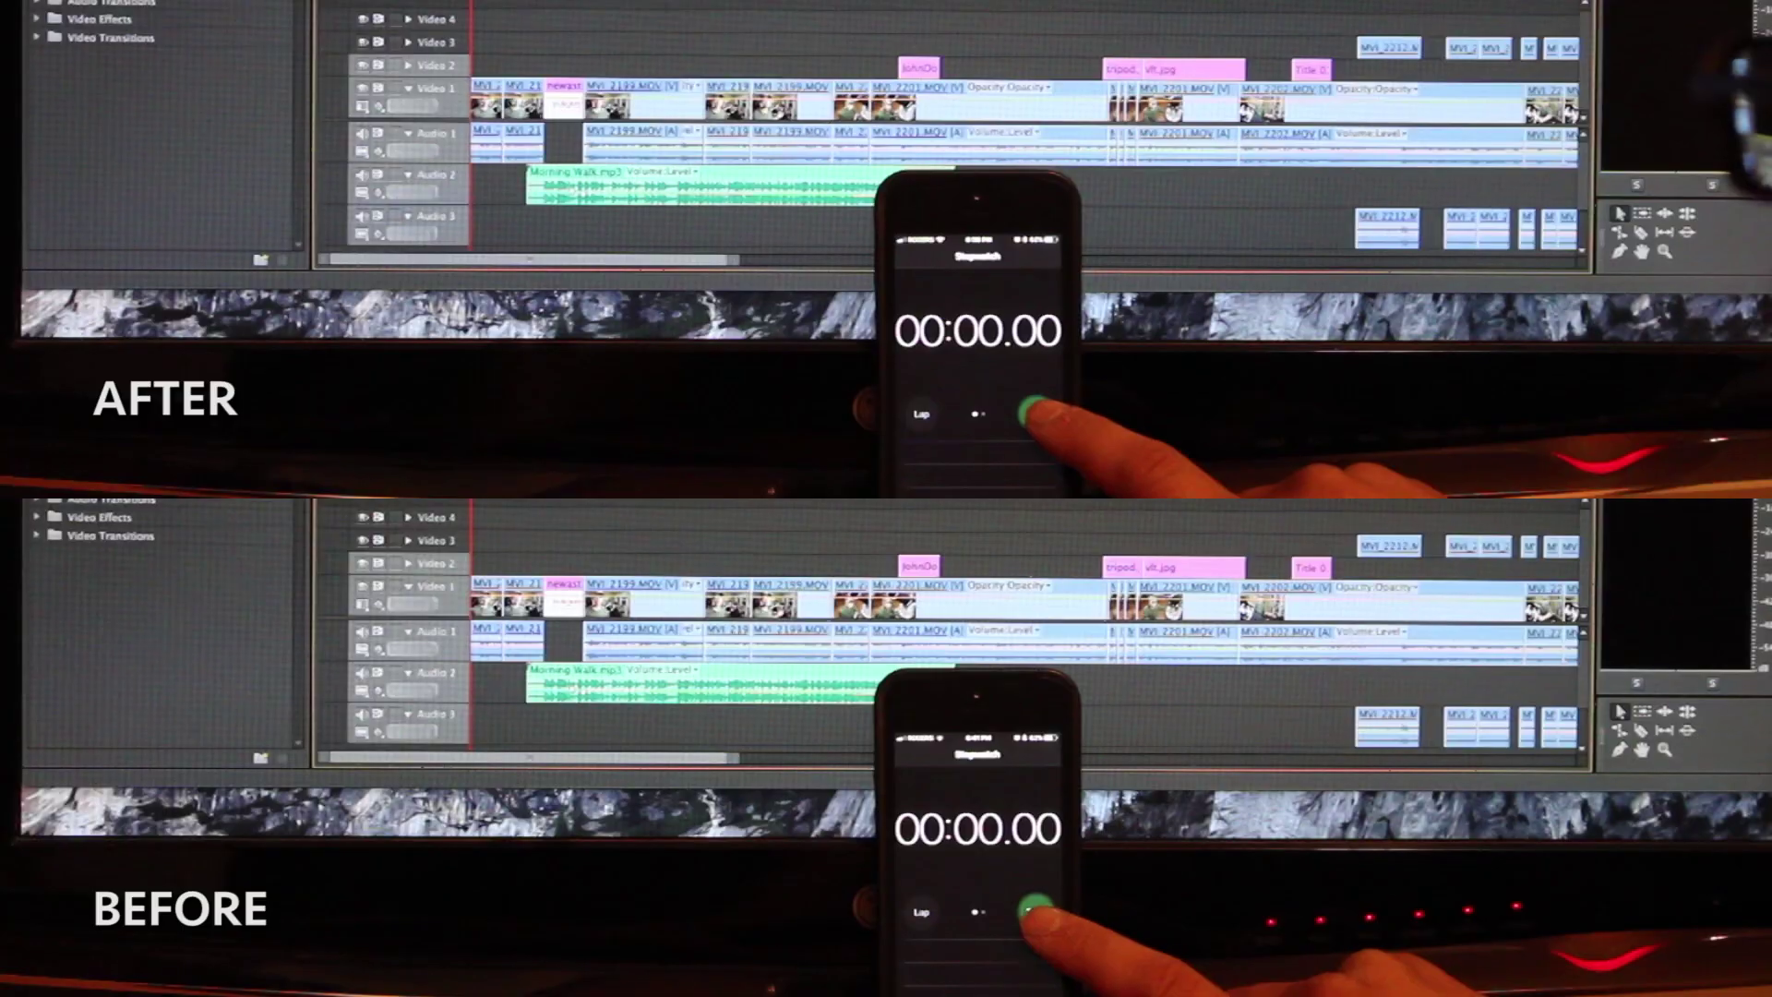